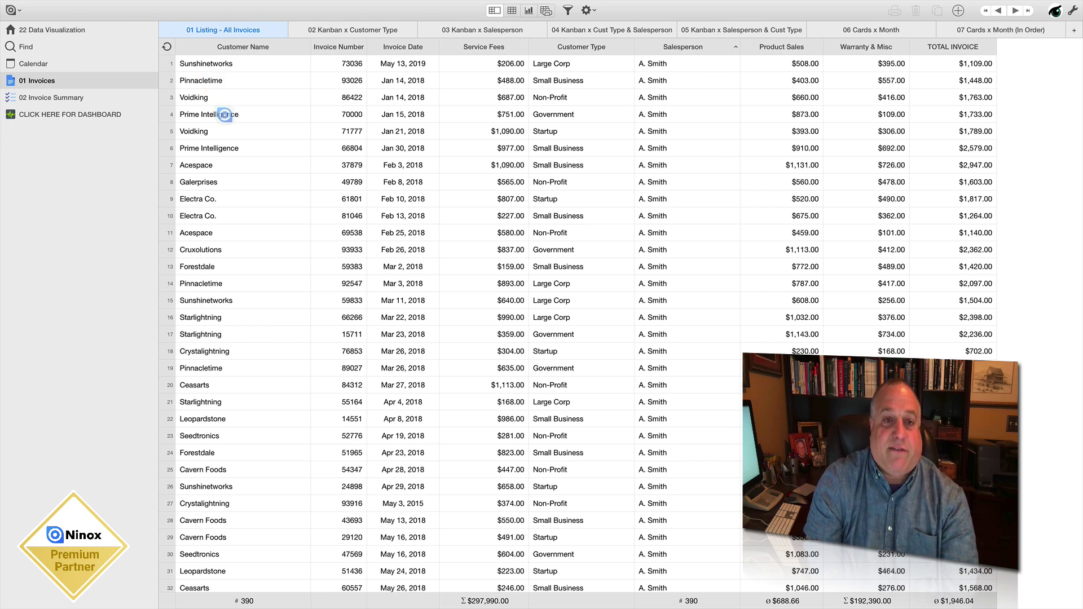
Open the Prime Intelligence invoice dated Jan 15, 2018, inspect its Invoice Number and TOTAL INVOICE fields, and close the record.
left_click(225, 115)
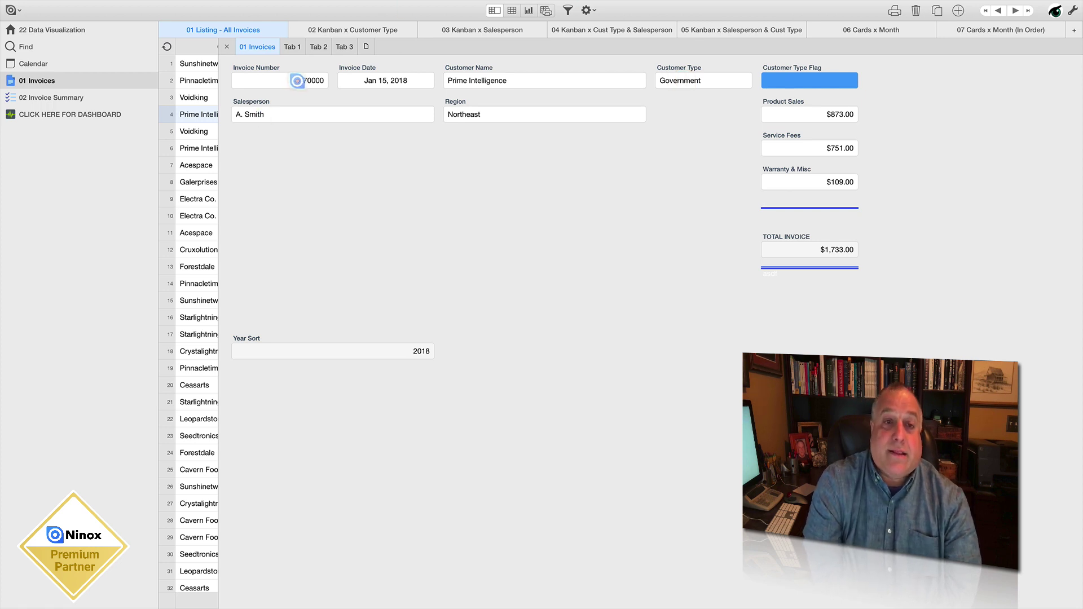
left_click_drag(295, 80, 328, 81)
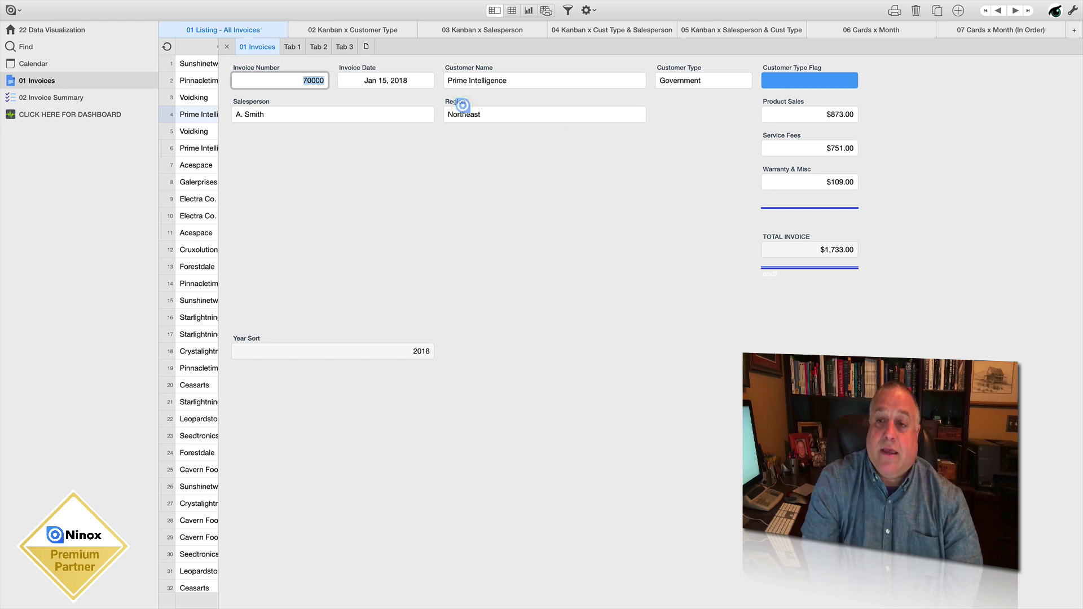
left_click(851, 250)
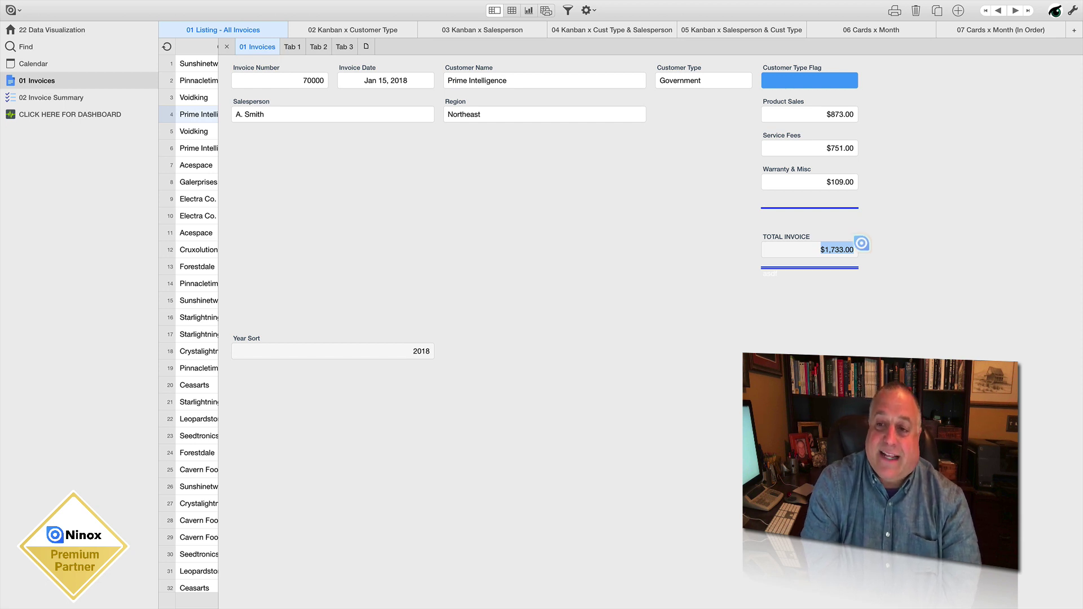
left_click(825, 250)
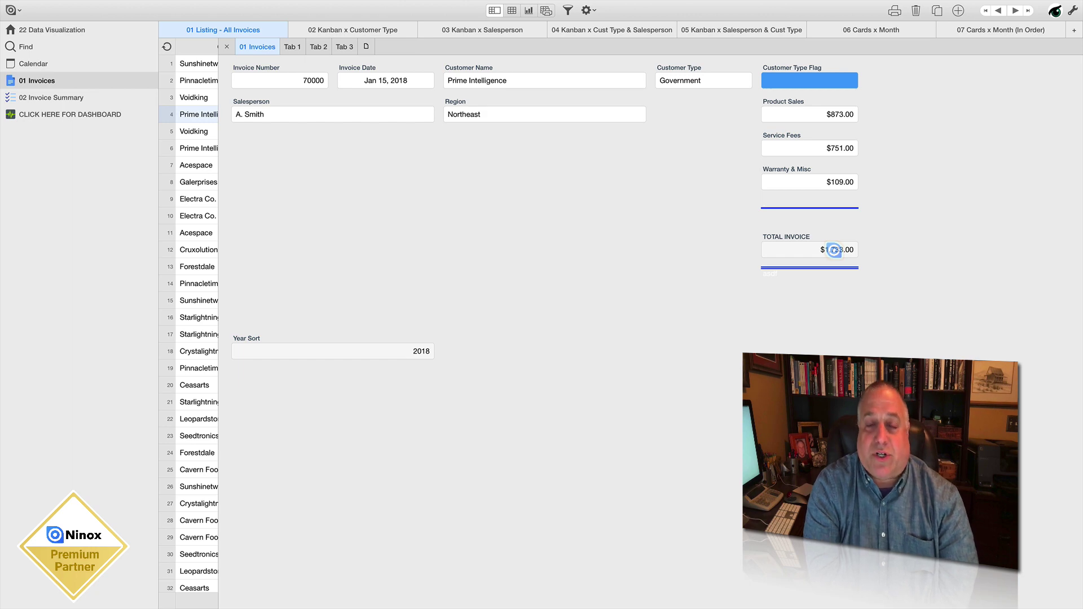
left_click(226, 47)
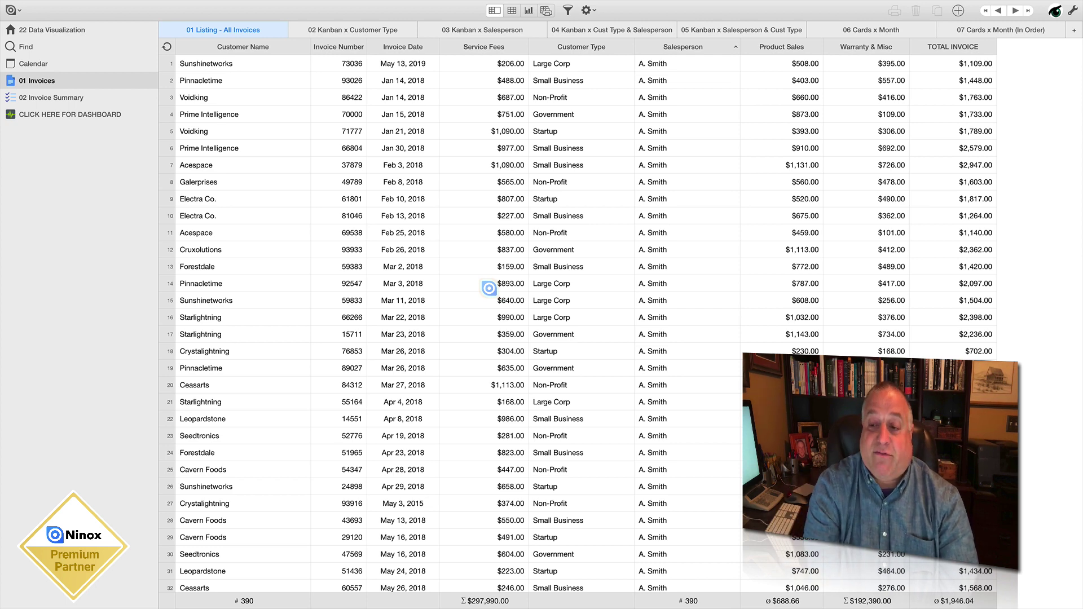
Set the TOTAL INVOICE column's summary in the all-invoices listing to Sum.
left_click(963, 45)
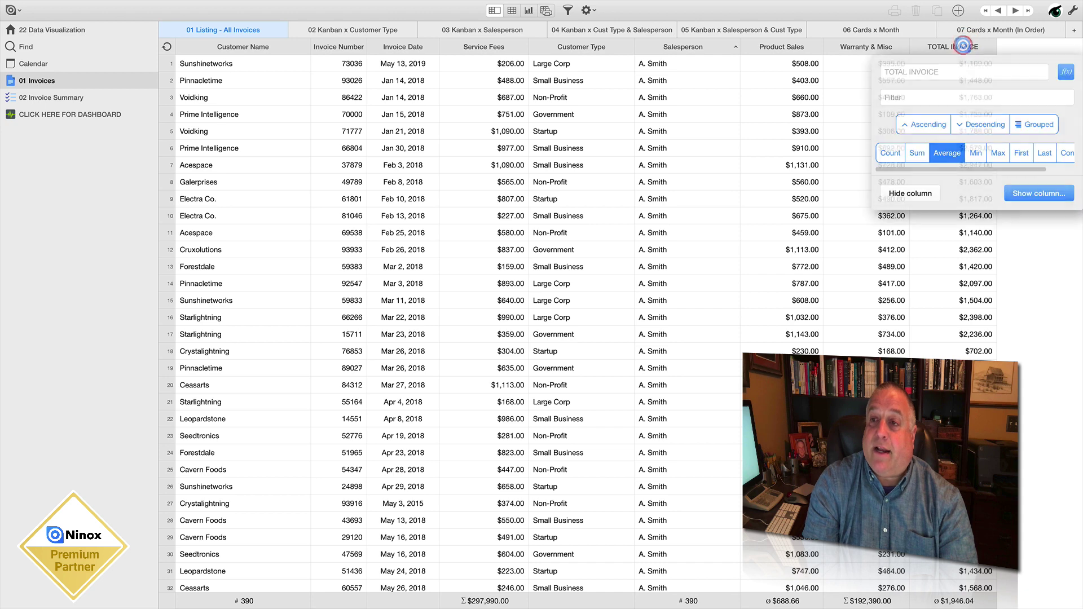
left_click(917, 153)
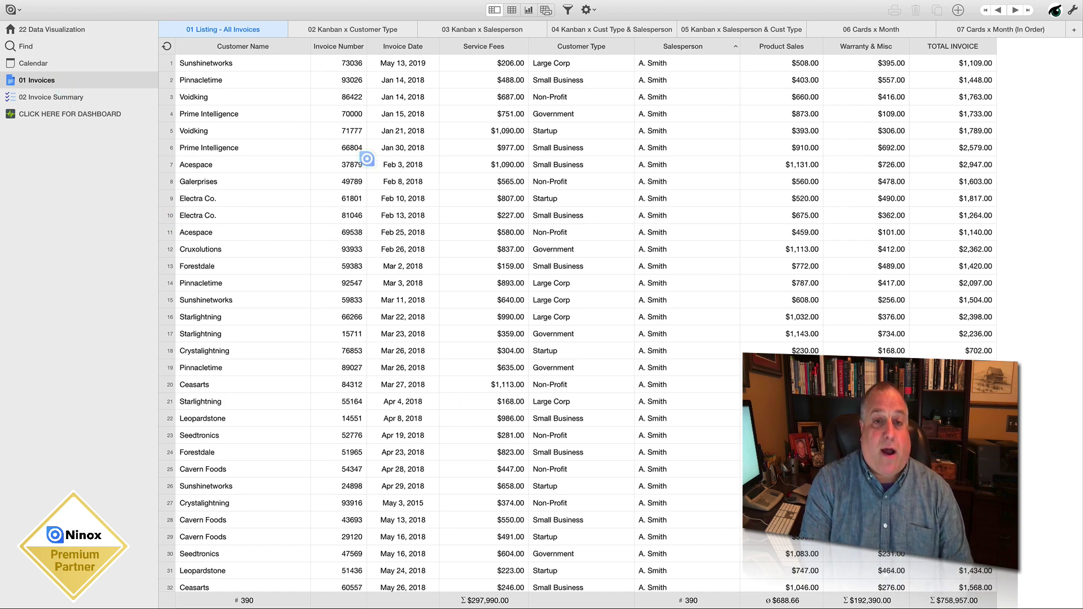
Open the Acespace invoice dated Feb 3, 2018, page forward through the following invoice records, and close the record form.
left_click(478, 169)
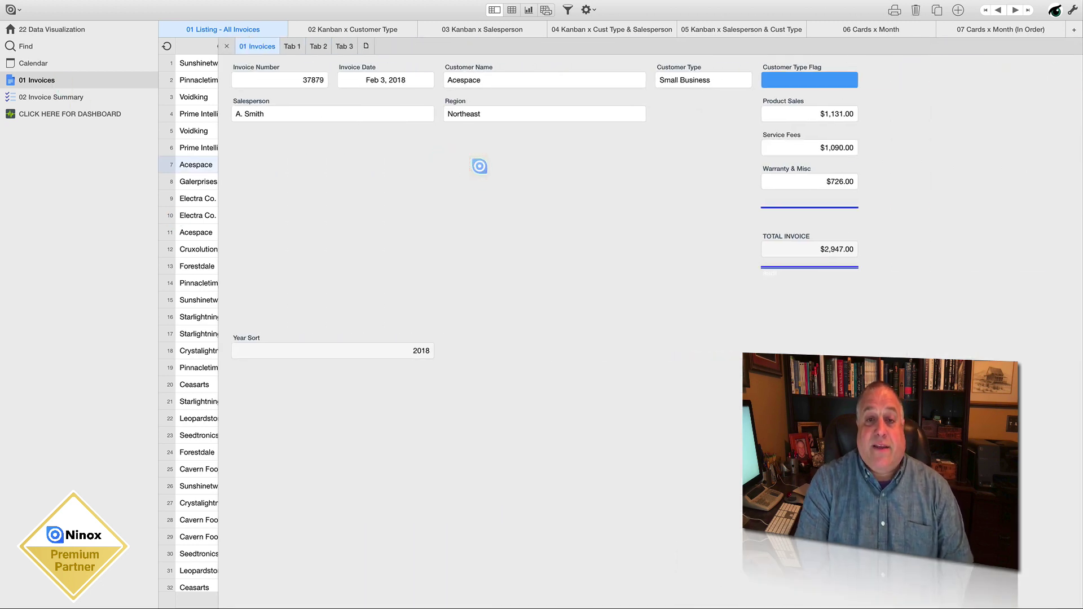
key("Down")
key("Down")
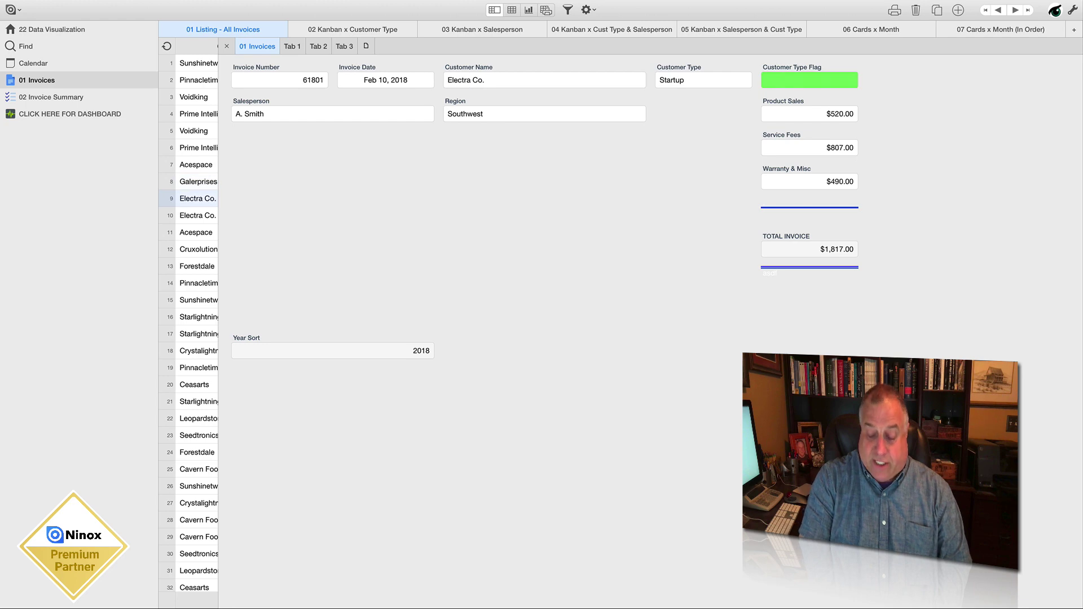
key("Down")
key("Down")
key("Down")
key("Down")
key("Down")
key("Down")
key("Down")
key("Down")
key("Down")
key("Down")
key("Down")
key("Down")
key("Down")
key("Down")
key("Down")
key("Down")
key("Down")
key("Down")
key("Down")
key("Down")
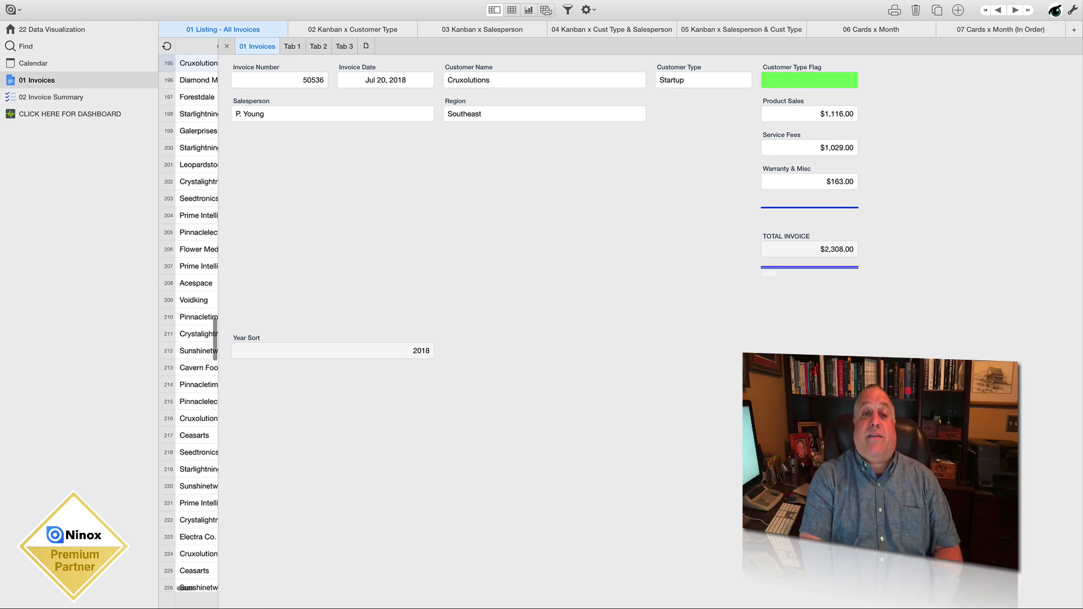
left_click(224, 46)
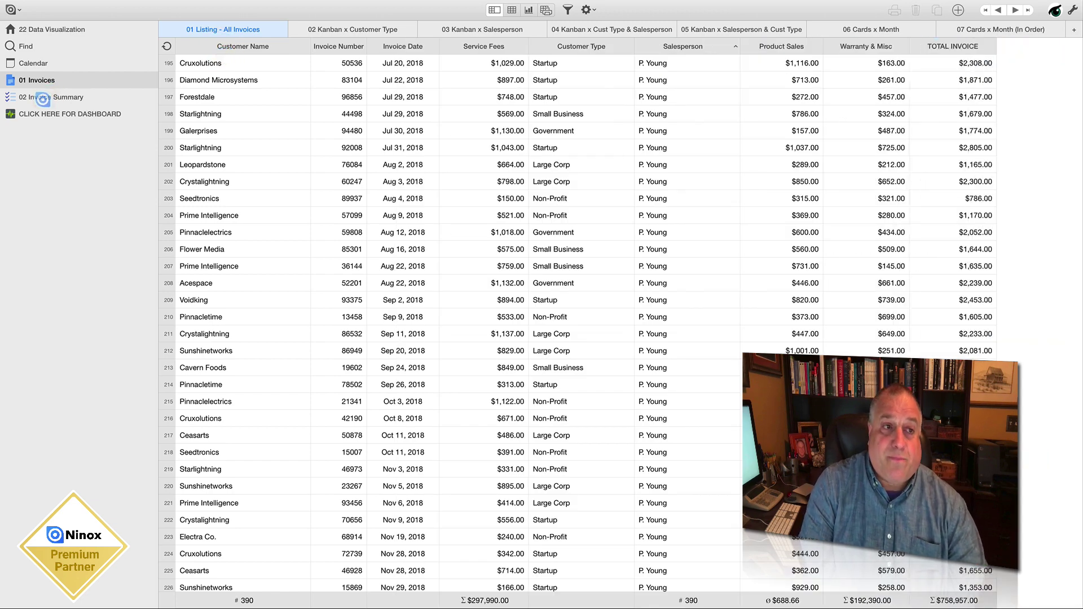
Review the 02 Invoice Summary table in its LIST VIEW and return to the 01 Invoices table.
left_click(72, 96)
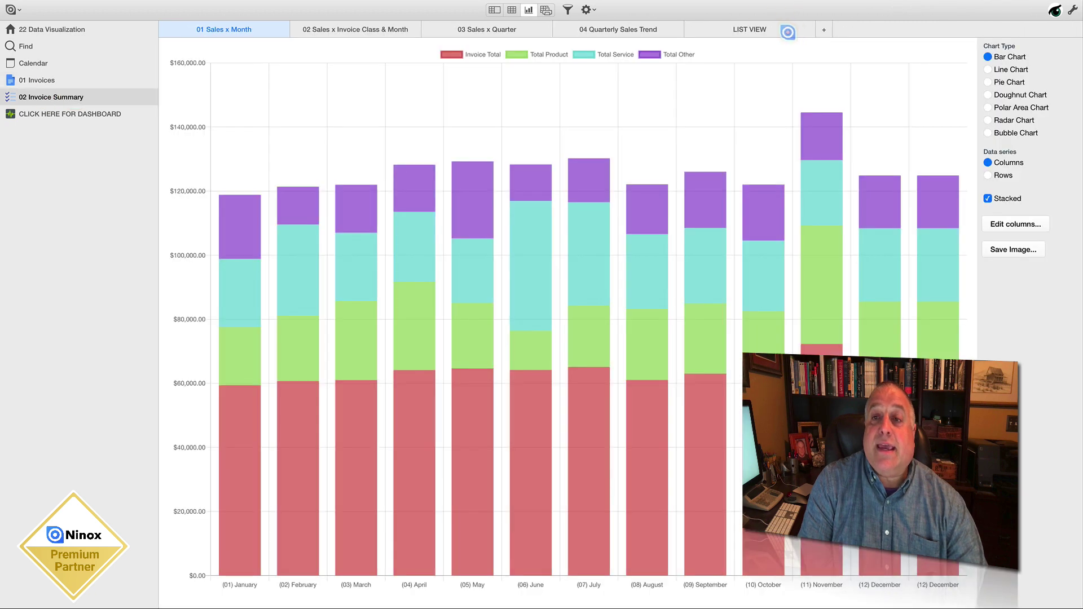
left_click(785, 31)
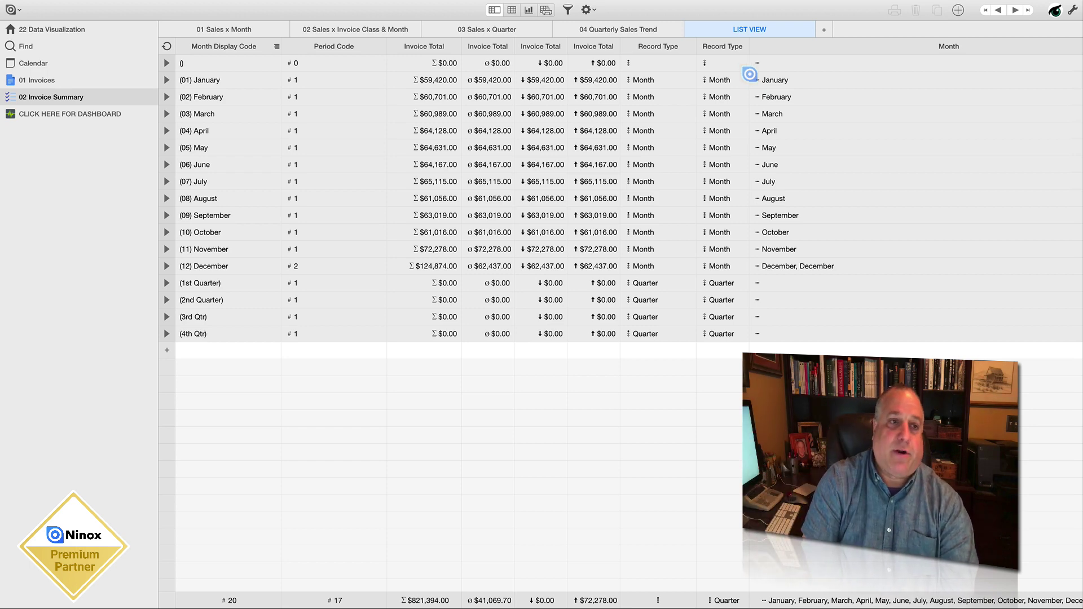
left_click(31, 80)
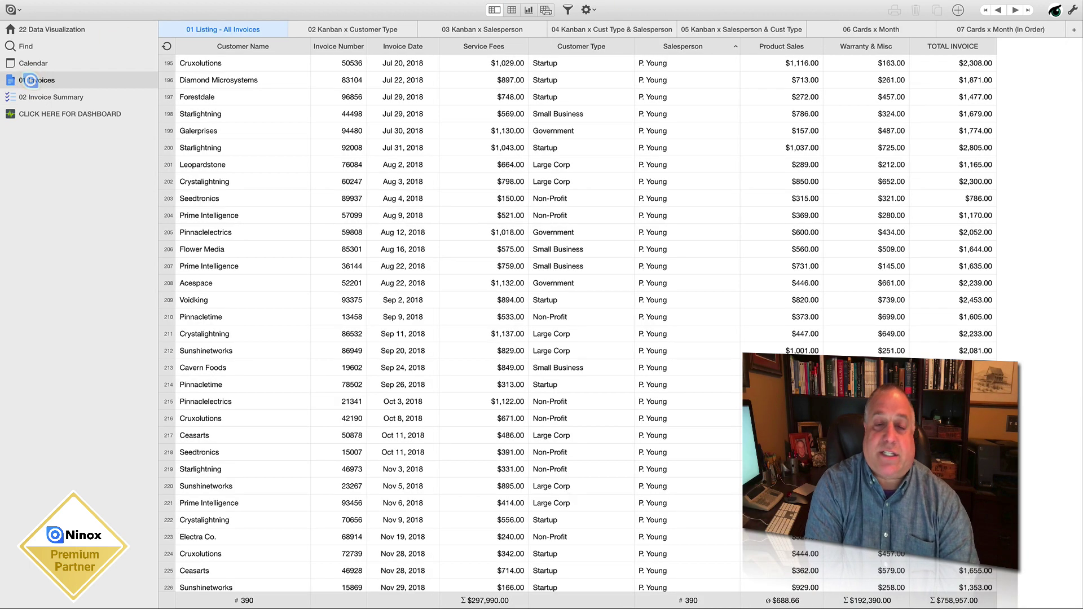
Open the Galerprises invoice dated Jul 30, 2018 and bring up field editing for the 01 Invoices table.
left_click(389, 129)
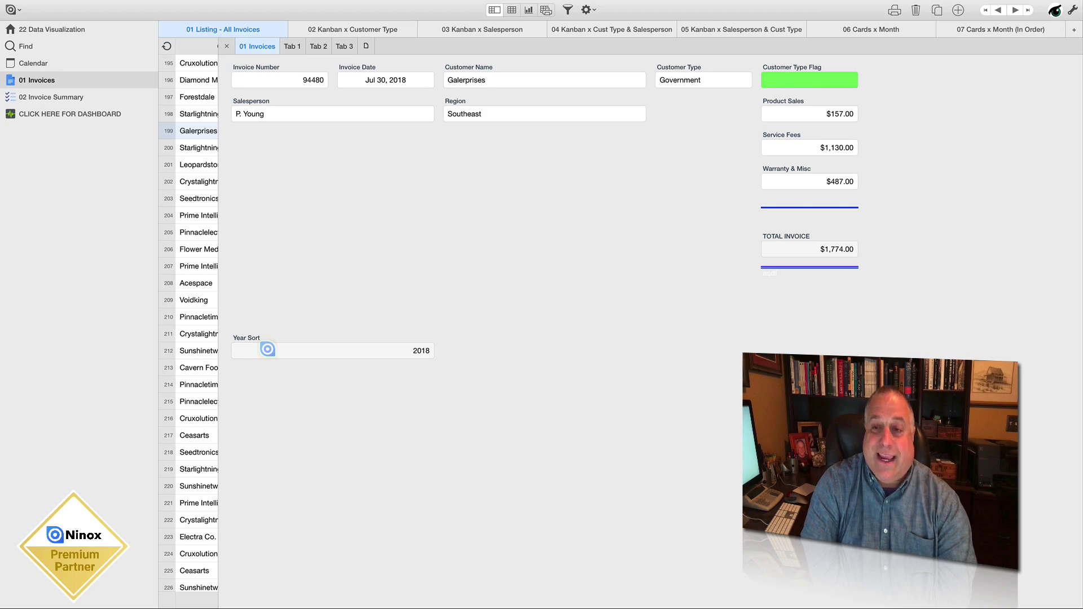
left_click(586, 10)
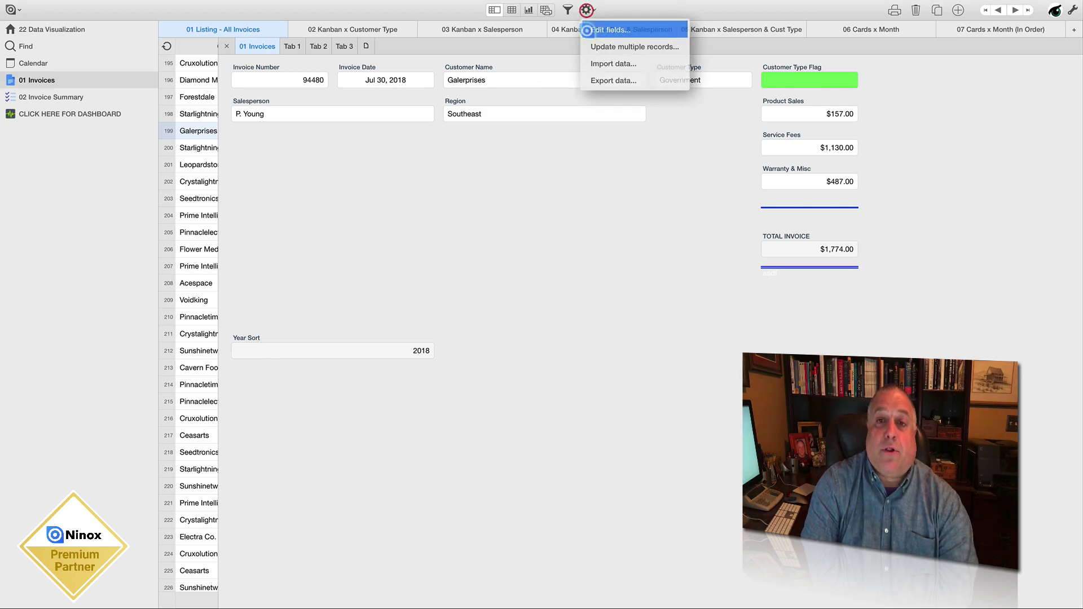
left_click(589, 30)
Remove the null display condition from the Month Sort formula field so that it is always displayed.
left_click(495, 263)
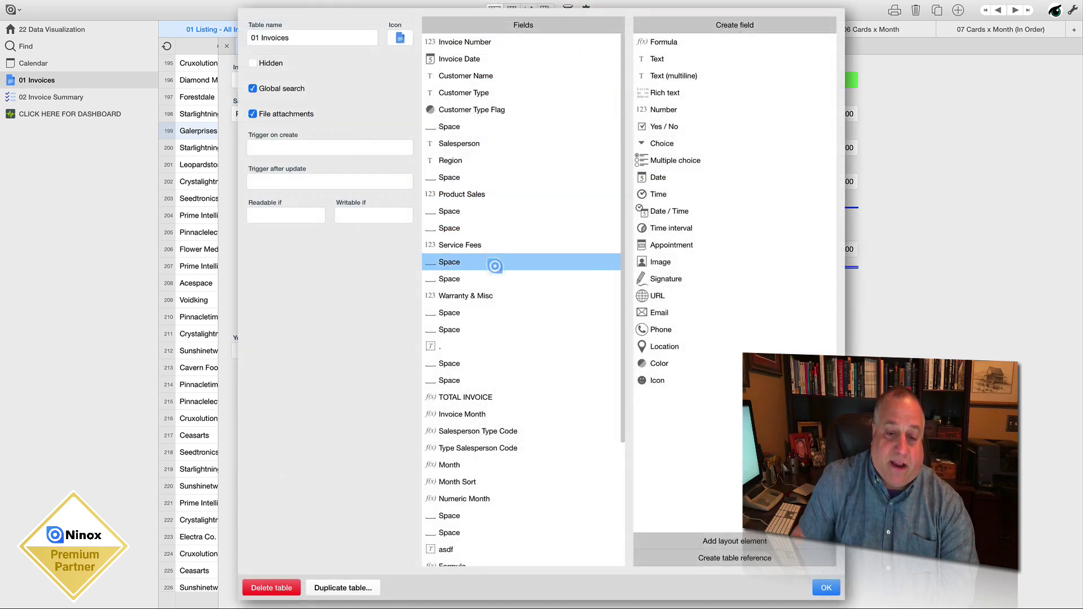
left_click(468, 346)
left_click(456, 482)
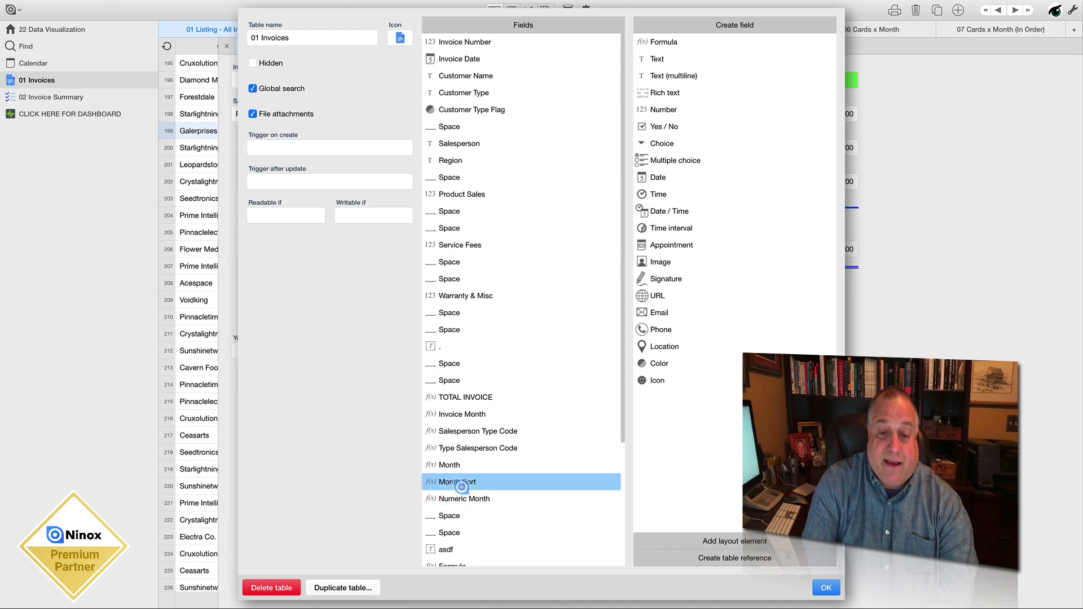
double_click(456, 481)
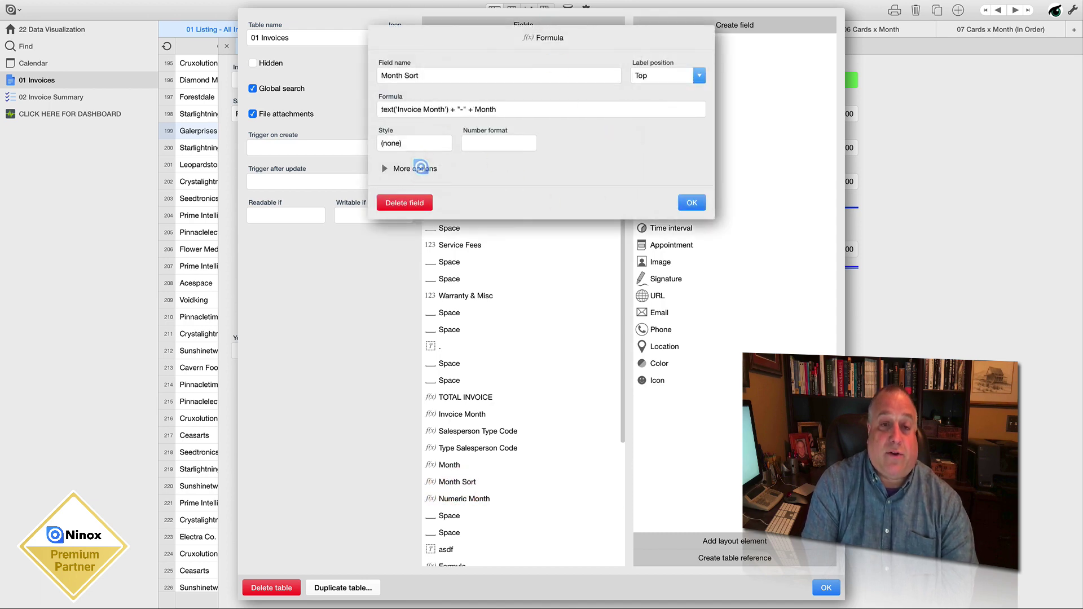
left_click(419, 172)
left_click(398, 248)
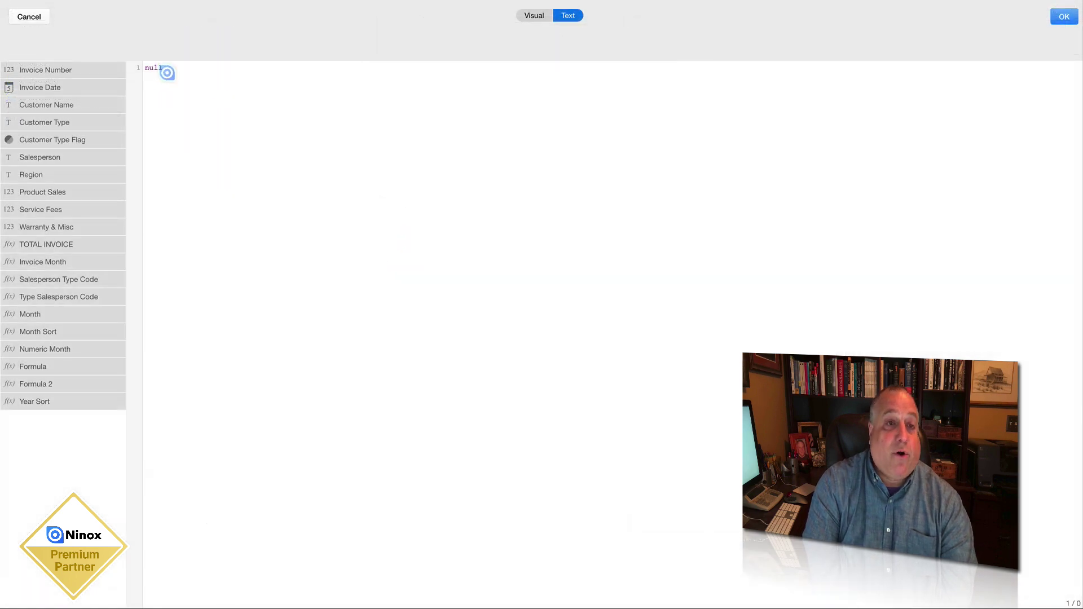
key("BackSpace")
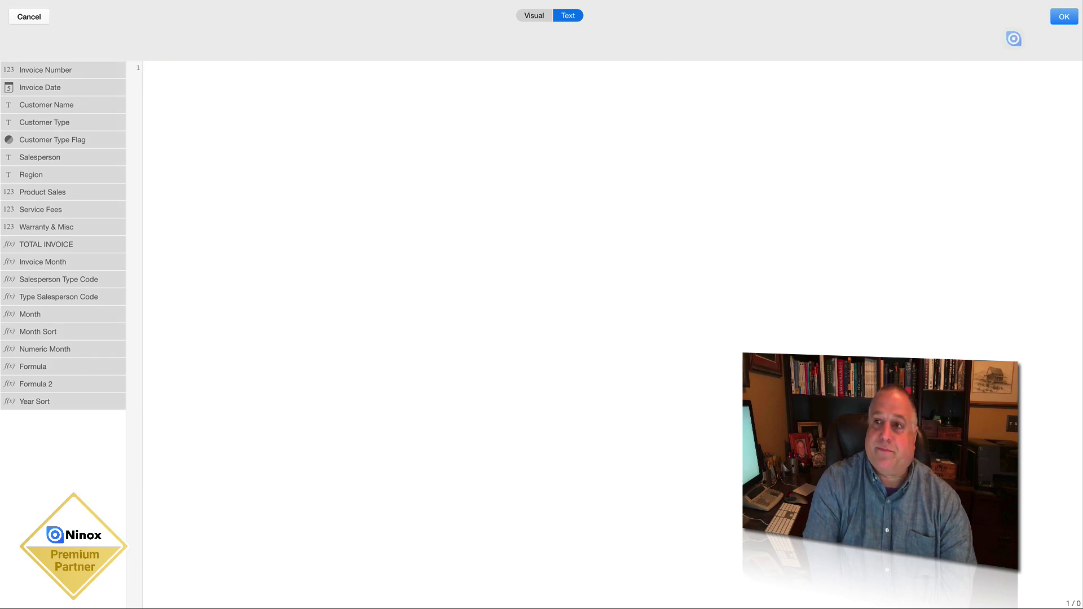
left_click(1063, 14)
left_click(692, 282)
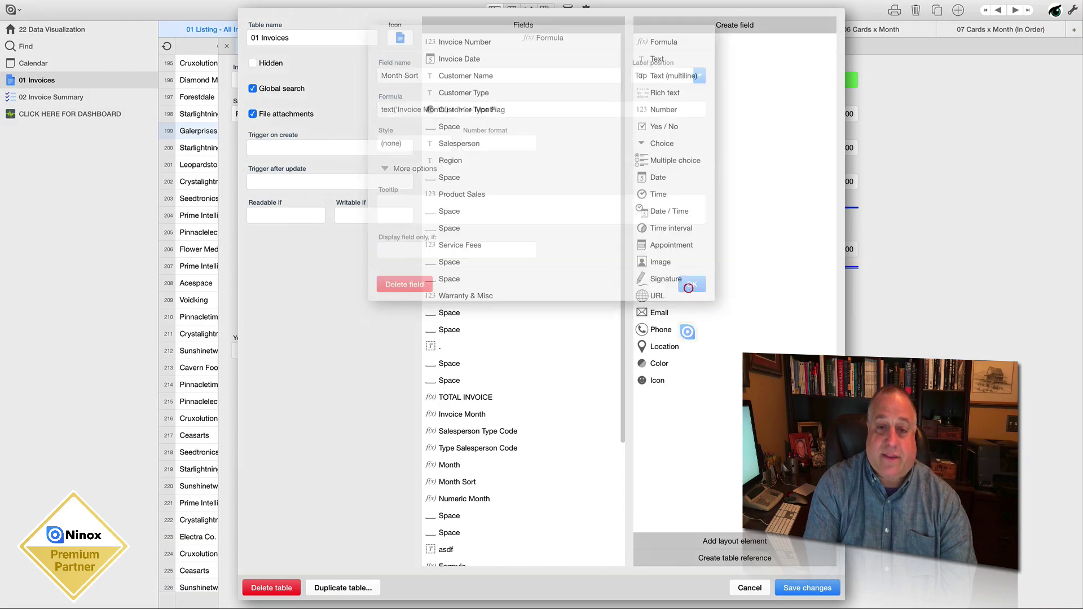
Remove the null display condition from the Numeric Month formula field and save the table changes.
left_click(546, 461)
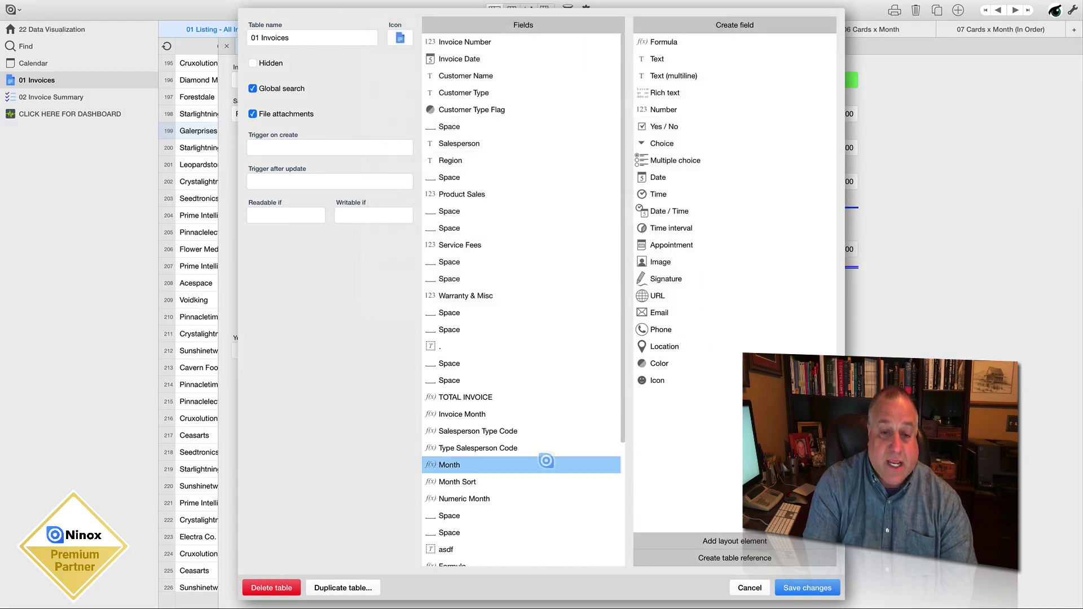
left_click(478, 498)
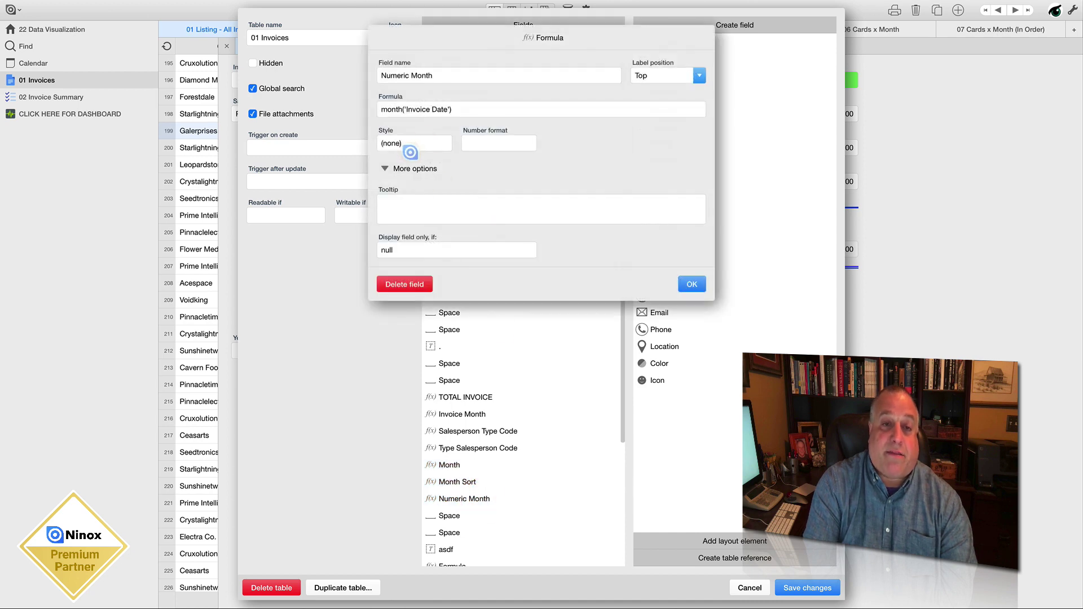
left_click(394, 250)
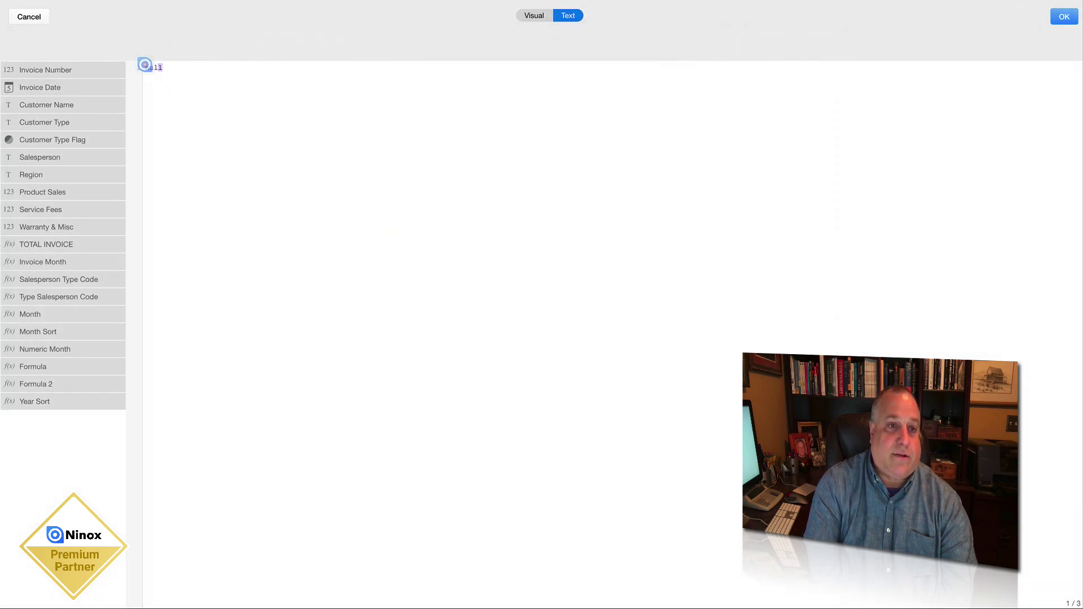
double_click(142, 65)
key("BackSpace")
left_click(1063, 17)
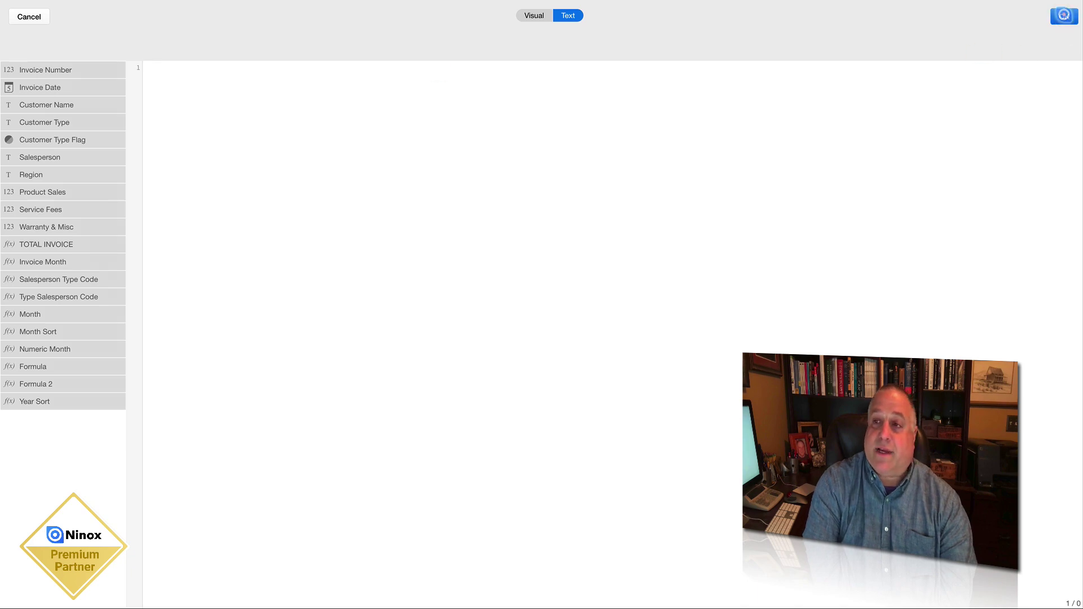
left_click(690, 284)
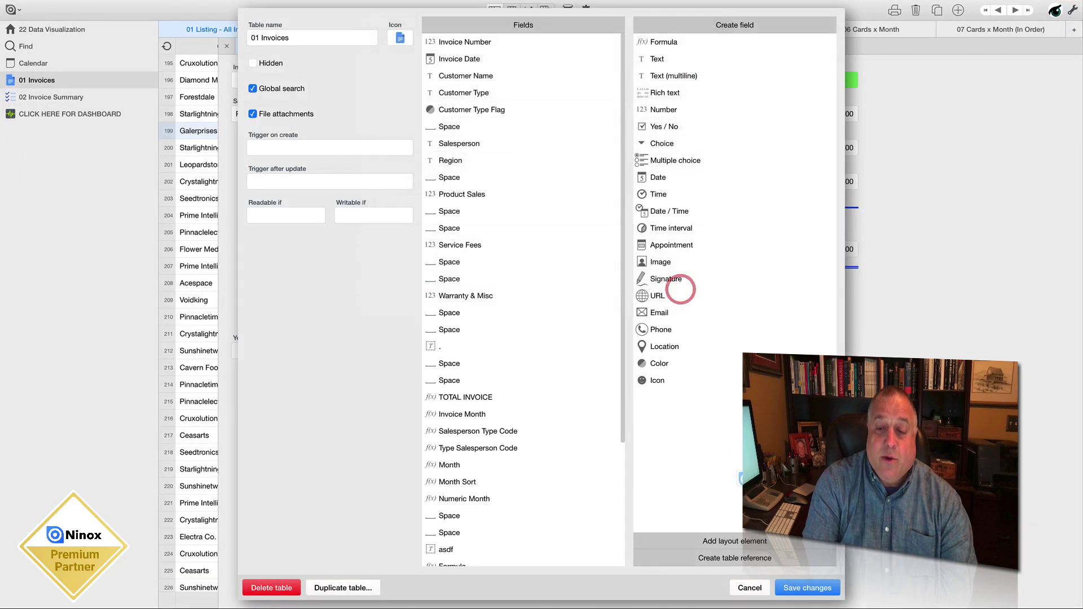
left_click(780, 590)
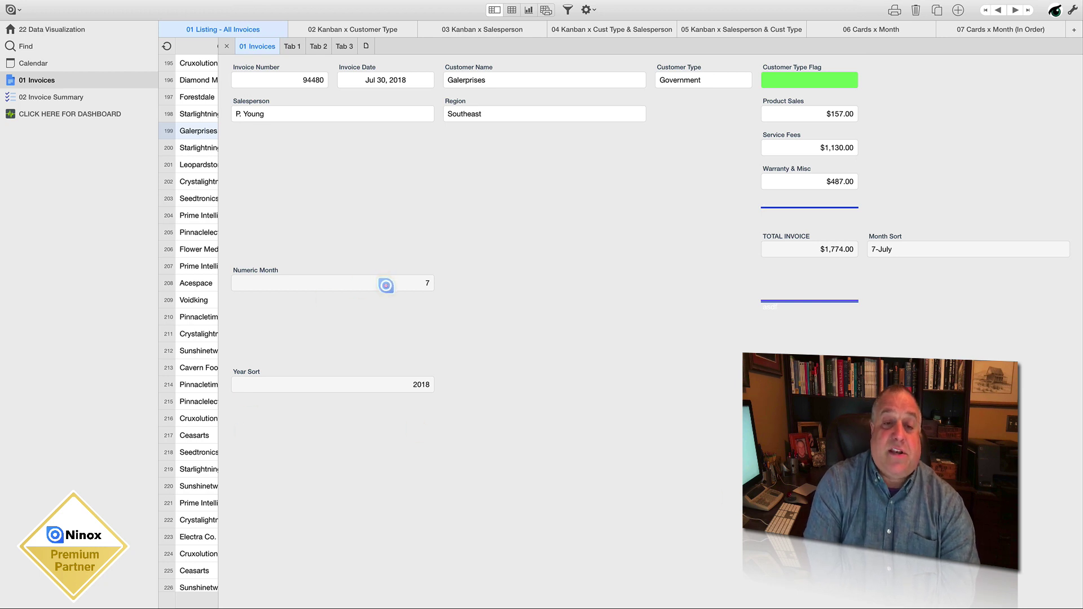
Examine the Numeric Month and Month Sort values on the Galerprises invoice.
left_click(385, 286)
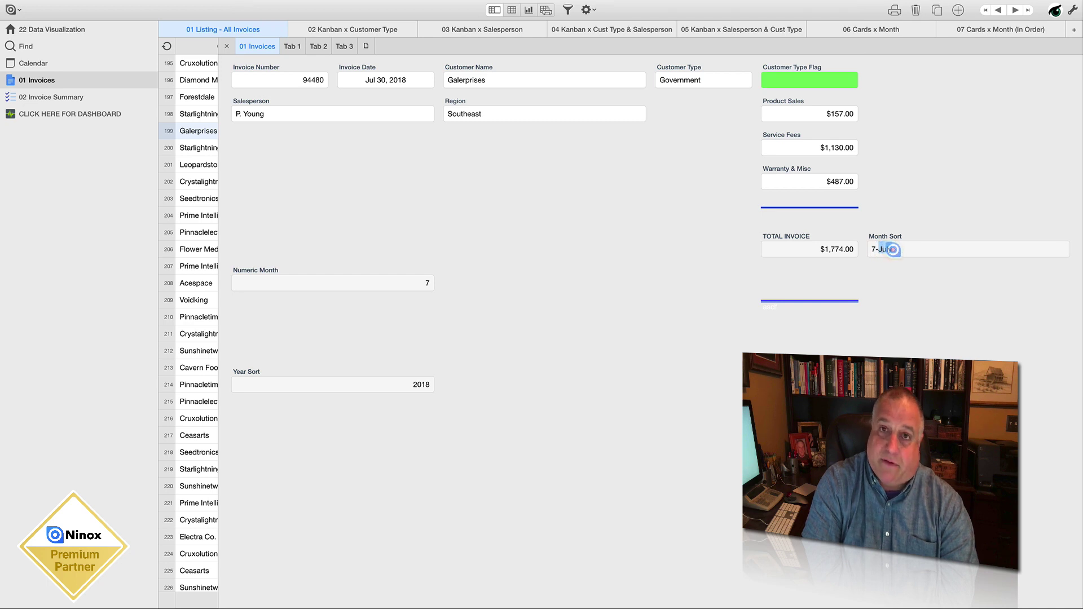
left_click(892, 250)
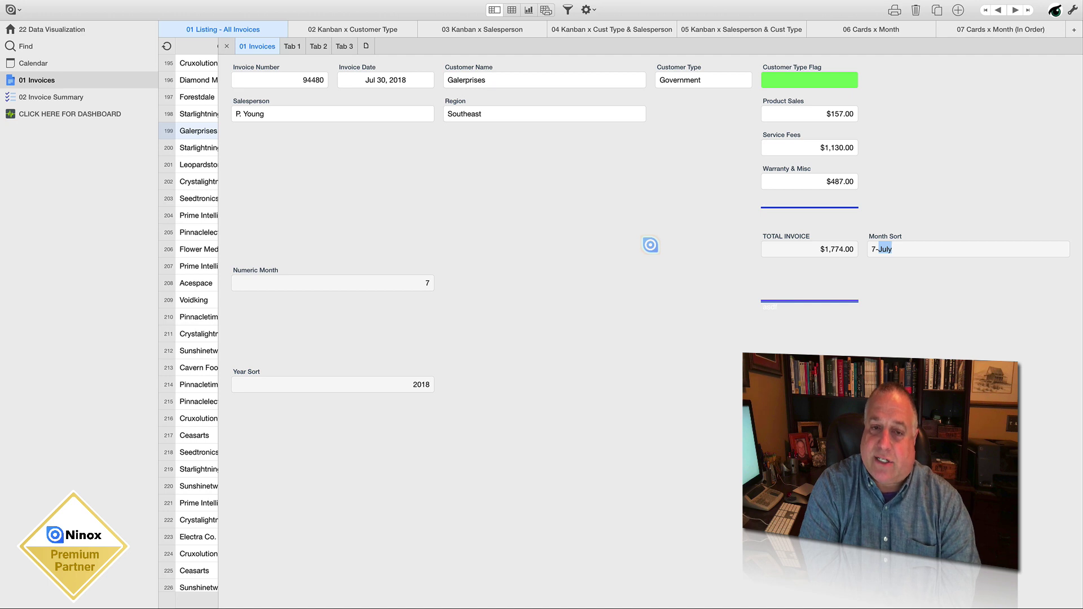
left_click(419, 282)
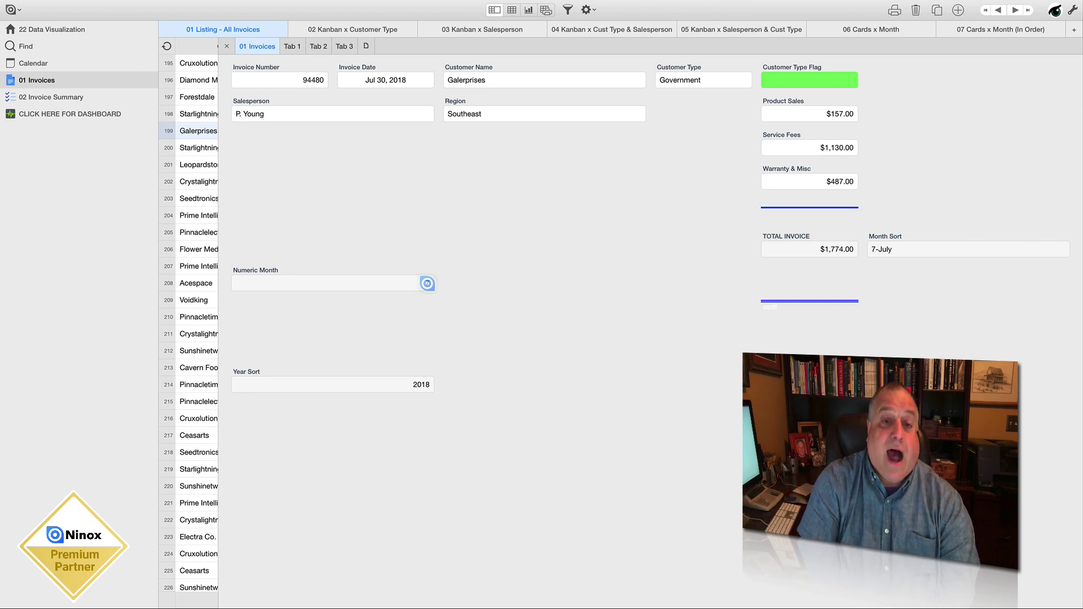
left_click(433, 282)
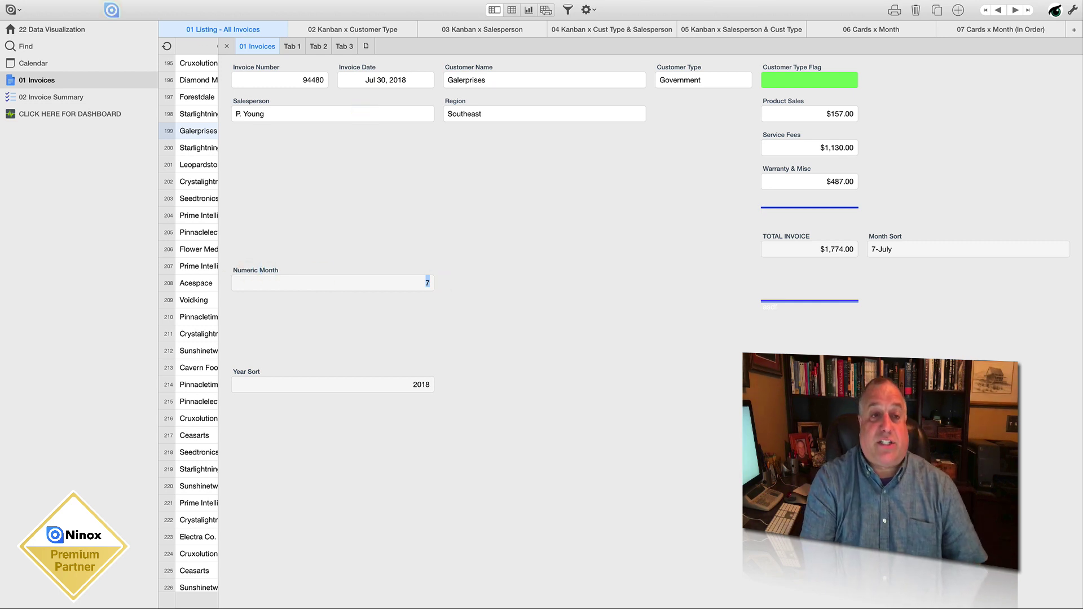
Expand the (07) July group in the 02 Invoice Summary list and open its record.
left_click(64, 96)
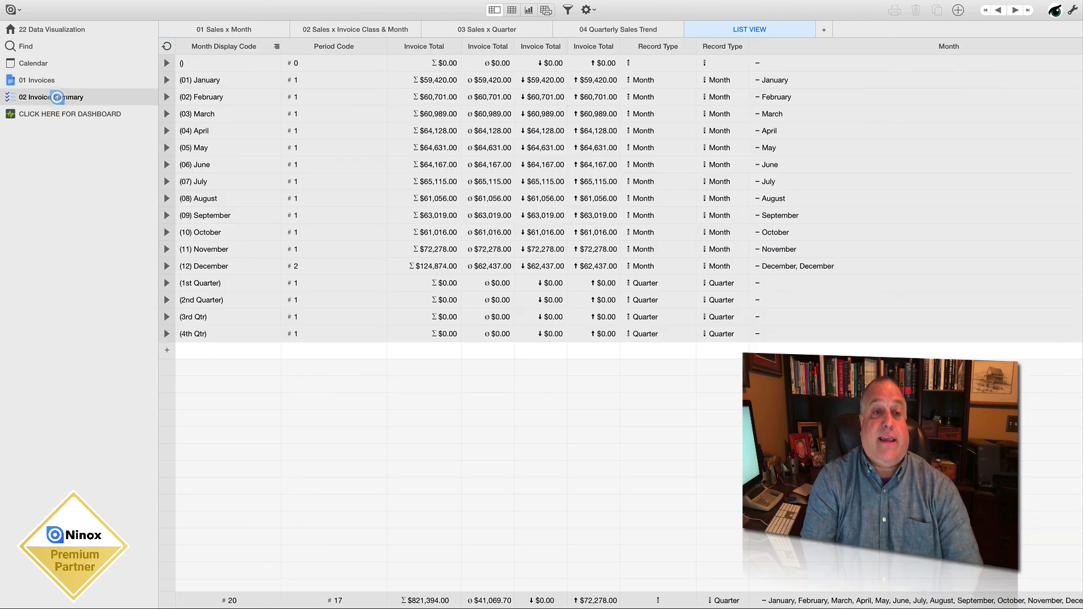
left_click(201, 181)
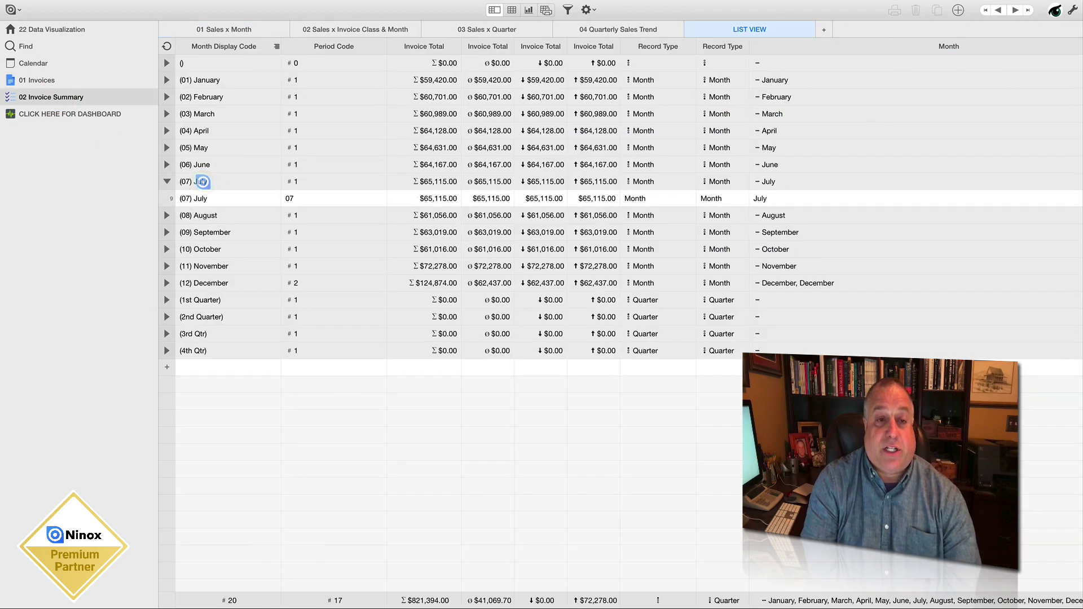
left_click(199, 197)
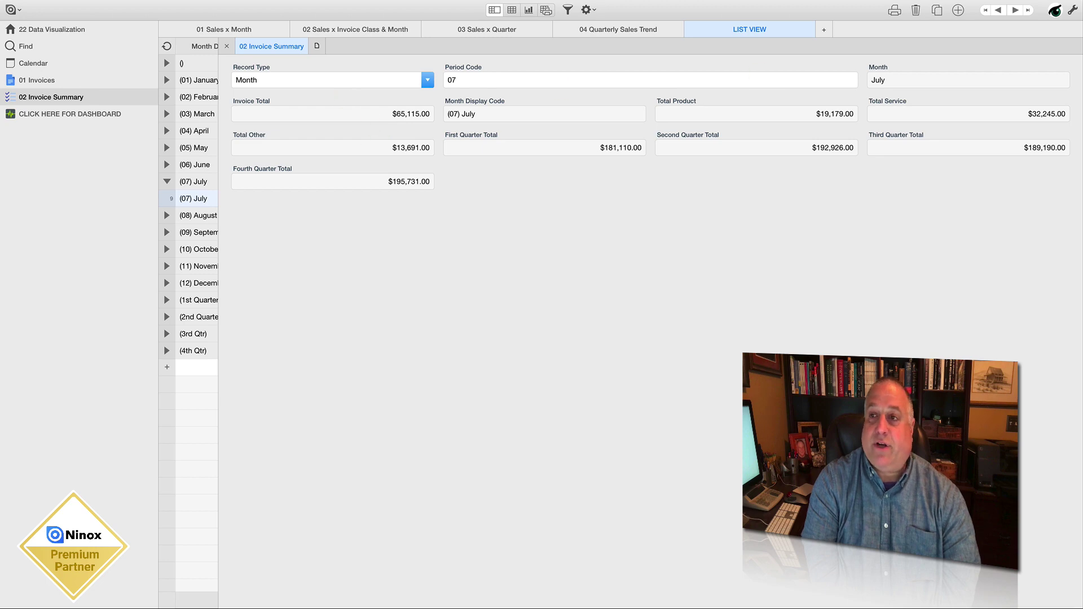
Open the formula of the Invoice Total field in the July summary record for editing.
left_click(1071, 10)
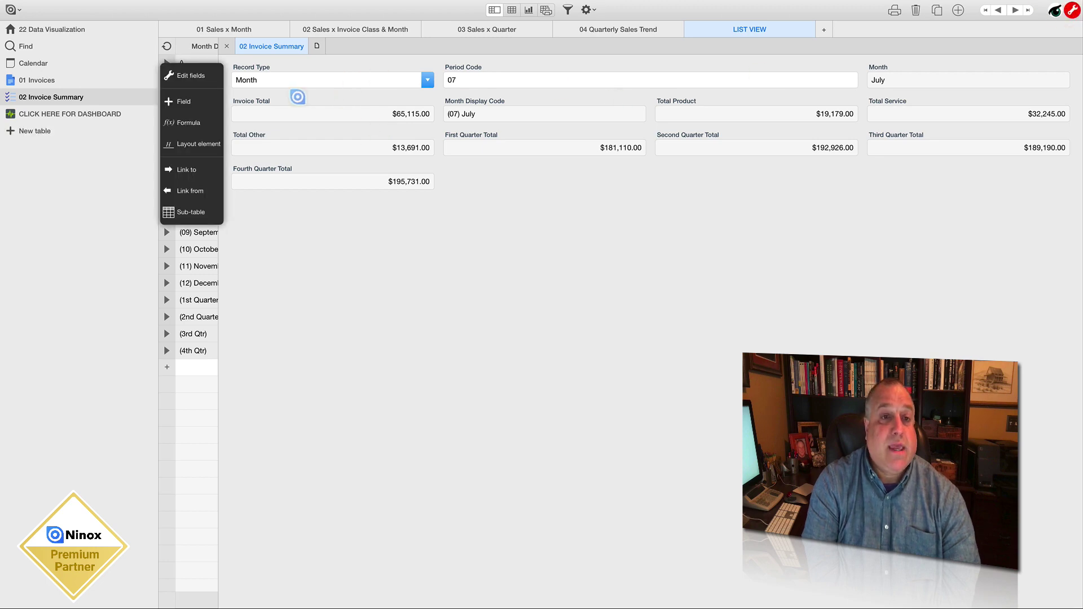
left_click(333, 110)
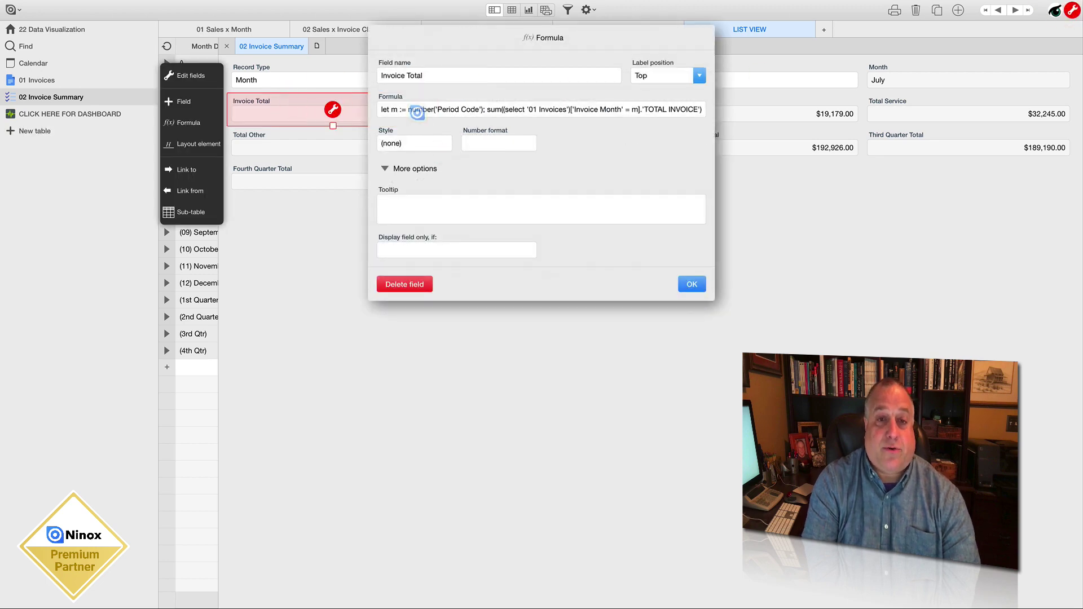
left_click(418, 111)
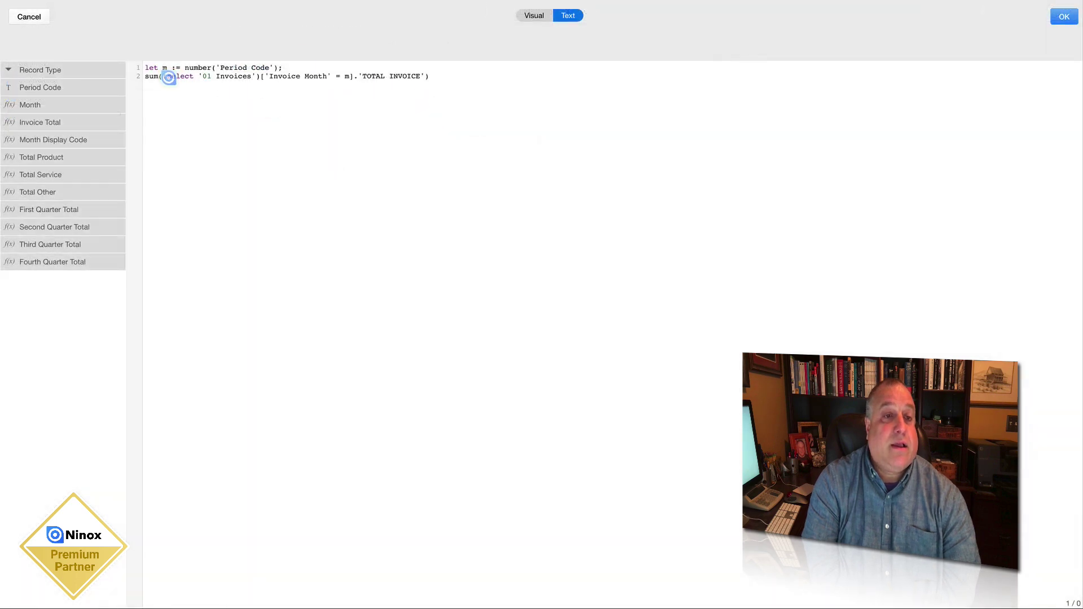
Examine the Invoice Total formula's period code variable, invoice selection by Invoice Month and sum of TOTAL INVOICE, and close the field settings.
left_click_drag(168, 76, 331, 76)
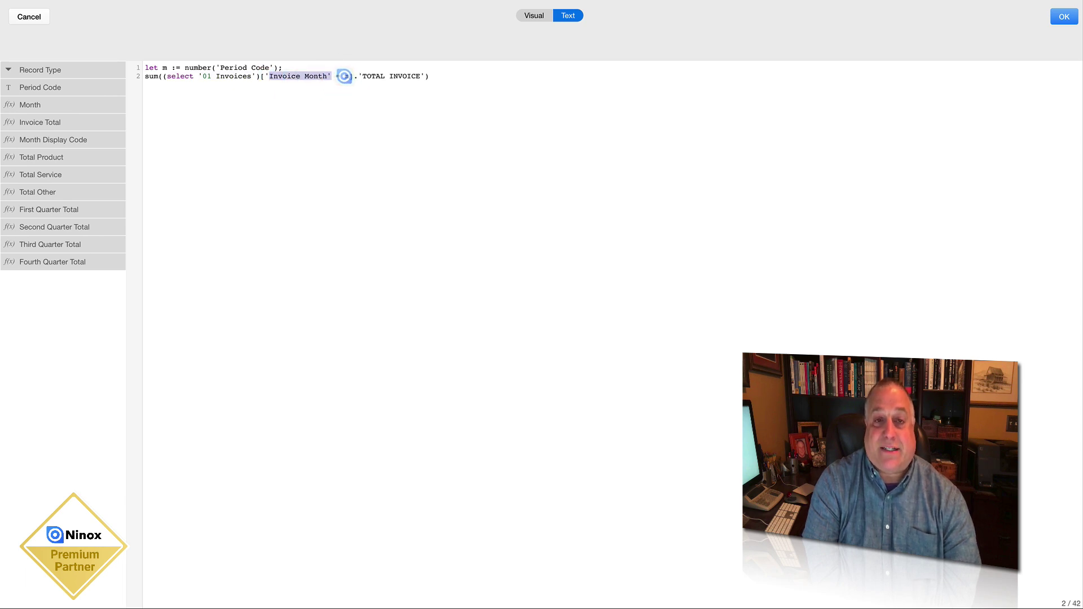
left_click(157, 76)
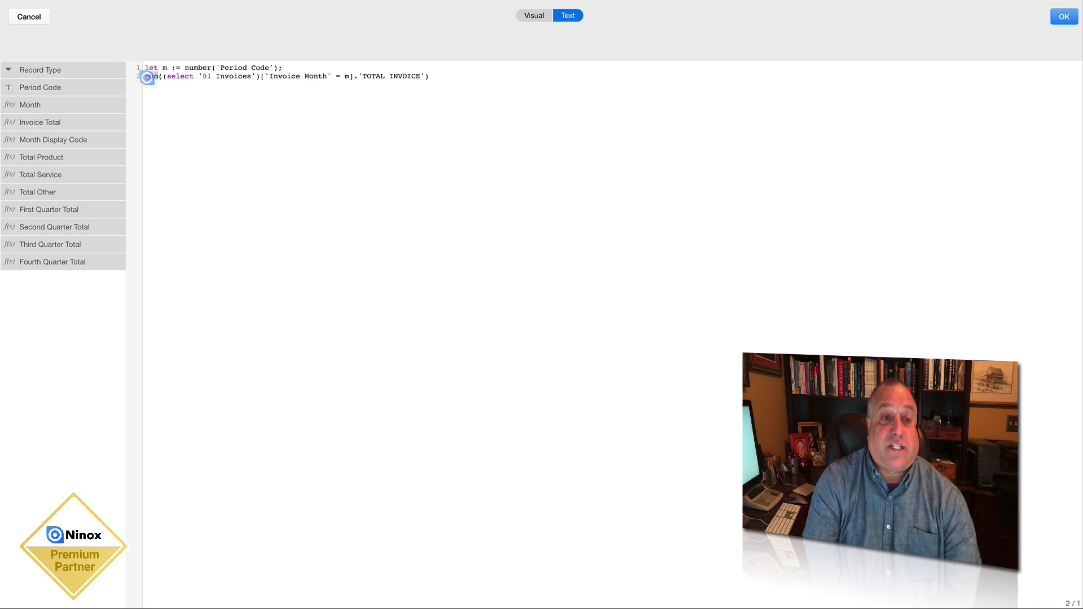
left_click_drag(363, 76, 420, 75)
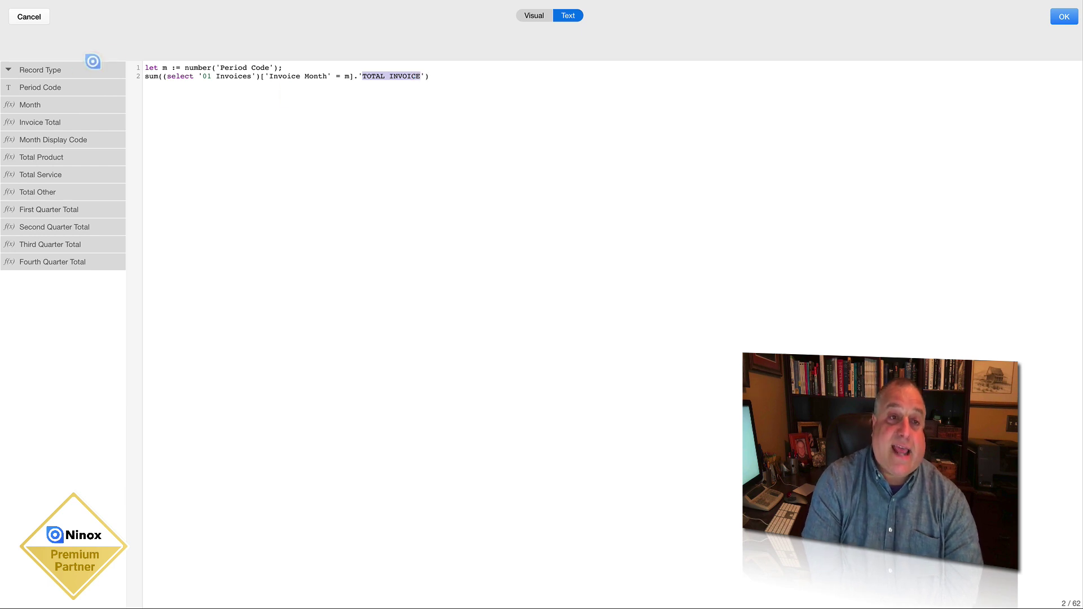
left_click(166, 68)
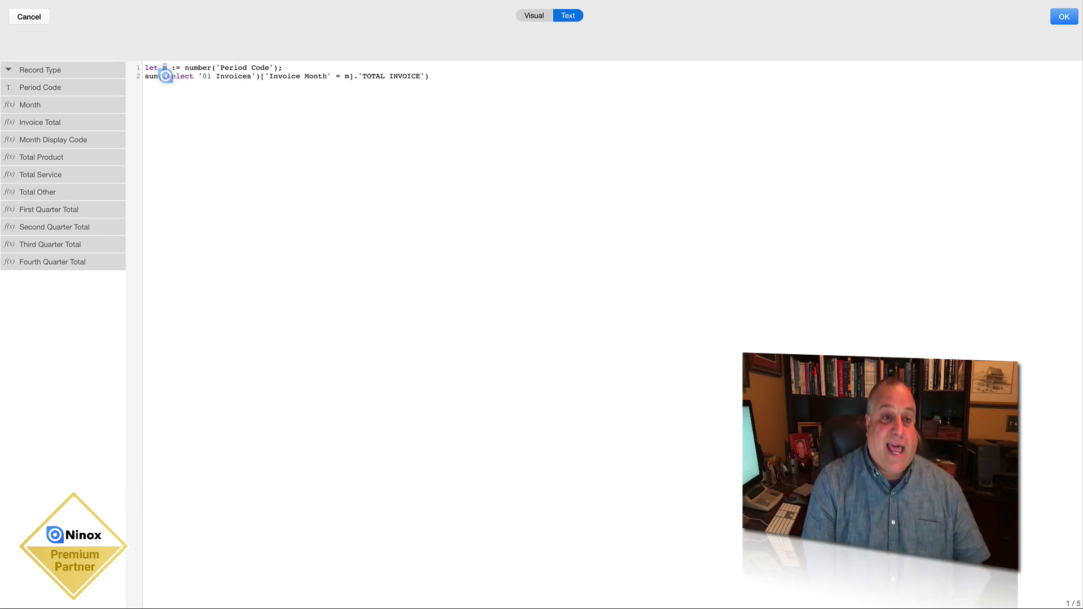
left_click_drag(169, 76, 426, 74)
left_click(279, 76)
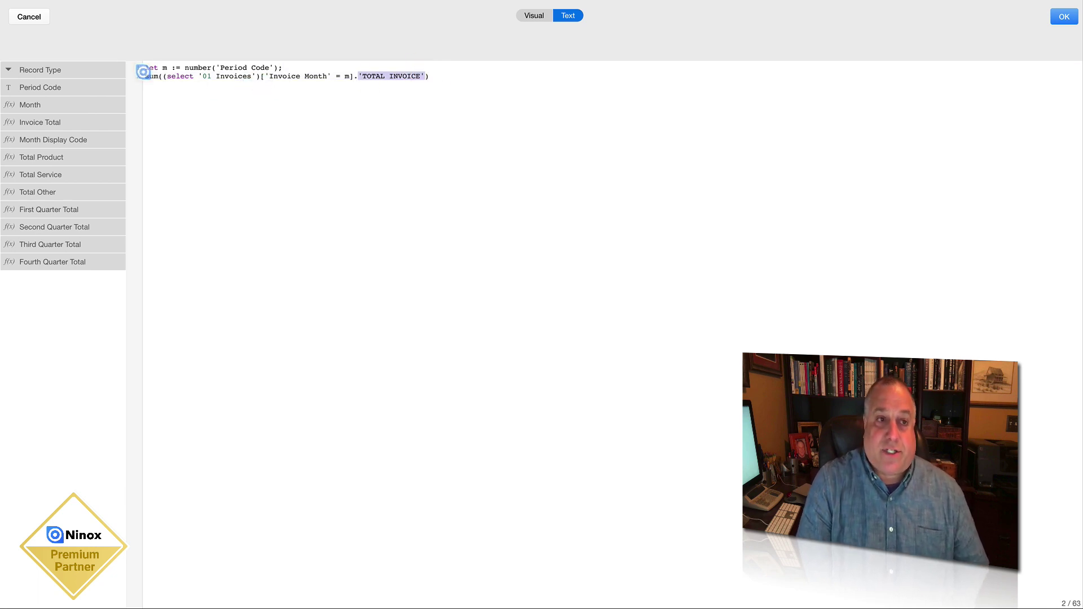
left_click(145, 76)
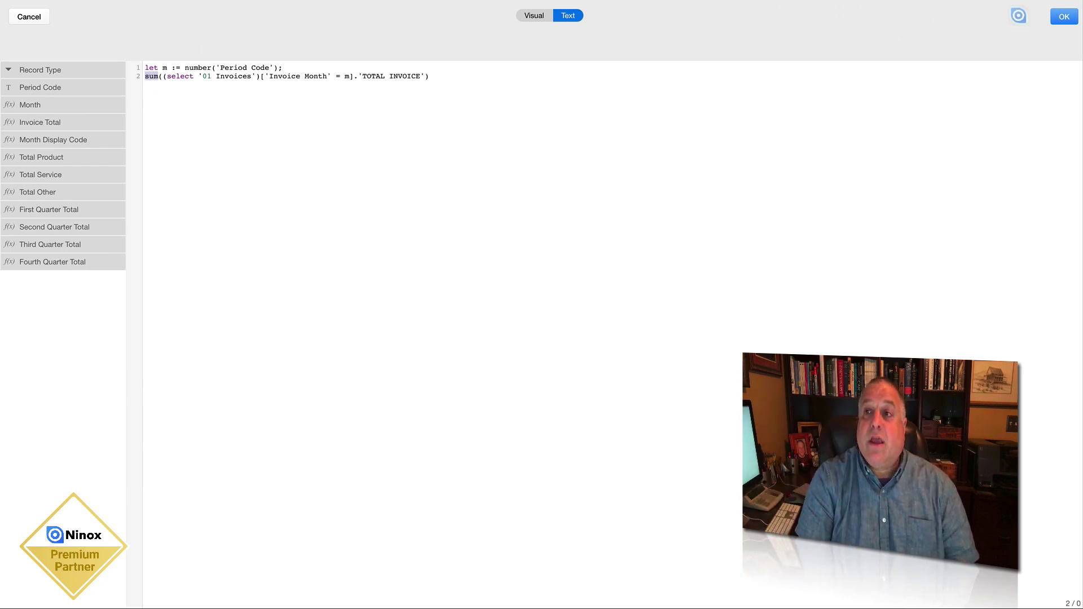
left_click(1063, 17)
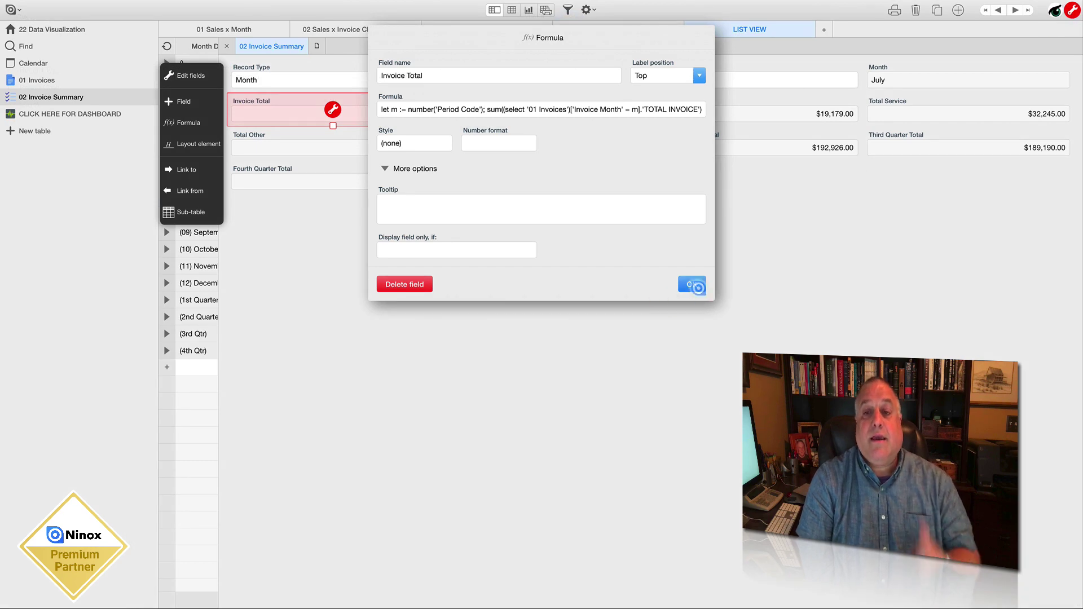
left_click(692, 285)
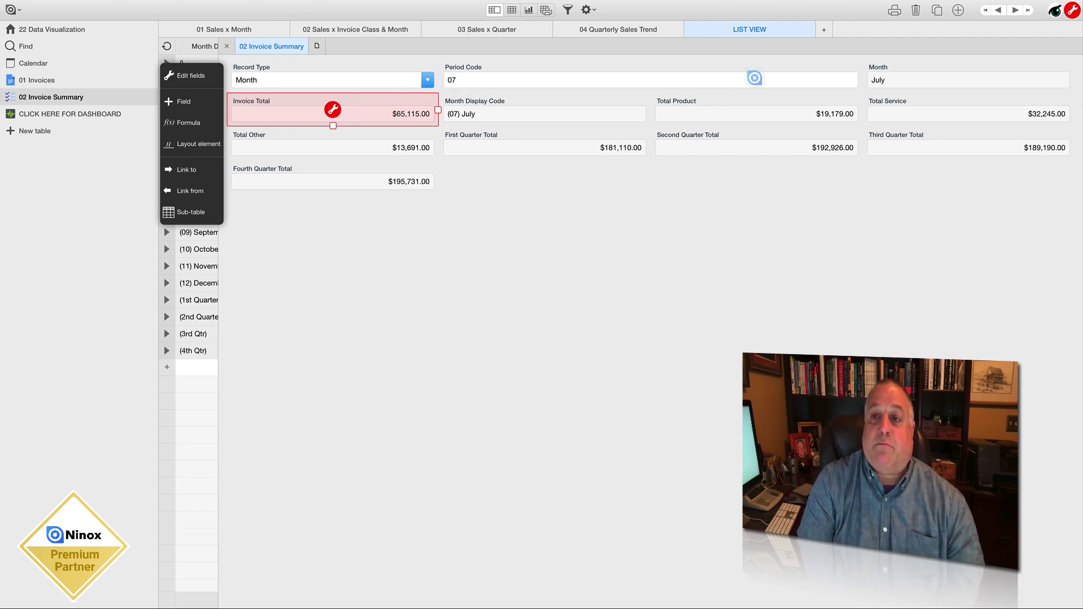
Close the July summary record and collapse the (07) July group in the list.
left_click(879, 76)
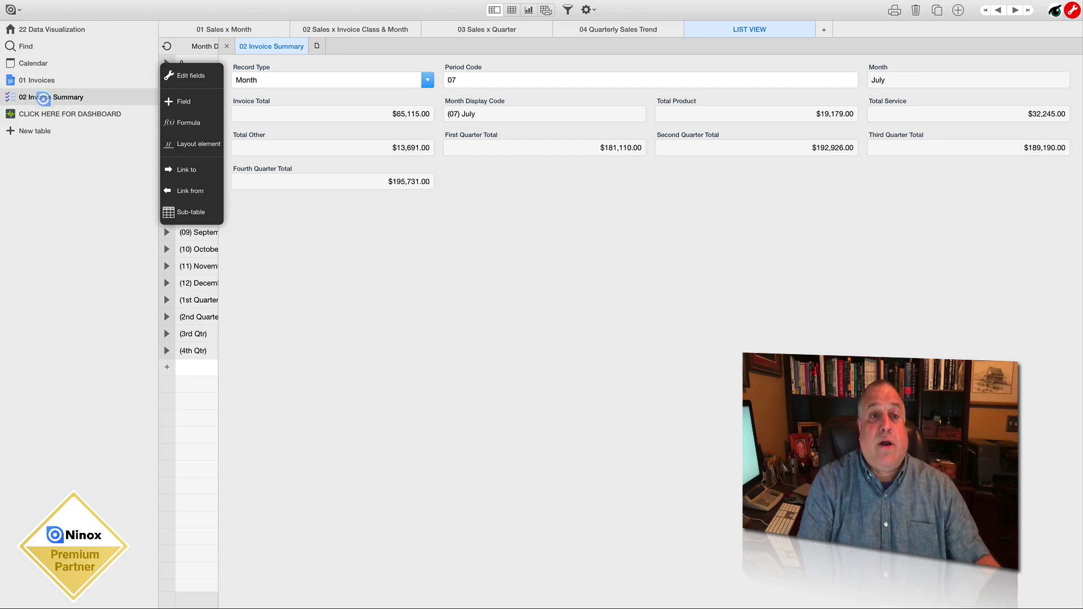
left_click(226, 46)
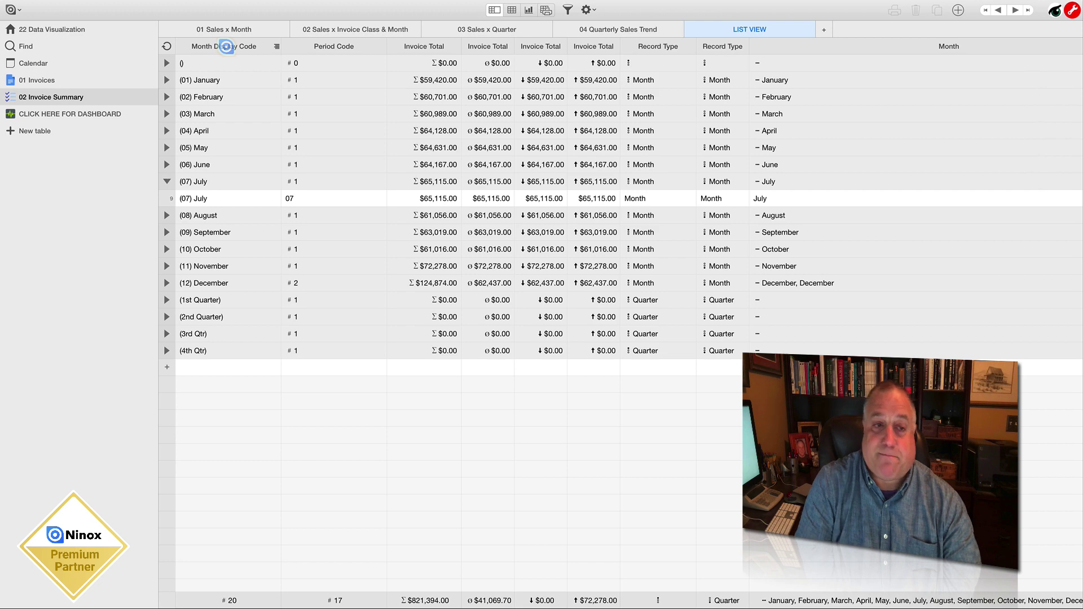
left_click(167, 182)
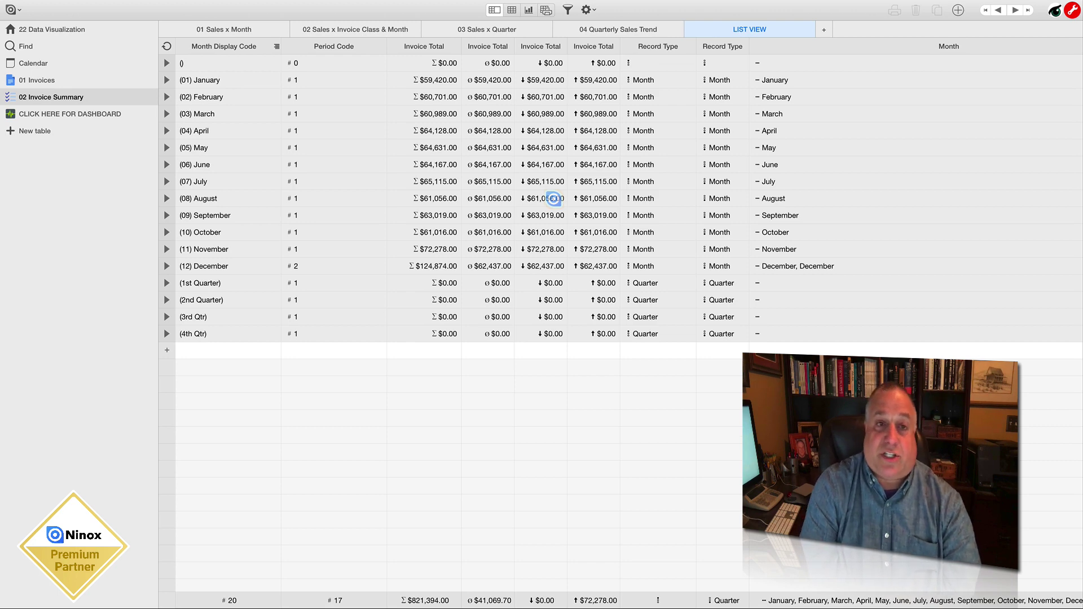
Show the 01 Sales x Month chart and check its column configuration.
left_click(223, 29)
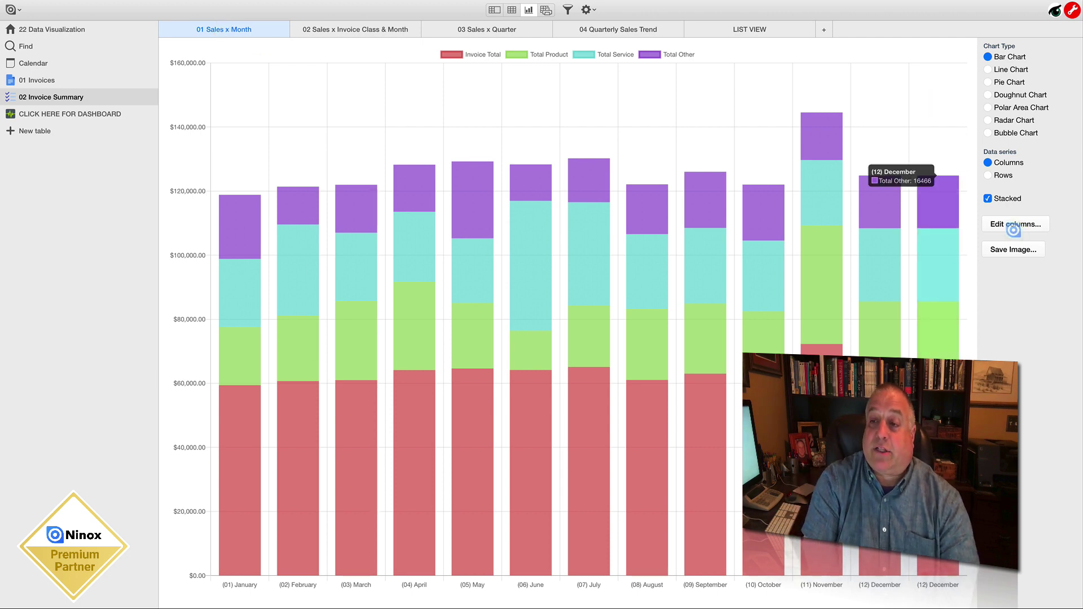
left_click(1005, 223)
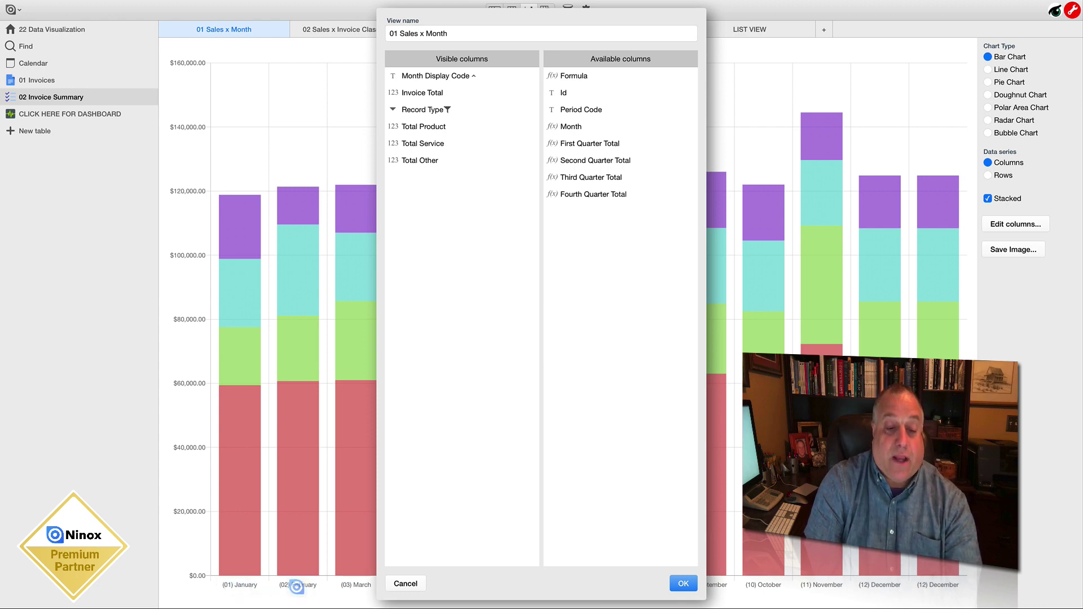
left_click(684, 583)
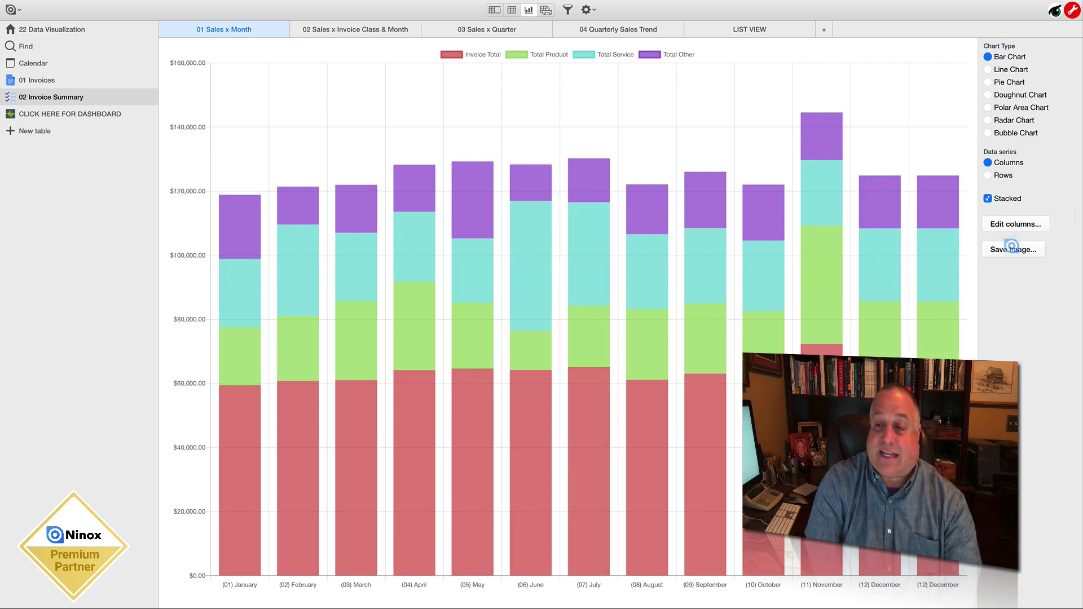
Review the visible columns behind the 01 Sales x Month chart, from Month Display Code and Invoice Total through Total Other.
left_click(1007, 224)
left_click(437, 92)
left_click(435, 75)
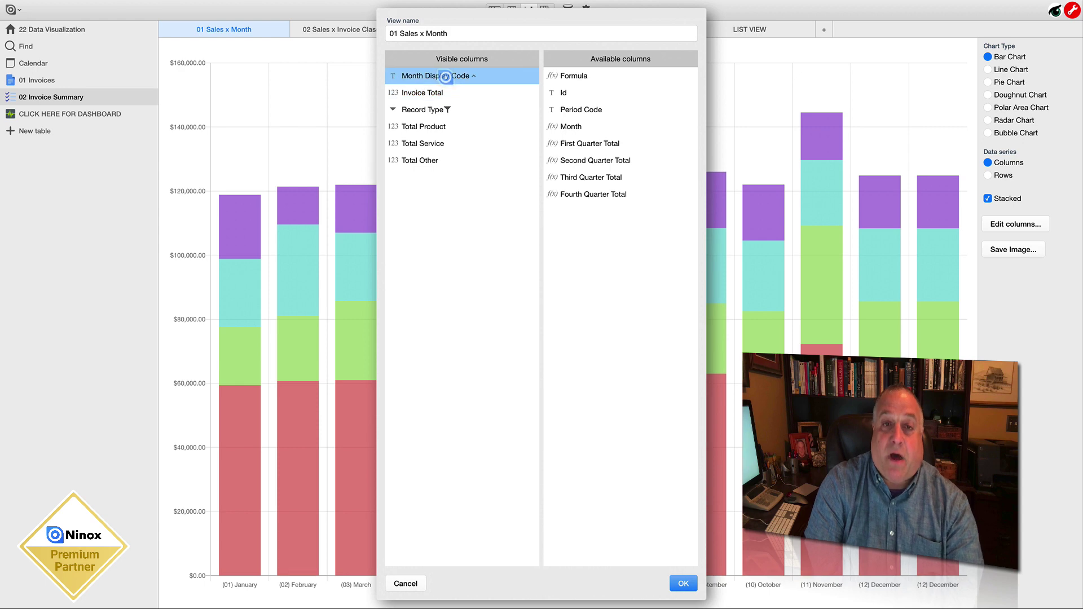
left_click(437, 91)
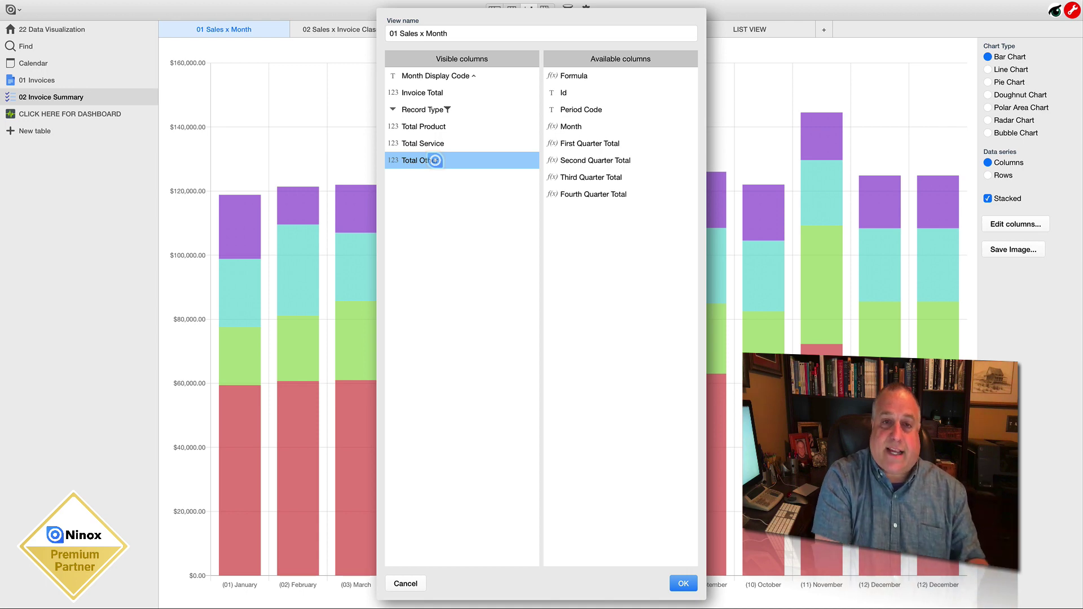
left_click(508, 331)
left_click(675, 585)
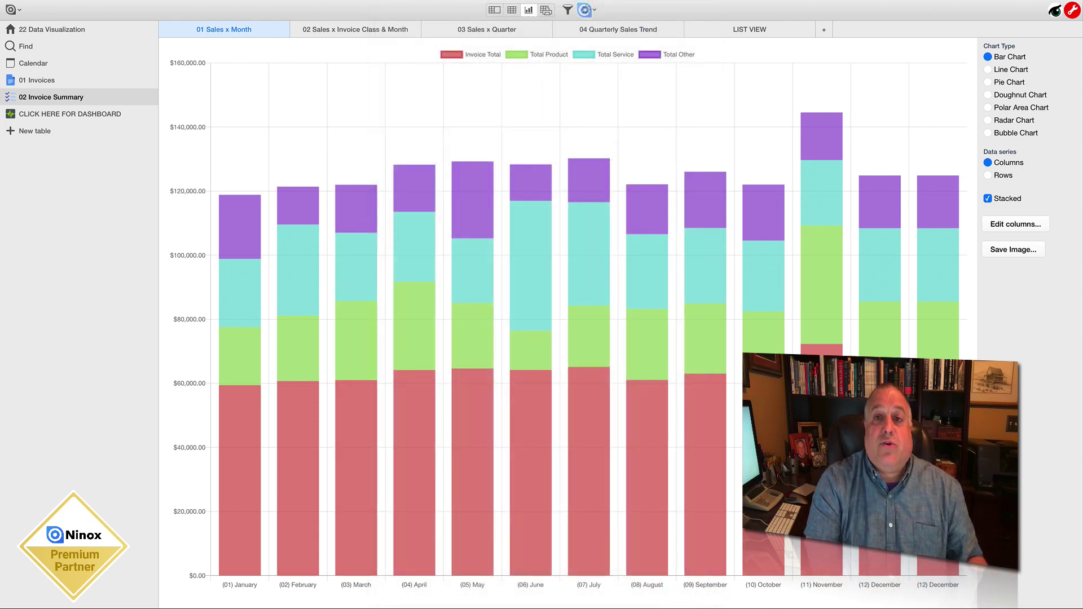
Examine the Total Product formula in the 02 Invoice Summary table's field settings, focusing on Product Sales, and close the settings.
left_click(584, 10)
left_click(593, 30)
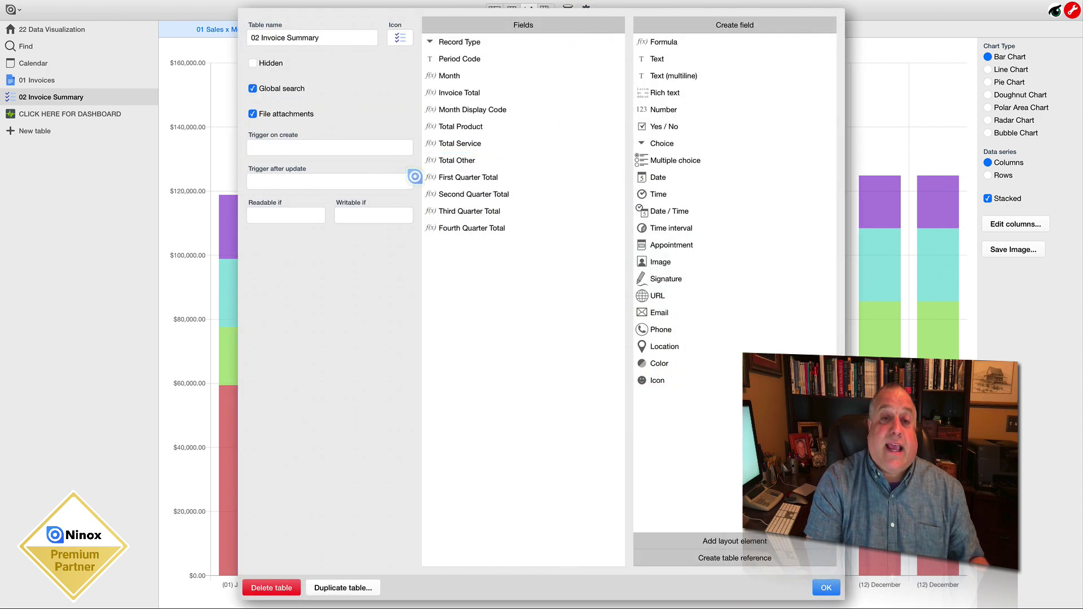
left_click(448, 127)
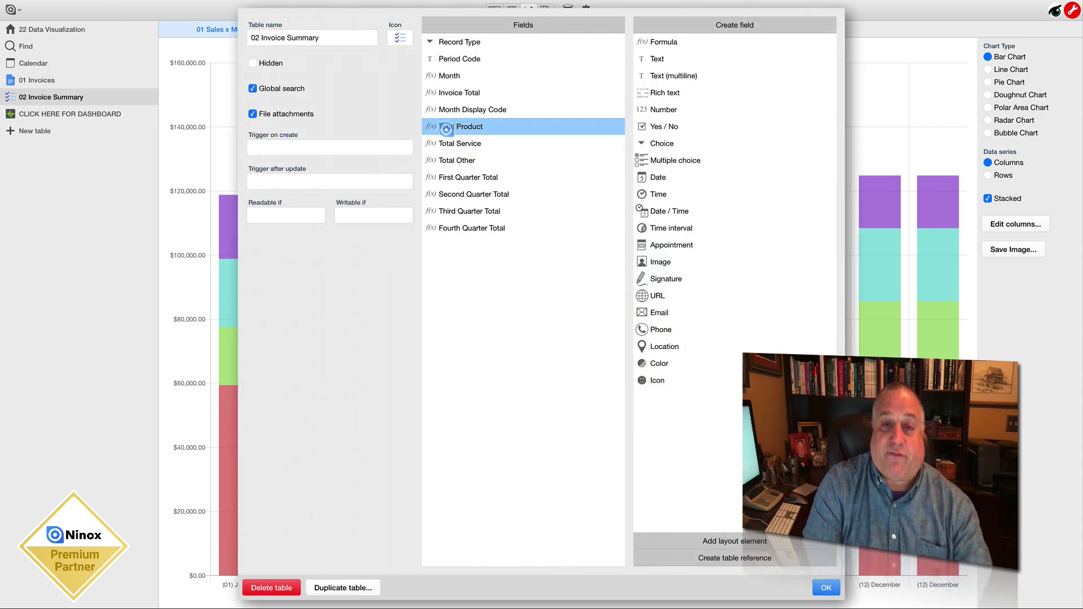
double_click(448, 127)
left_click(441, 108)
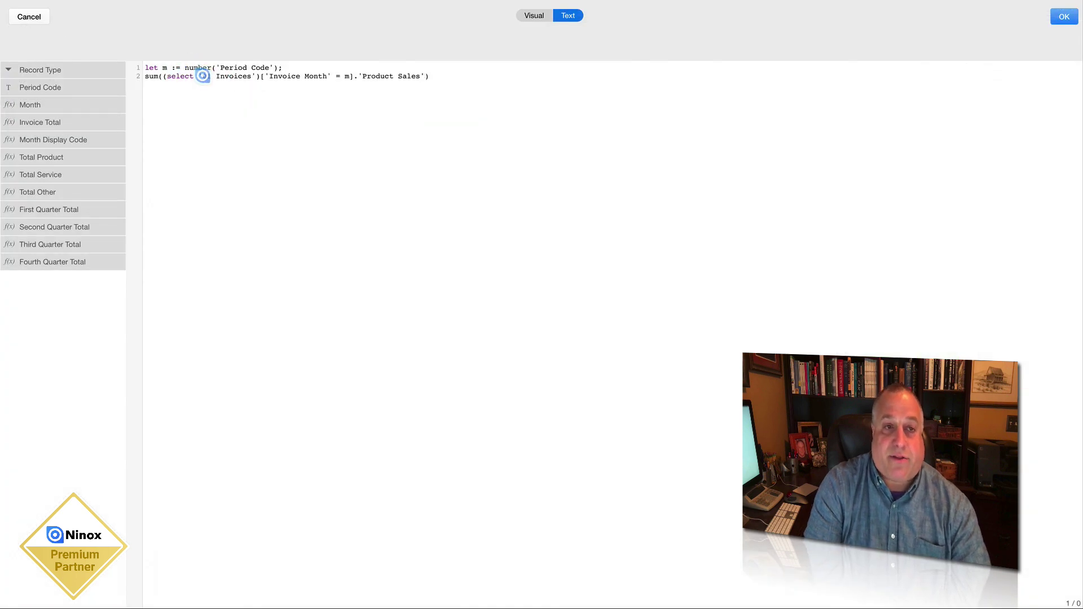
left_click_drag(203, 76, 427, 76)
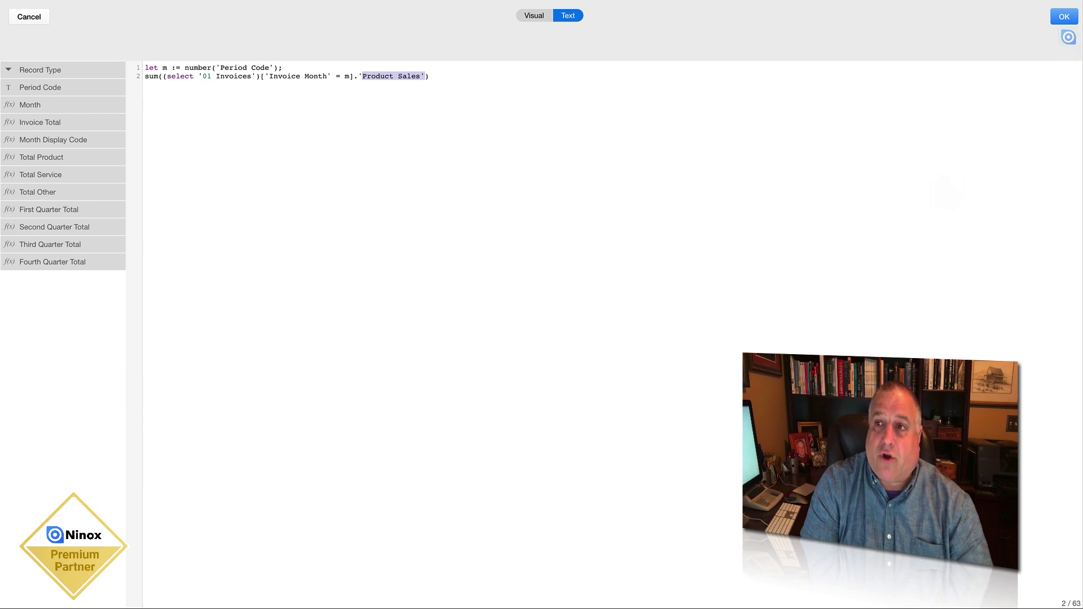
left_click(1063, 17)
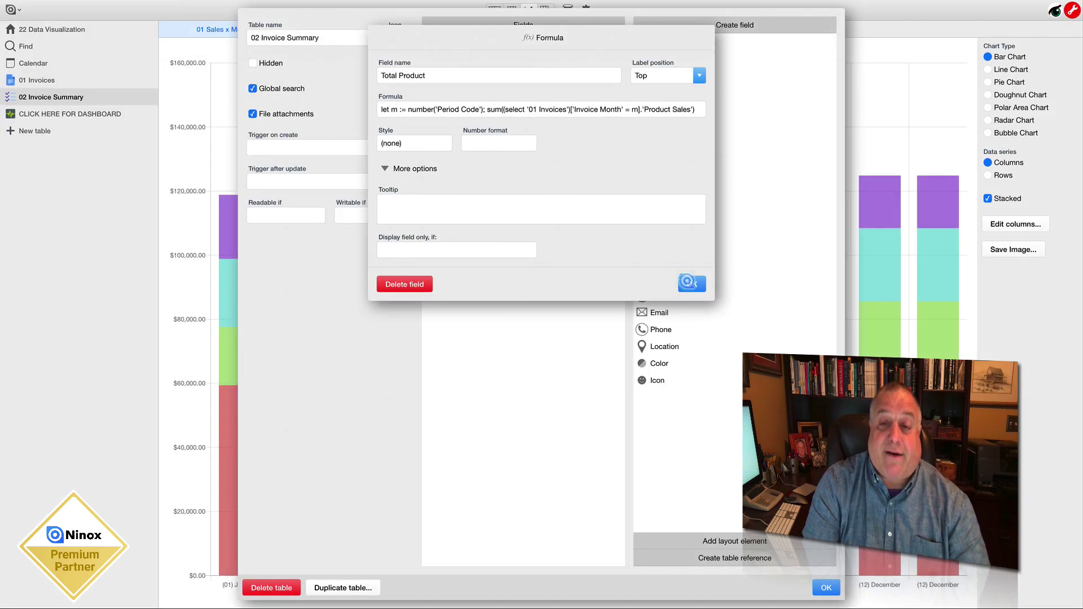
left_click(691, 283)
left_click(826, 587)
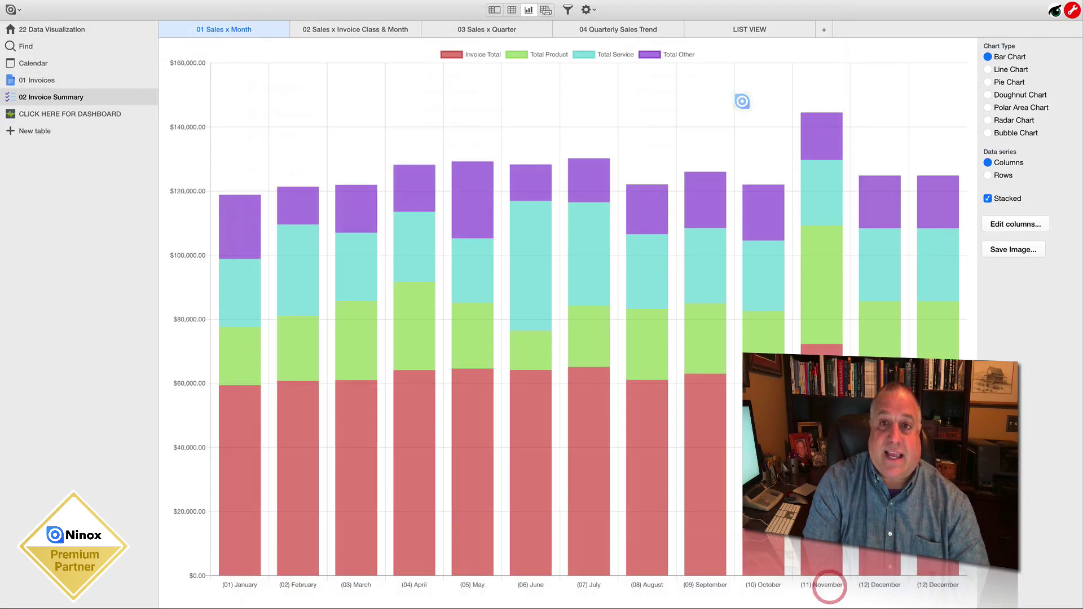
Compare the summary LIST VIEW with the 01 Sales x Month chart and glance at the chart's column configuration.
left_click(730, 29)
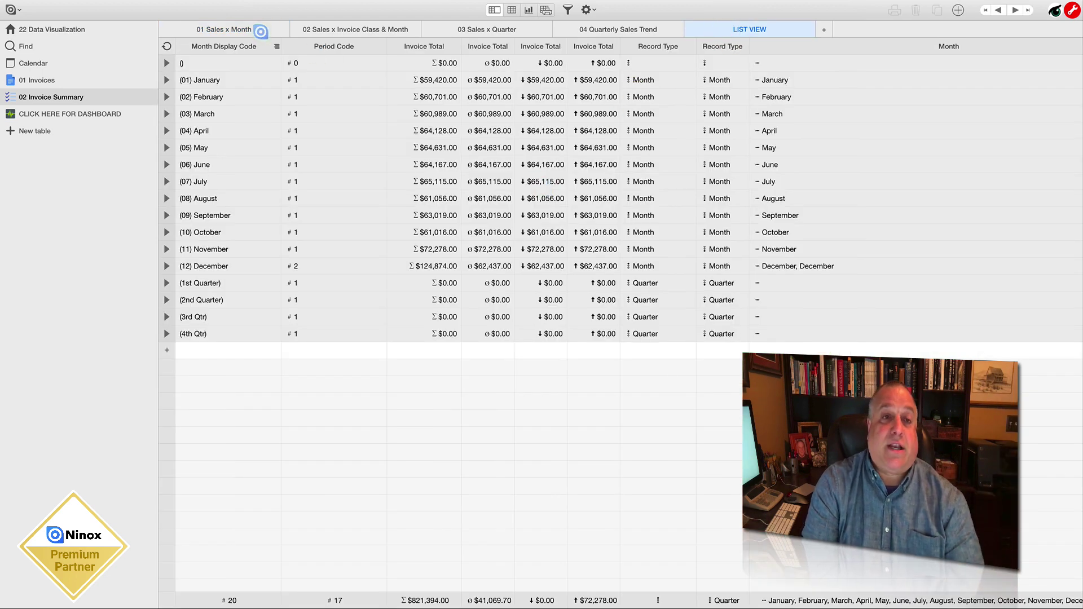
left_click(259, 31)
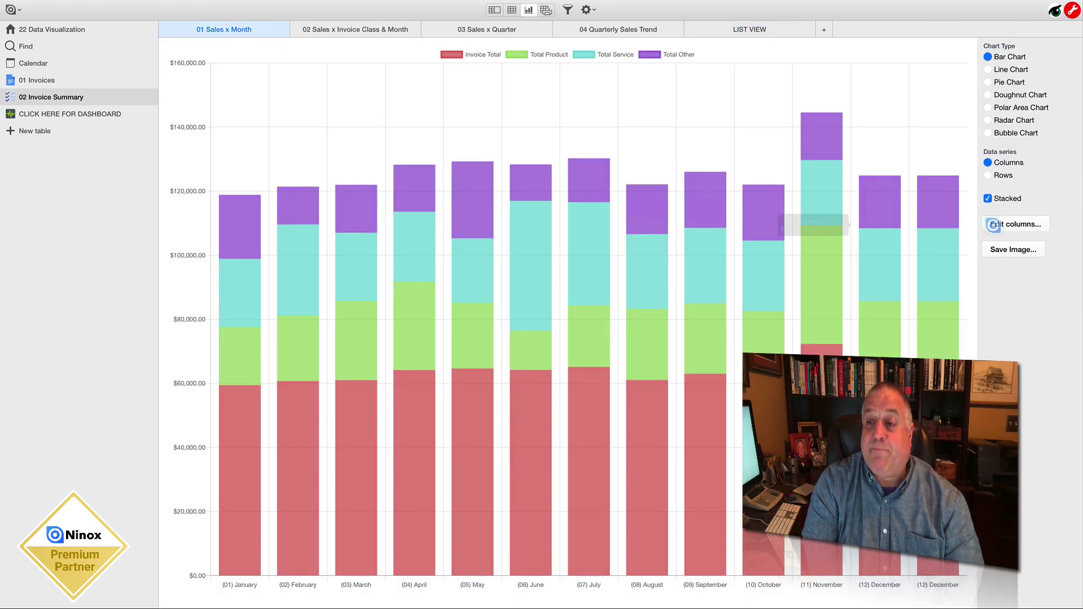
left_click(995, 224)
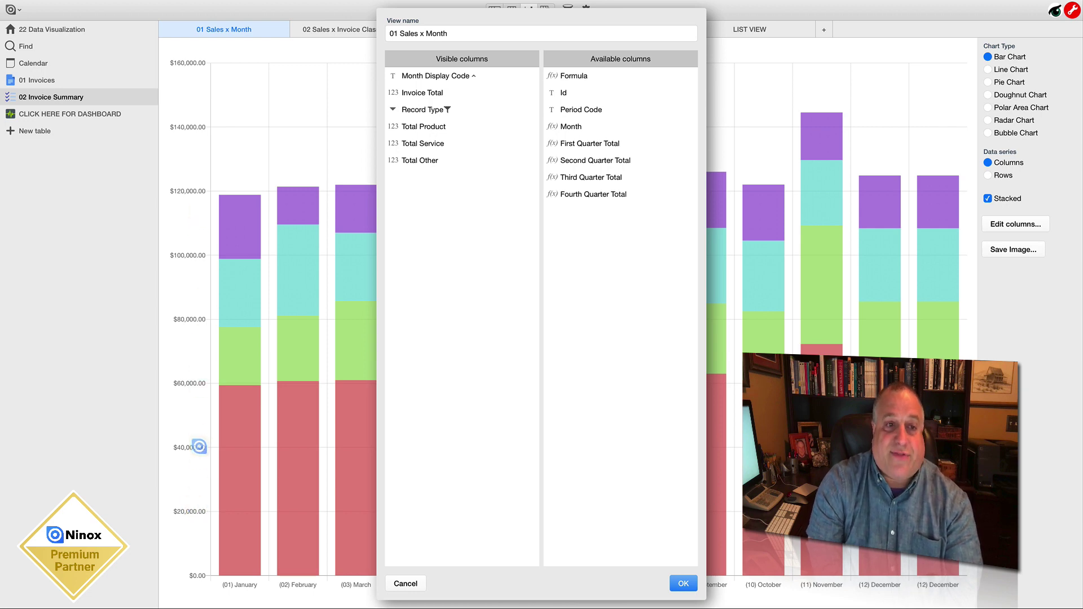
key("Escape")
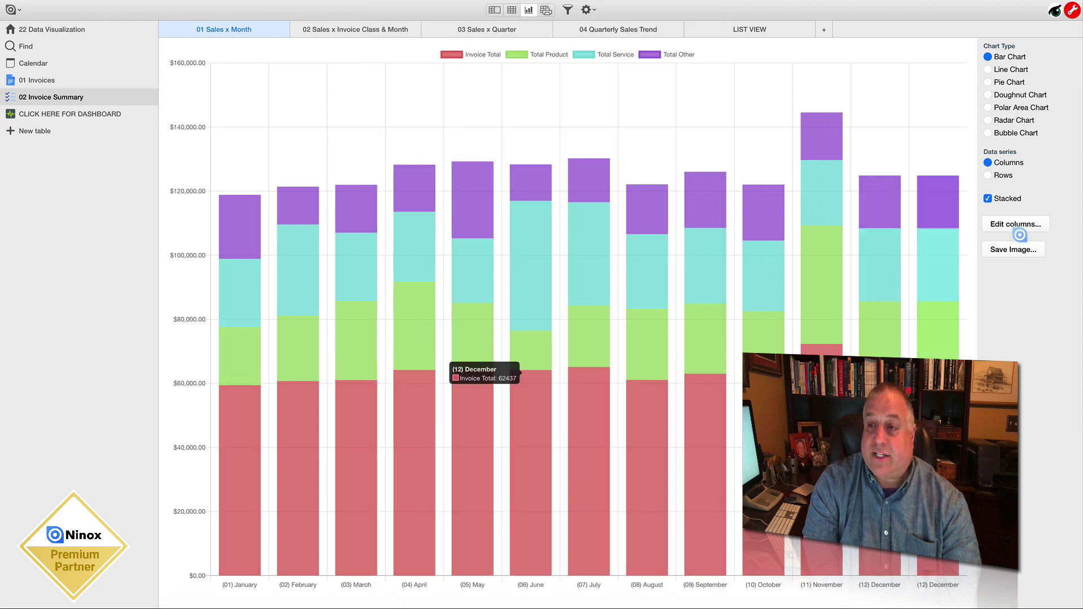
Review the visible columns behind the 01 Sales x Month chart, from Invoice Total down to Total Other, and close the column configuration.
left_click(1015, 224)
left_click(659, 76)
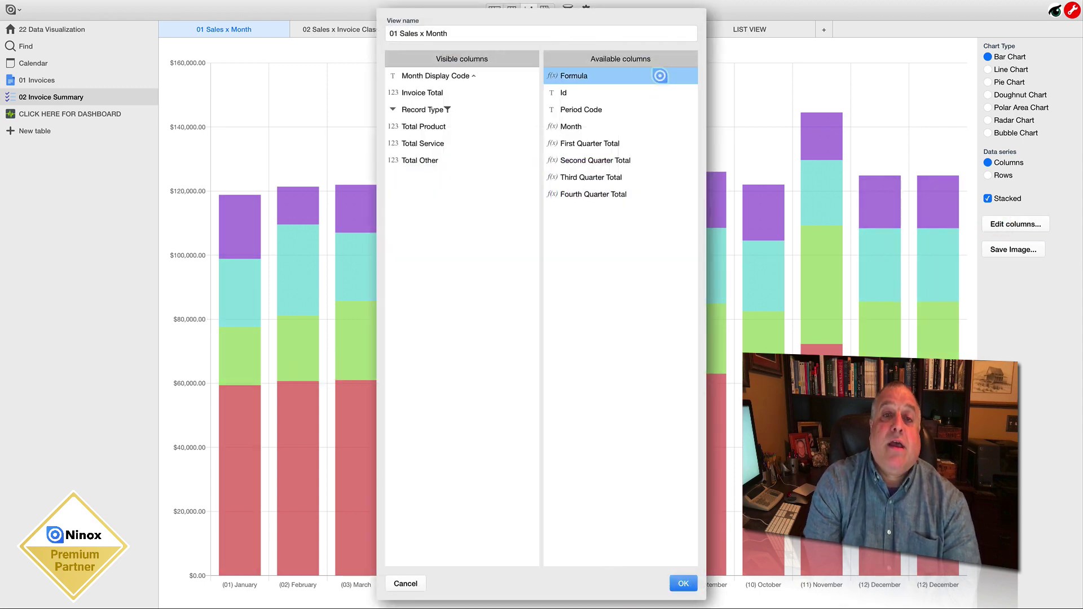
left_click(510, 78)
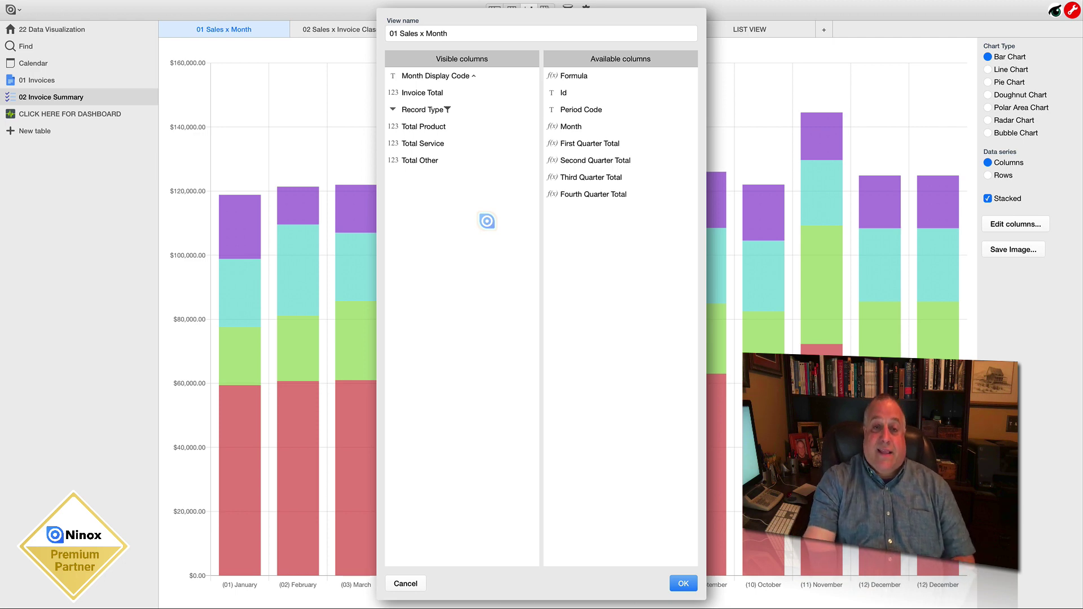
left_click(435, 93)
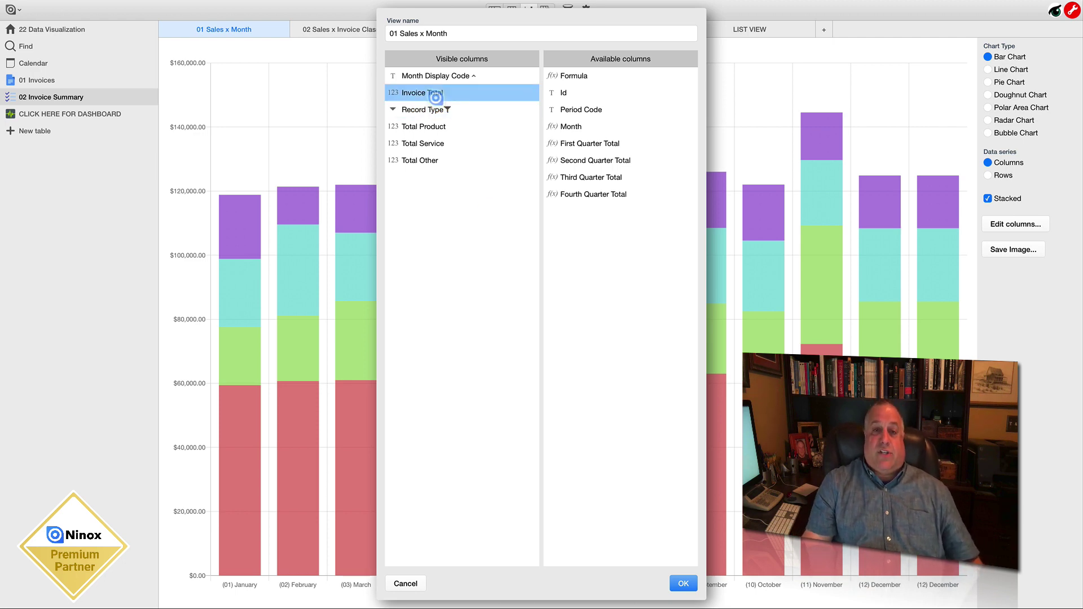
mouse_move(442, 102)
left_mouse_down()
mouse_move(448, 112)
mouse_move(445, 97)
left_mouse_up()
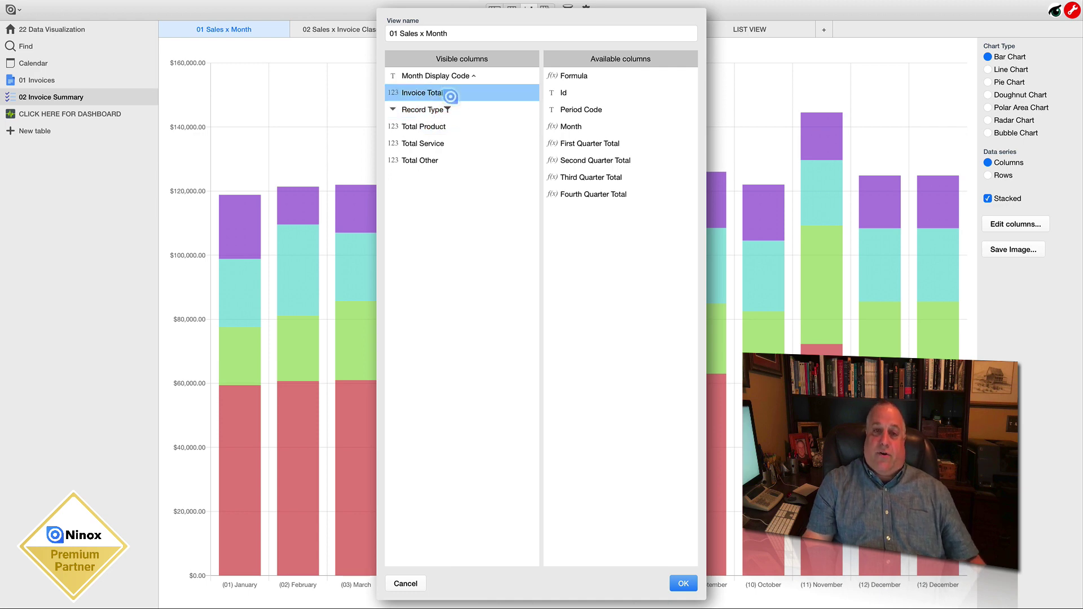
left_click(448, 110)
left_click(453, 124)
left_click(450, 143)
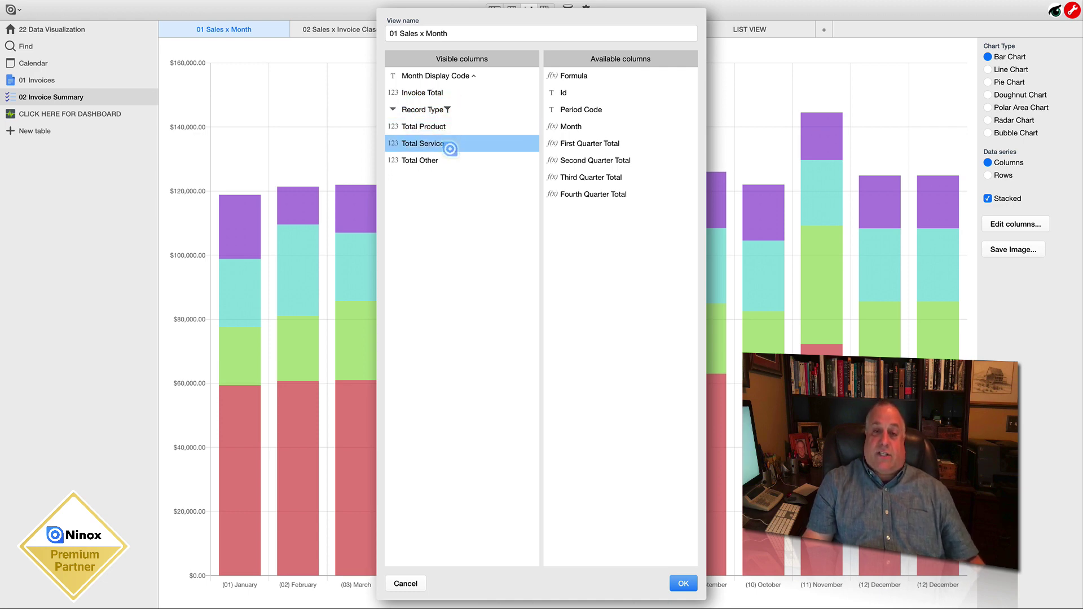
left_click(447, 160)
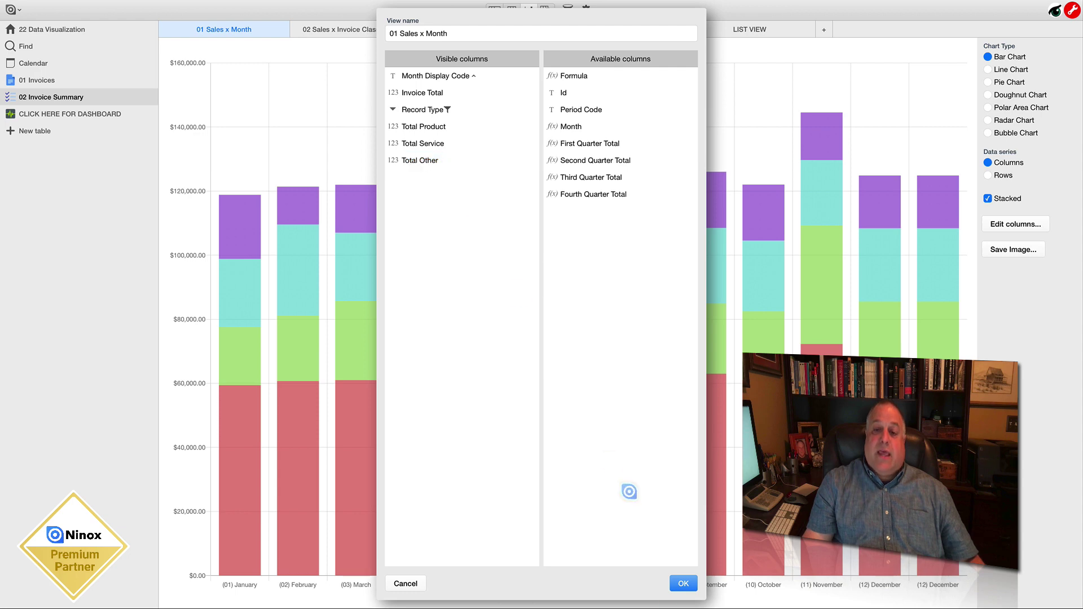
left_click(673, 585)
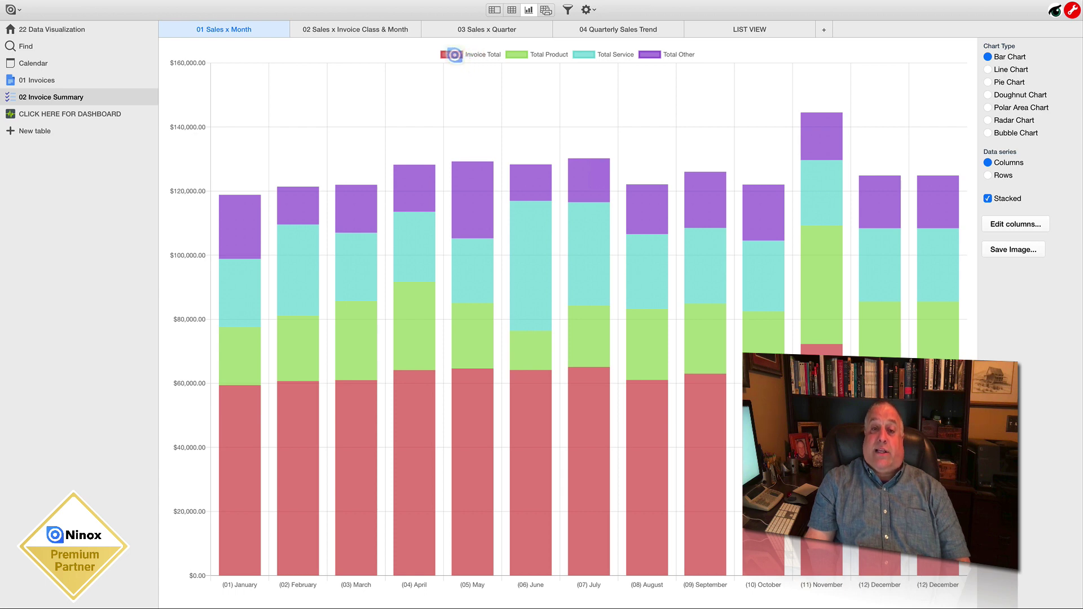
Isolate the Total Product series by hiding the other three, and bring Total Service and Total Other back beside it.
left_click(454, 54)
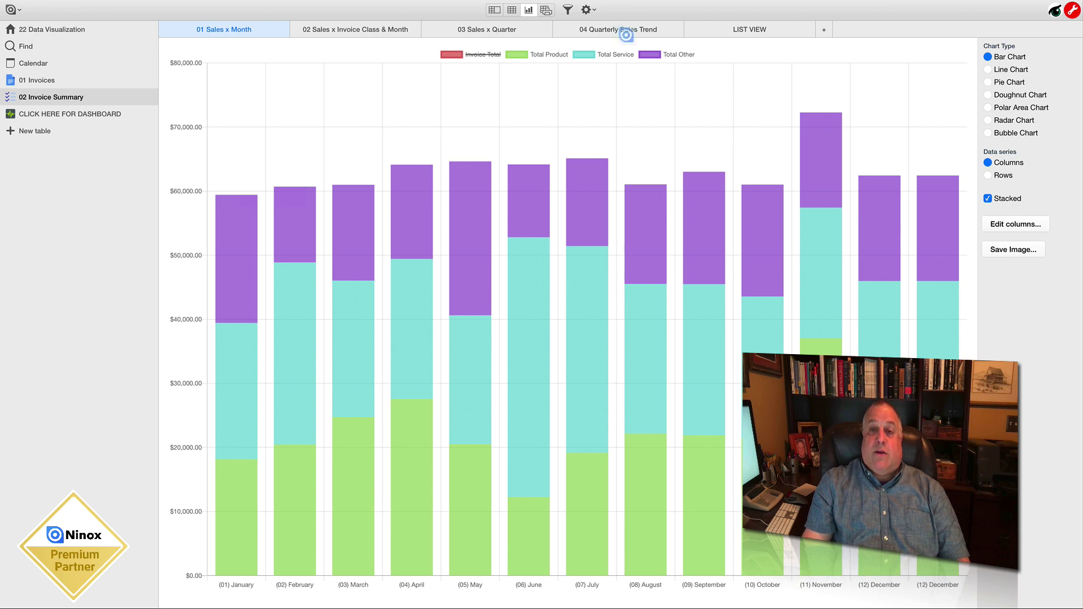
left_click(609, 54)
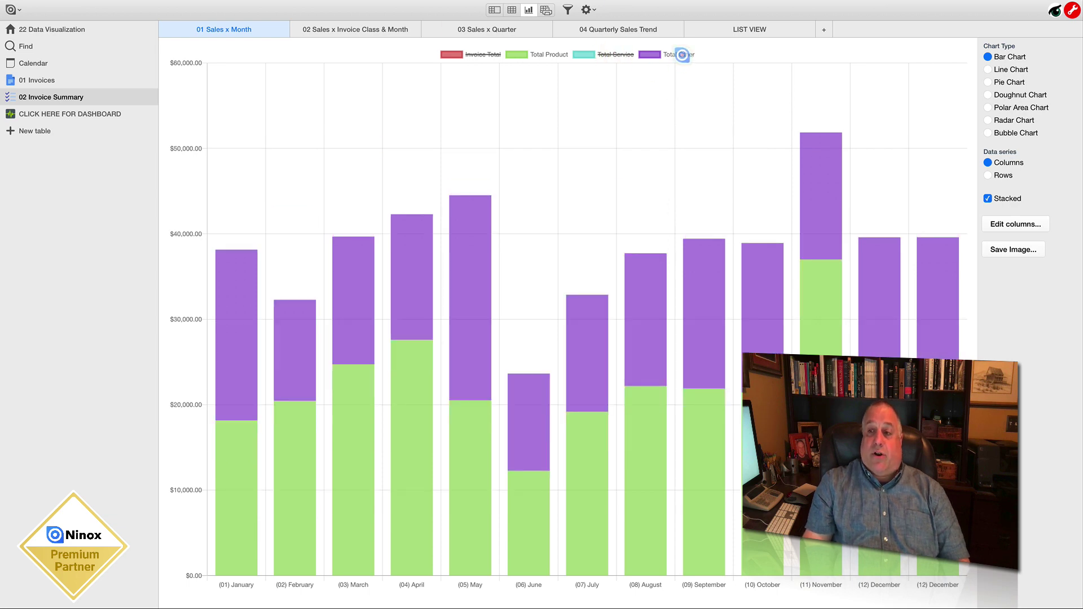
left_click(685, 54)
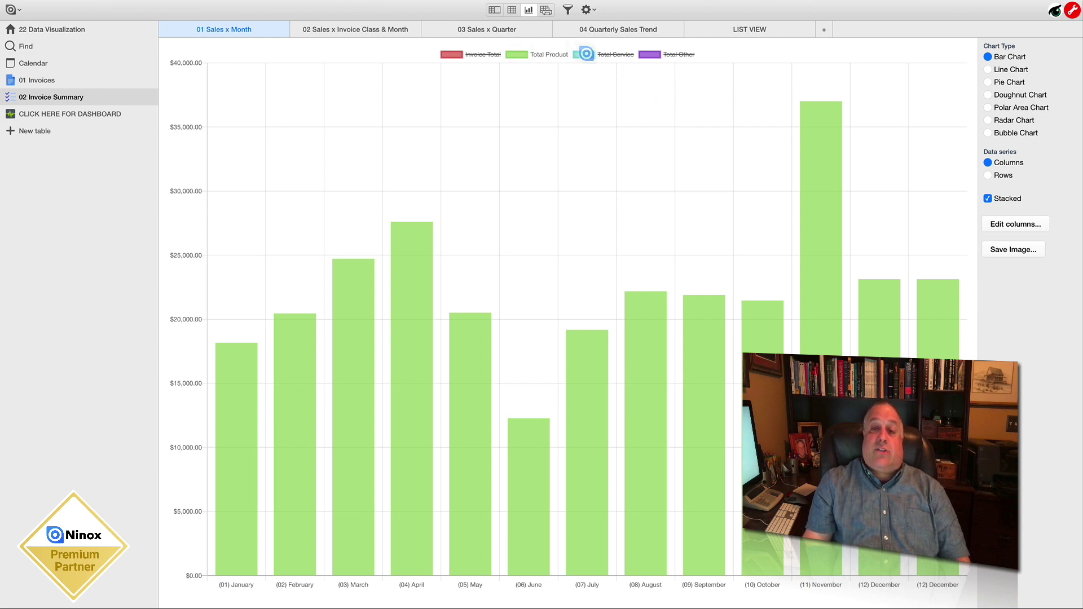
left_click(586, 54)
left_click(649, 54)
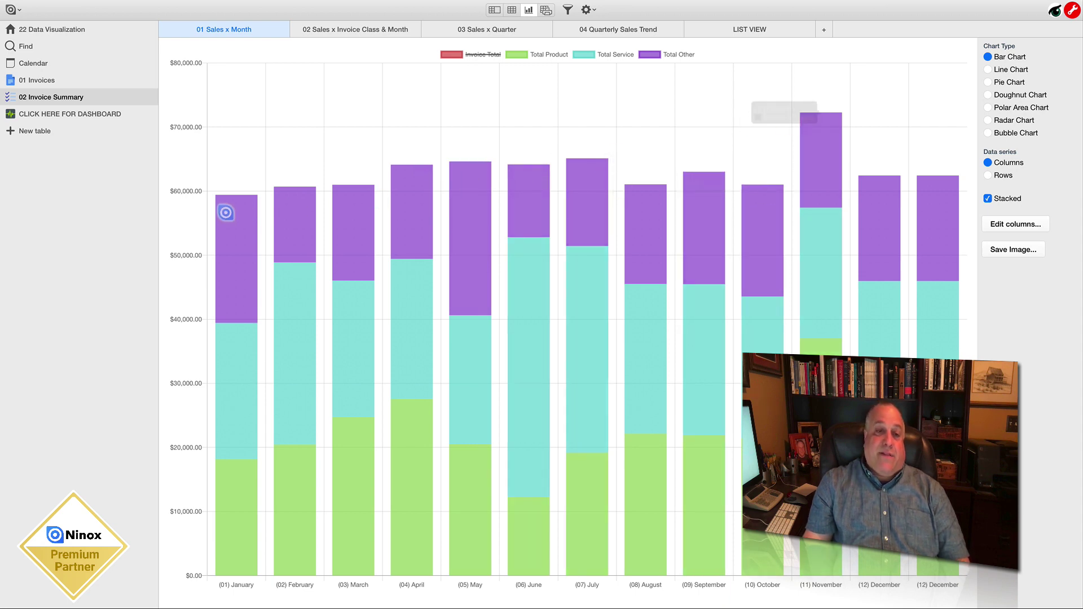
mouse_move(226, 212)
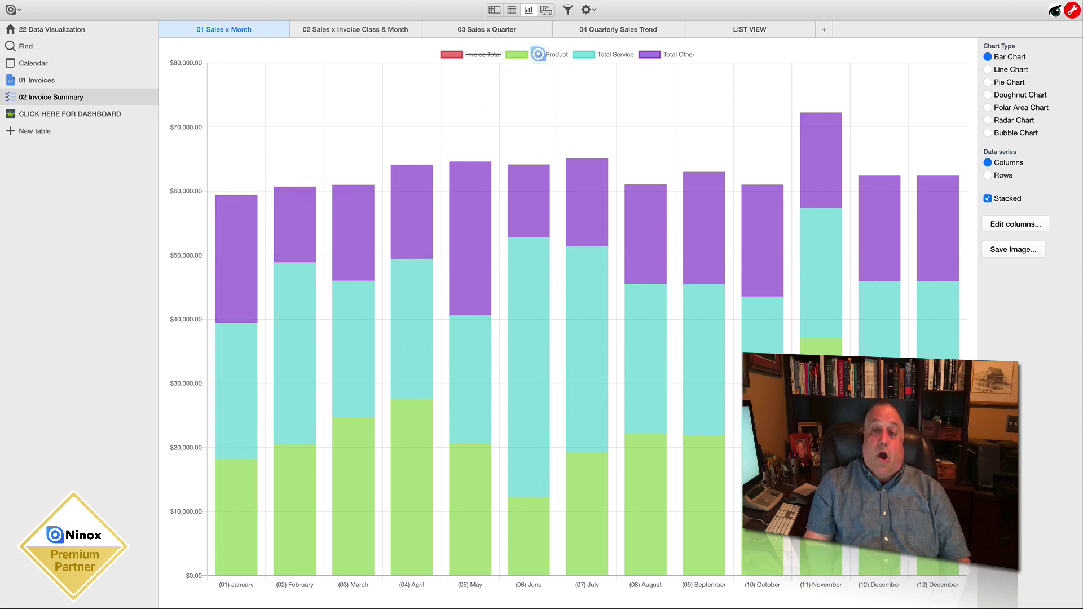
View Total Product and Total Service one at a time in the monthly chart, ending with only Invoice Total shown.
left_click(599, 54)
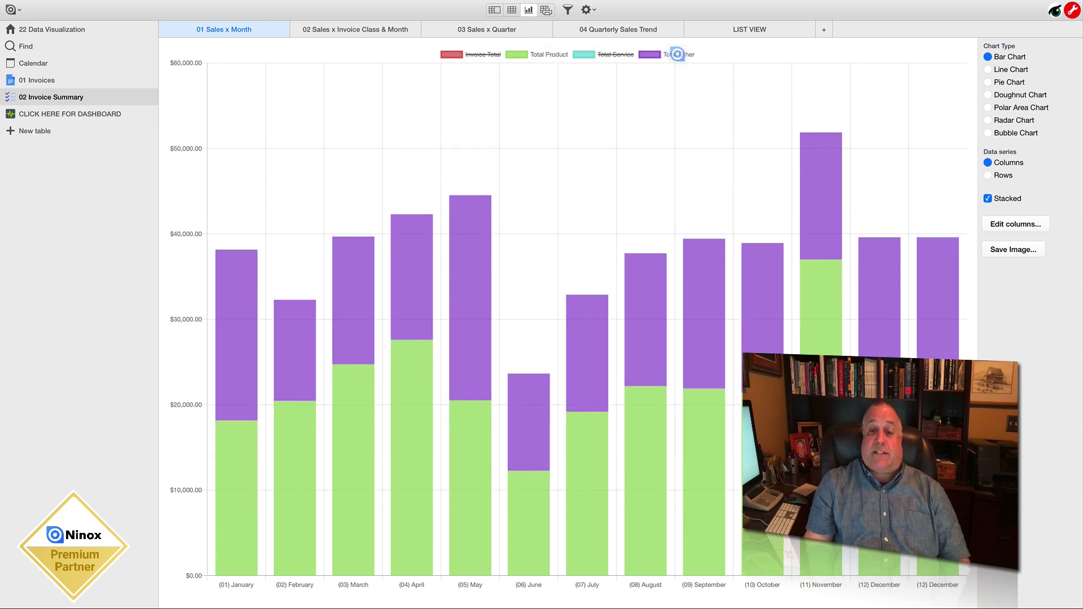
left_click(677, 54)
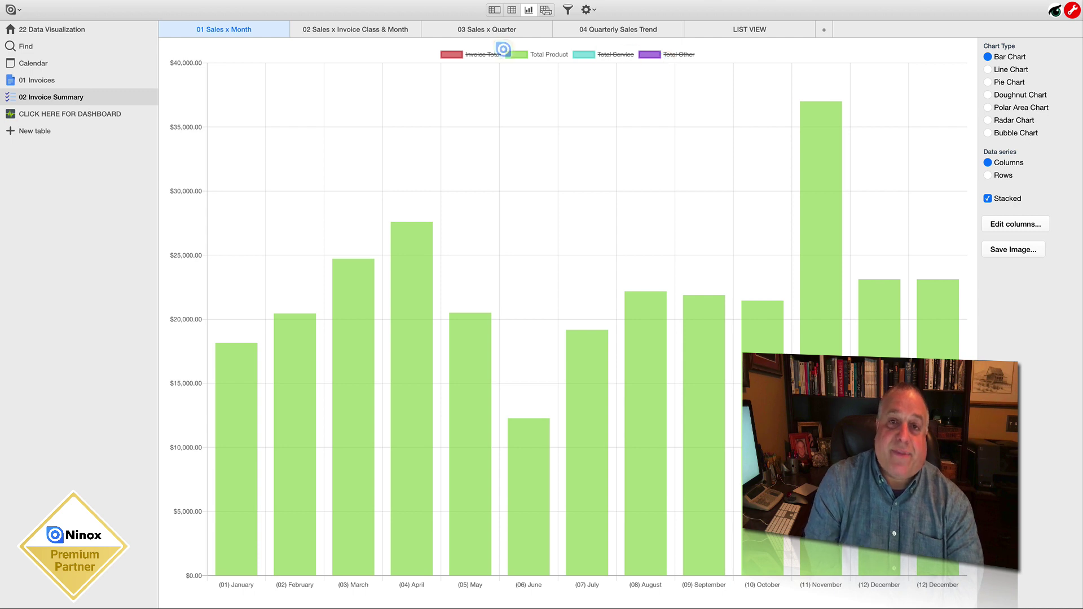
left_click(511, 54)
left_click(588, 54)
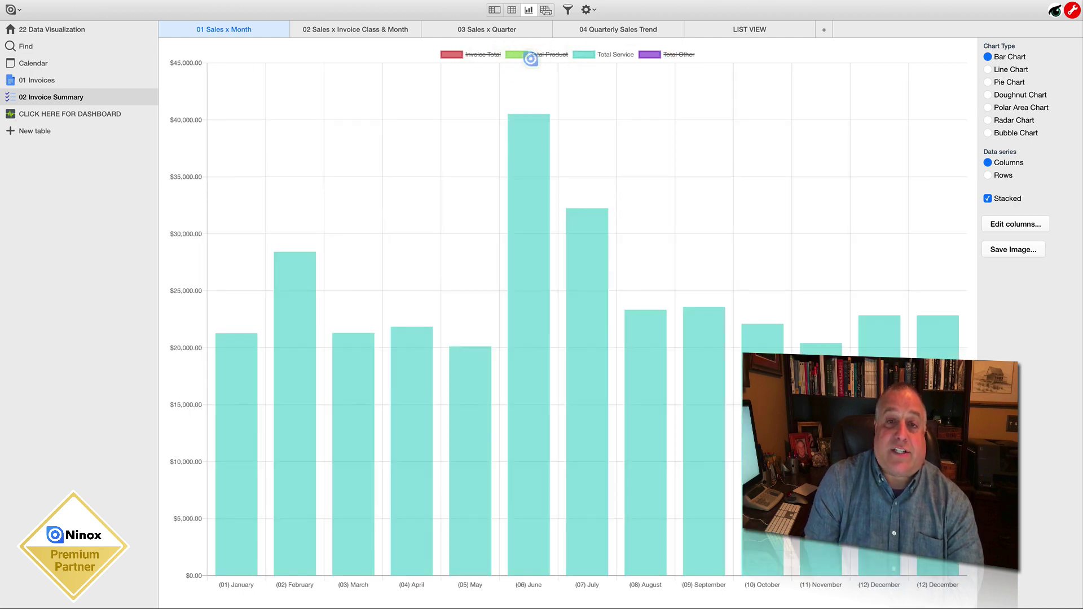
left_click(584, 54)
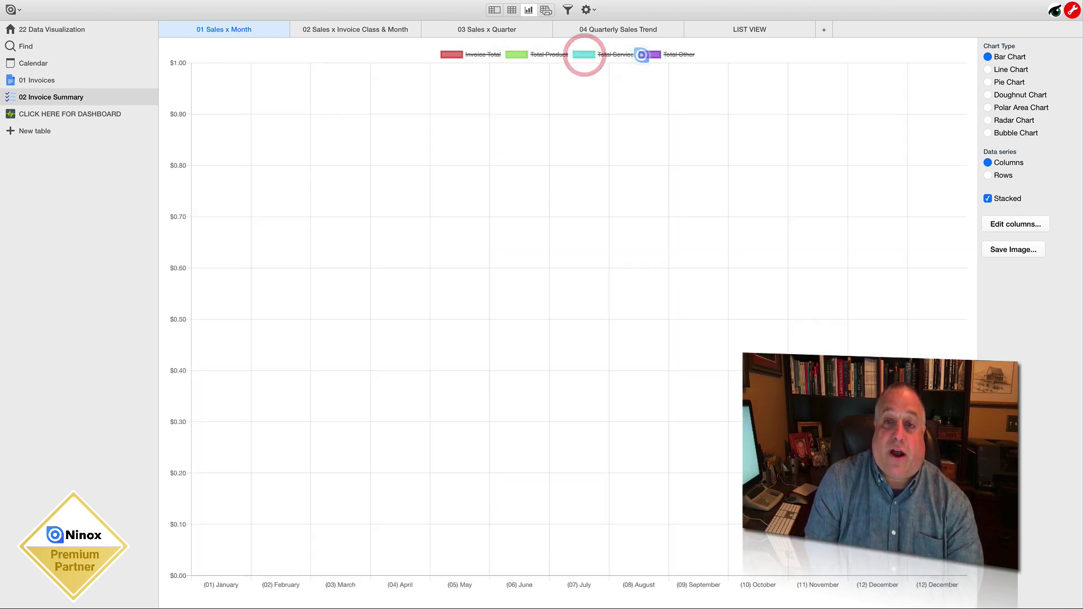
left_click(452, 54)
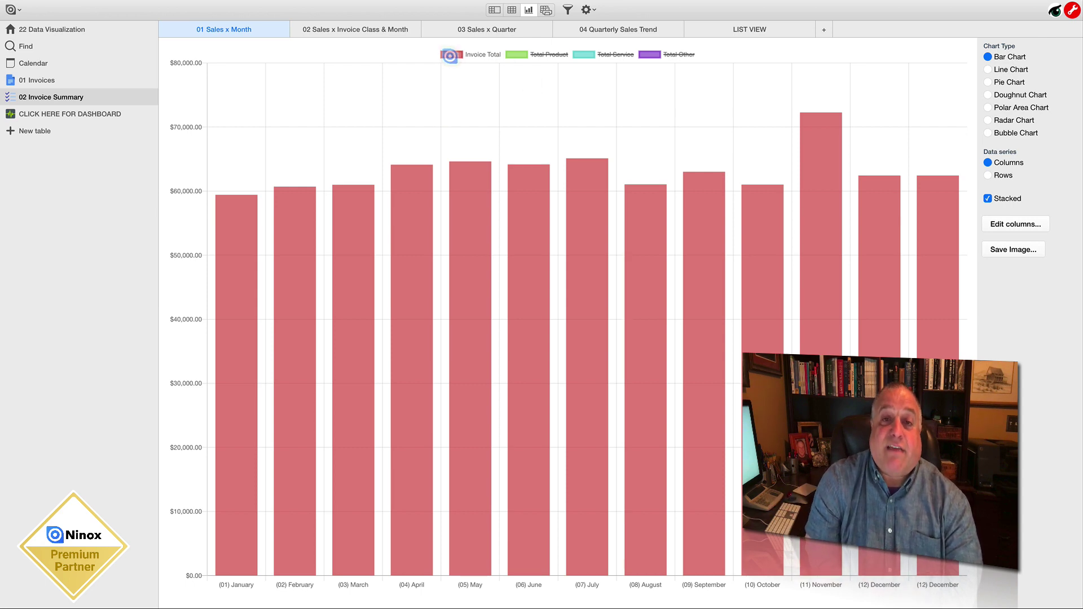
Replace Invoice Total with only the Total Product series and inspect its bars for January, April and November.
left_click(451, 55)
left_click(592, 55)
left_click(635, 55)
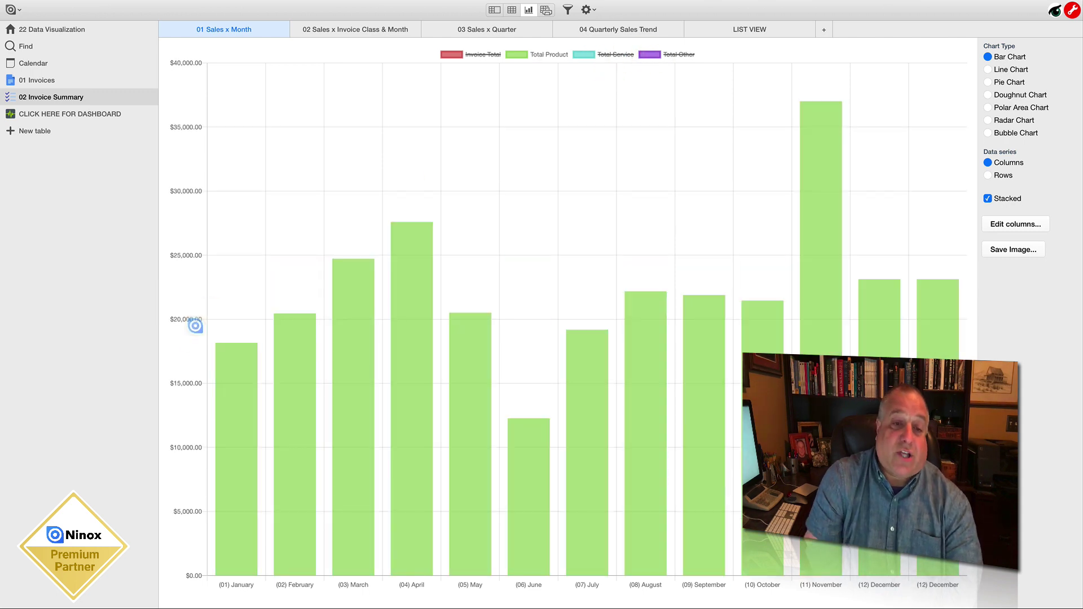
mouse_move(225, 377)
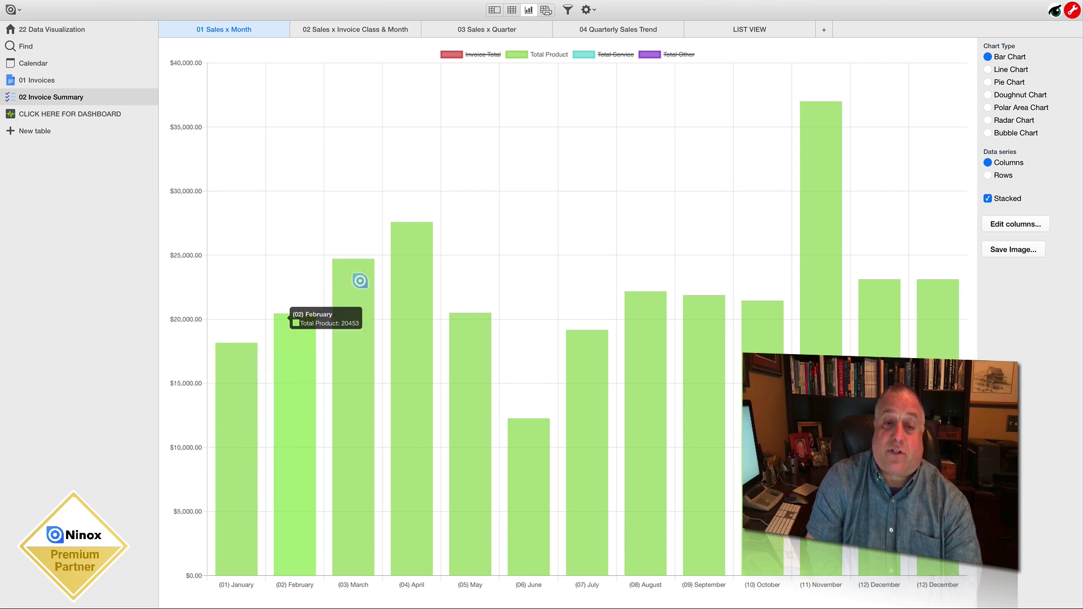
mouse_move(403, 236)
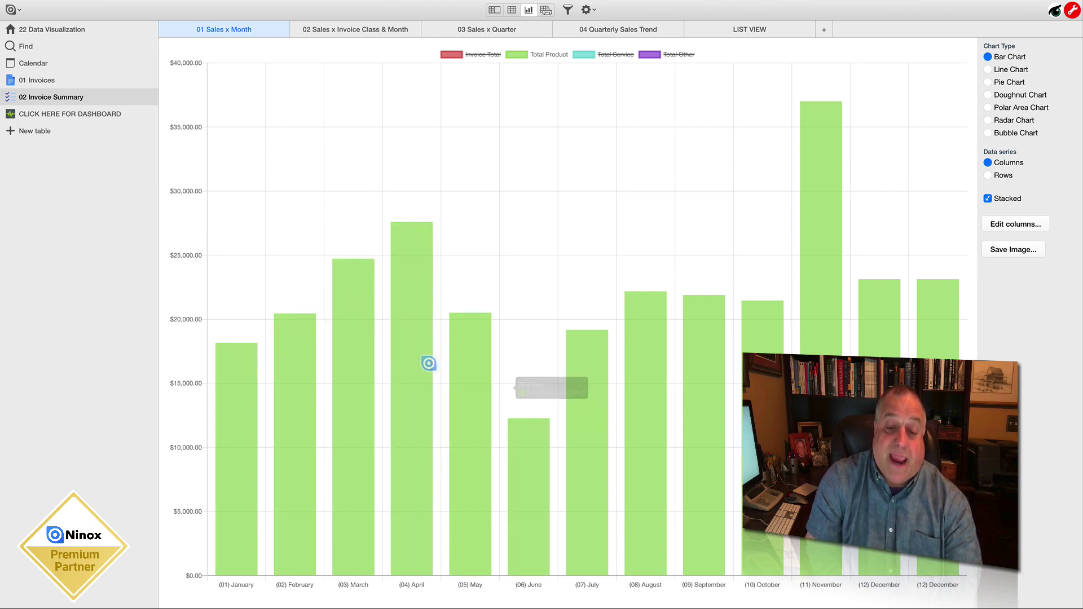
mouse_move(821, 108)
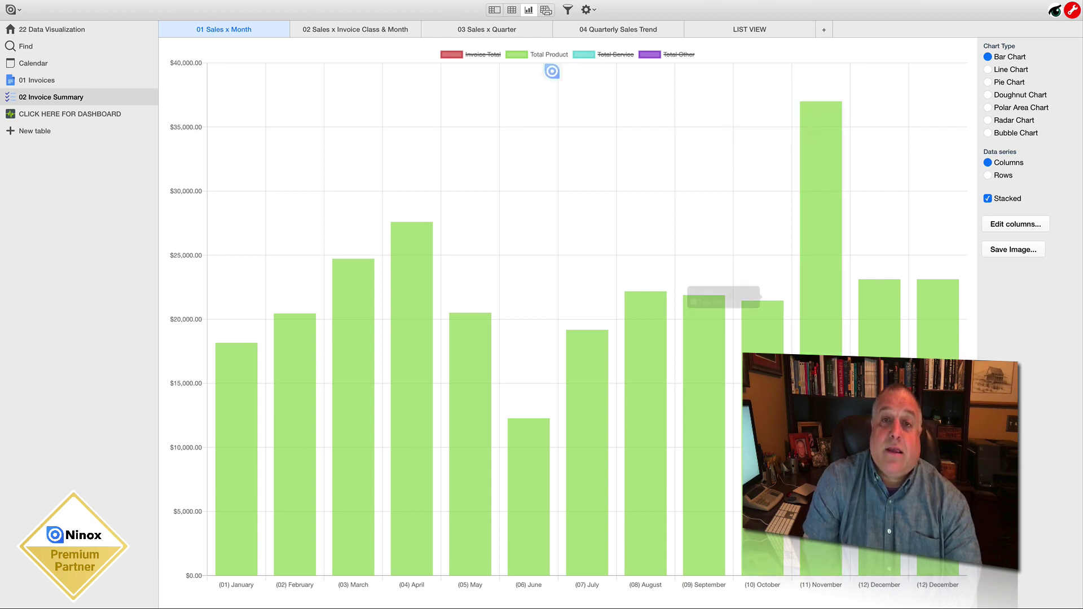
Switch the monthly chart from Total Product to Total Service alone, and hide that series as well.
left_click(546, 55)
left_click(611, 55)
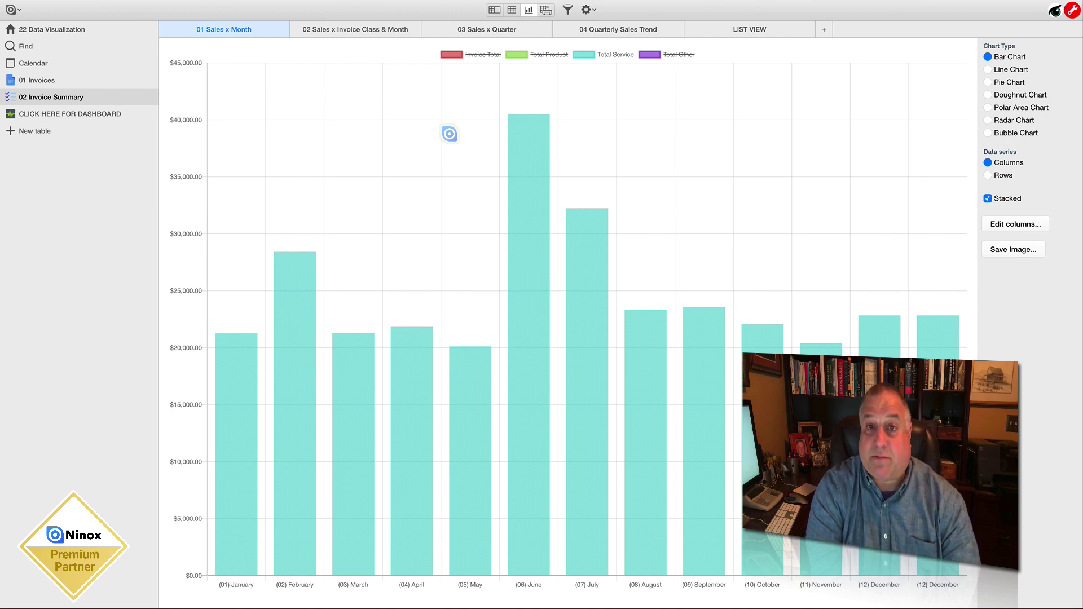
left_click(468, 54)
left_click(468, 54)
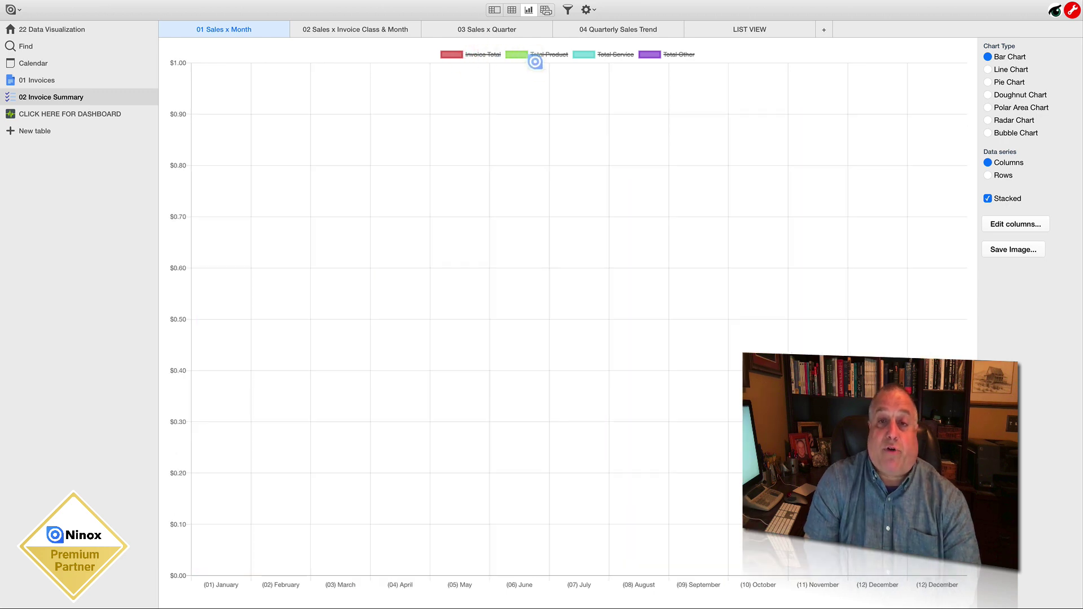
Show Total Product, Total Service and Total Other each on its own in the chart, hiding each one again.
left_click(539, 55)
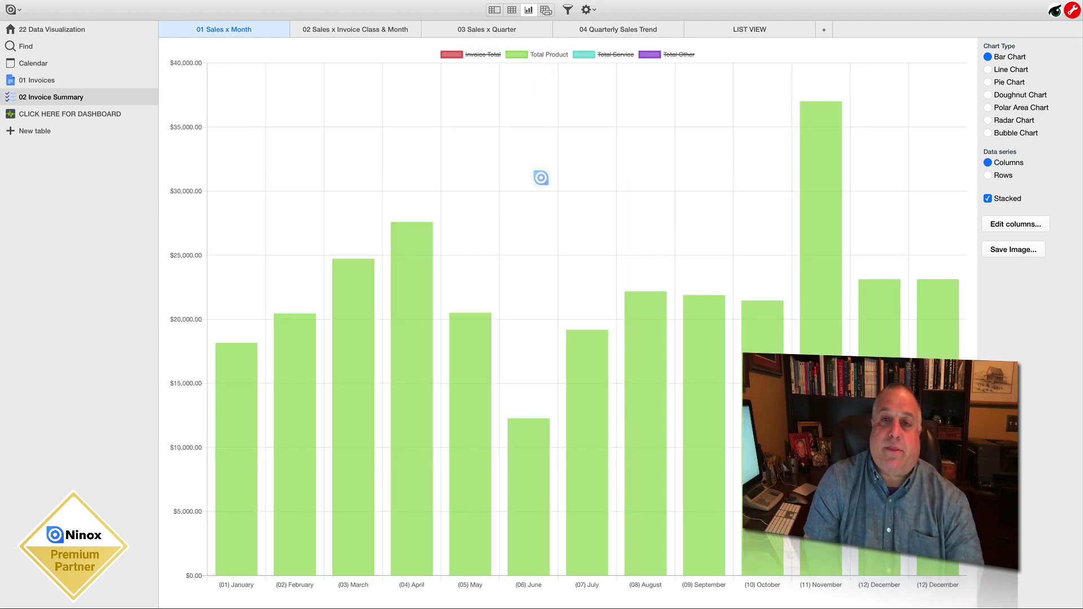
left_click(541, 54)
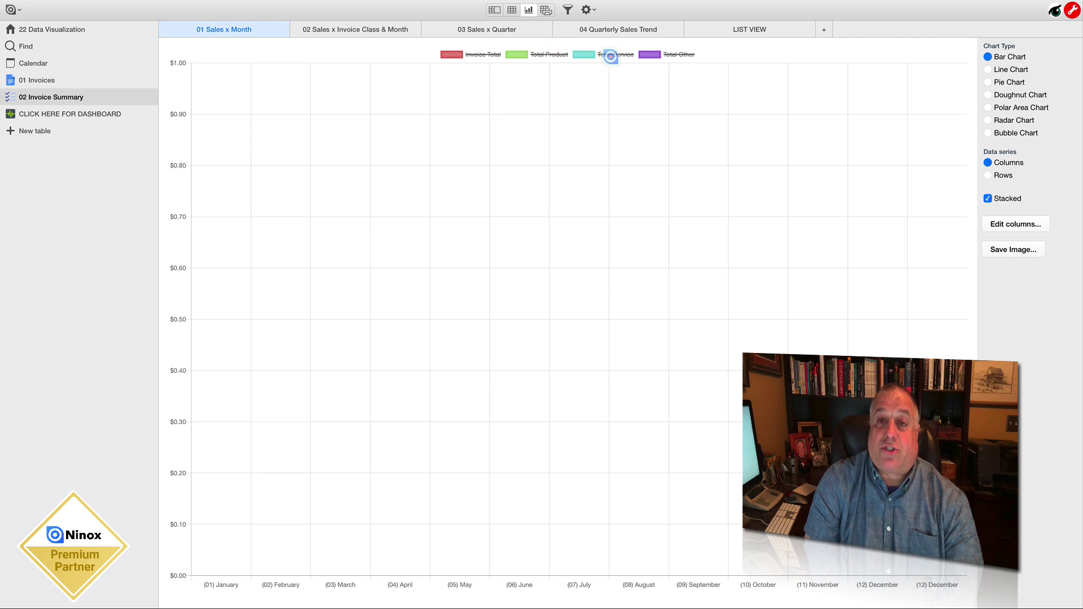
left_click(611, 56)
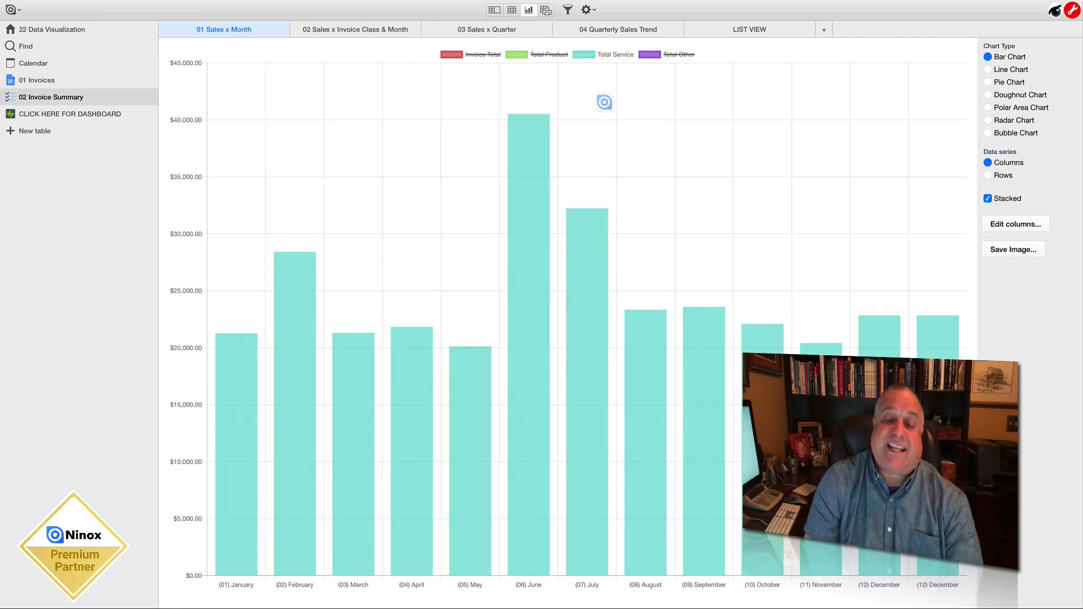
left_click(605, 54)
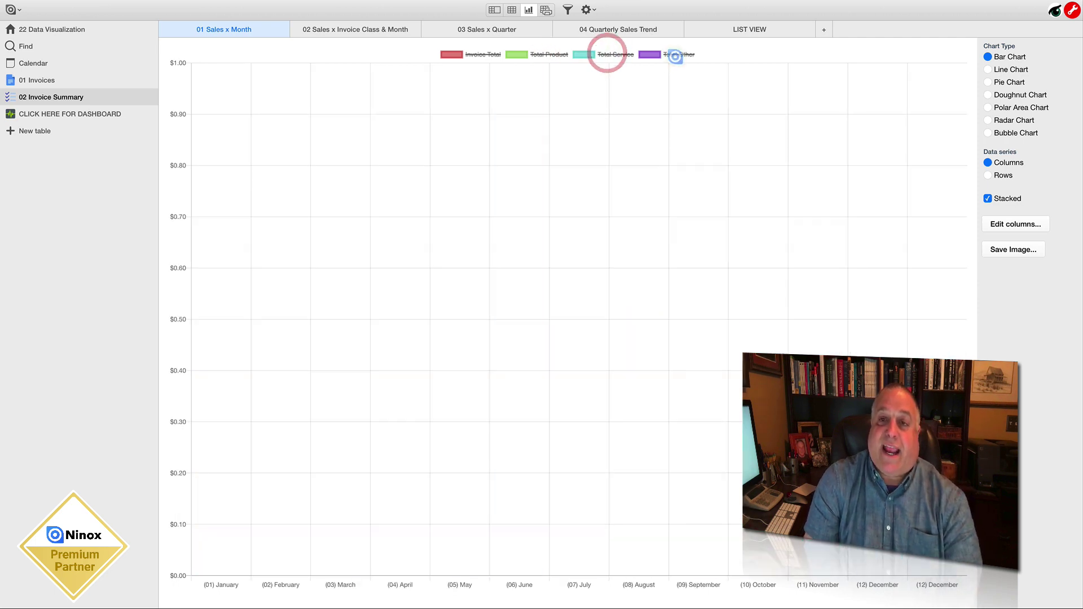
left_click(676, 55)
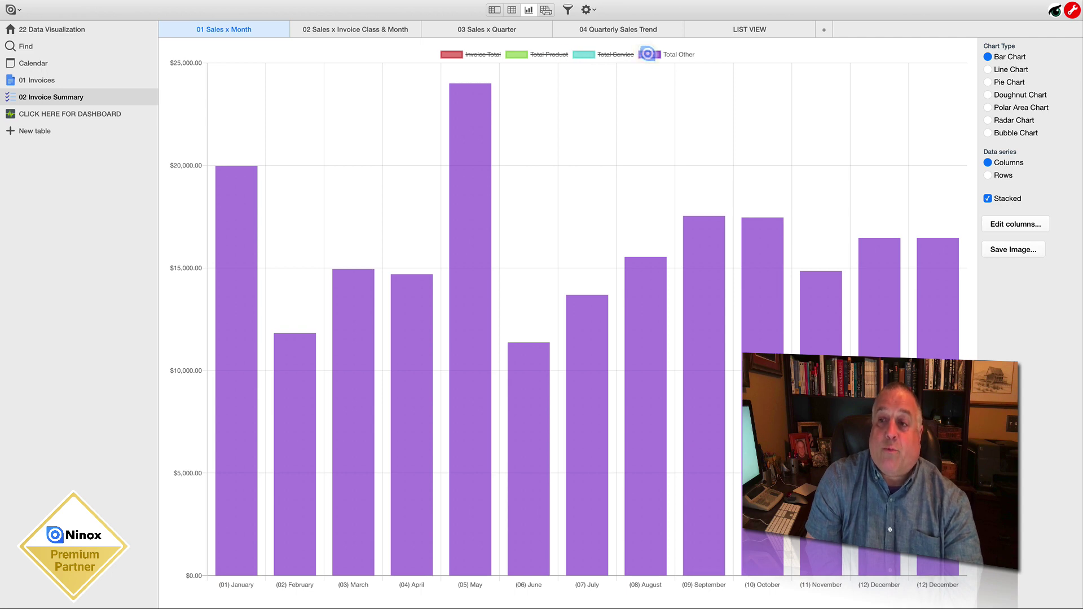
left_click(648, 54)
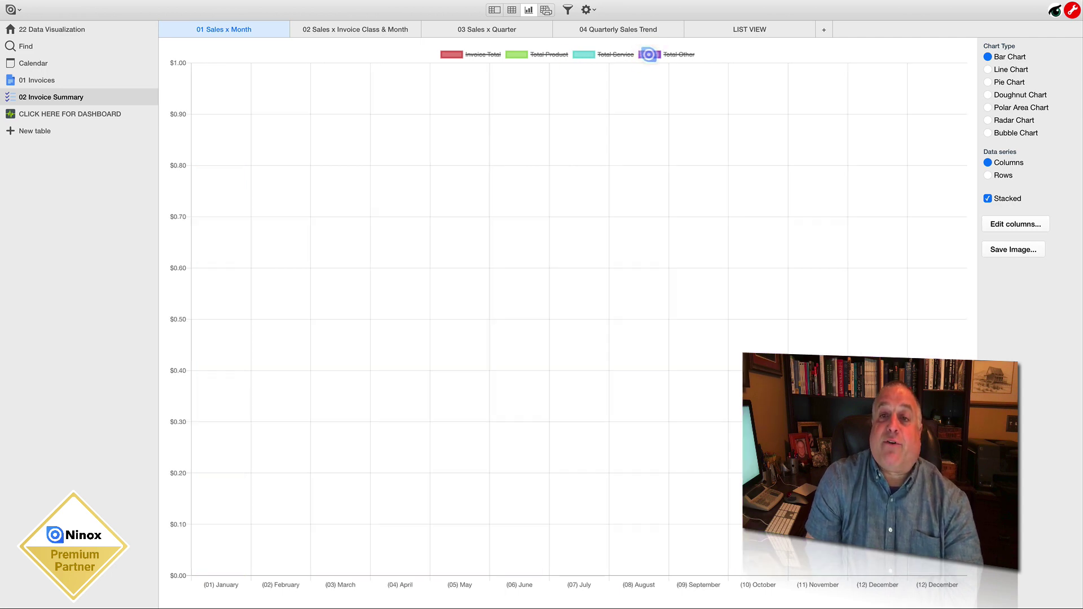
View Invoice Total stacked with Total Service, and reduce the chart to Total Product alone and to Total Service alone.
left_click(584, 54)
left_click(455, 54)
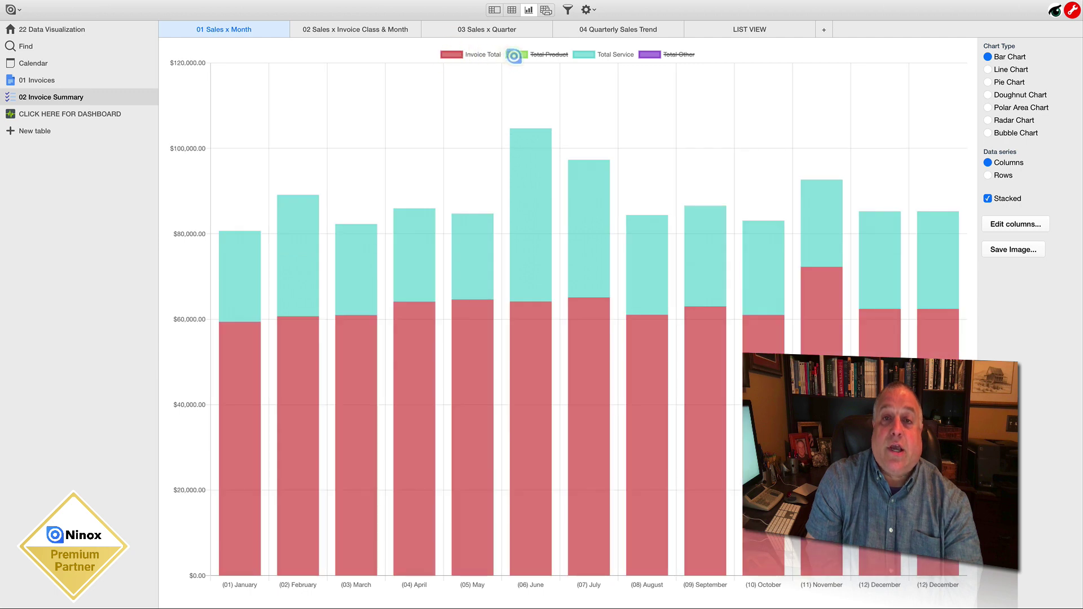
left_click(513, 54)
left_click(584, 54)
left_click(452, 55)
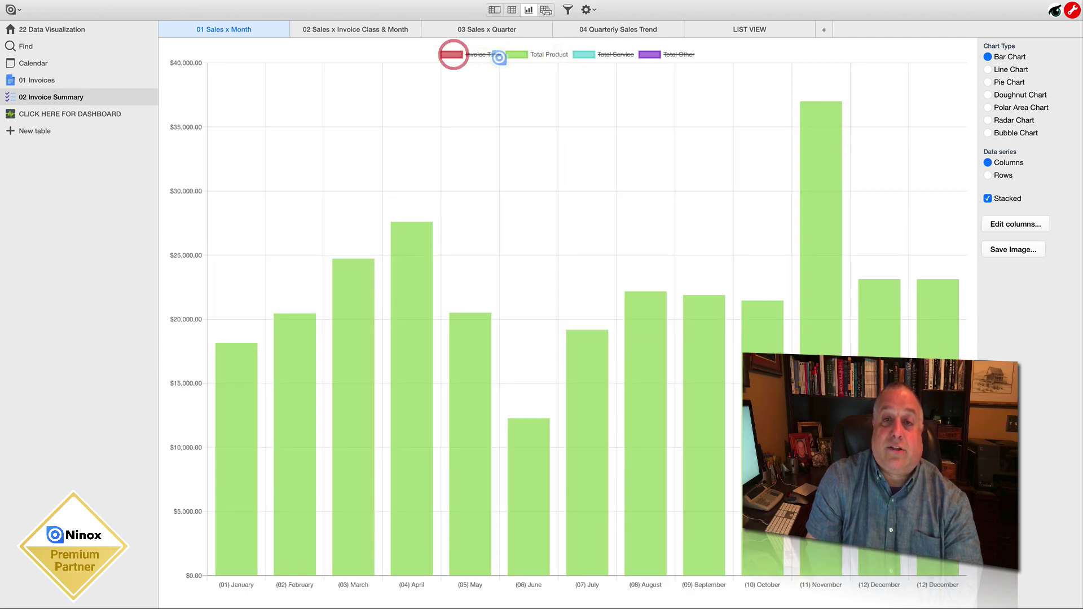
left_click(516, 54)
left_click(584, 54)
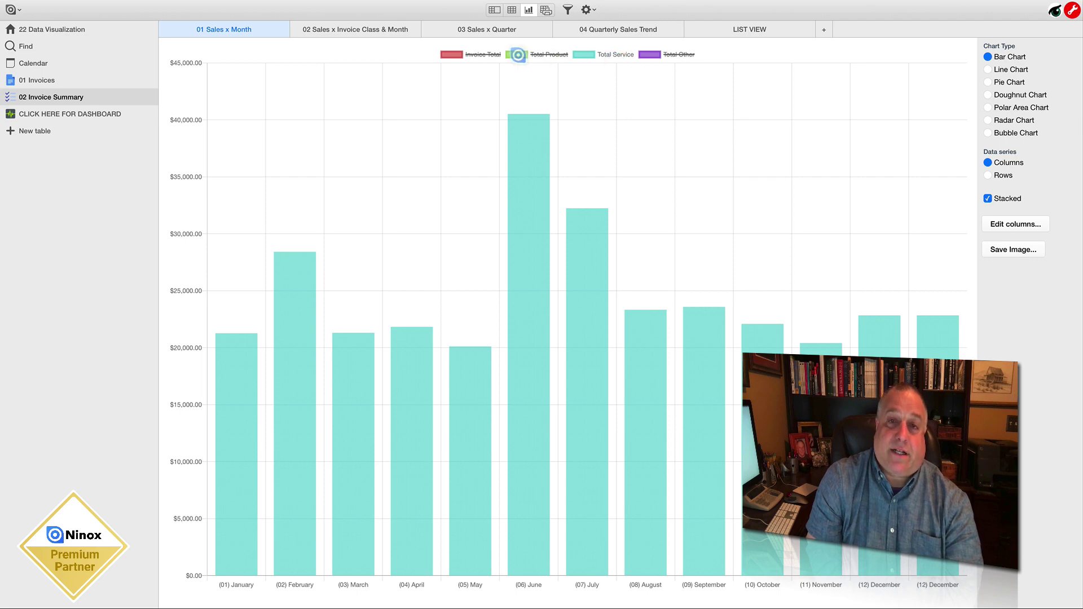
Restore Total Product, Invoice Total and Total Other so that all four series are stacked in the monthly chart.
left_click(517, 54)
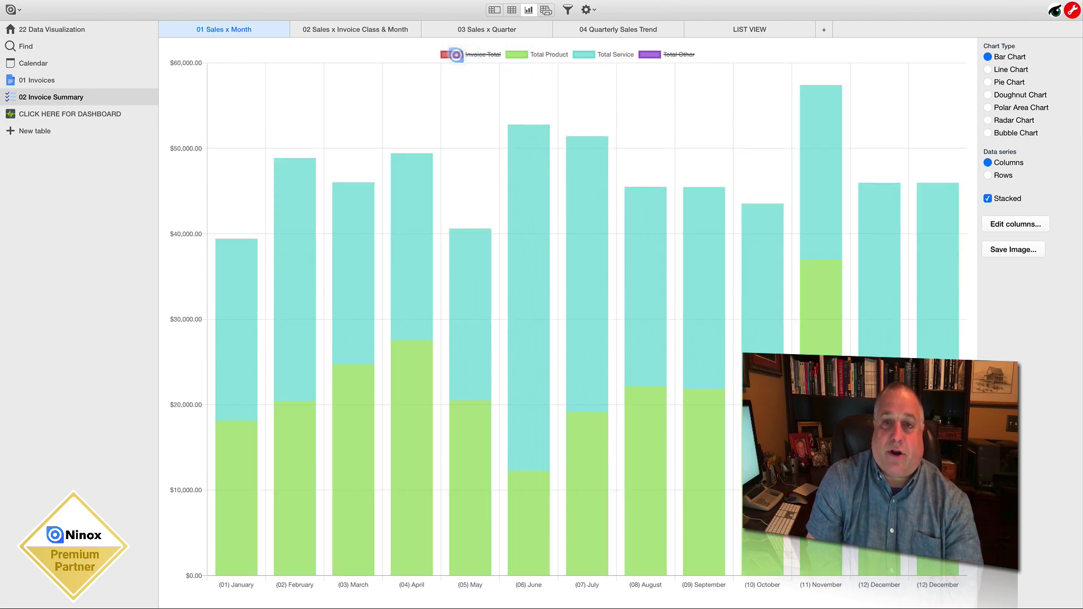
left_click(456, 54)
left_click(526, 55)
left_click(551, 55)
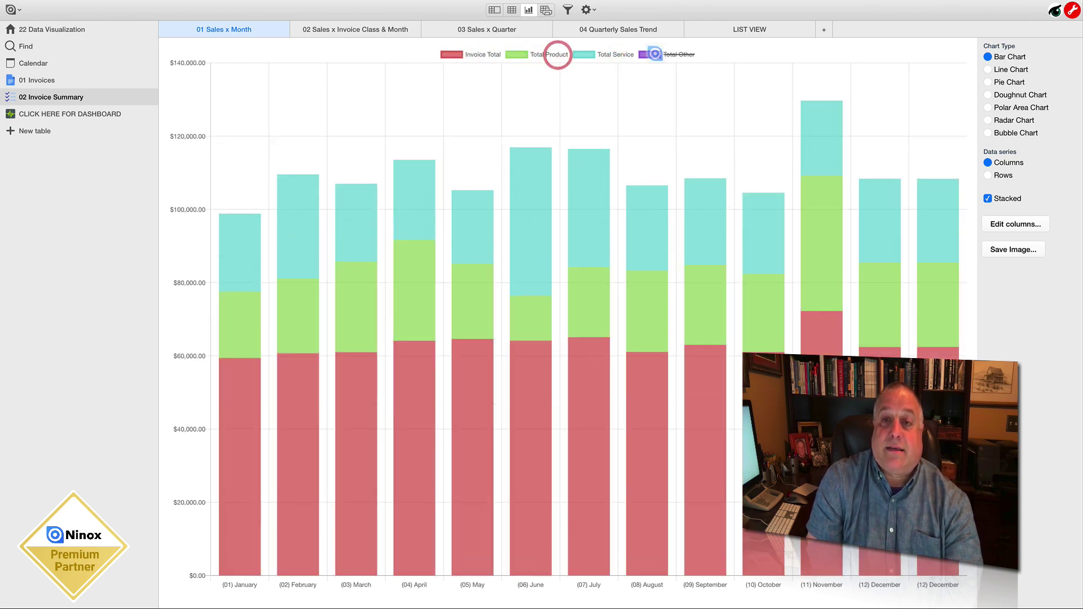
left_click(669, 55)
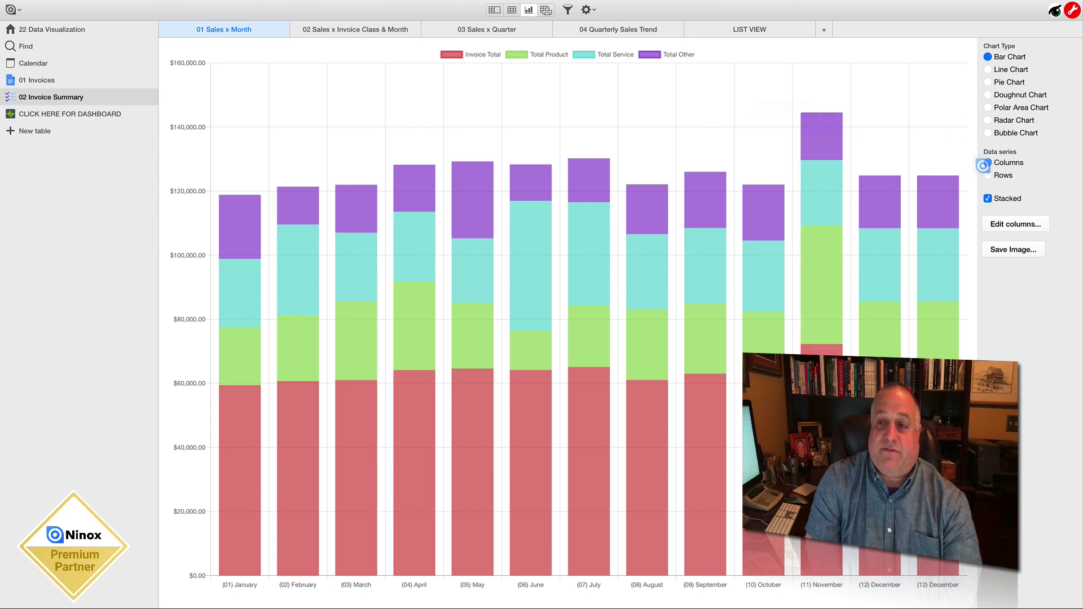
Turn off stacking in the monthly chart and hide Invoice Total, comparing the grouped and stacked layouts along the way.
left_click(987, 199)
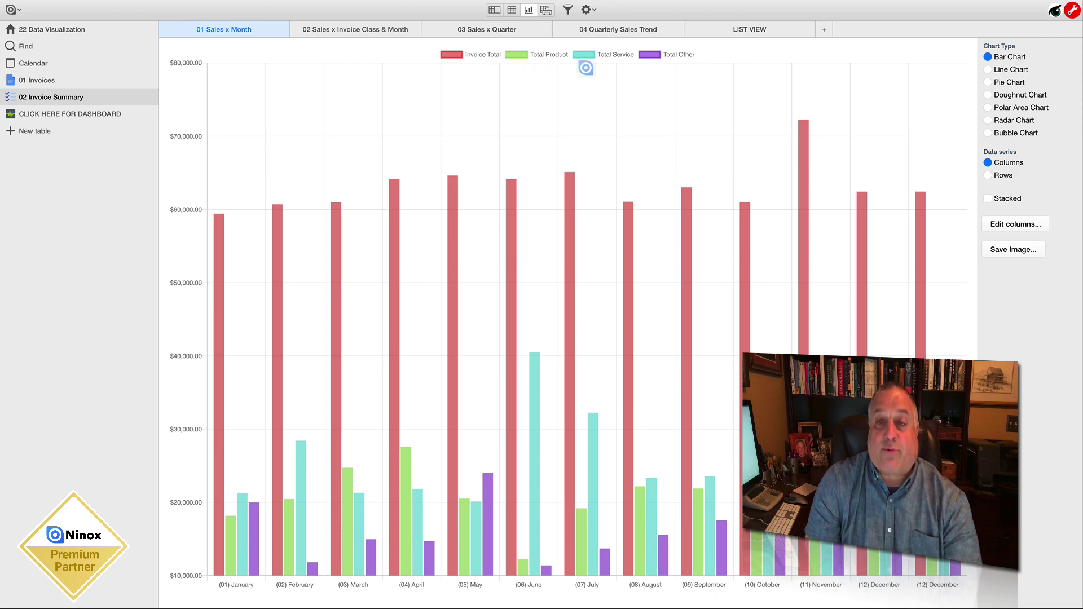
left_click(475, 56)
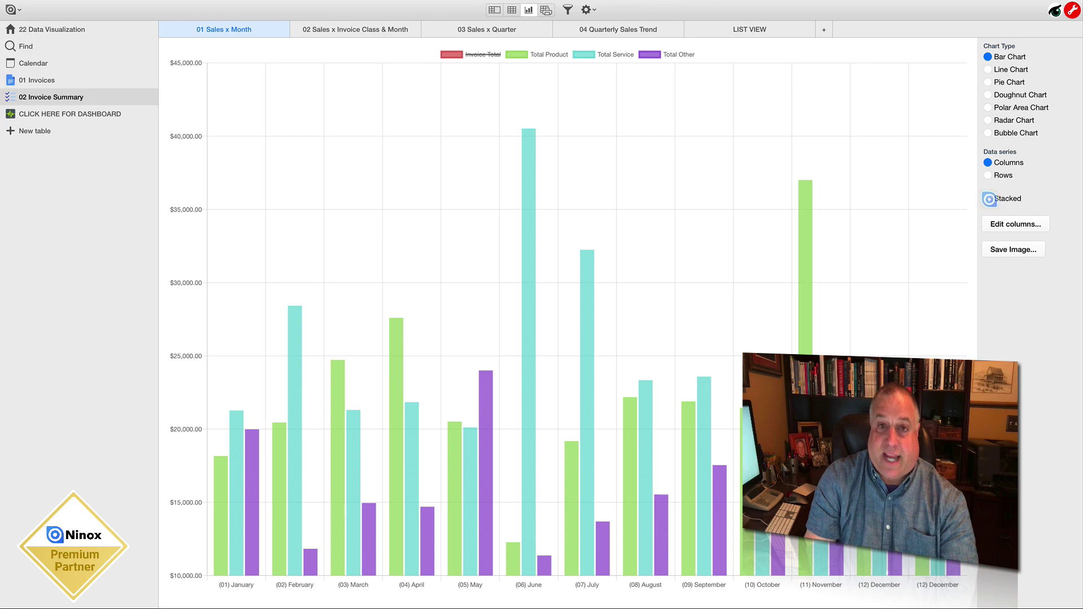
left_click(988, 199)
left_click(988, 199)
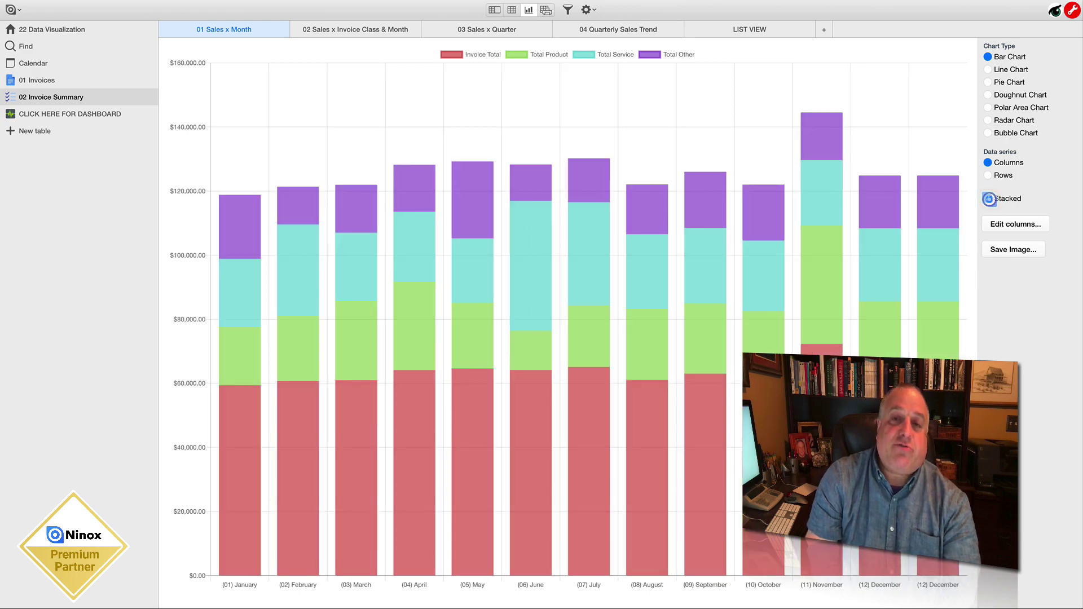
left_click(472, 55)
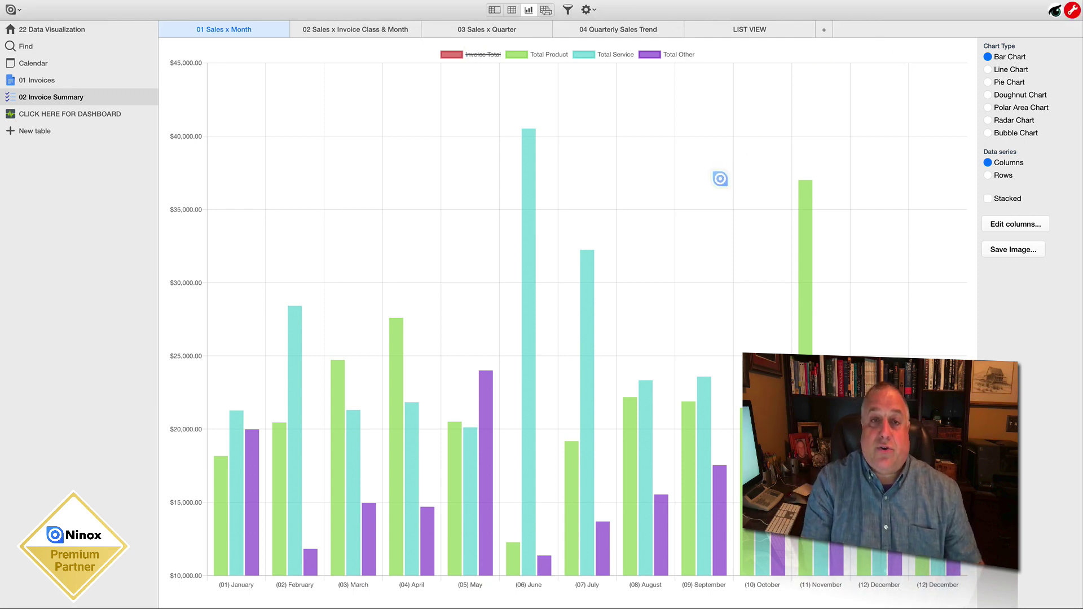
Look through the invoice class, quarter and trend charts, and return to the monthly chart with Invoice Total hidden.
left_click(381, 31)
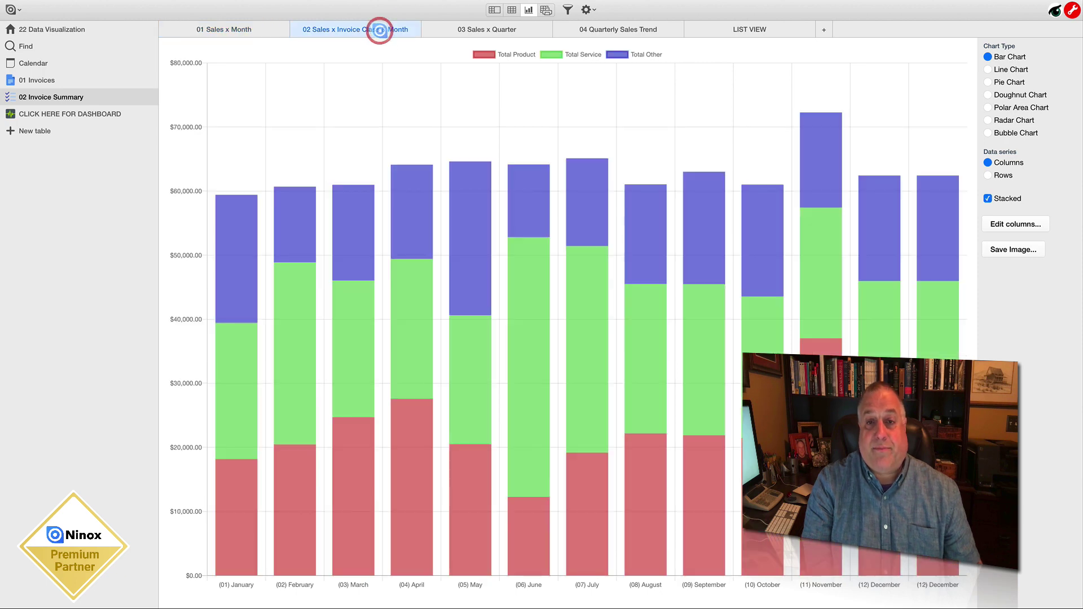
left_click(449, 33)
left_click(587, 33)
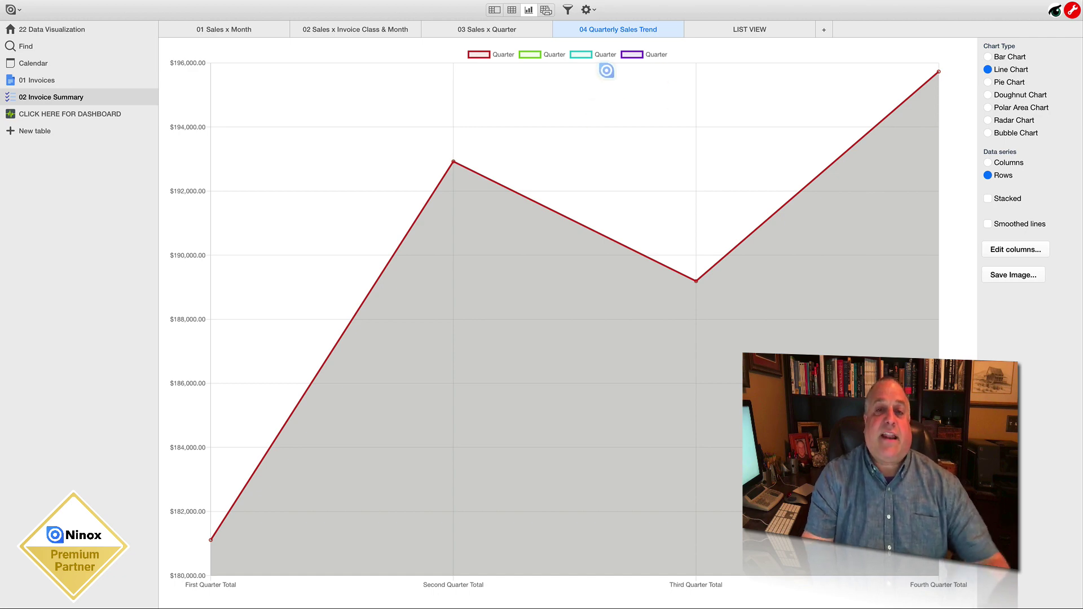
left_click(250, 30)
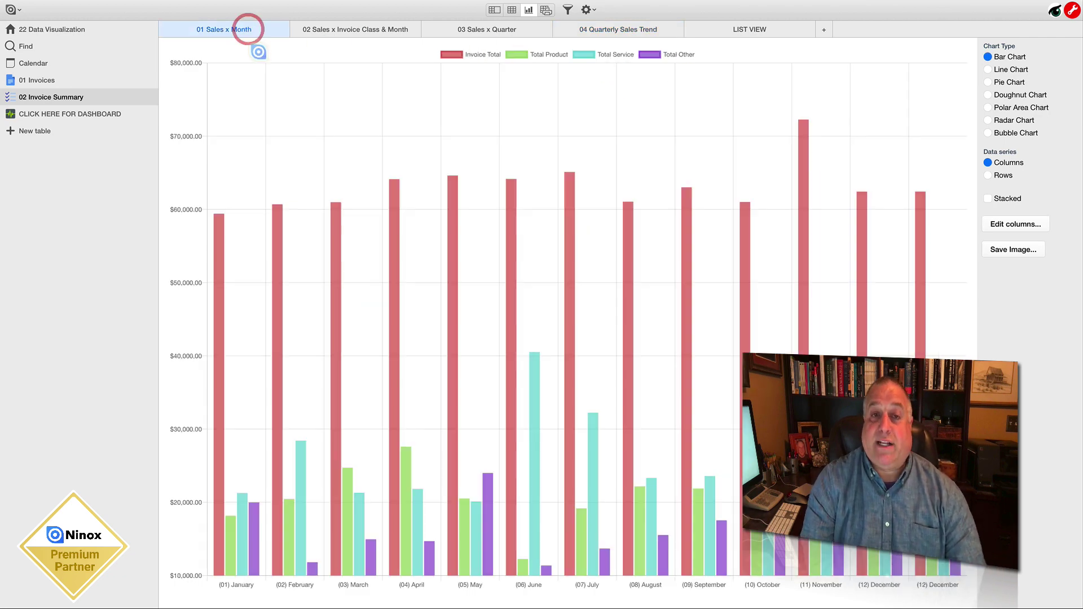
left_click(474, 54)
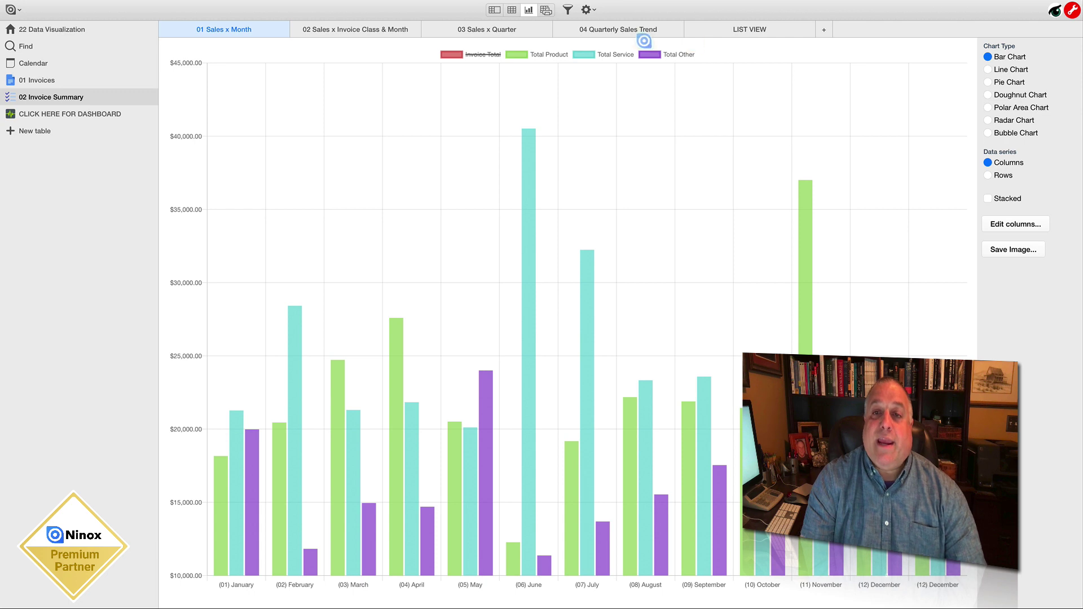
Compare the Quarterly Sales Trend line and its quarter points with the monthly sales chart, including without Invoice Total.
left_click(625, 31)
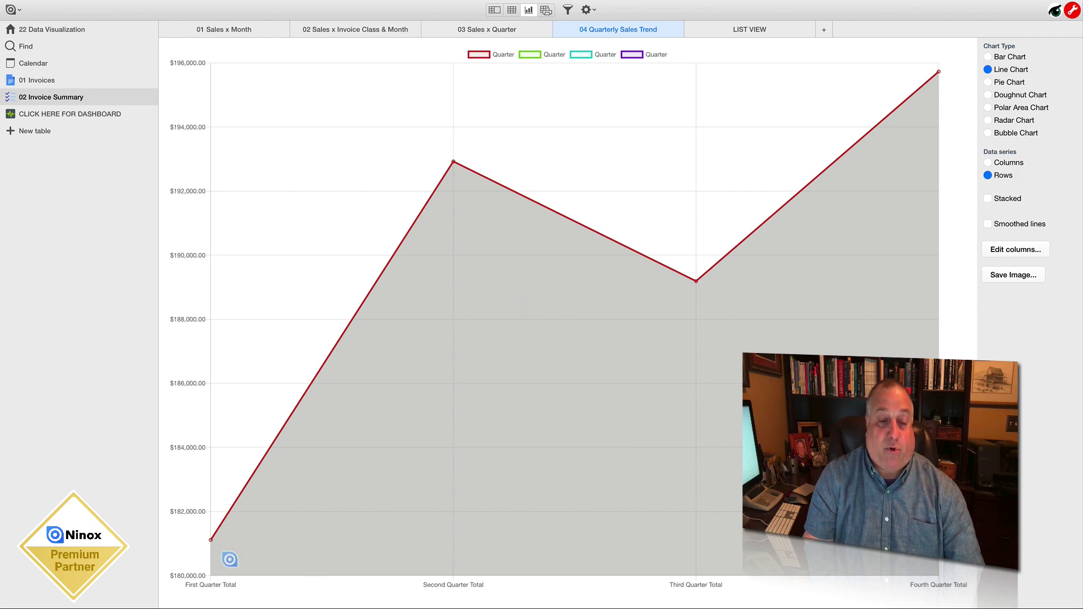
mouse_move(208, 541)
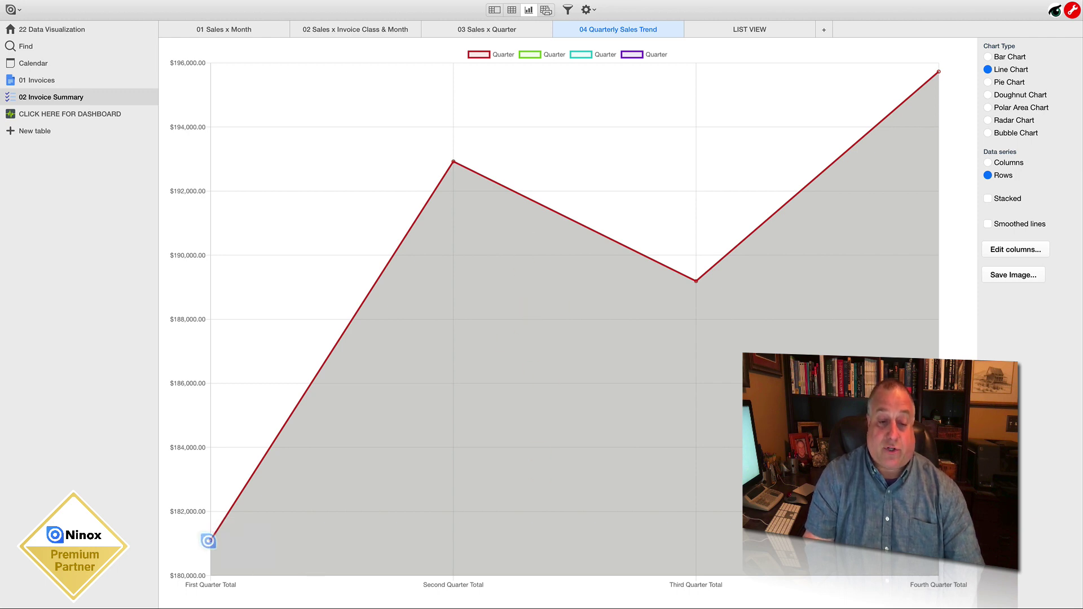
mouse_move(453, 162)
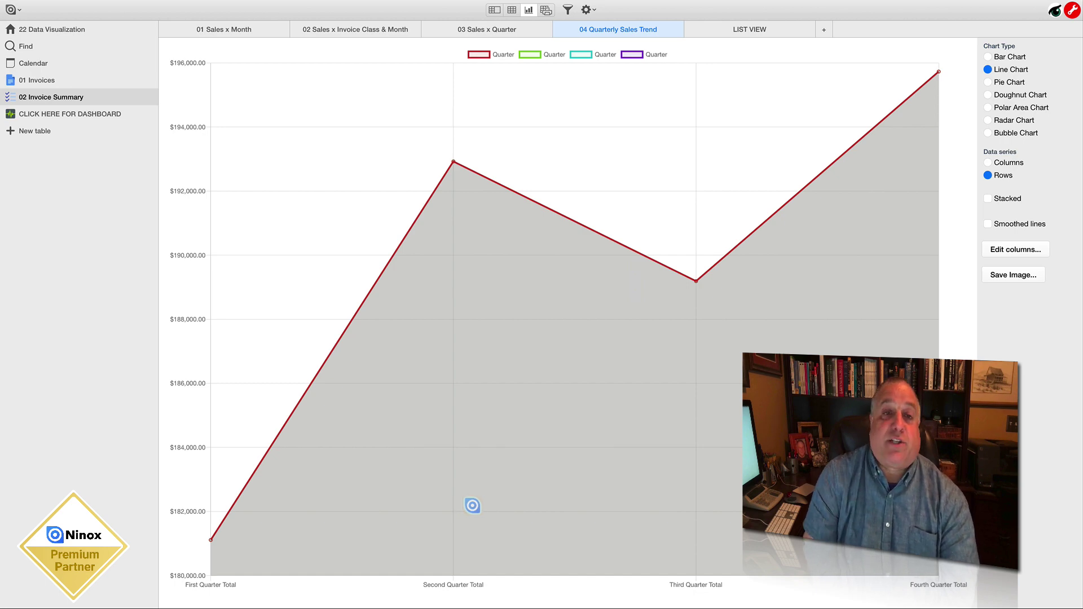
left_click(253, 31)
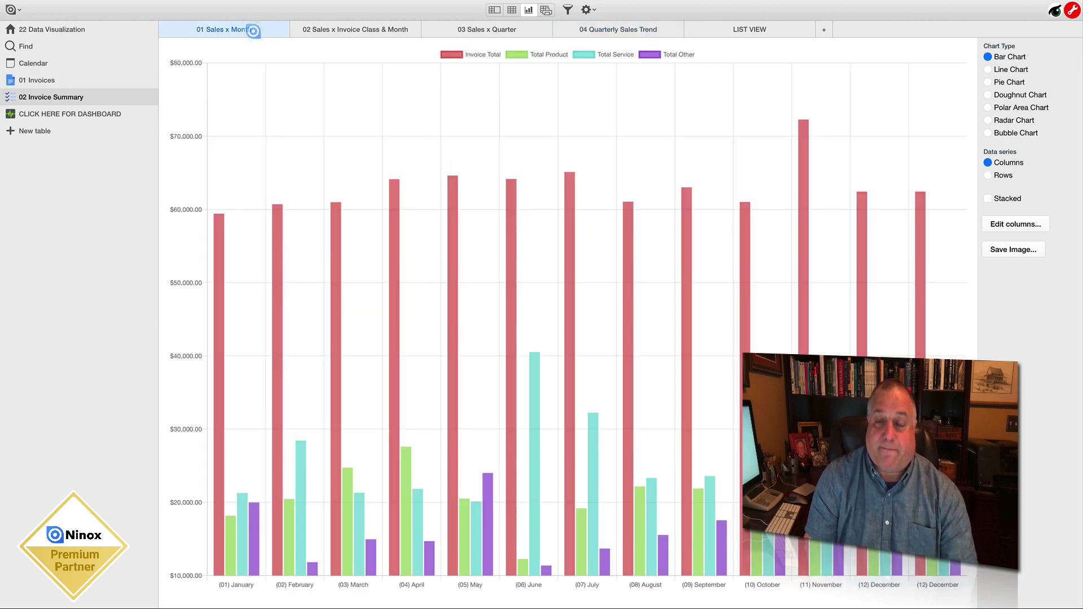
left_click(466, 56)
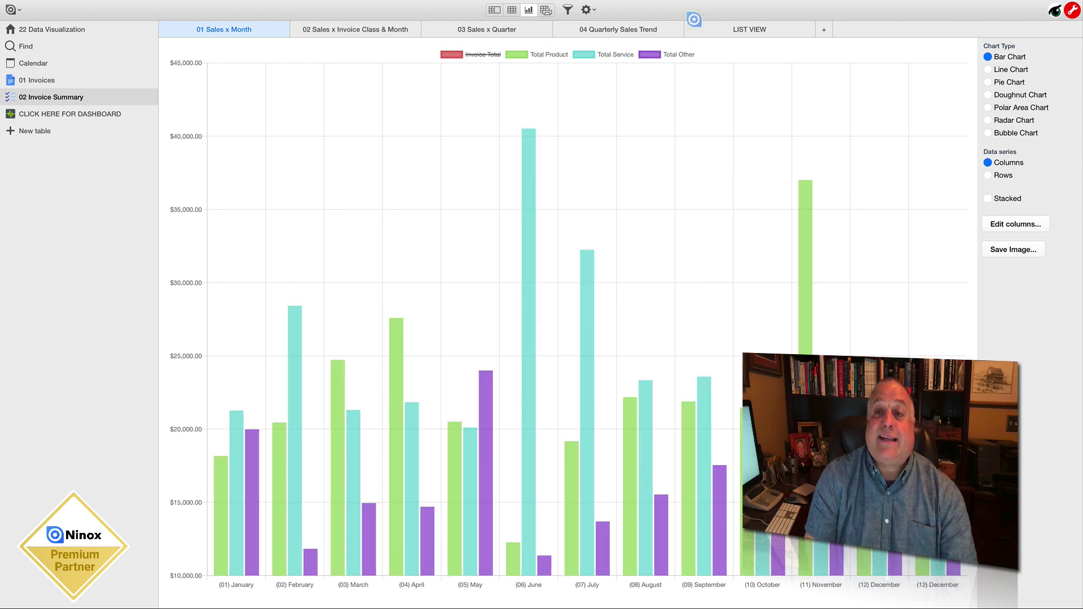
left_click(636, 31)
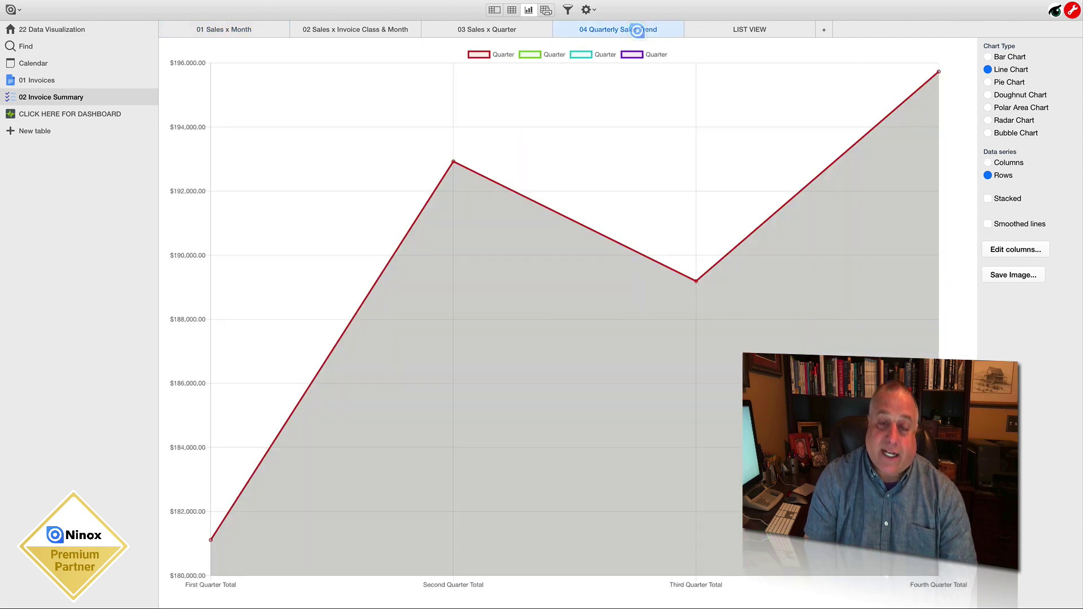
left_click(269, 31)
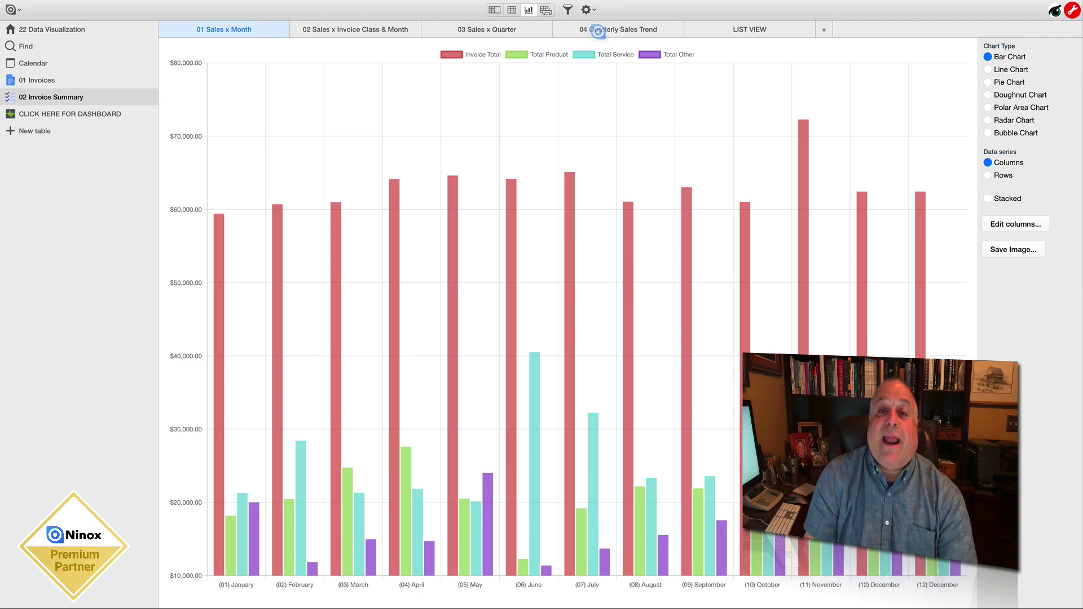
left_click(598, 31)
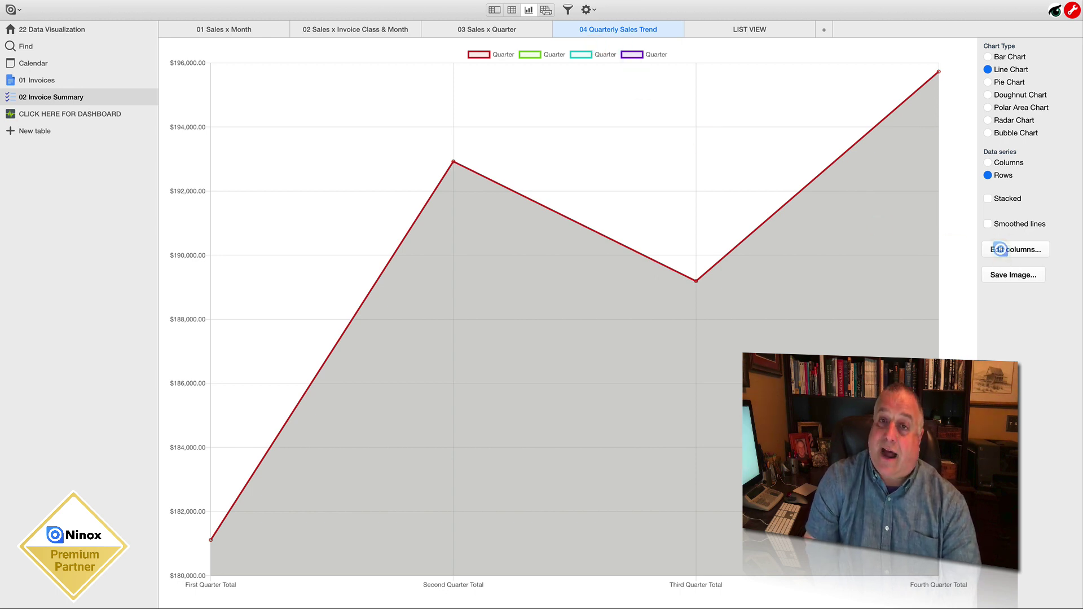
Review the First to Fourth Quarter Total fields among the visible columns of the Quarterly Sales Trend chart.
left_click(999, 250)
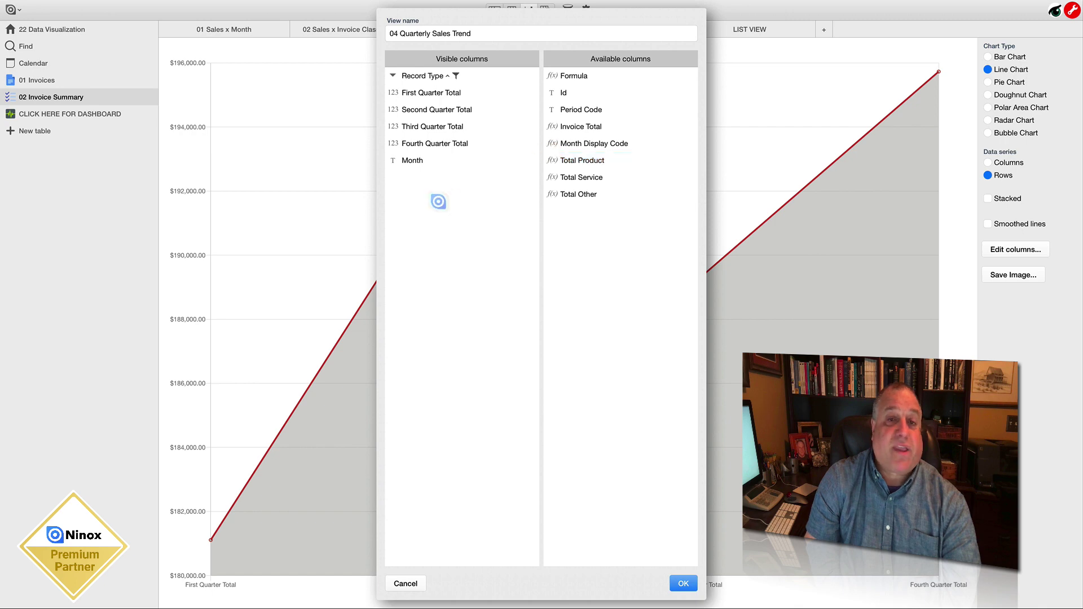
left_click(431, 91)
mouse_move(430, 91)
left_mouse_down()
mouse_move(426, 141)
mouse_move(424, 97)
left_mouse_up()
left_click(425, 143)
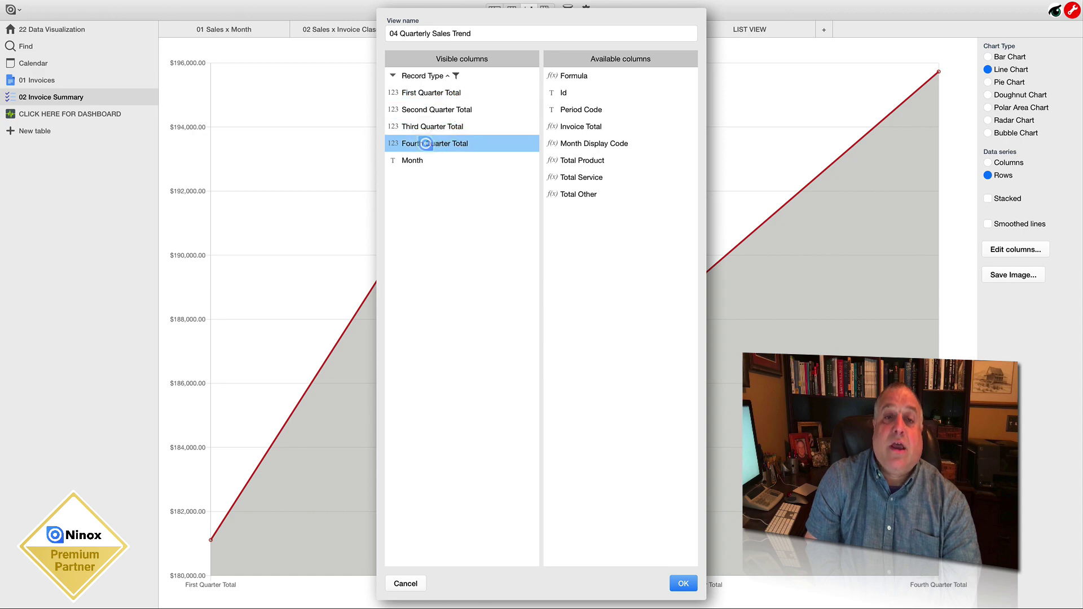
left_click(424, 92)
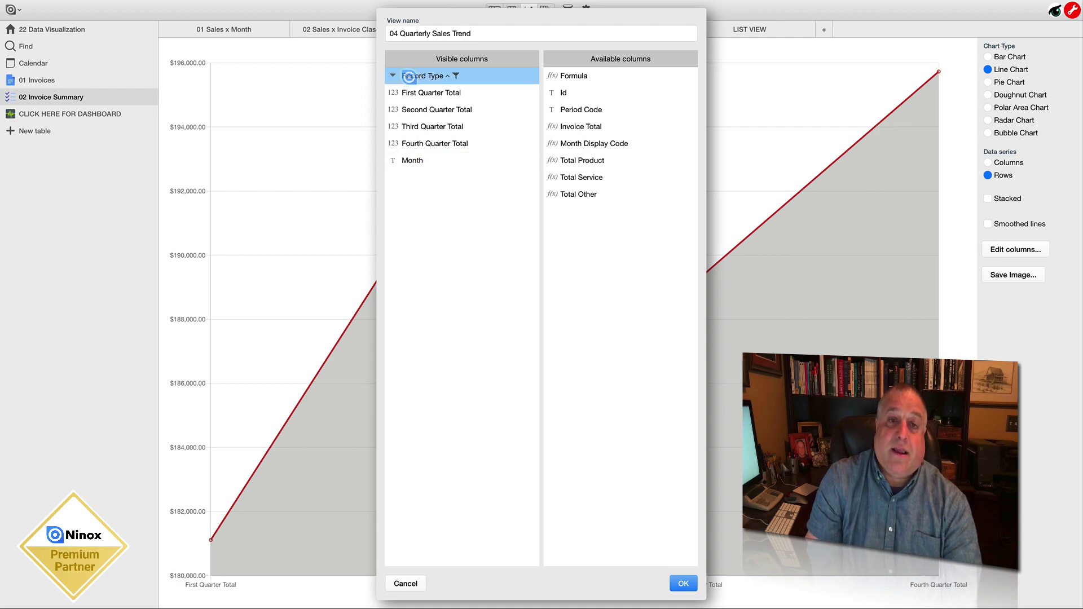
Check the Record Type column's filter and sort settings for the Quarterly Sales Trend chart, and close its column configuration.
left_click(408, 77)
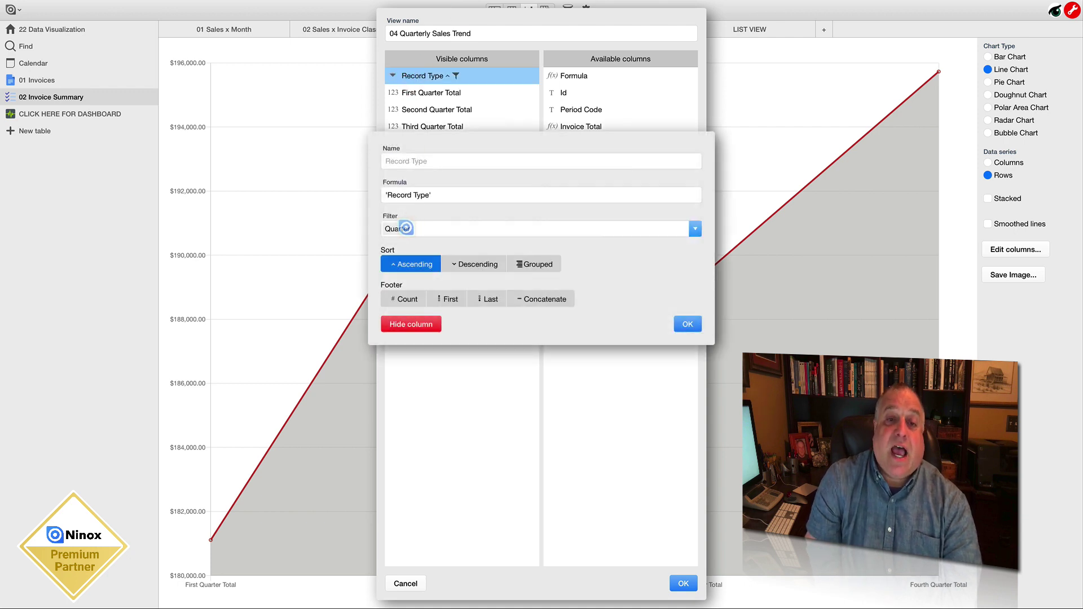
double_click(397, 230)
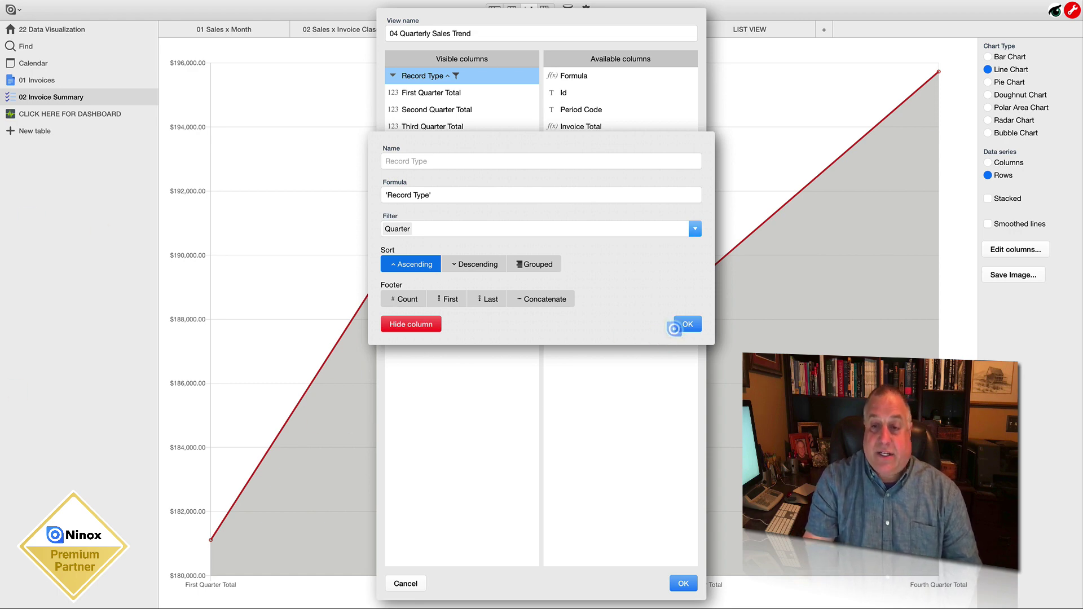
left_click(686, 325)
left_click(683, 583)
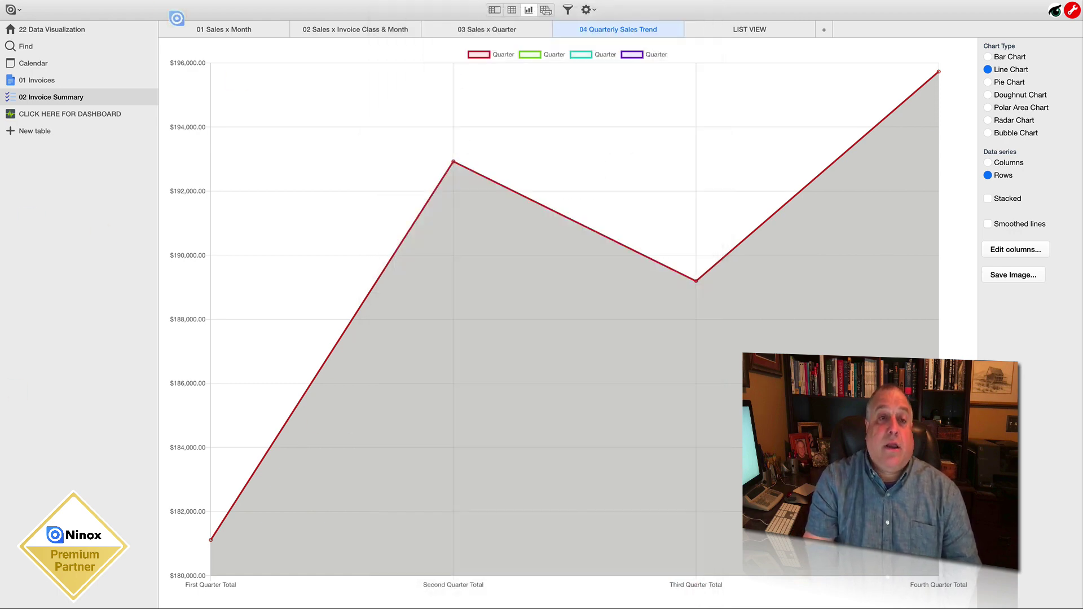
Check the Record Type filter in the column configuration of the Sales x Month chart and close it.
left_click(195, 29)
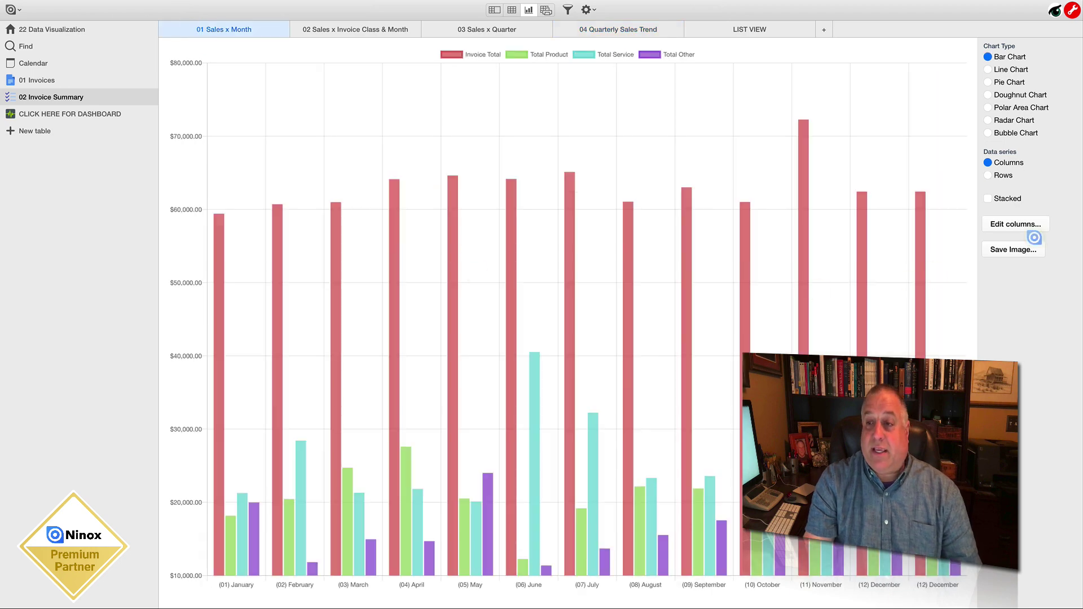
left_click(1018, 224)
left_click(404, 110)
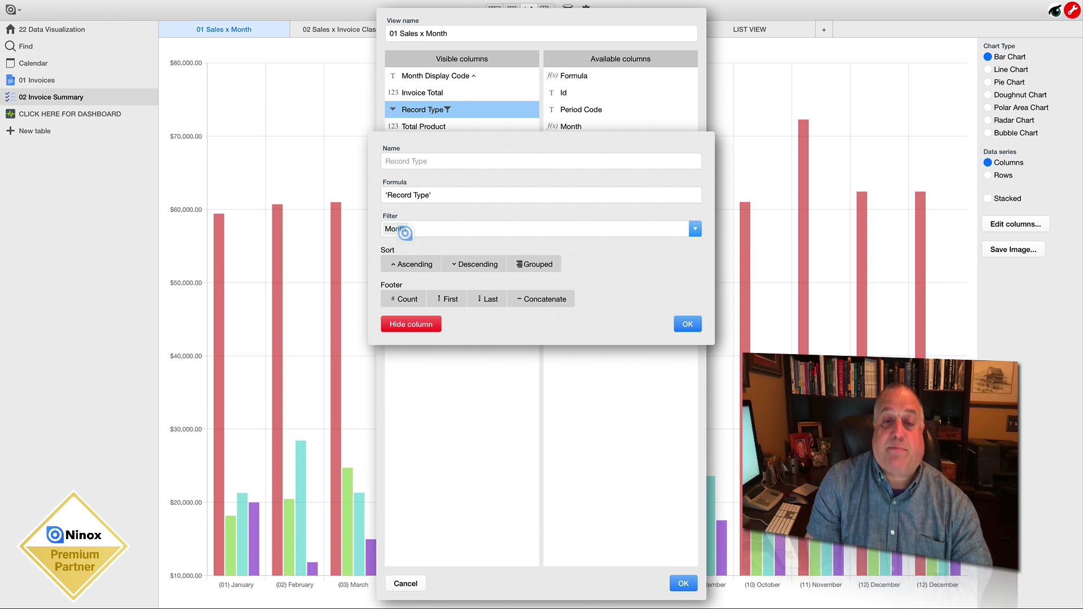
left_click(407, 230)
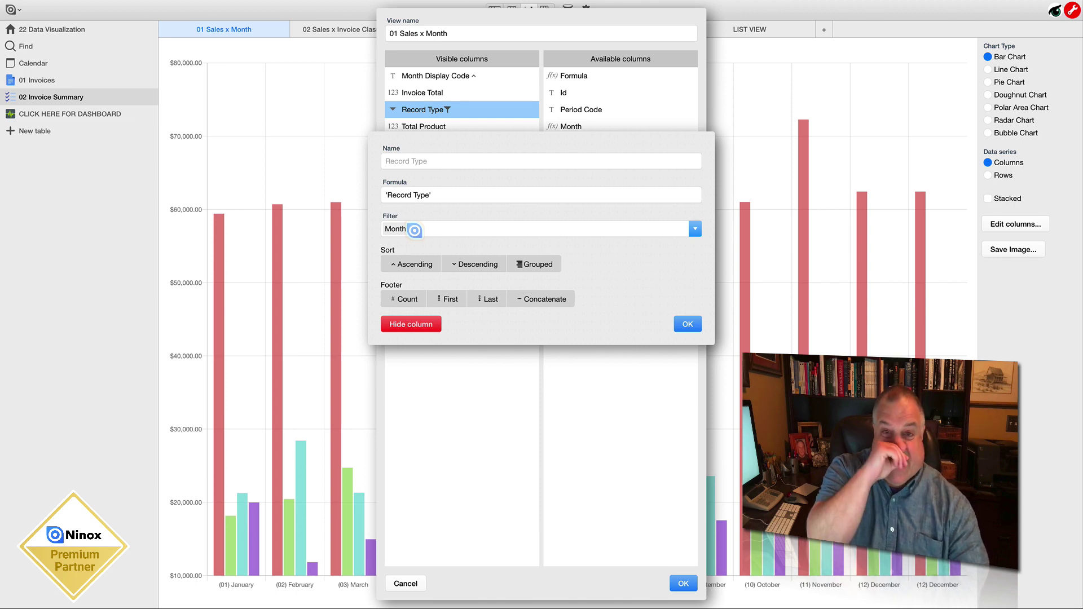
left_click(684, 325)
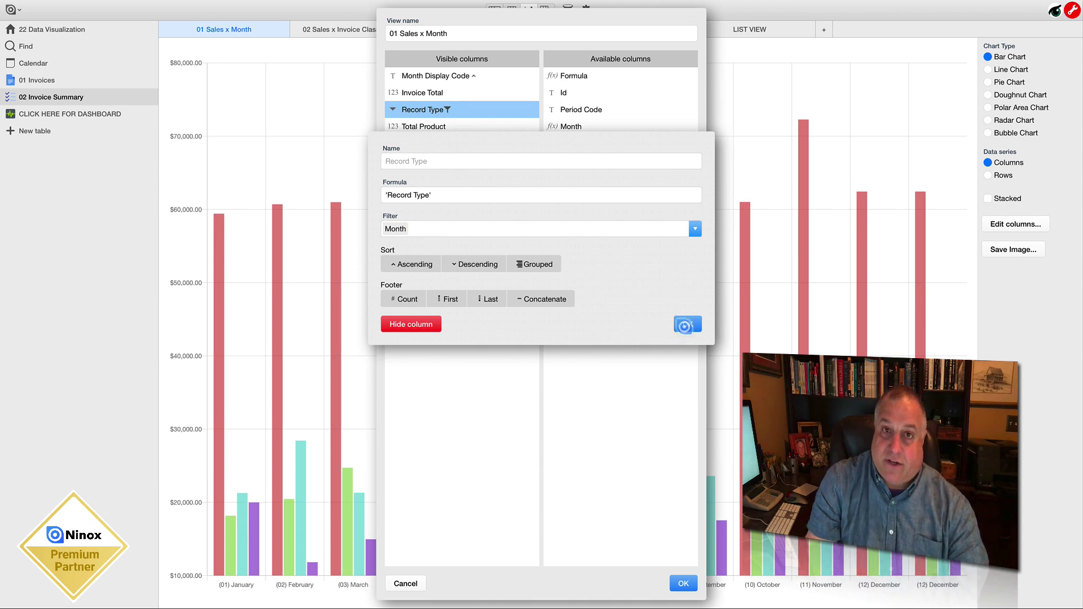
left_click(683, 583)
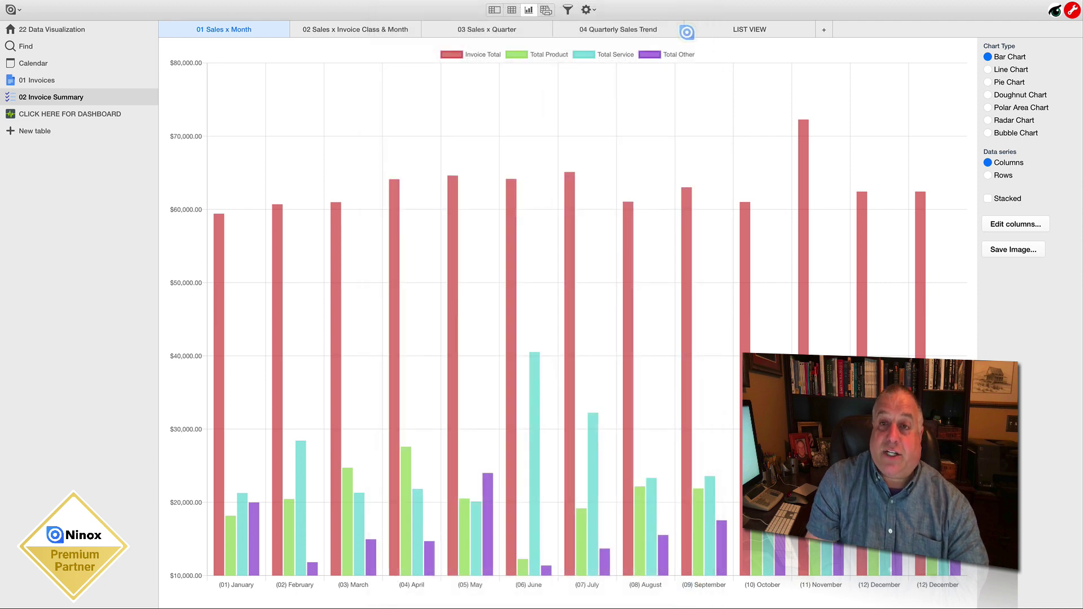
Return to the Quarterly Sales Trend chart and recheck its Record Type filter for comparison with the monthly one.
left_click(623, 30)
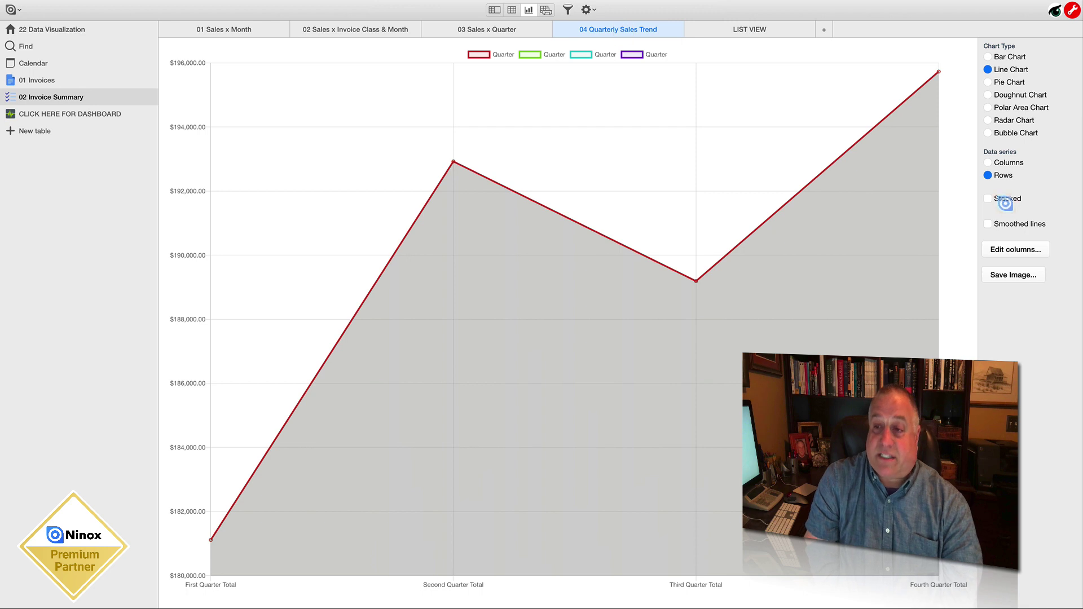
left_click(1000, 248)
left_click(464, 136)
left_click(452, 77)
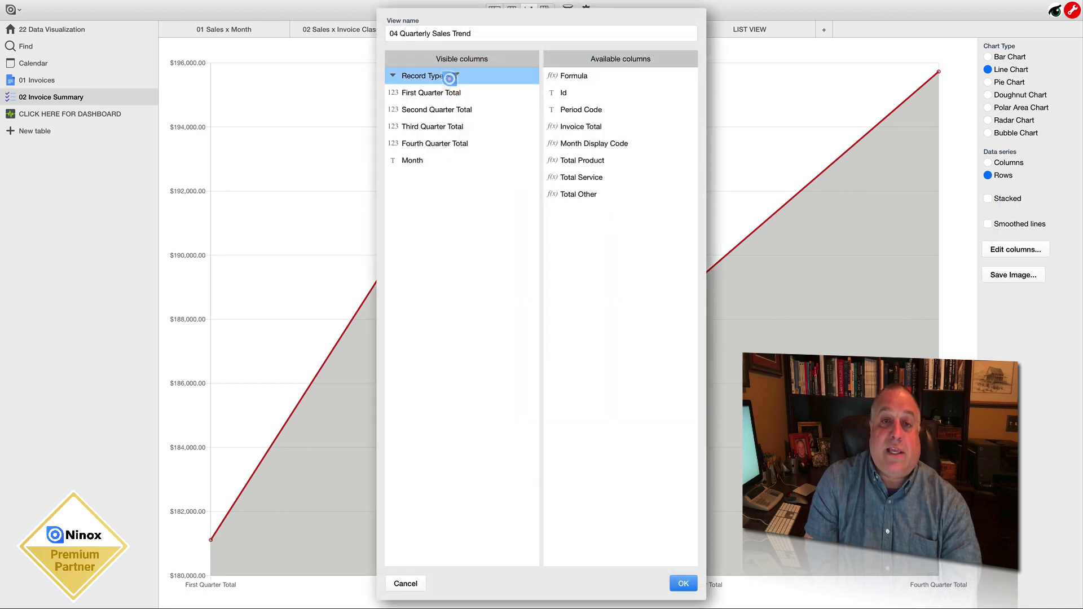
double_click(450, 77)
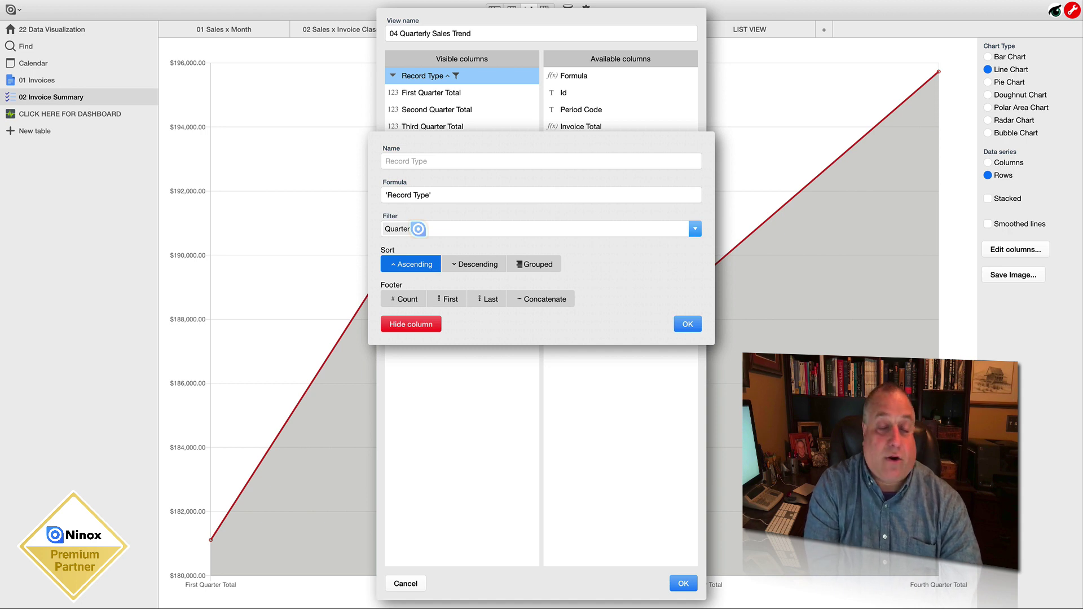
key("Return")
key("Return")
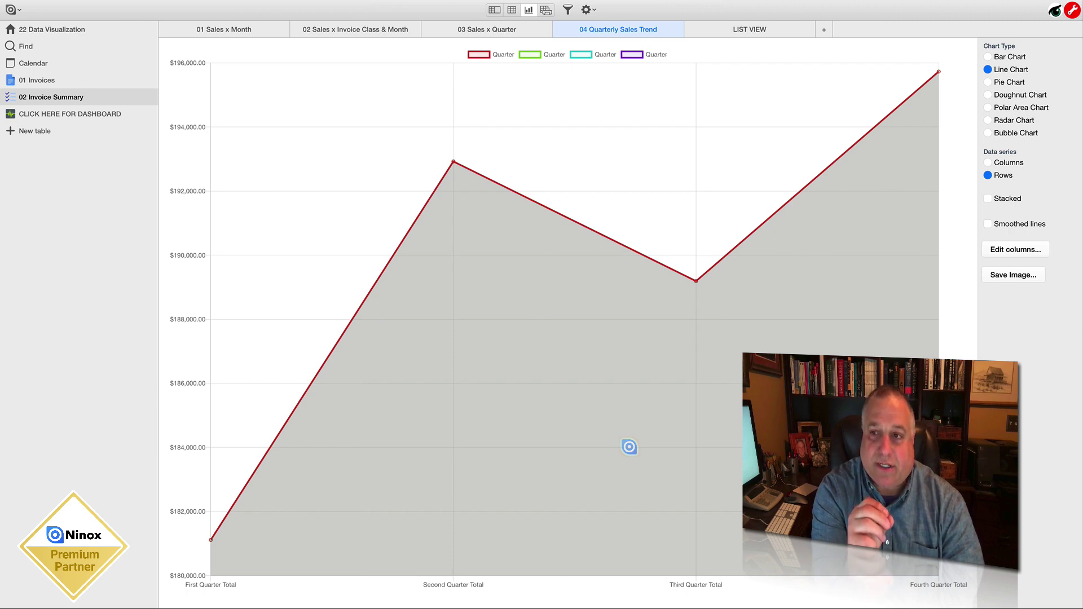
Compare straight and smoothed lines in the Quarterly Sales Trend chart, and leave Smoothed lines turned on.
left_click(987, 224)
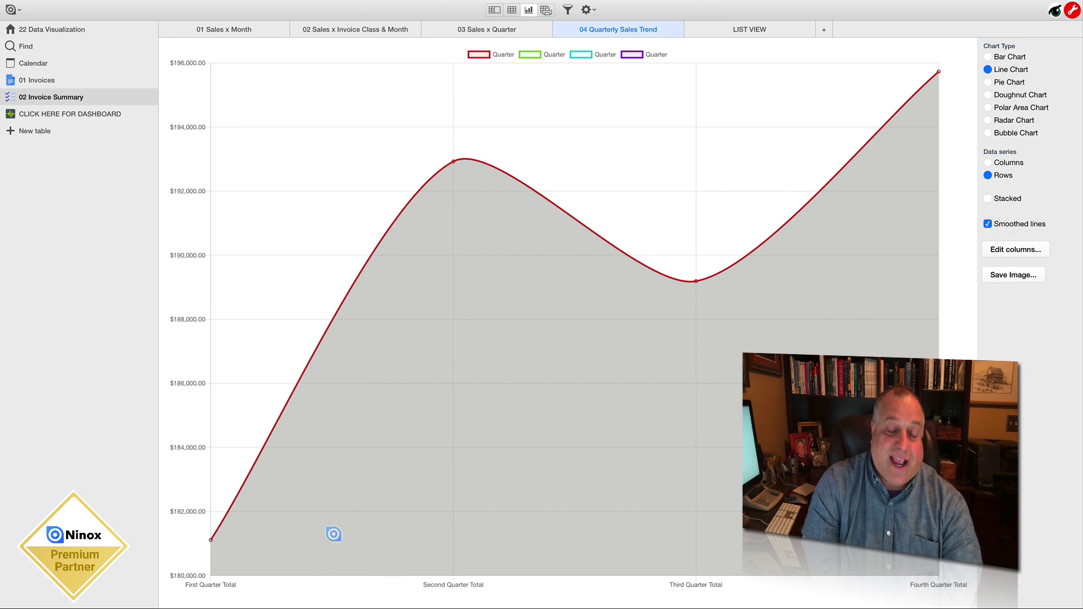
left_click(986, 224)
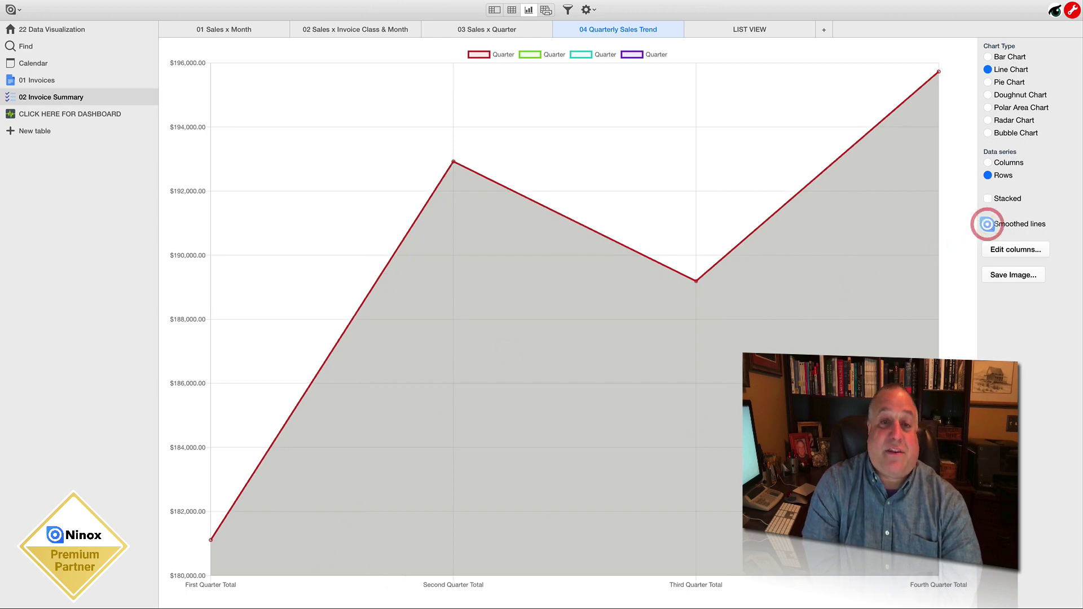
left_click(987, 224)
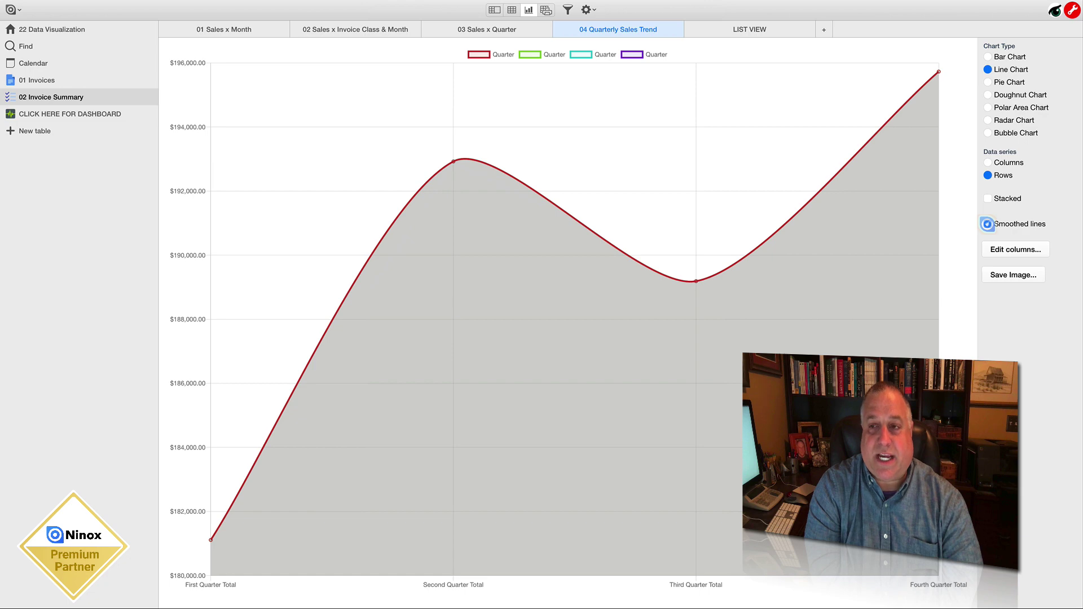
left_click(987, 223)
left_click(987, 224)
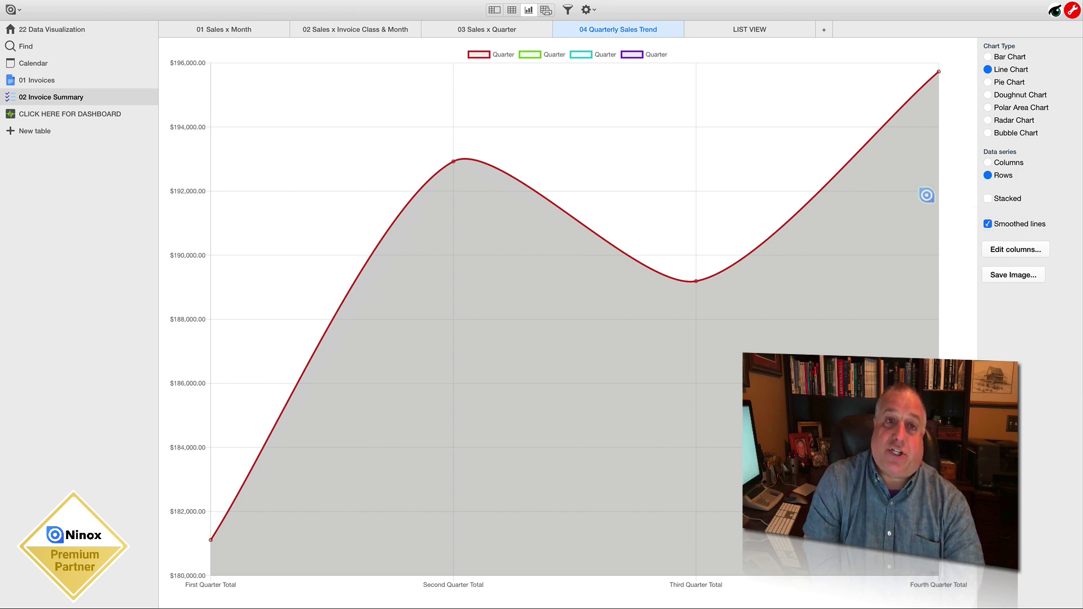
Toggle stacking on and off in the 01 Sales x Month bar chart to compare stacked and side-by-side columns.
left_click(217, 29)
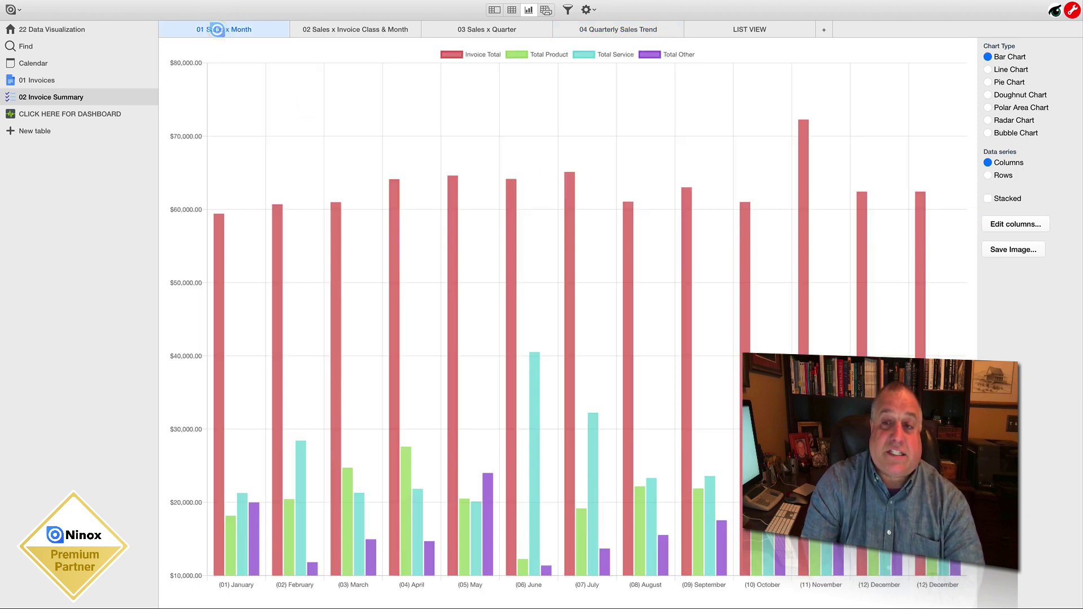
left_click(989, 201)
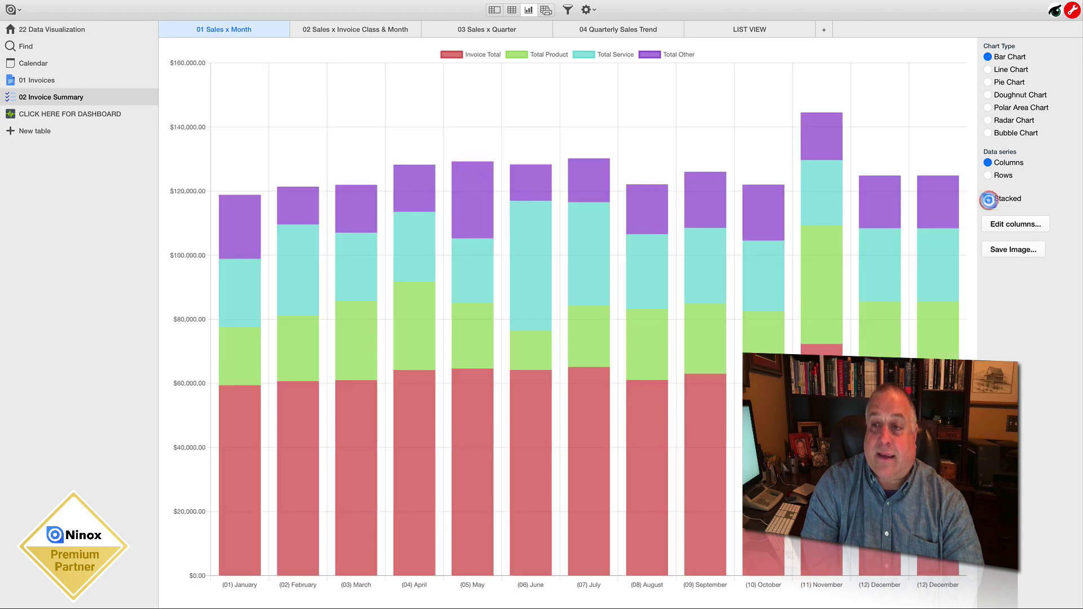
left_click(988, 200)
left_click(988, 199)
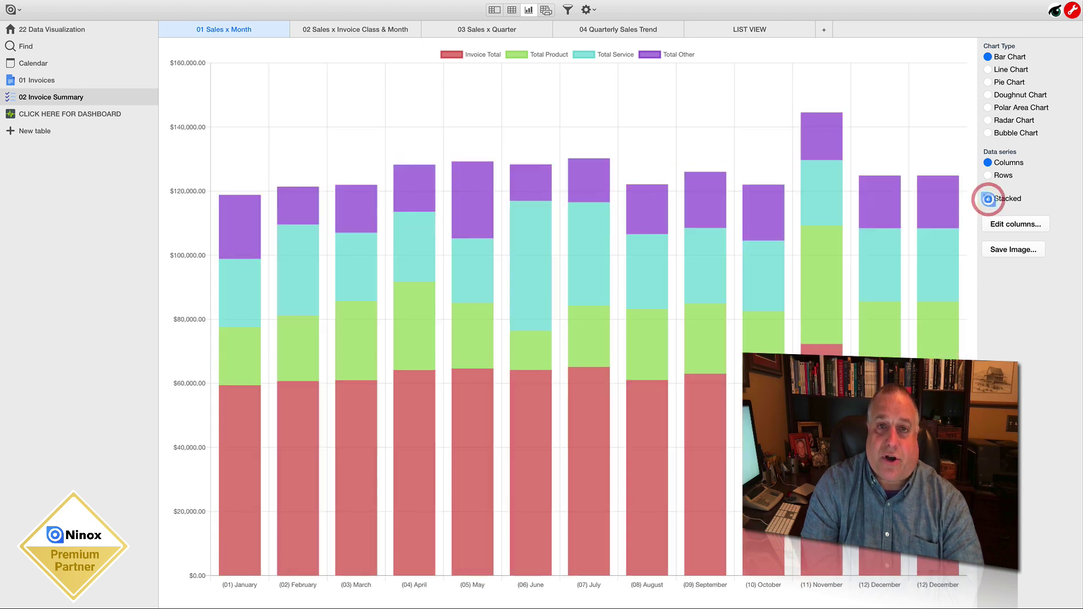
Return to the 04 Quarterly Sales Trend chart, switch Stacked on for comparison and turn it off again.
left_click(644, 29)
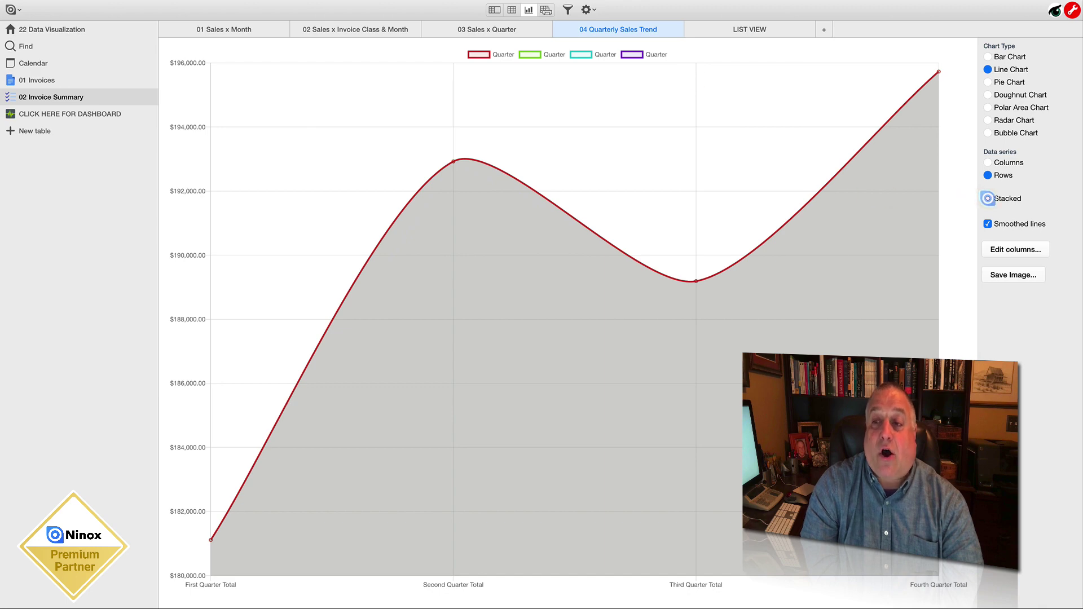
left_click(988, 197)
left_click(987, 198)
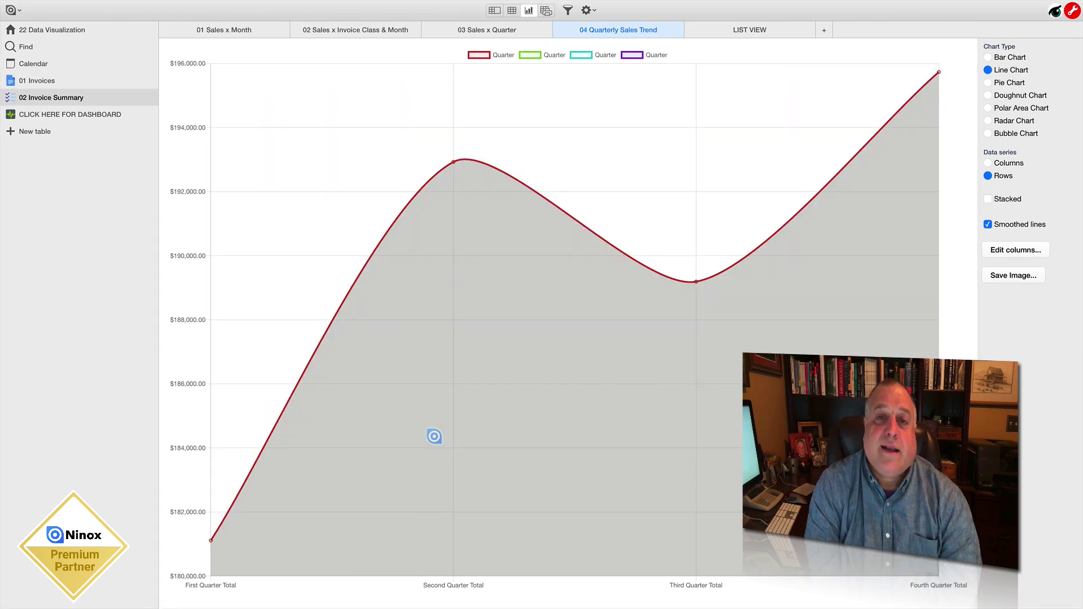
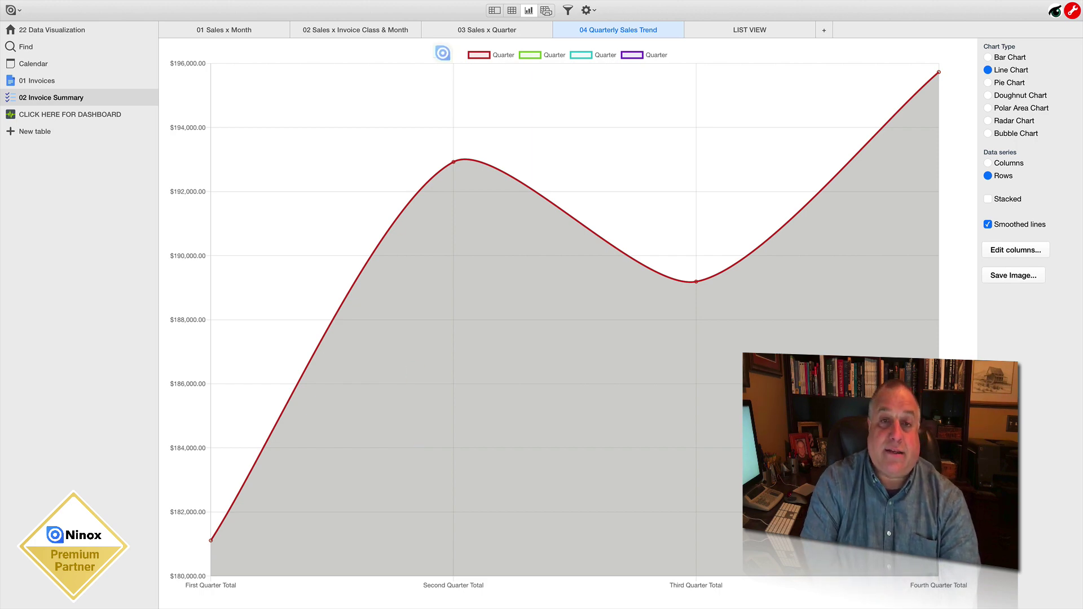
Compare the 03 Sales x Quarter pie chart with the 01 Sales x Month bar chart, ending on the quarterly view.
left_click(453, 33)
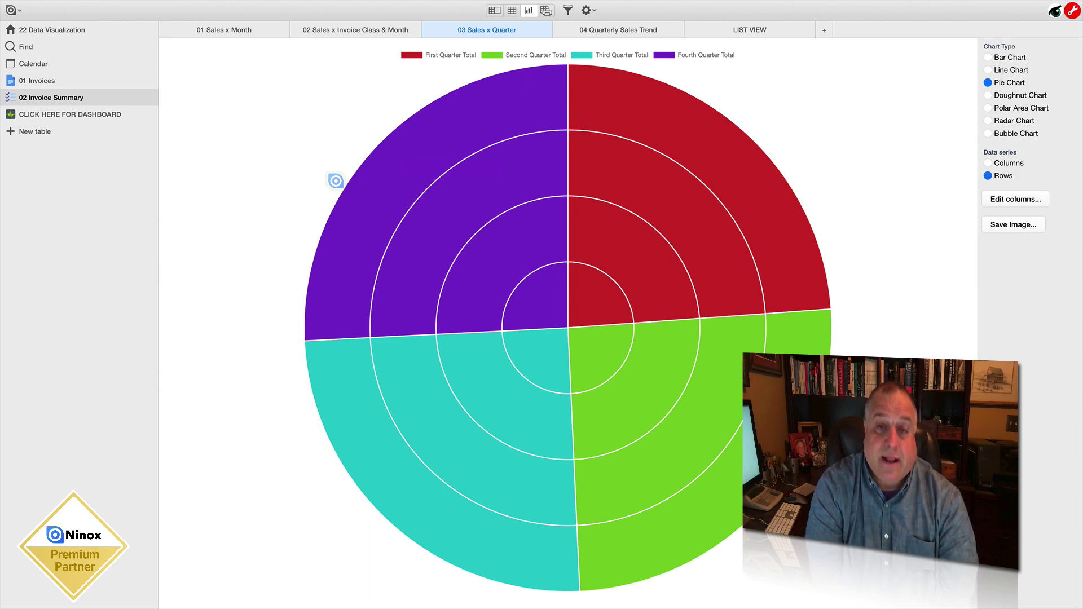
left_click(251, 29)
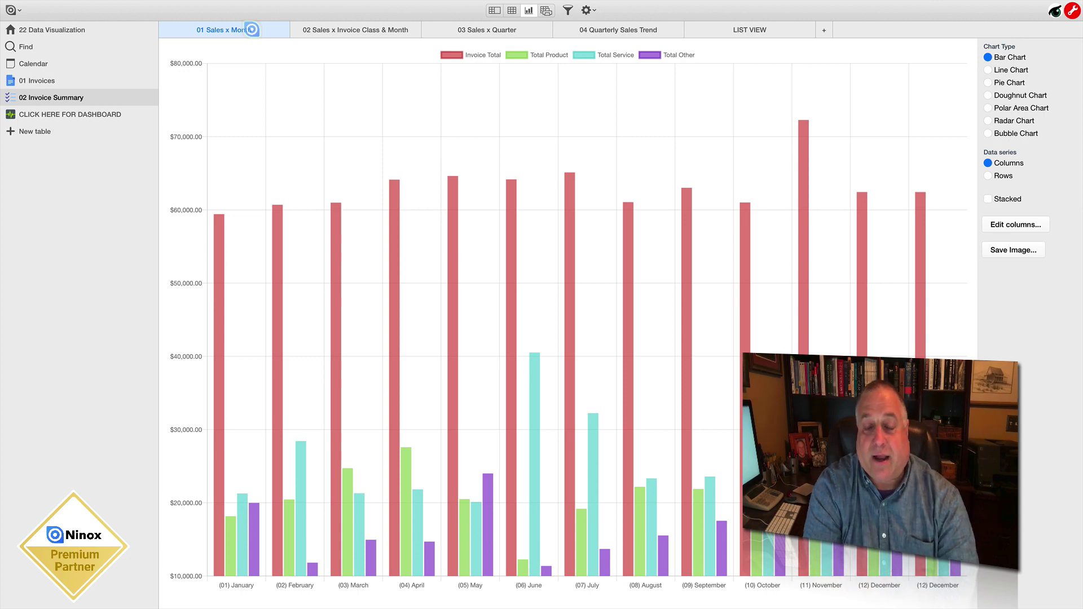
left_click(472, 29)
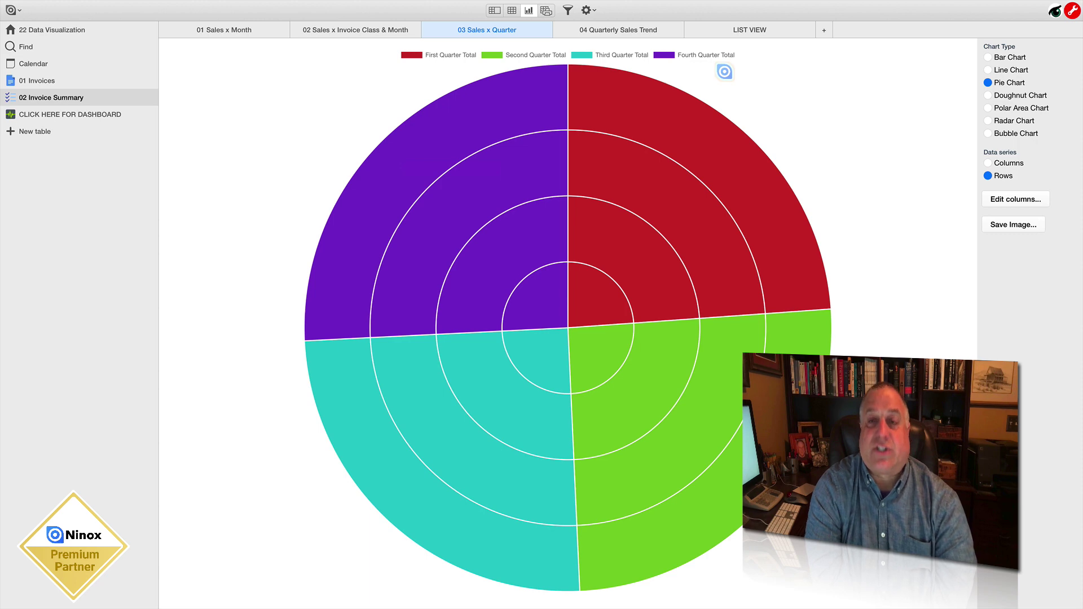
Review the four quarter total columns in the 03 Sales x Quarter configuration, close it and inspect the matching pie slices.
left_click(987, 201)
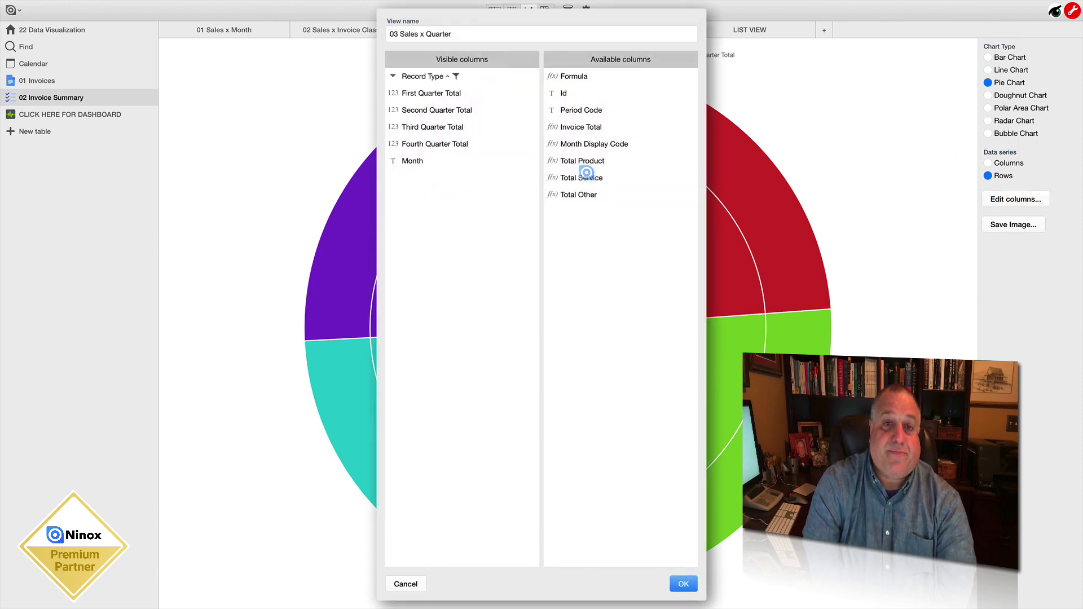
left_click_drag(442, 164, 480, 95)
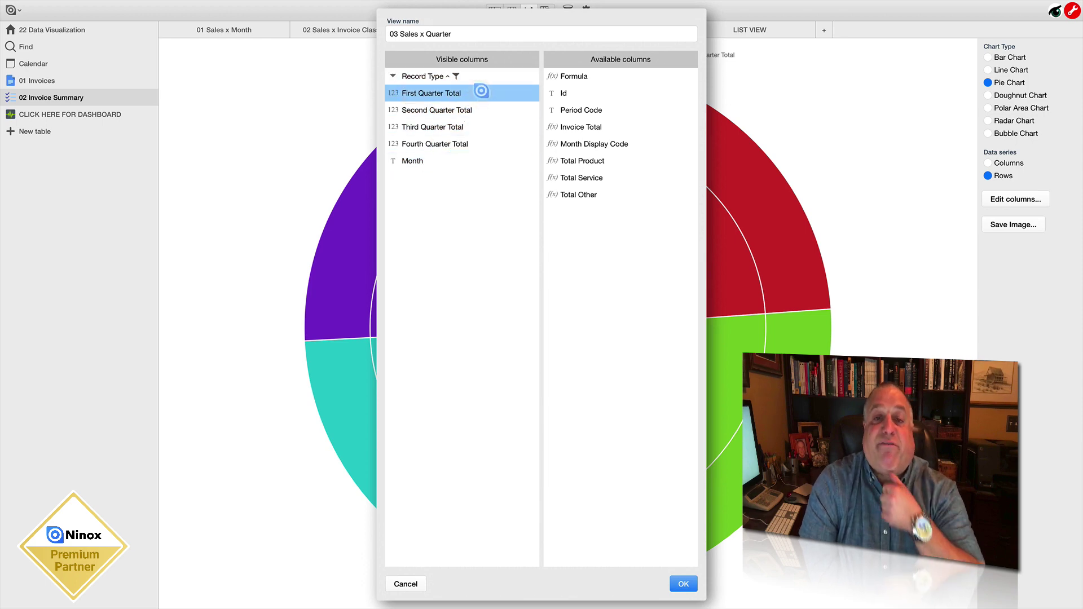
left_click_drag(481, 91, 472, 146)
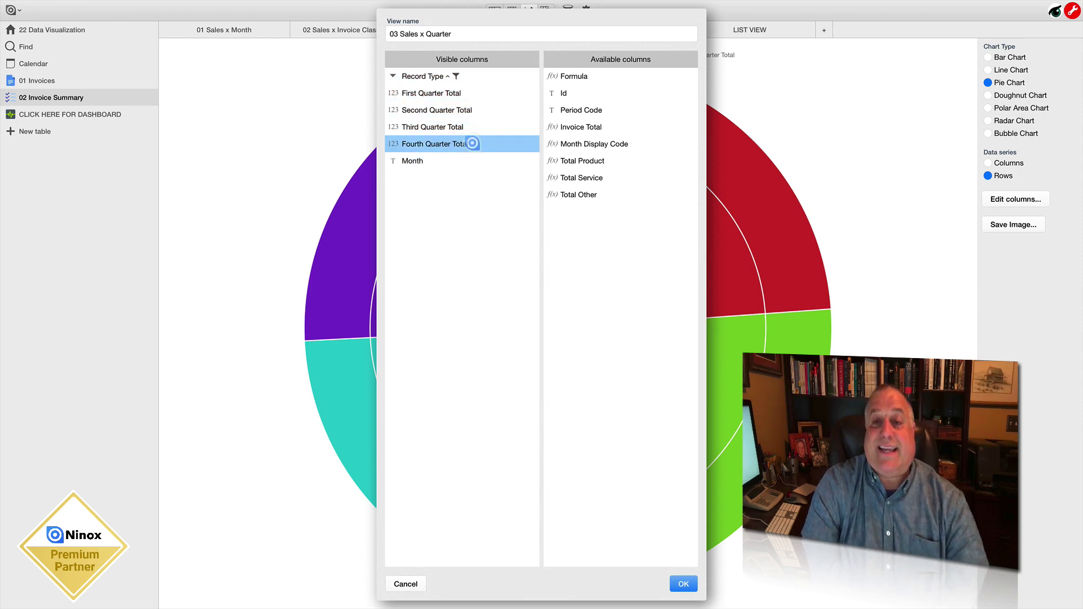
left_click(683, 584)
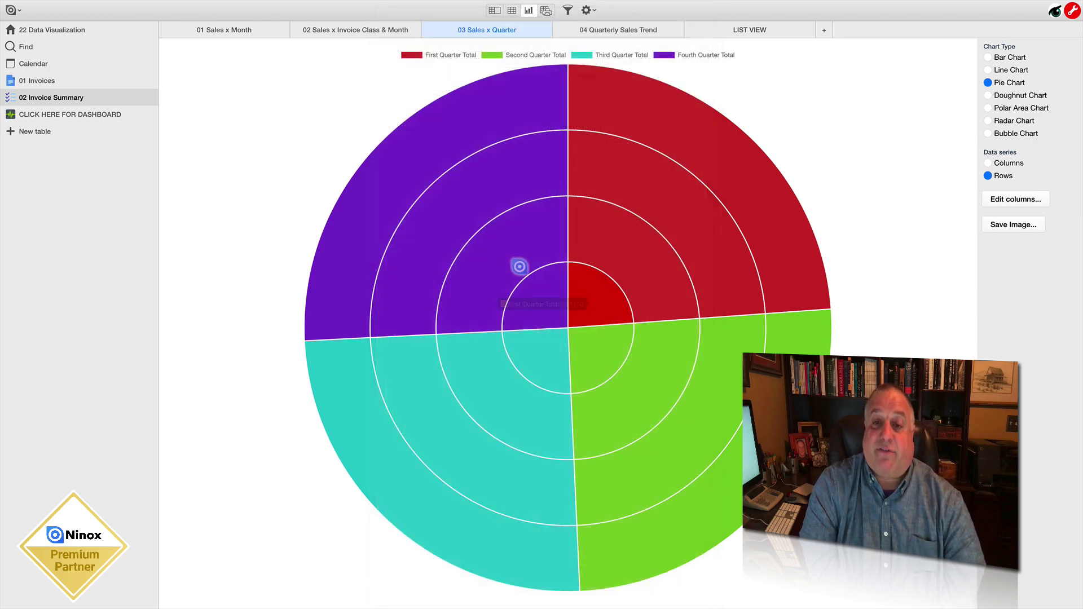
mouse_move(546, 429)
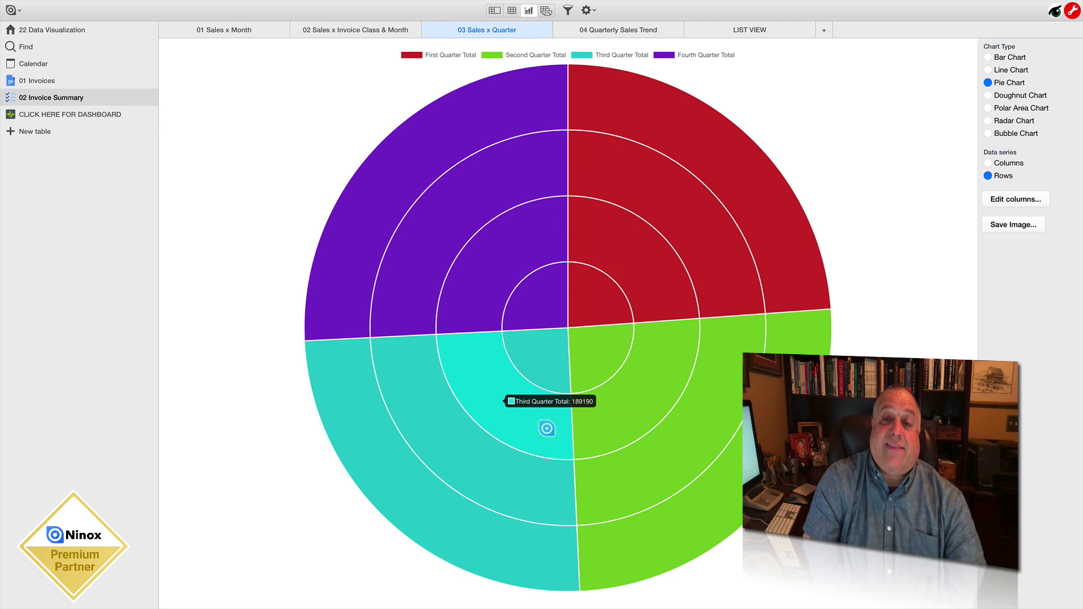
mouse_move(644, 259)
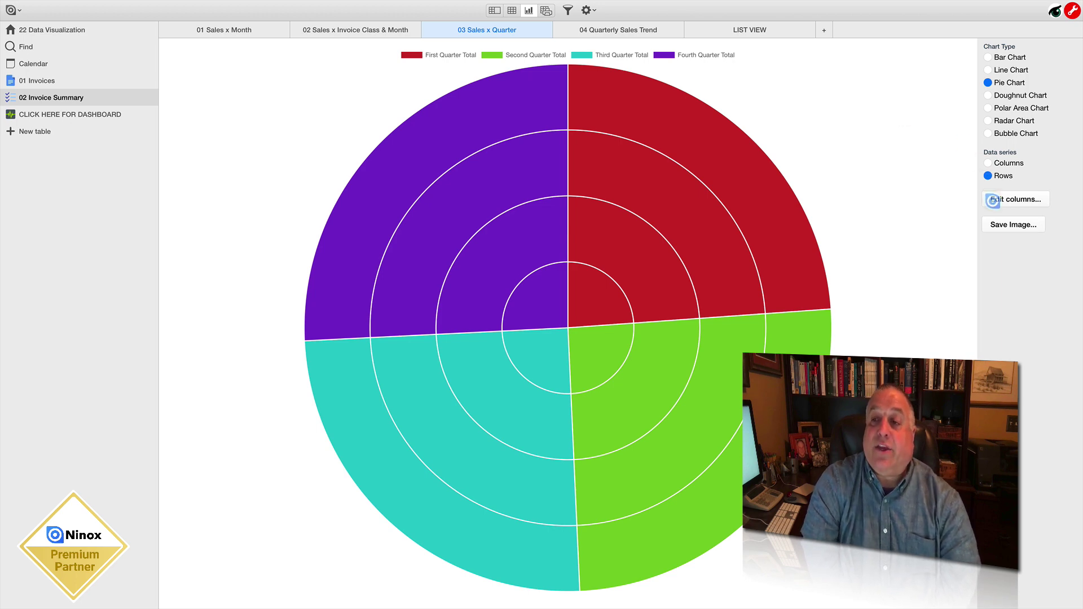
Check the Record Type column's filter and sort settings for the 03 Sales x Quarter chart, and close its column configuration.
left_click(992, 200)
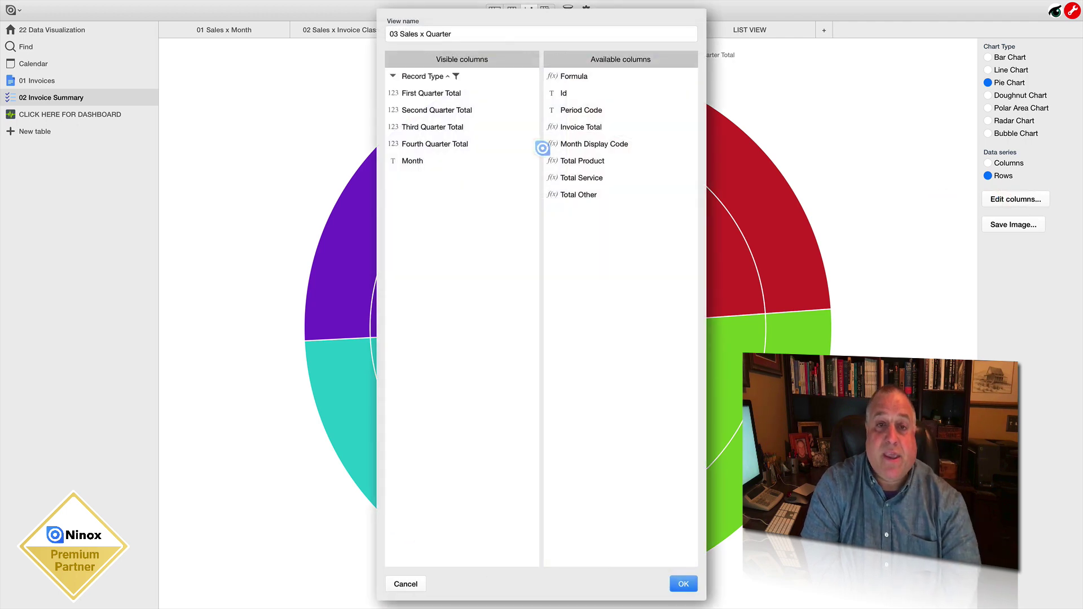
left_click(565, 144)
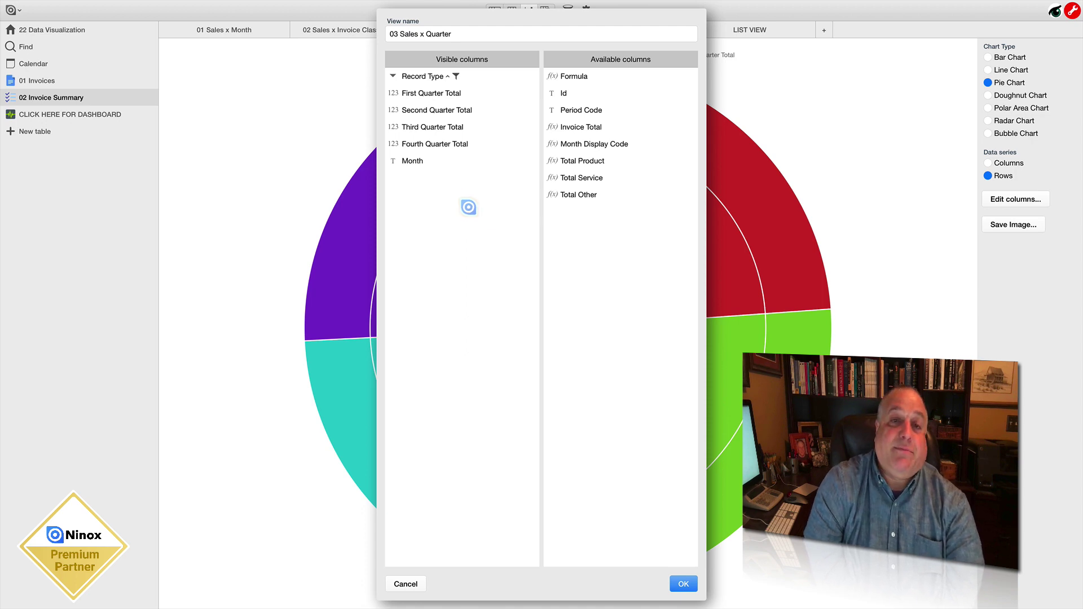
left_click(439, 79)
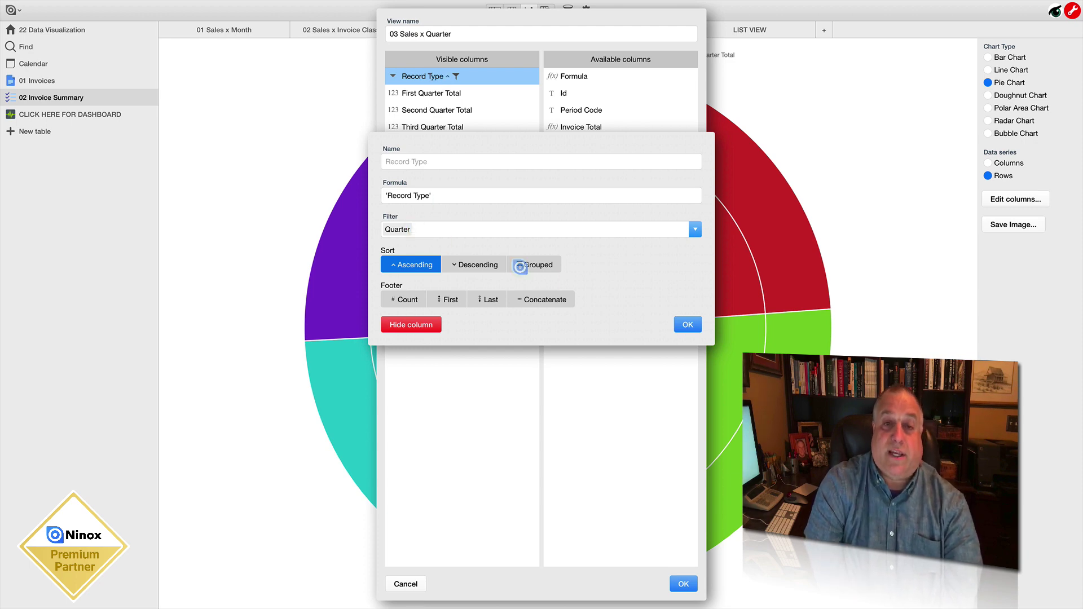
left_click(685, 325)
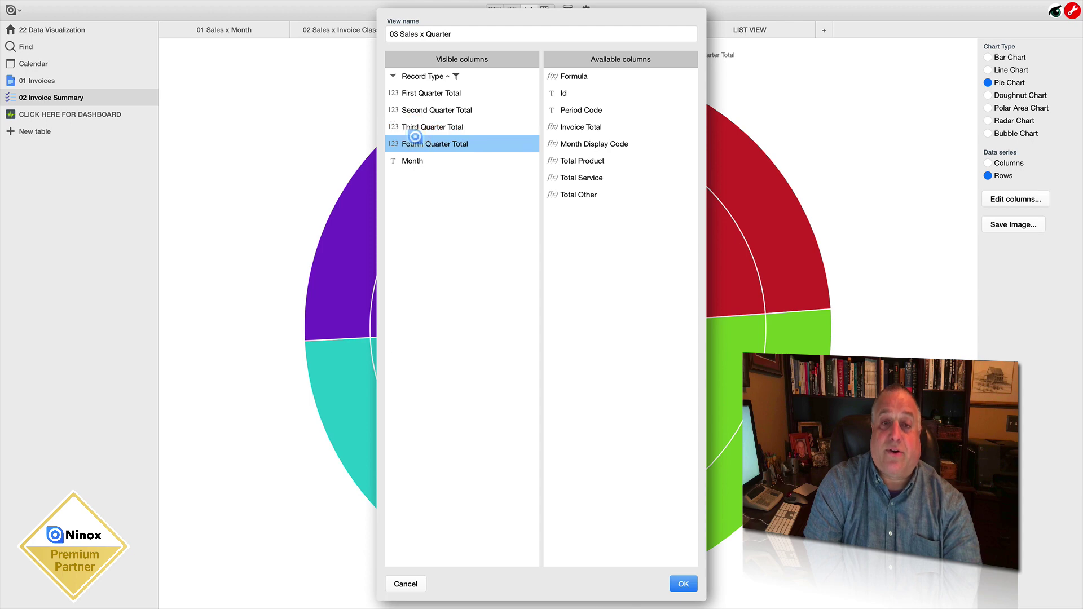
key("Return")
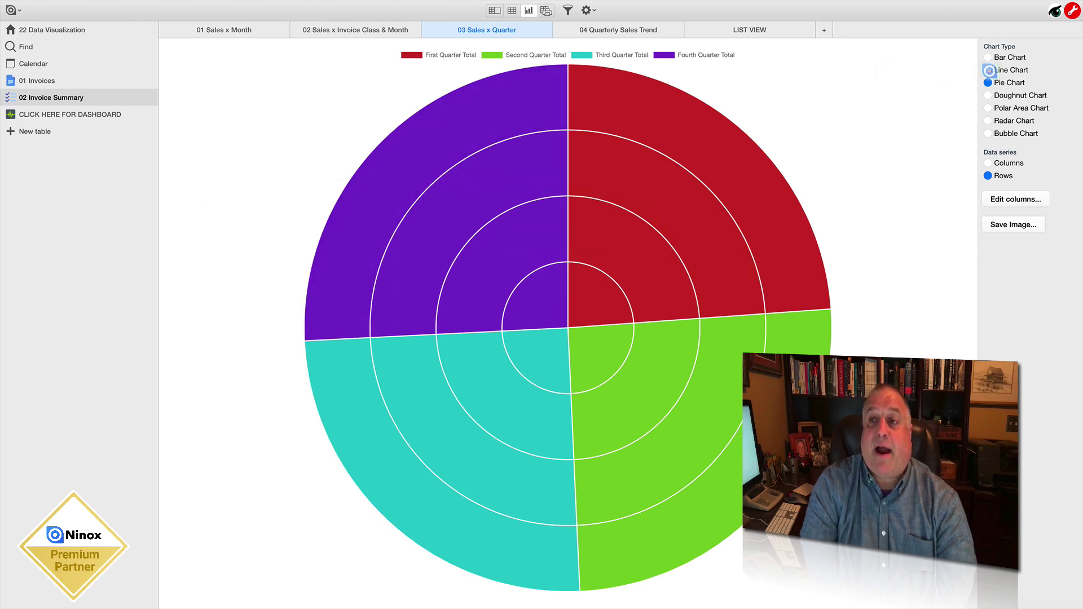
Preview the 03 Sales x Quarter chart as a line and as stacked bars limited to the first series, ending on Pie Chart.
left_click(989, 70)
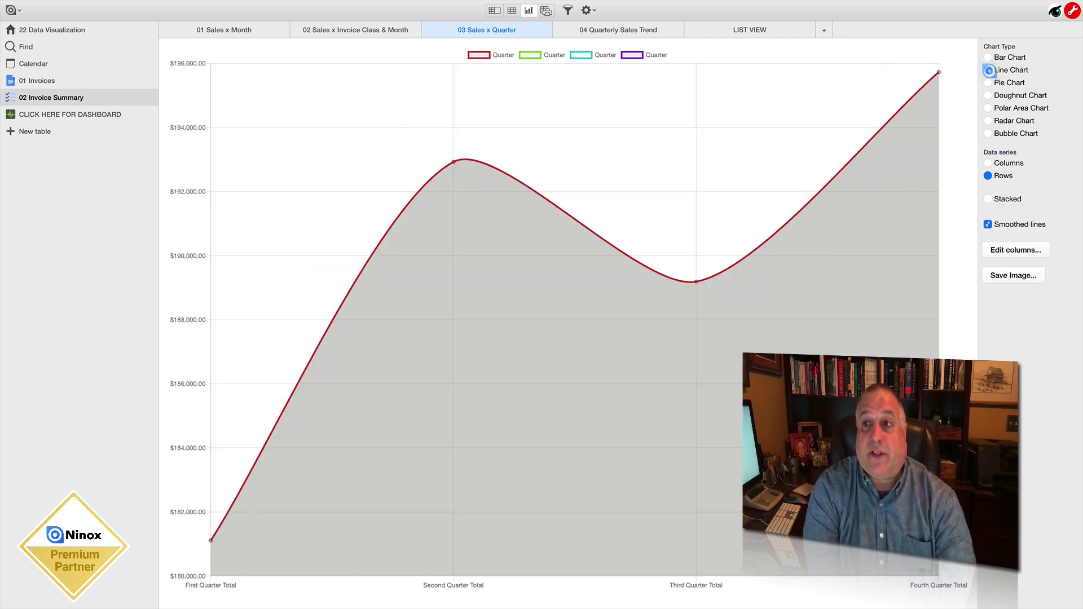
left_click(986, 57)
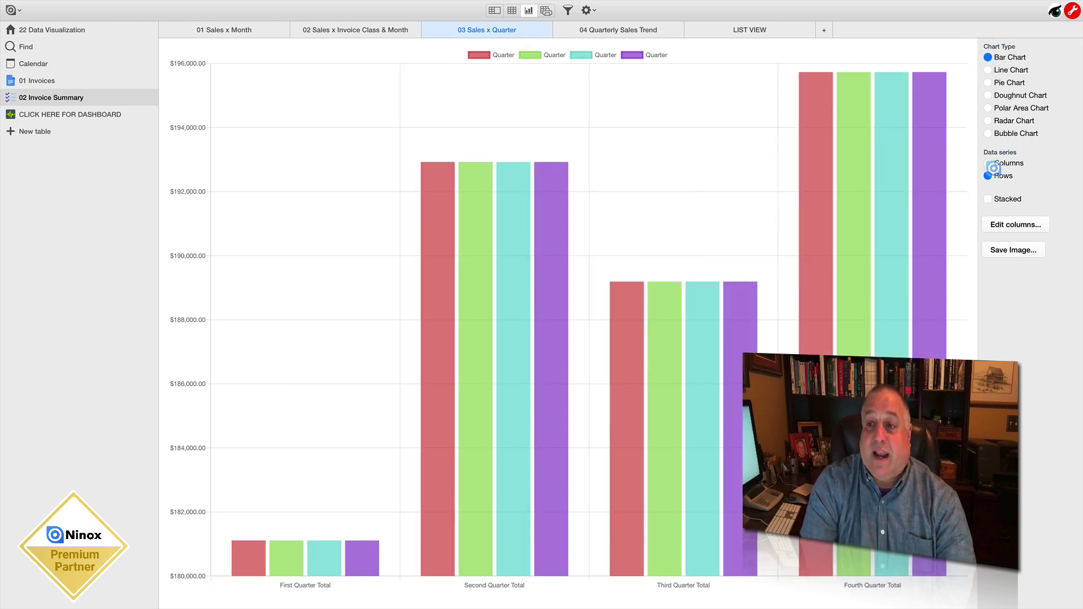
left_click(988, 198)
left_click(550, 54)
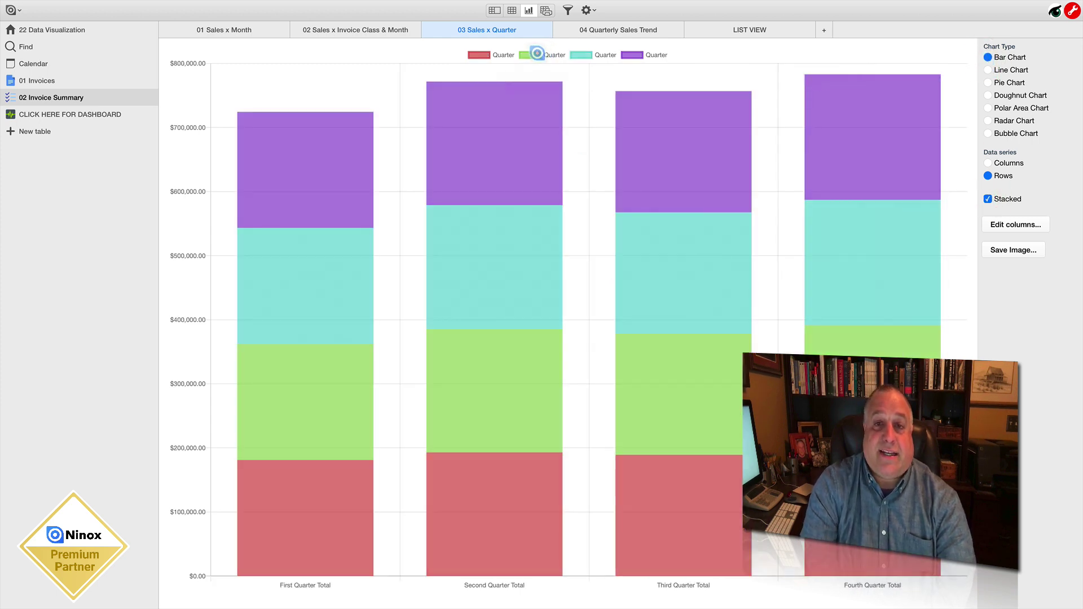
left_click(592, 54)
left_click(643, 55)
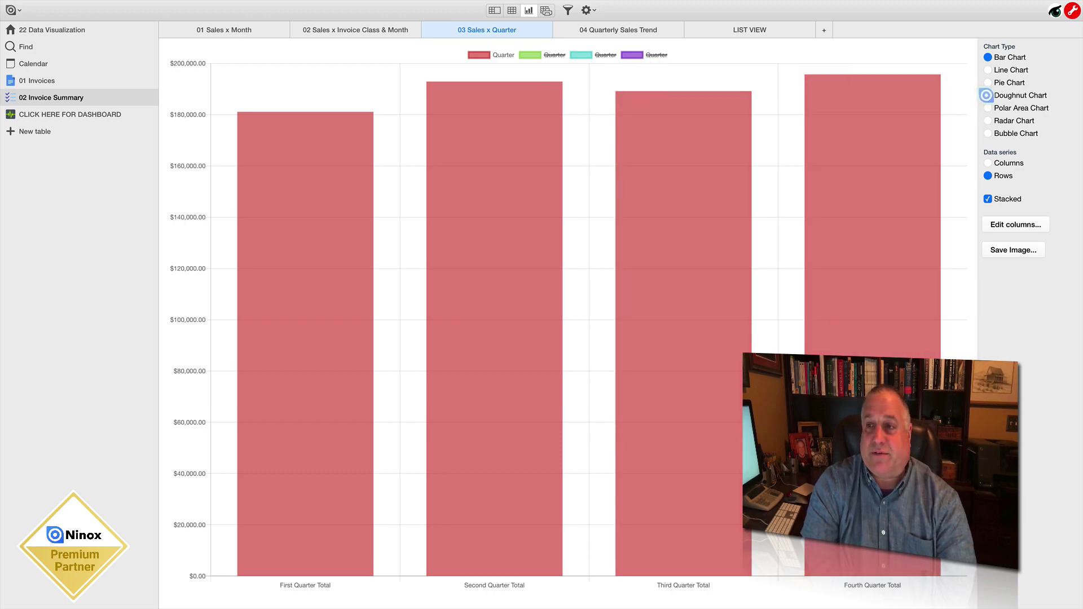
left_click(987, 83)
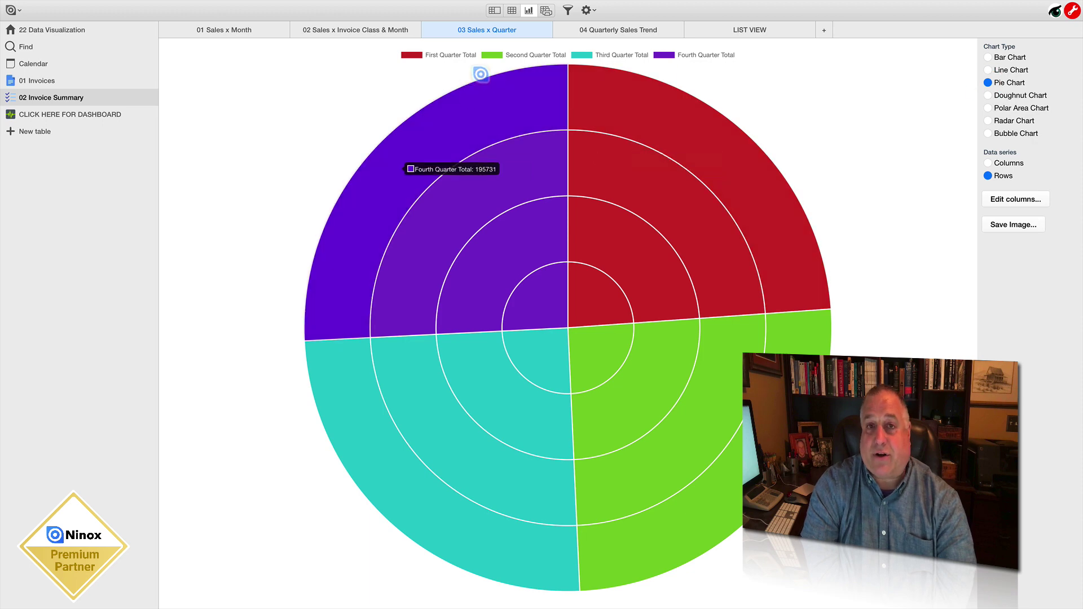
Isolate the Fourth Quarter Total in the pie by hiding the other three quarters, and show them all again.
left_click(496, 54)
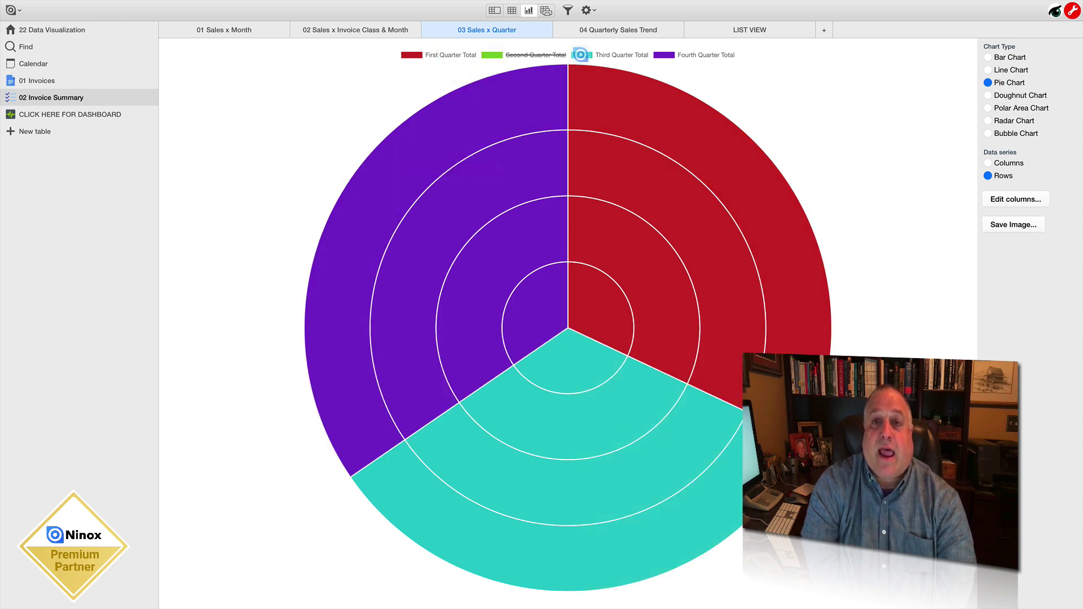
left_click(582, 54)
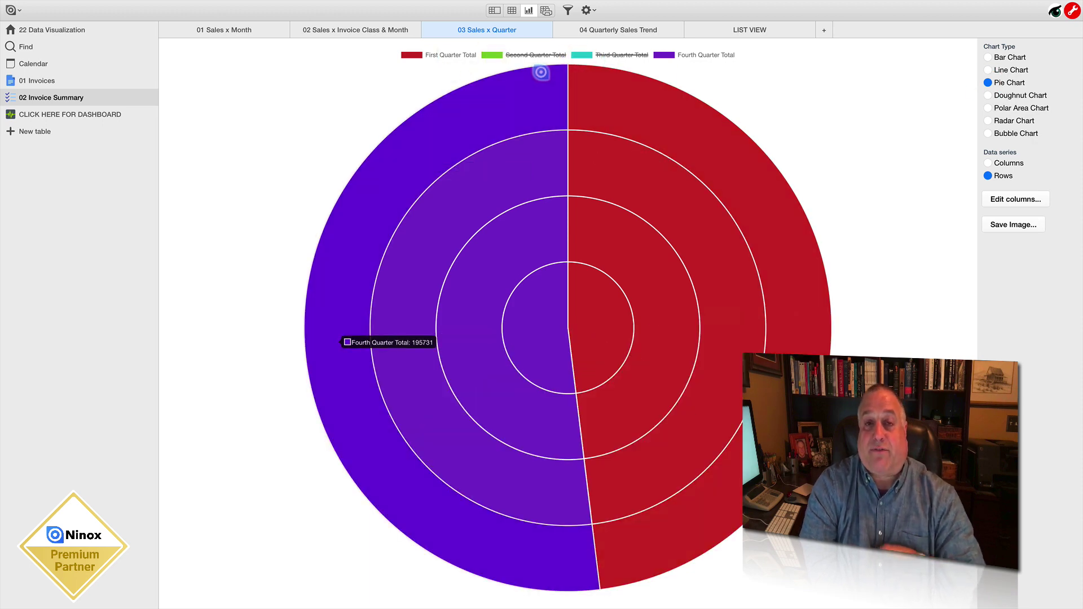
left_click(439, 54)
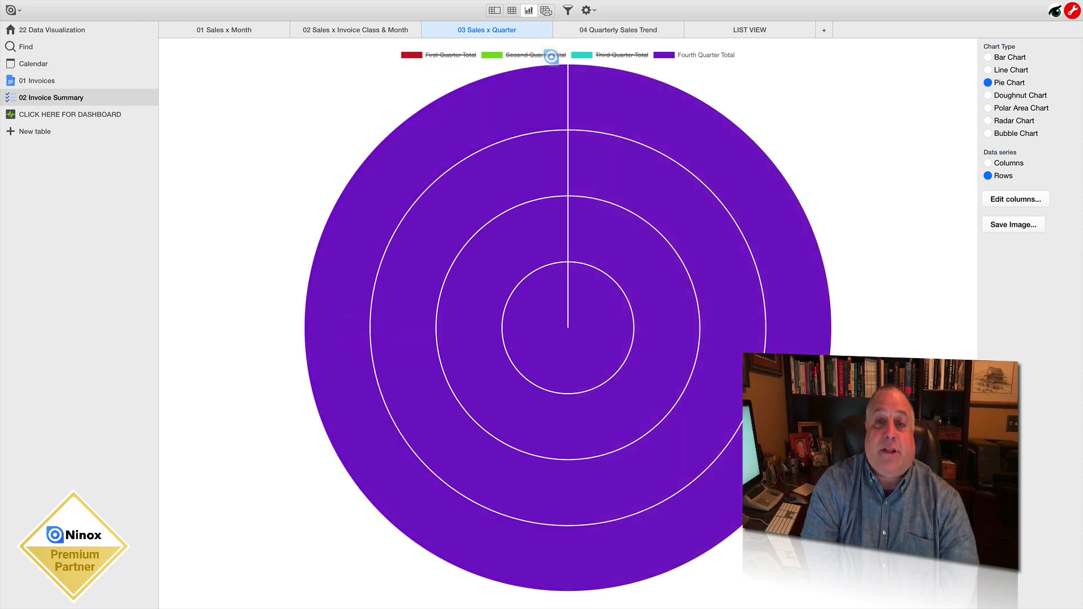
left_click(454, 54)
left_click(540, 53)
left_click(606, 54)
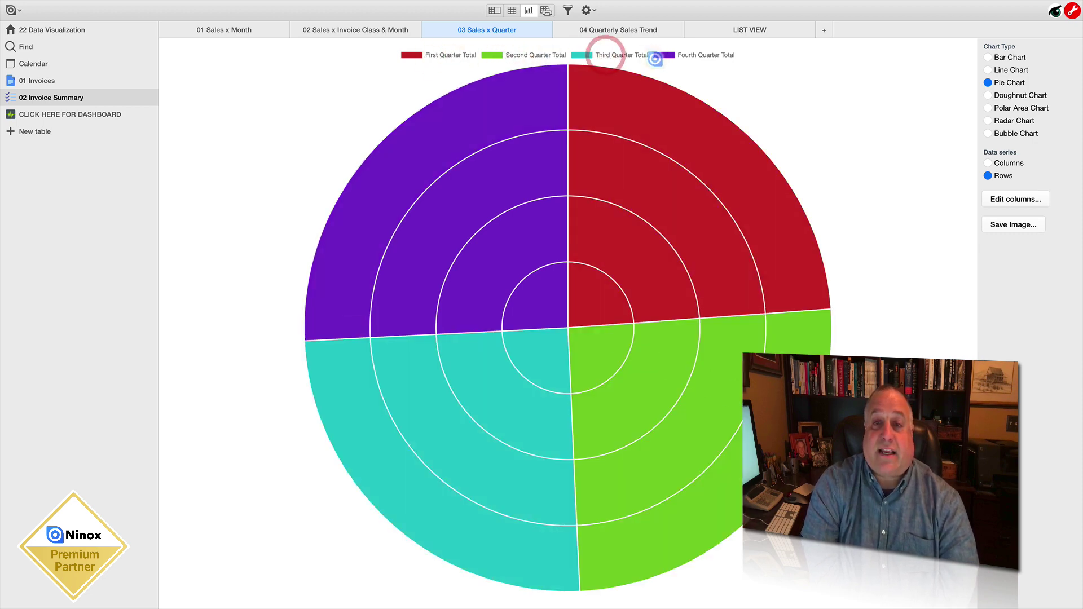
Compare the First Quarter Total with each other quarter in turn, and the Second with the Third, by toggling the pie's series.
left_click(632, 55)
left_click(695, 55)
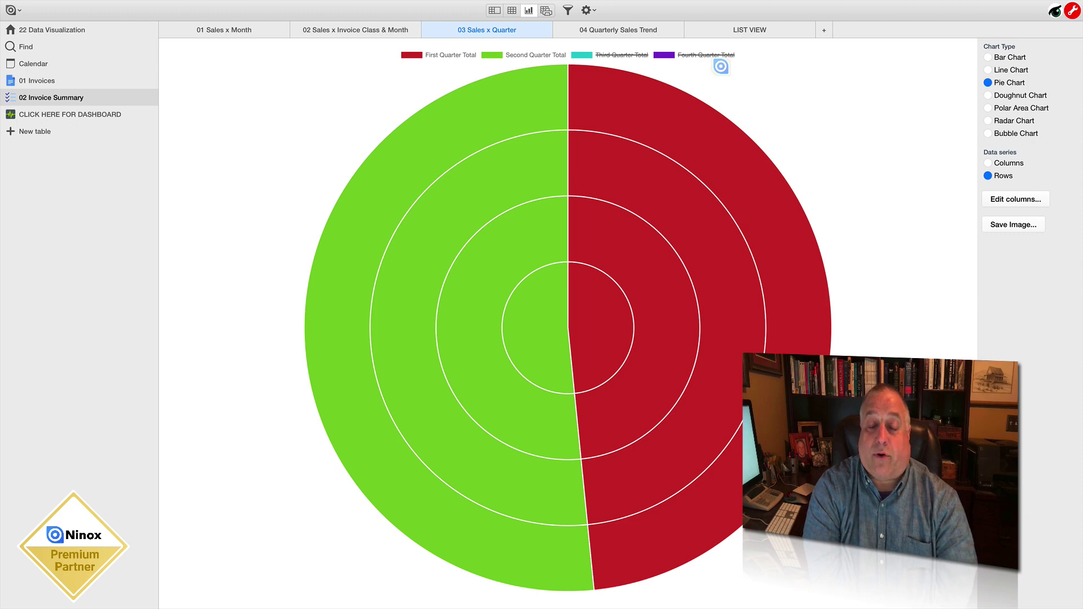
left_click(705, 55)
left_click(536, 54)
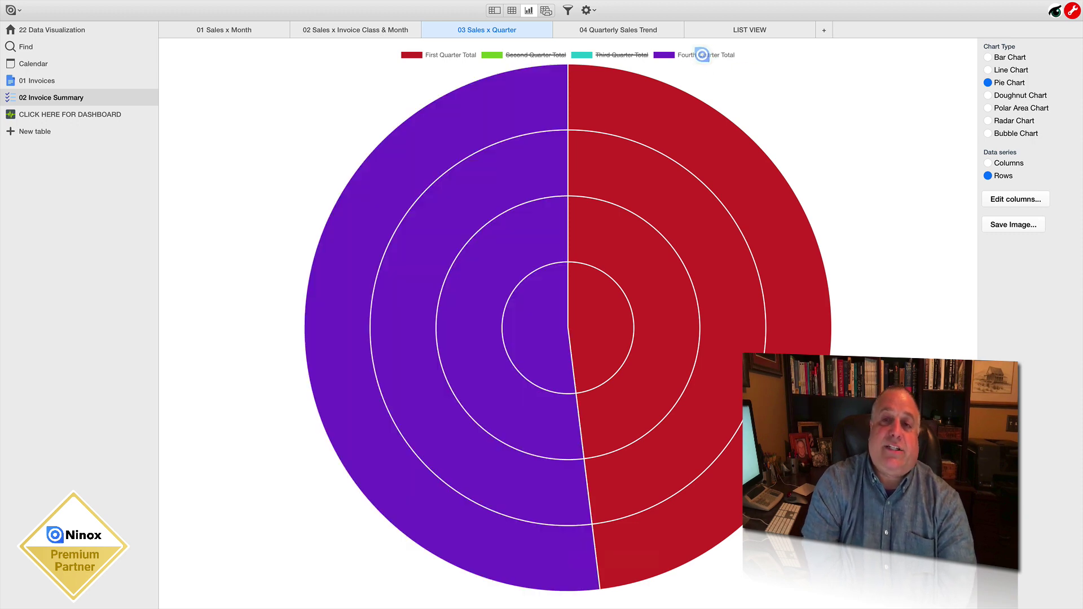
left_click(701, 55)
left_click(615, 54)
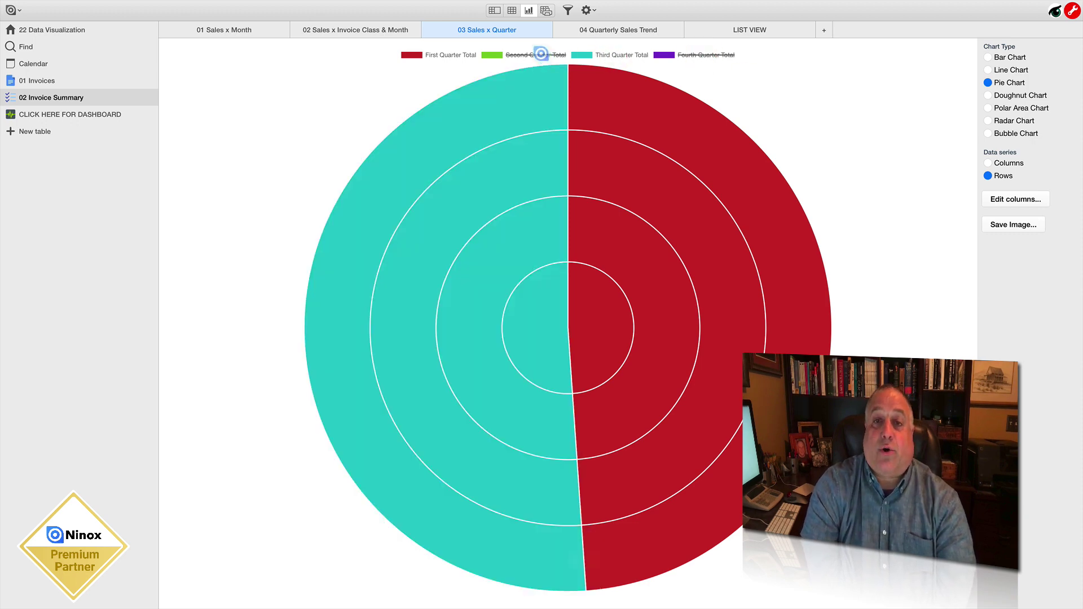
left_click(535, 55)
left_click(451, 54)
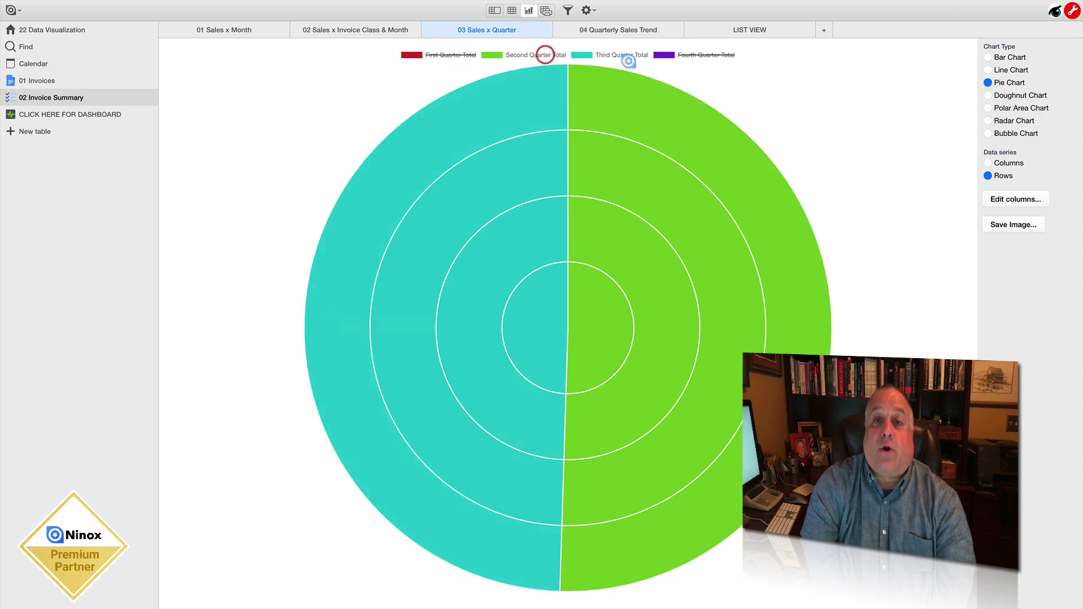
Hide the Second and Third Quarter Totals, show all four quarters in the pie again, and set the chart type to Bar Chart.
left_click(546, 54)
left_click(648, 55)
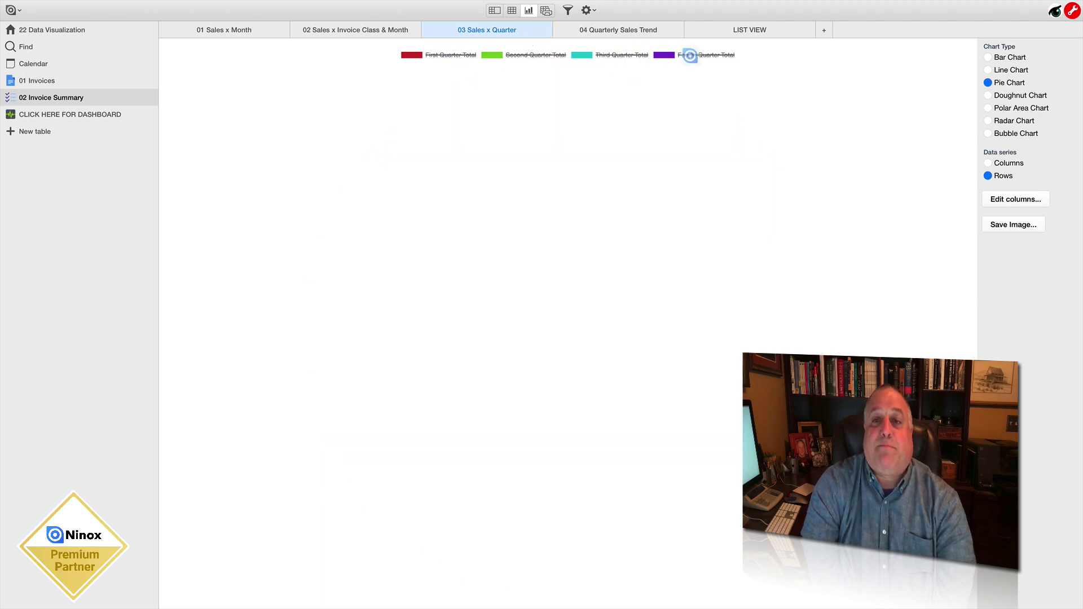
left_click(686, 55)
left_click(627, 54)
left_click(545, 55)
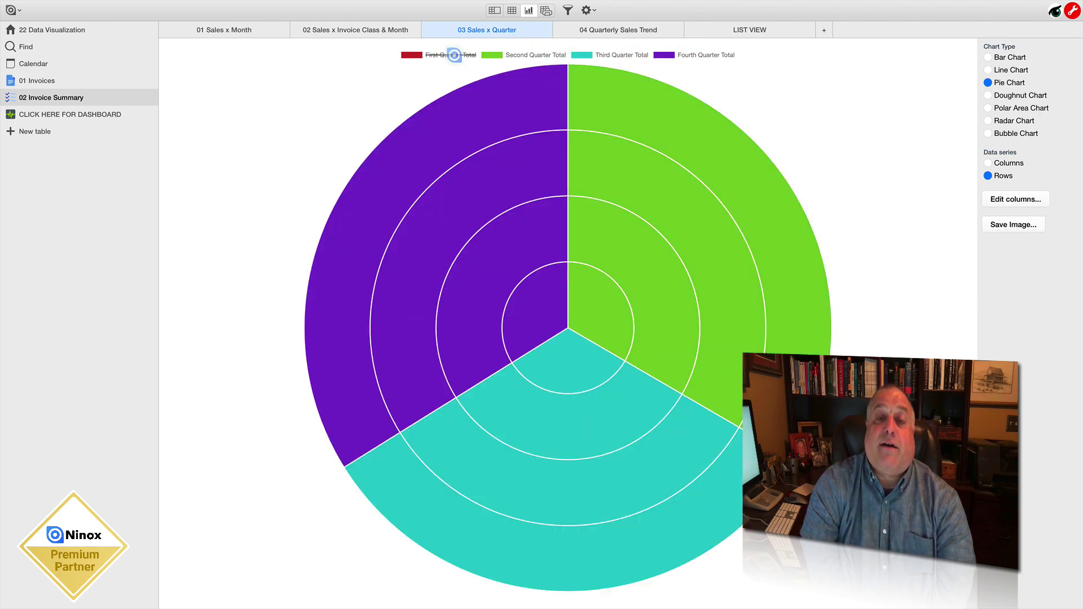
left_click(451, 55)
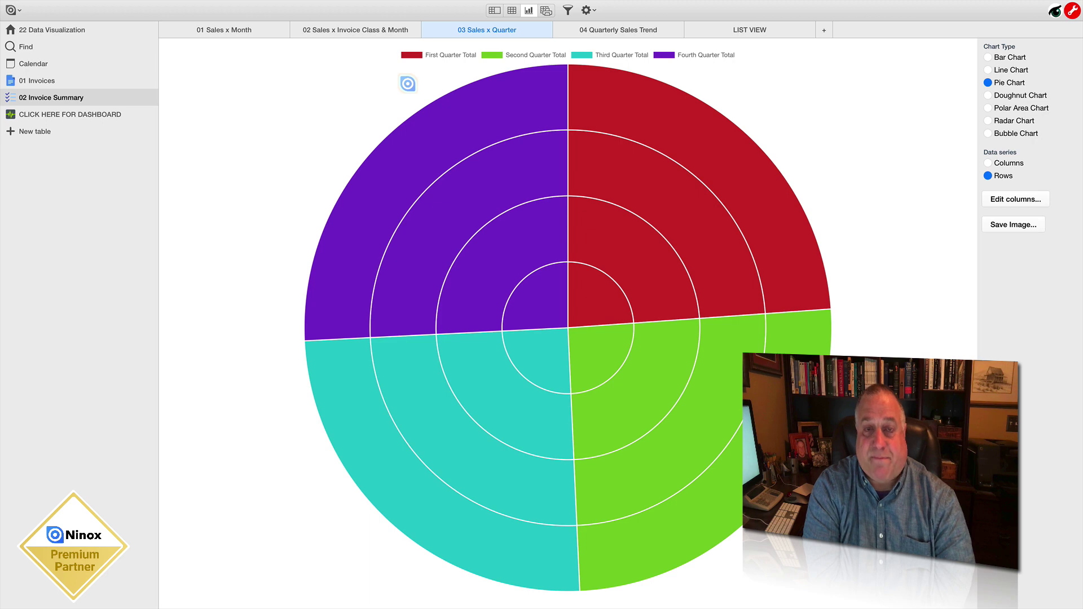
left_click(987, 57)
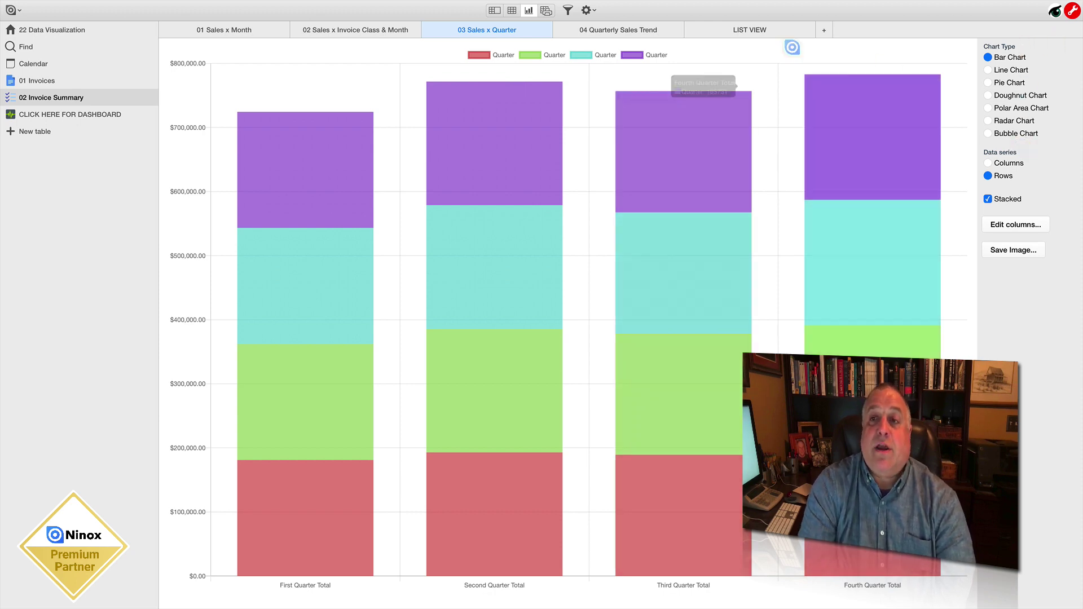
Create a new chart view named "Product Sales x Month" for the 02 Invoice Summary table.
left_click(822, 31)
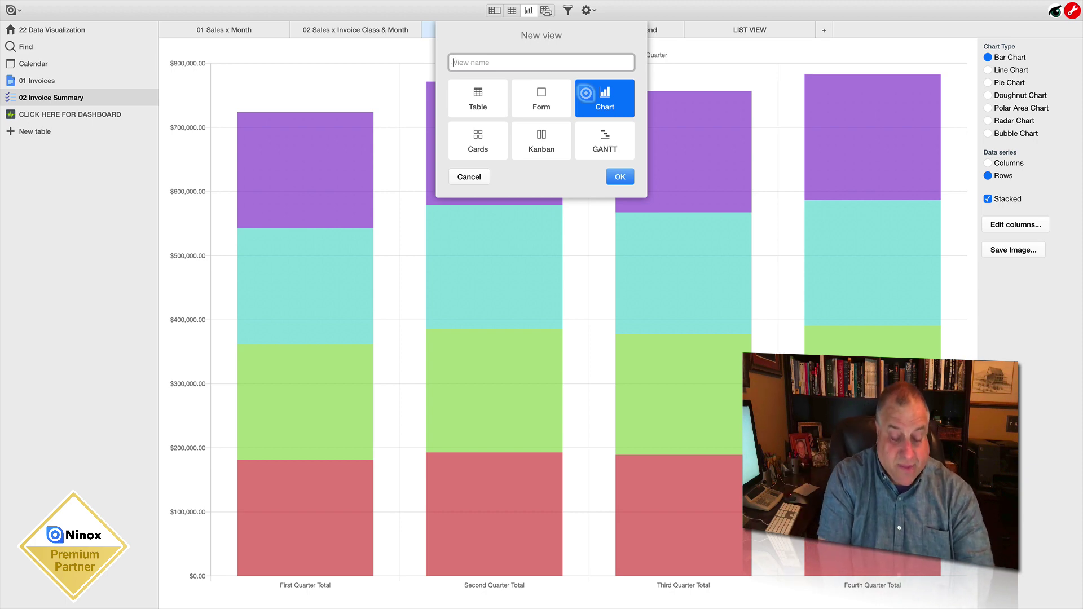
type("Product")
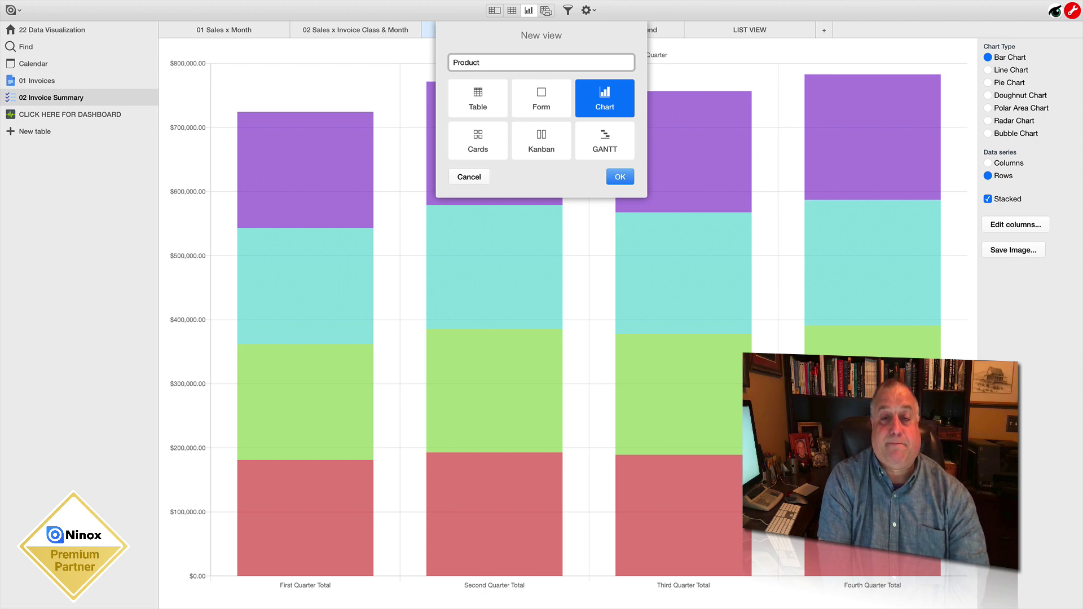
type(" SAL")
key("BackSpace")
key("BackSpace")
key("BackSpace")
type("SAL")
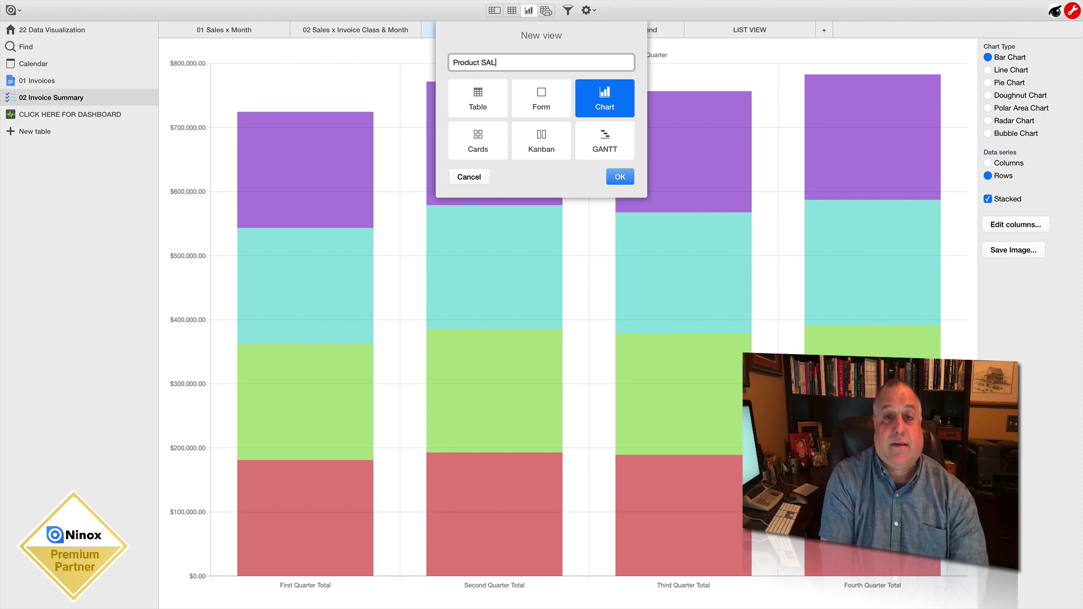
key("BackSpace")
key("BackSpace")
type("ales x Monm")
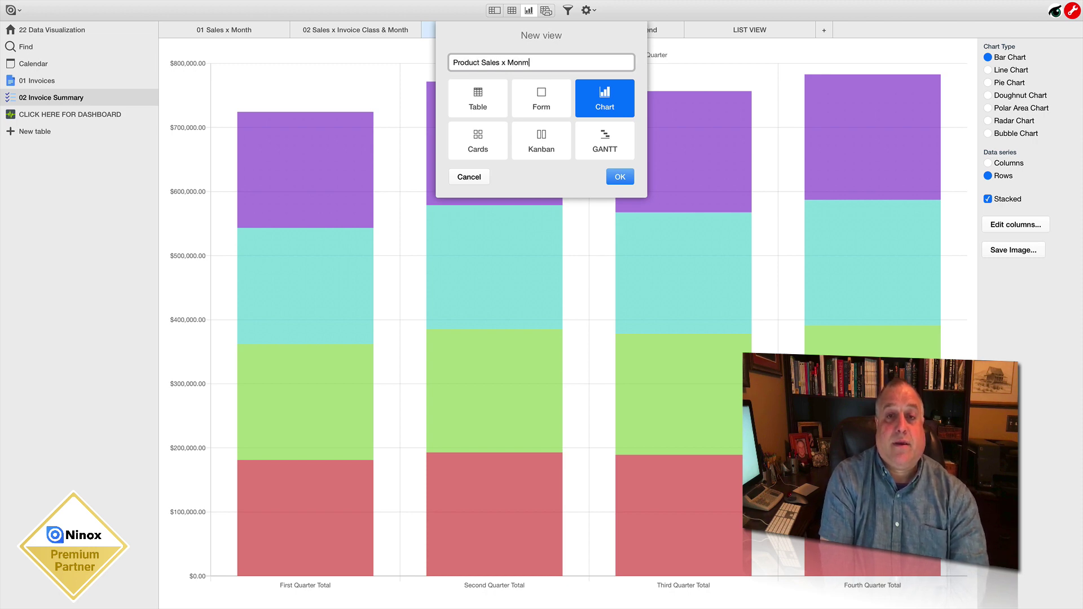
type("t")
key("BackSpace")
key("BackSpace")
type("th")
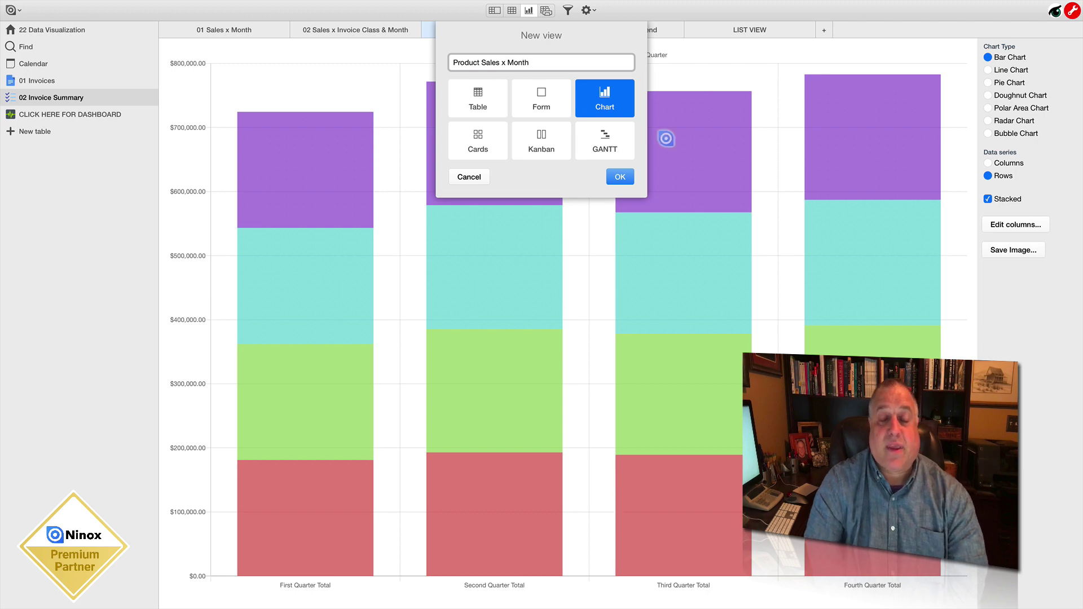
left_click(611, 105)
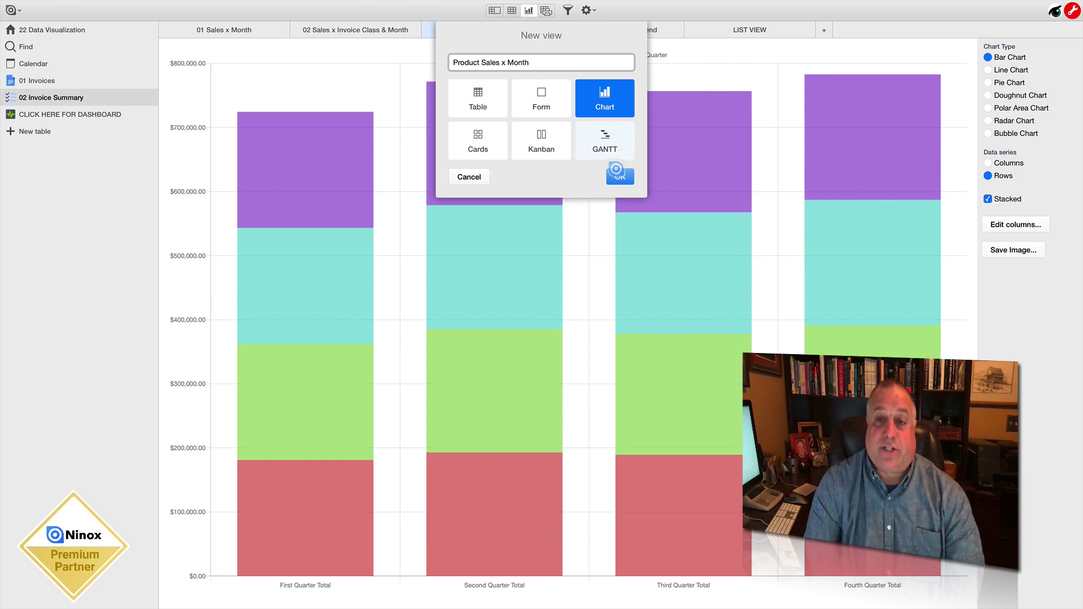
left_click(620, 177)
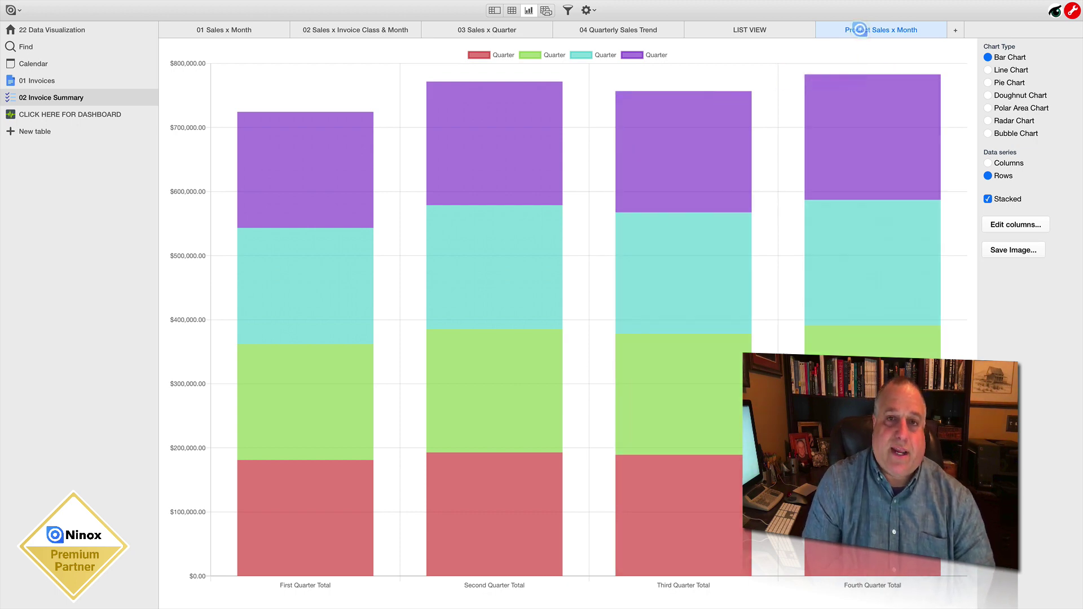
left_click(859, 29)
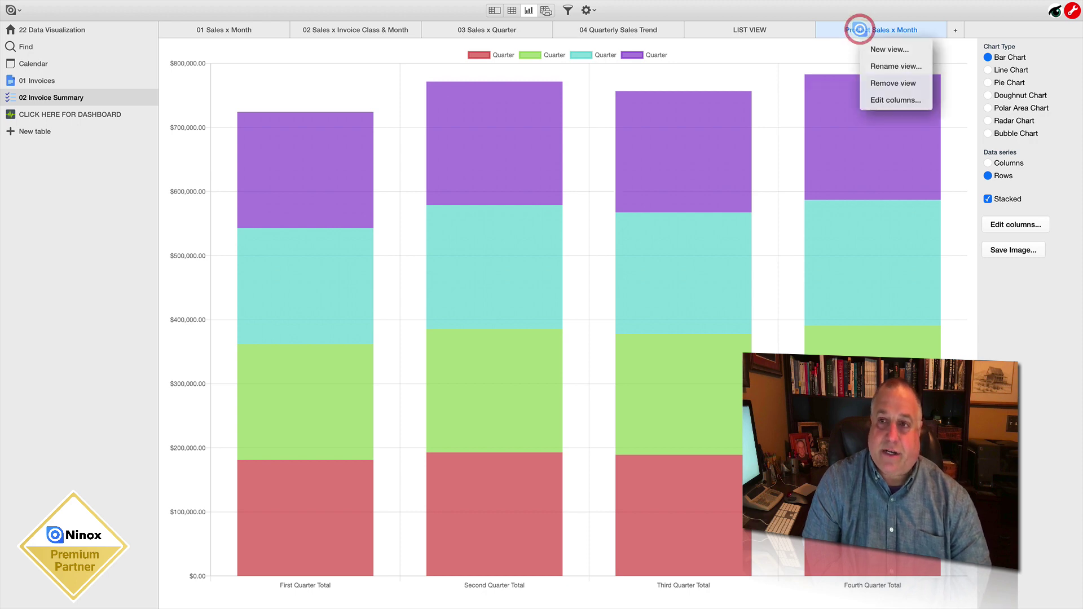
left_click(882, 100)
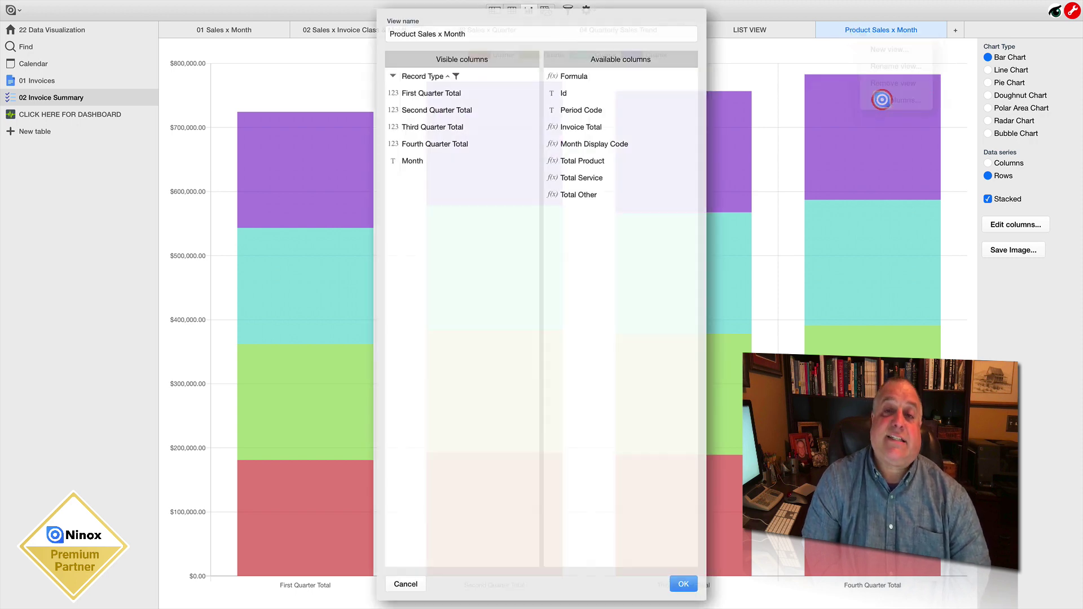
key("Return")
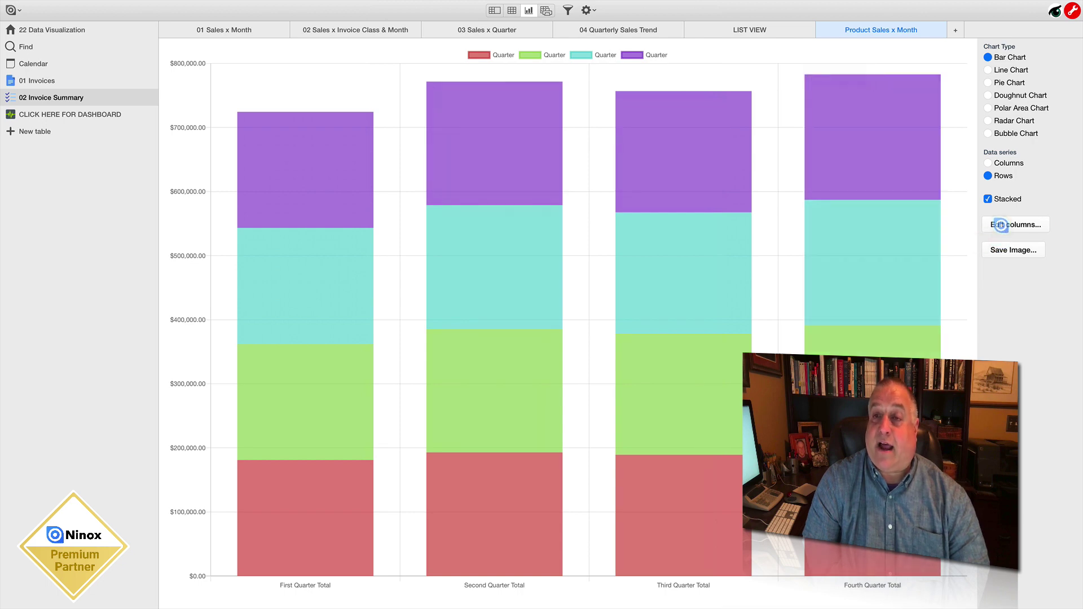
Hide the First, Second, Third and Fourth Quarter Total columns in the Product Sales x Month column configuration.
left_click(1002, 224)
left_click(480, 76)
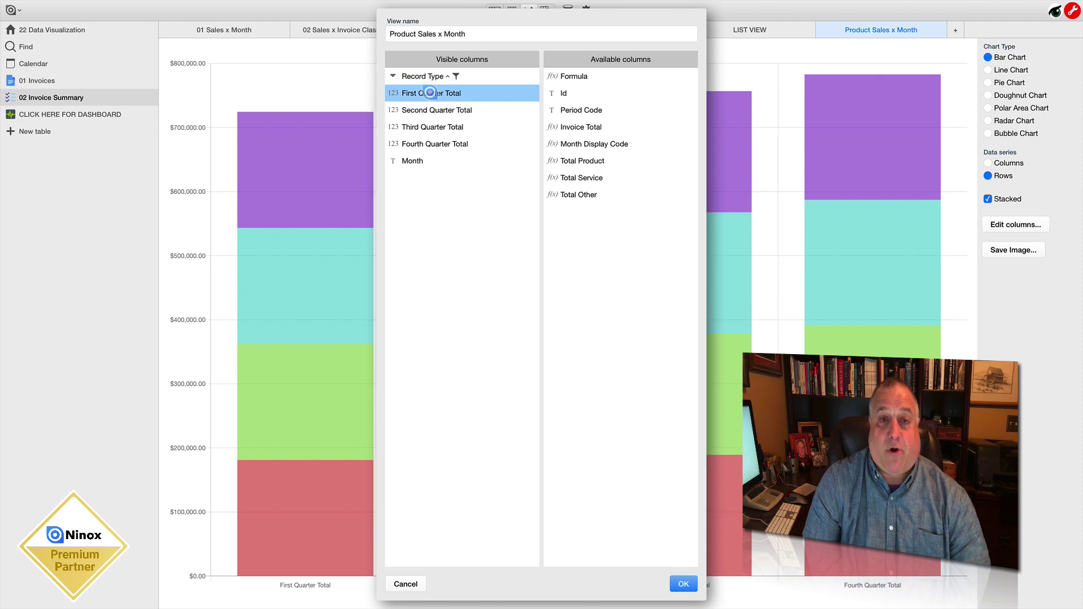
left_click(437, 93)
left_click(399, 337)
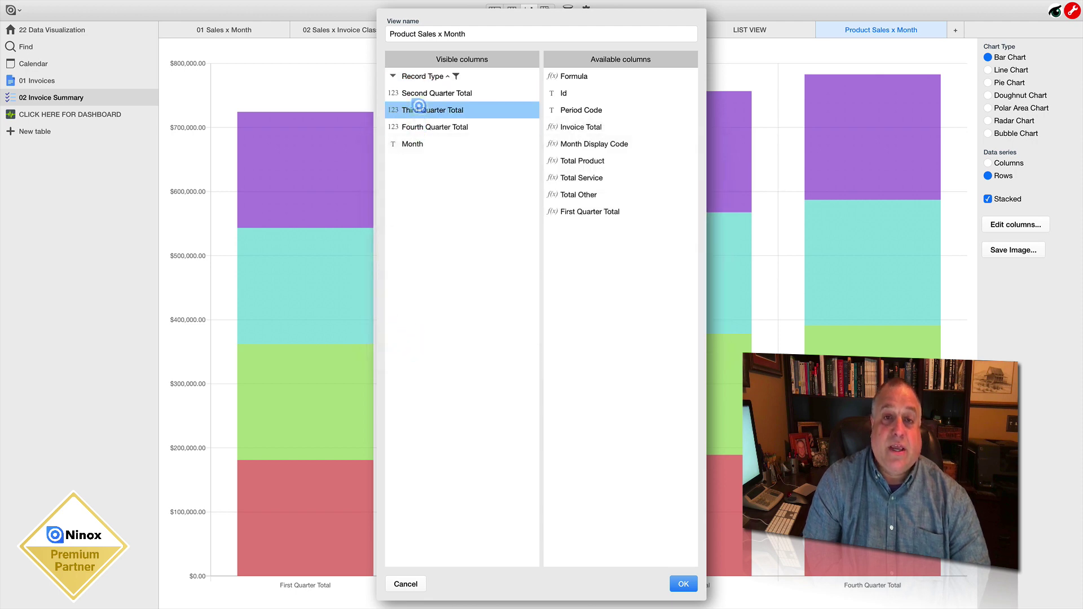
left_click(428, 93)
left_click(400, 335)
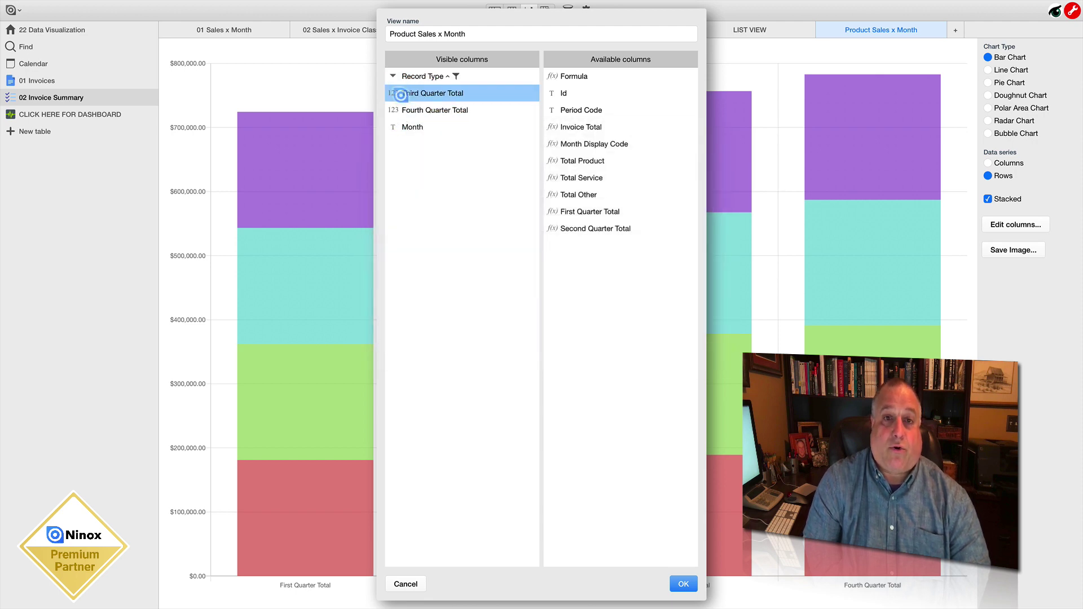
left_click(396, 93)
left_click(391, 337)
left_click(394, 93)
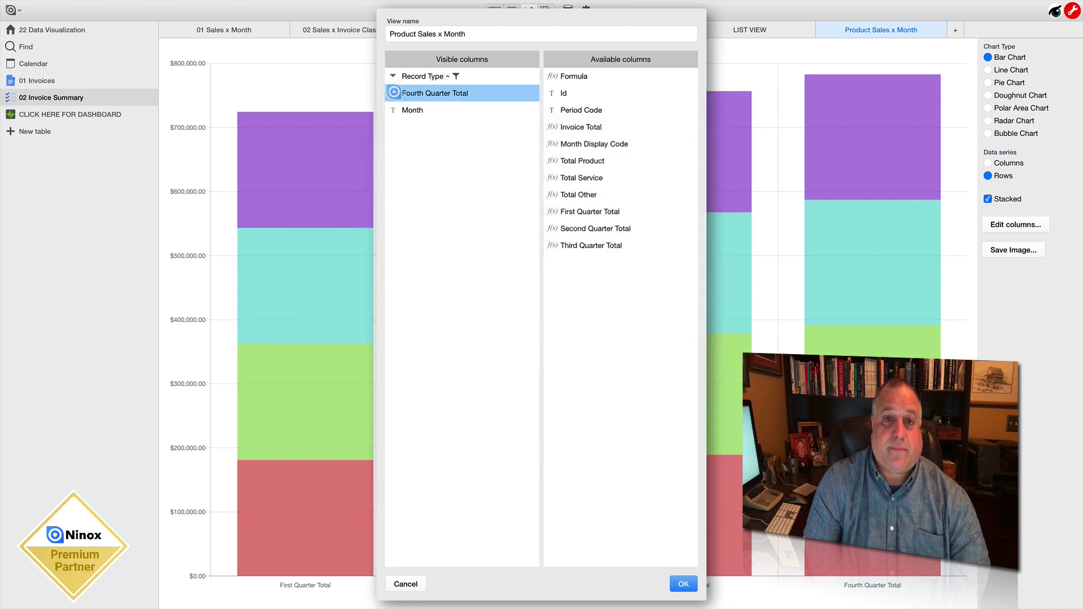
left_click(394, 336)
Move the Month column above Record Type and filter Record Type to Month instead of Quarter.
left_click_drag(420, 93, 446, 76)
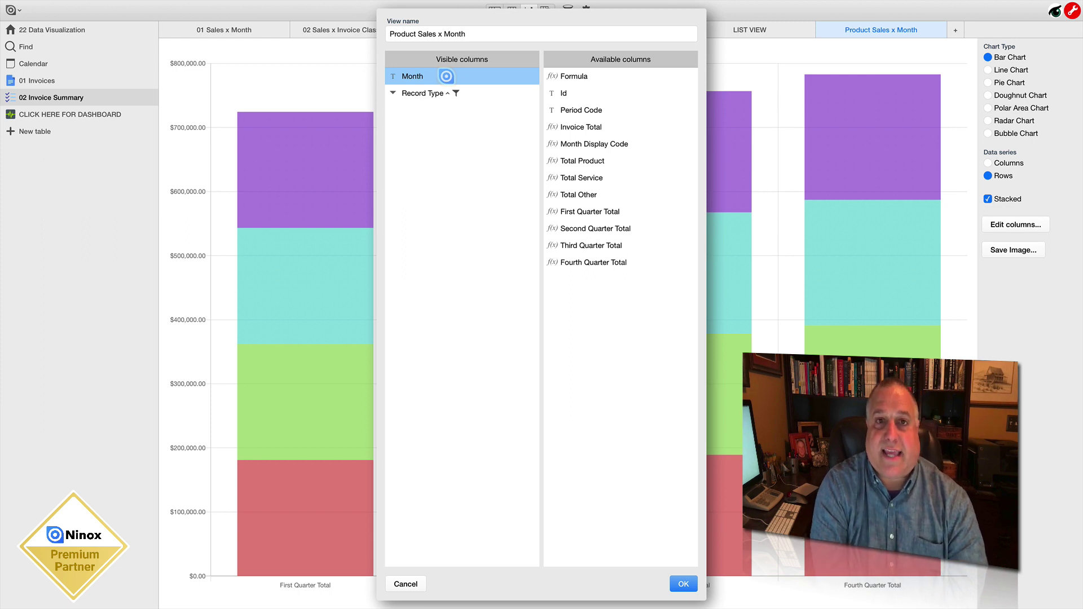
left_click(422, 93)
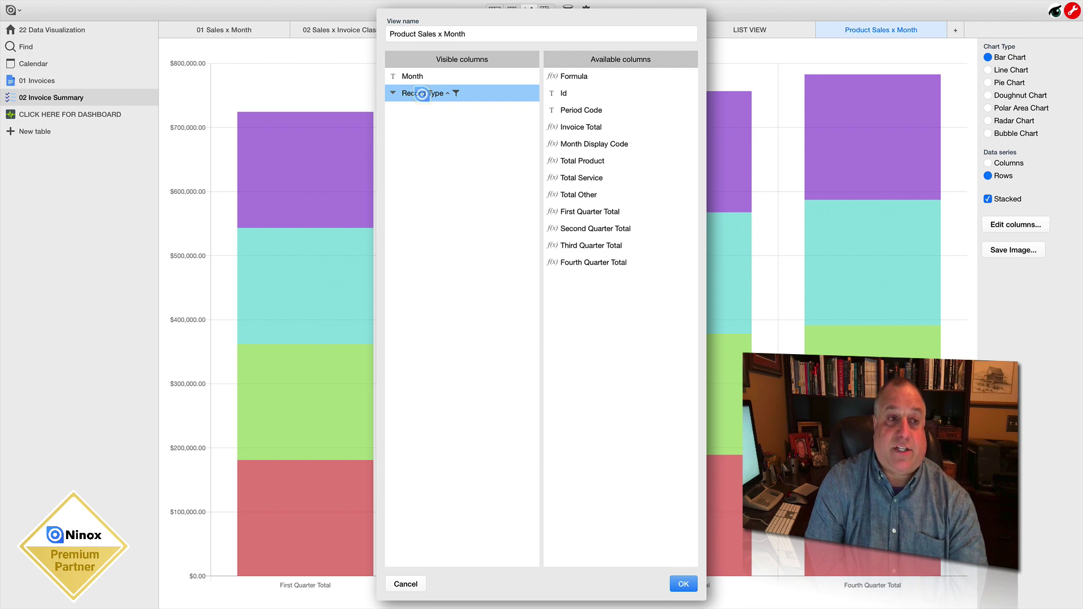
left_click(421, 93)
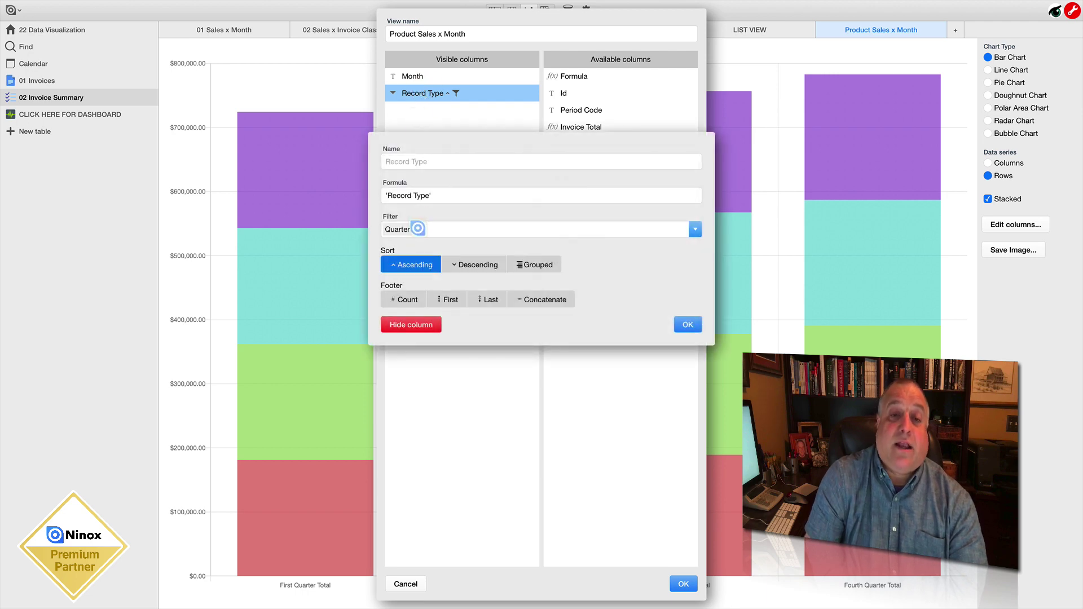
left_click(417, 228)
left_click(391, 263)
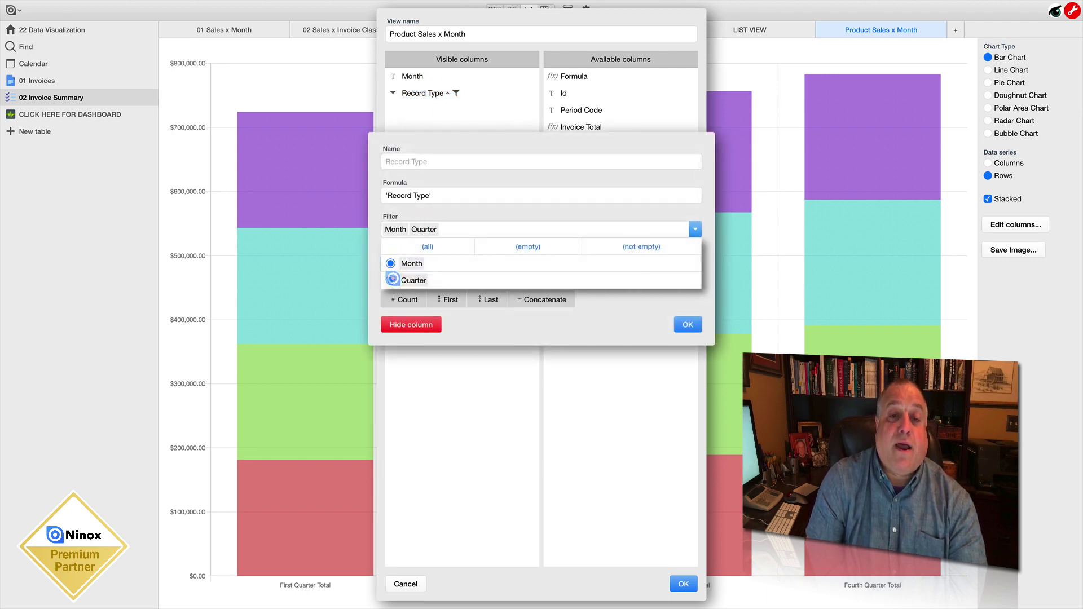
left_click(392, 279)
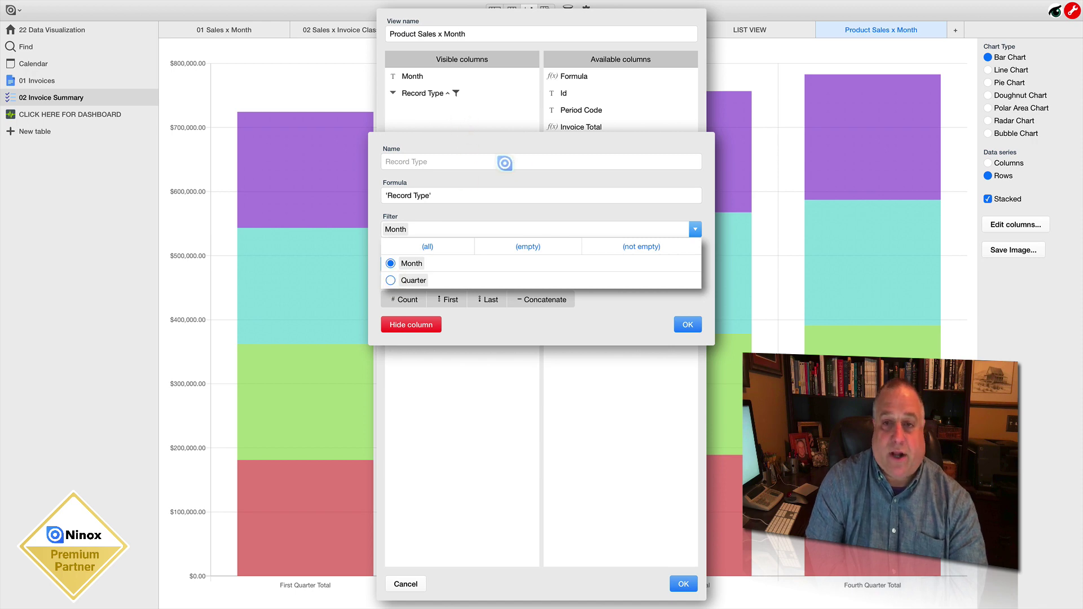
left_click(519, 153)
left_click(688, 323)
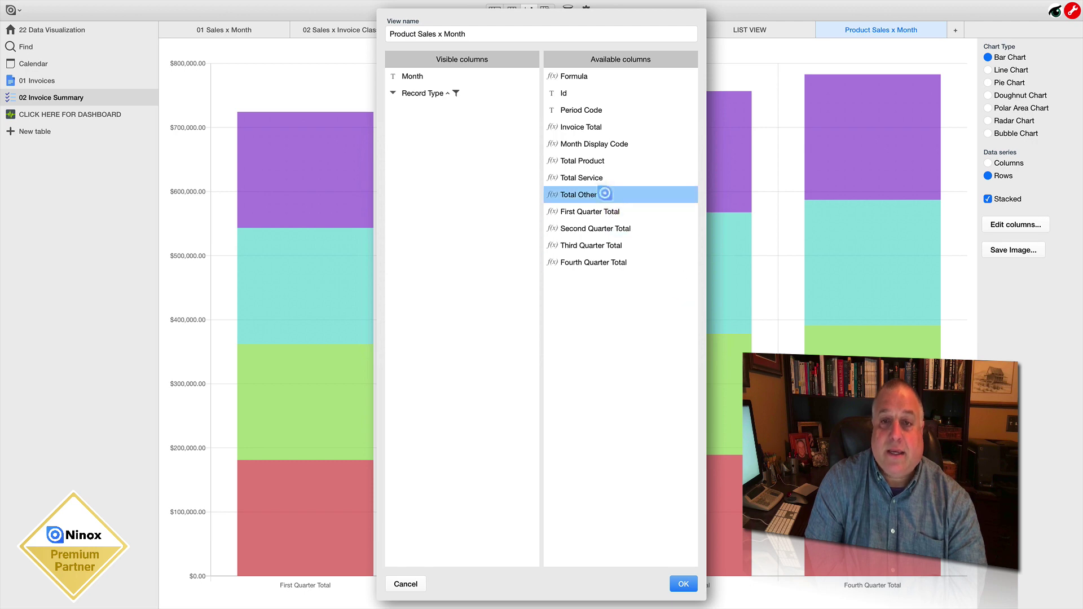
Add Total Product to the visible columns, apply the column configuration, and turn off stacking for the bars.
left_click_drag(590, 162, 502, 161)
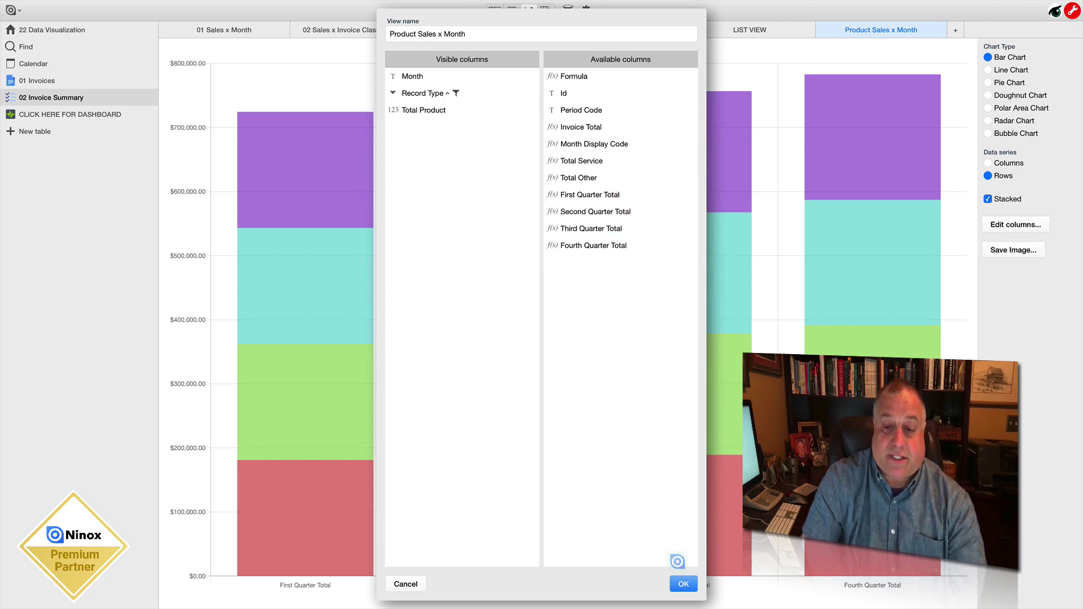
left_click(677, 581)
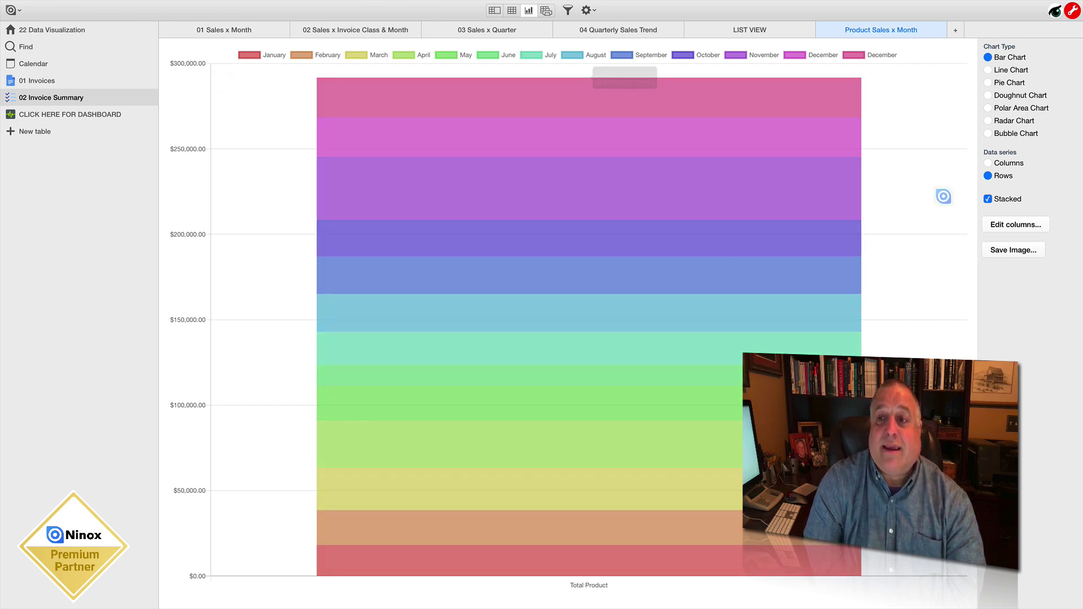
left_click(988, 199)
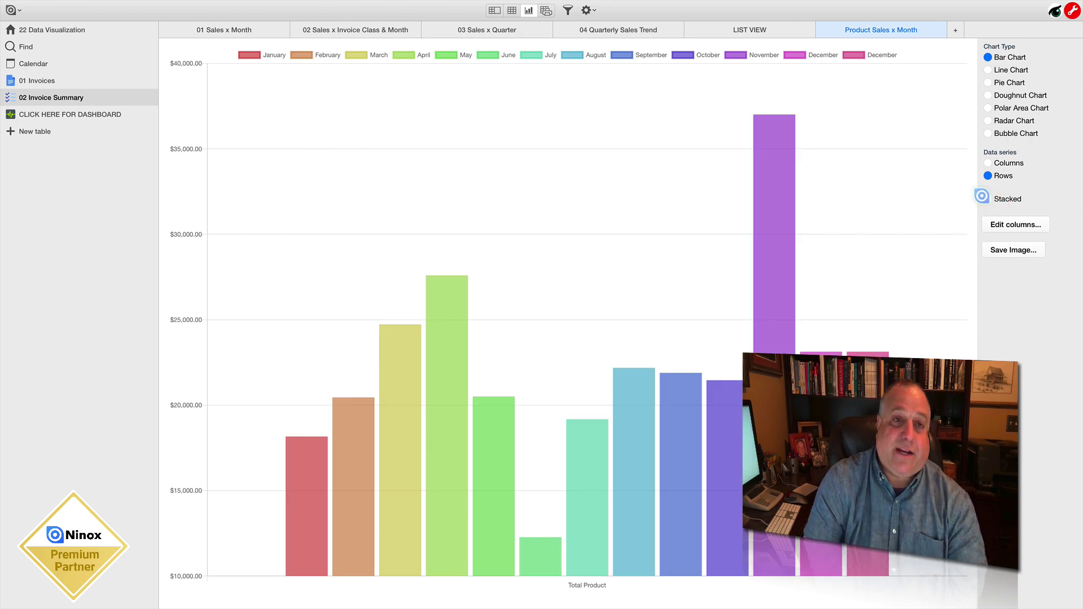
Hide the February, March, May, June, August, September, November and first December series in the Product Sales x Month chart.
mouse_move(305, 457)
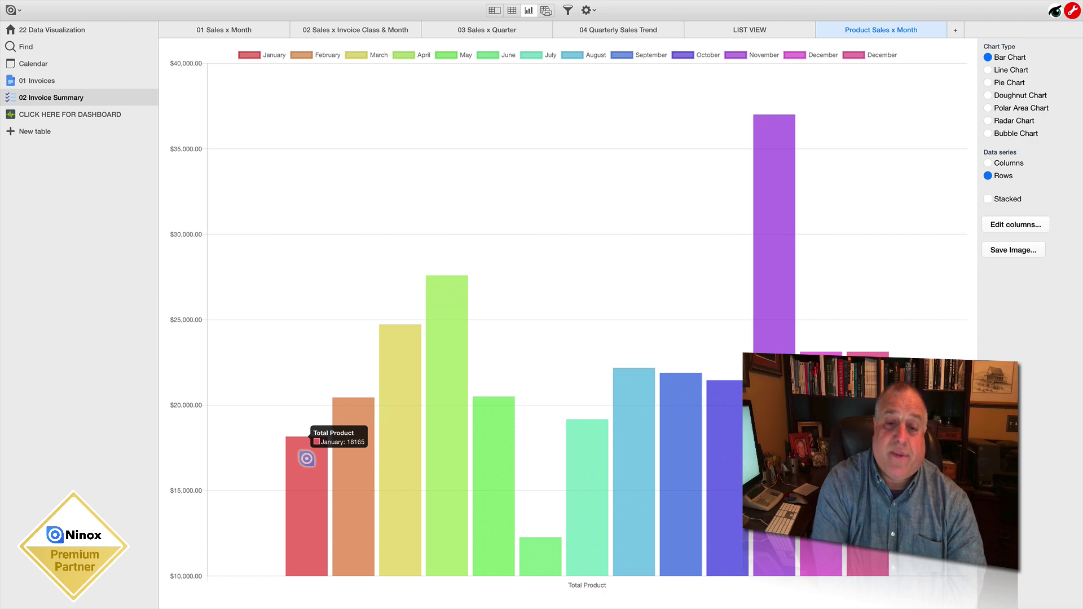
mouse_move(778, 246)
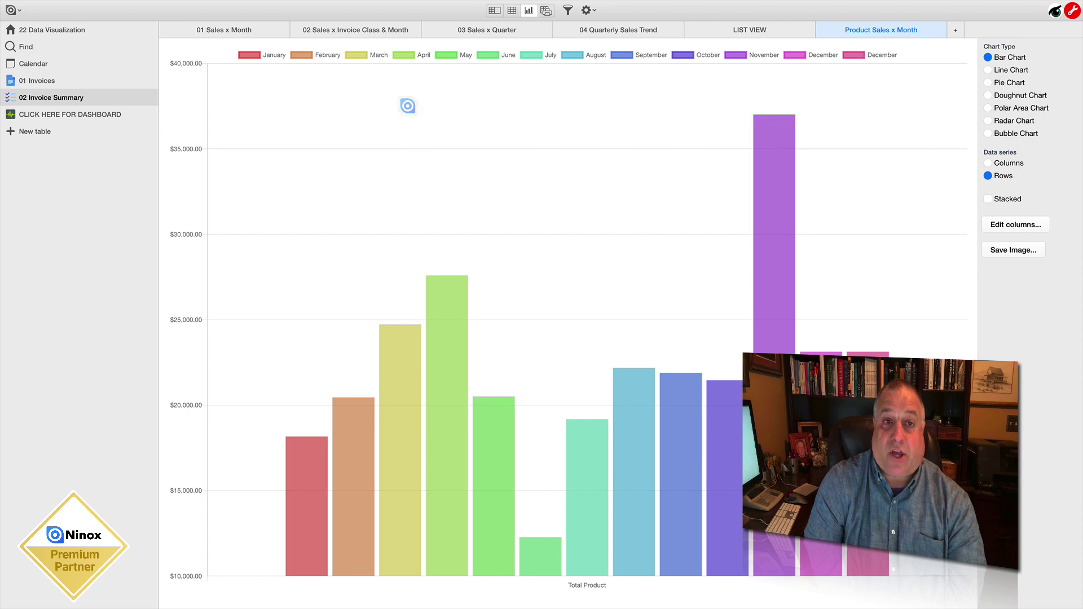
left_click(329, 55)
left_click(378, 55)
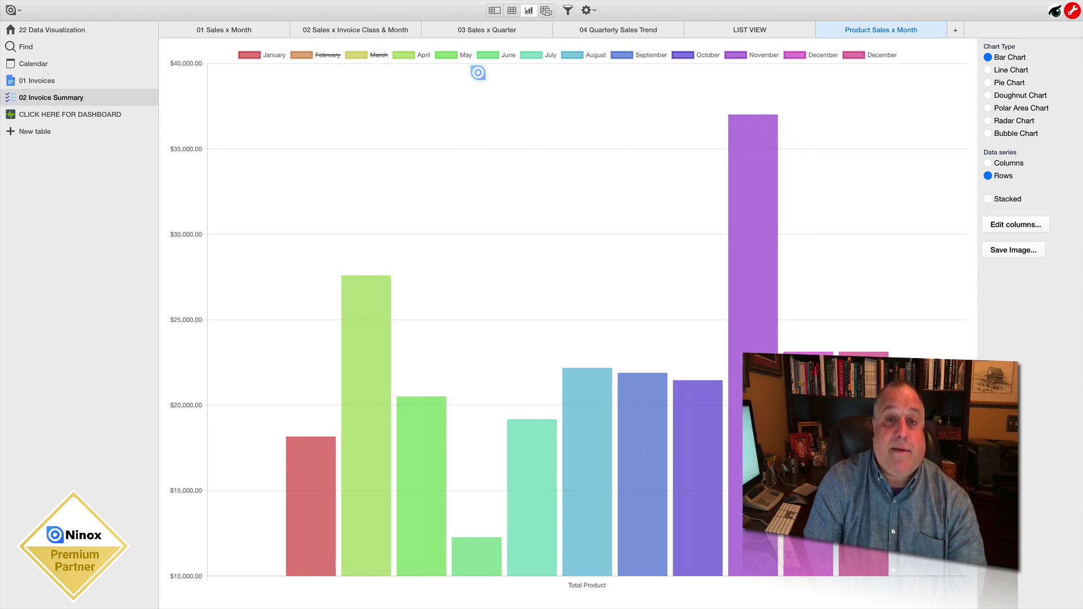
left_click(466, 55)
left_click(500, 55)
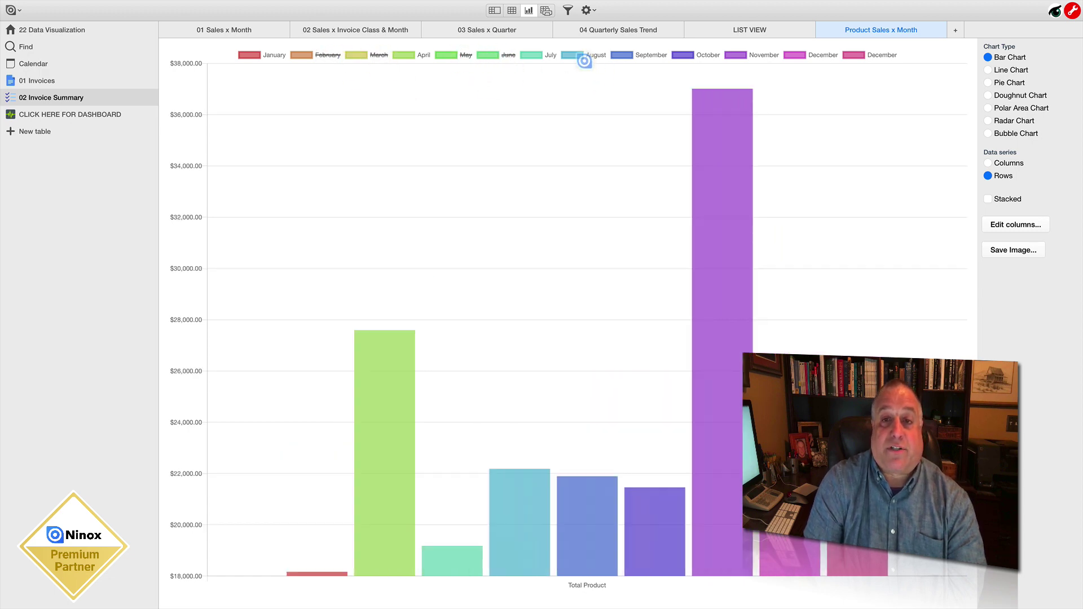
left_click(584, 55)
left_click(648, 56)
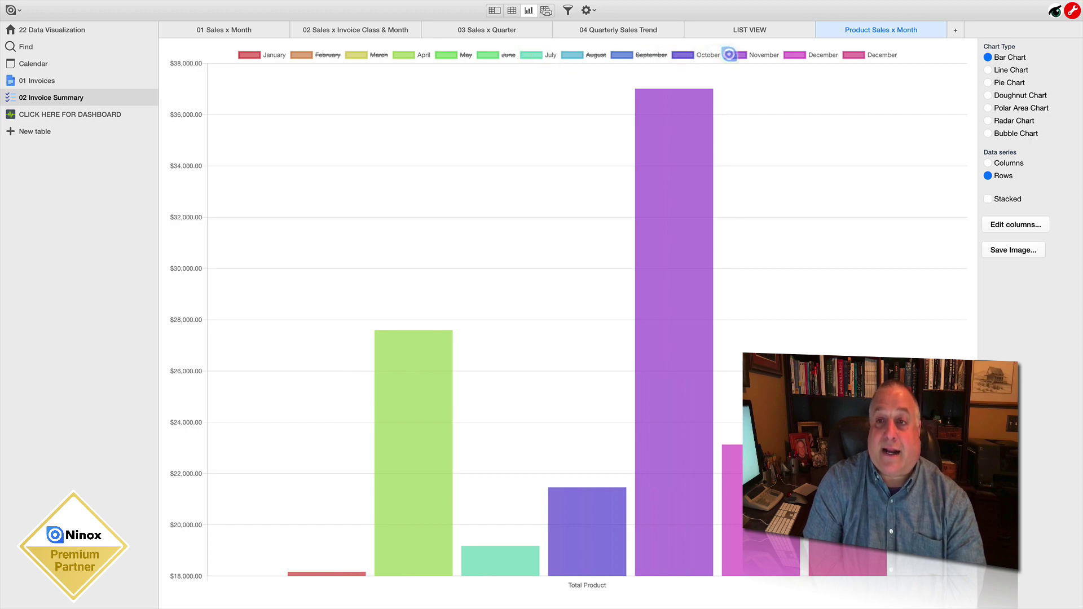
left_click(732, 55)
left_click(785, 55)
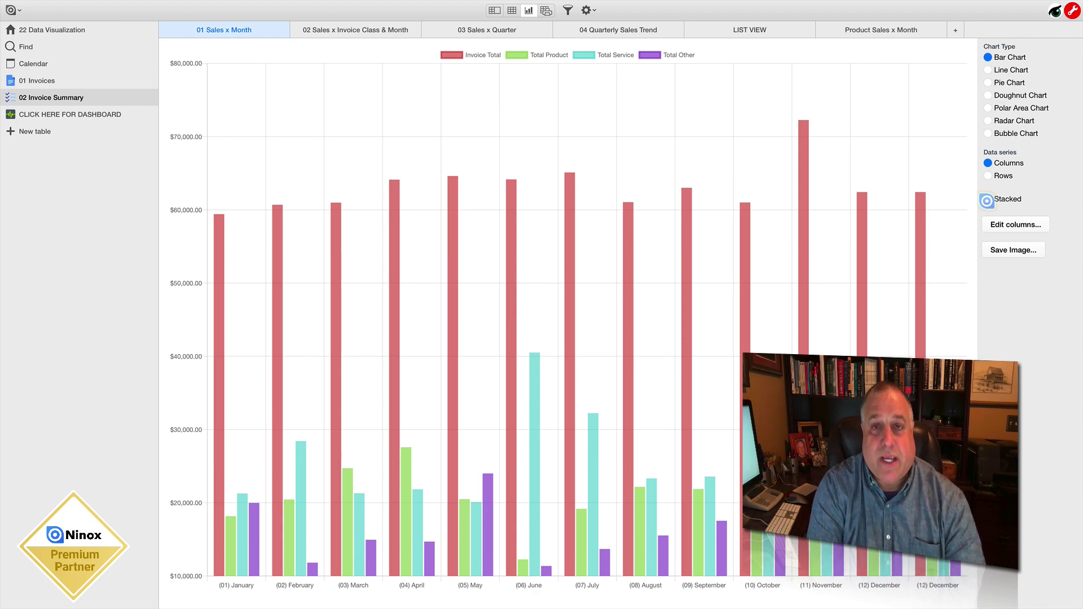
Check the column configuration of the 01 Sales x Month chart, including the Month Display Code column.
left_click(1008, 224)
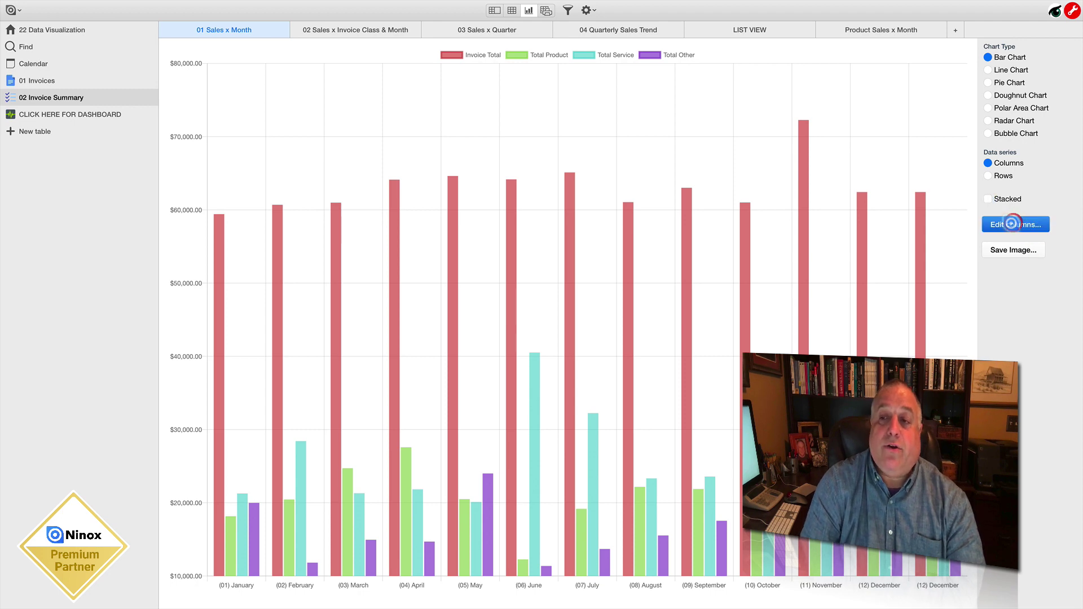
left_click(415, 82)
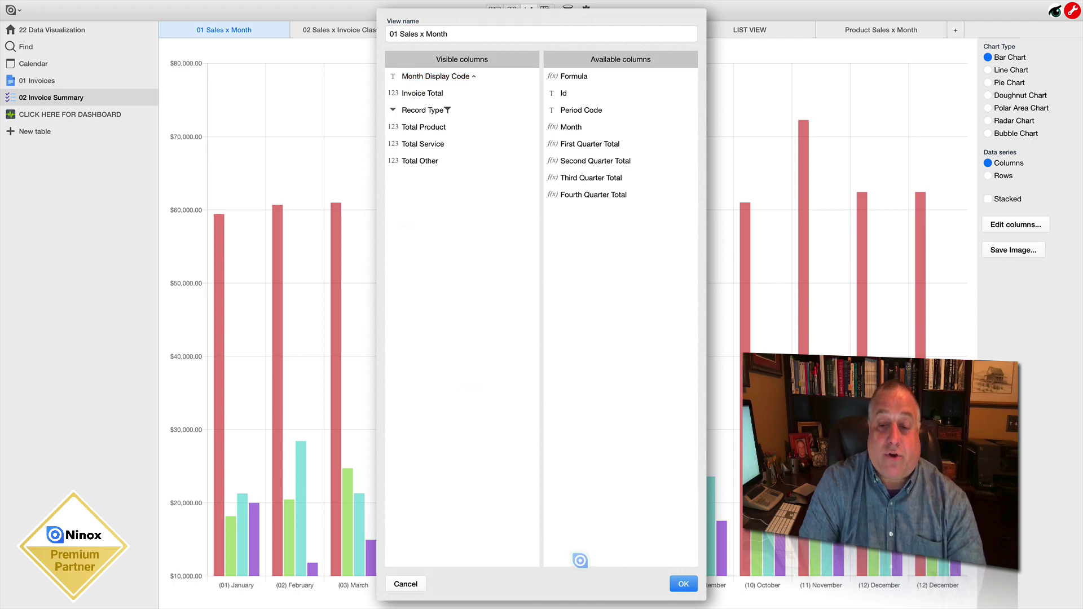
Close the column configuration and start a new view named "Name of View" for the 02 Invoice Summary table.
left_click(679, 584)
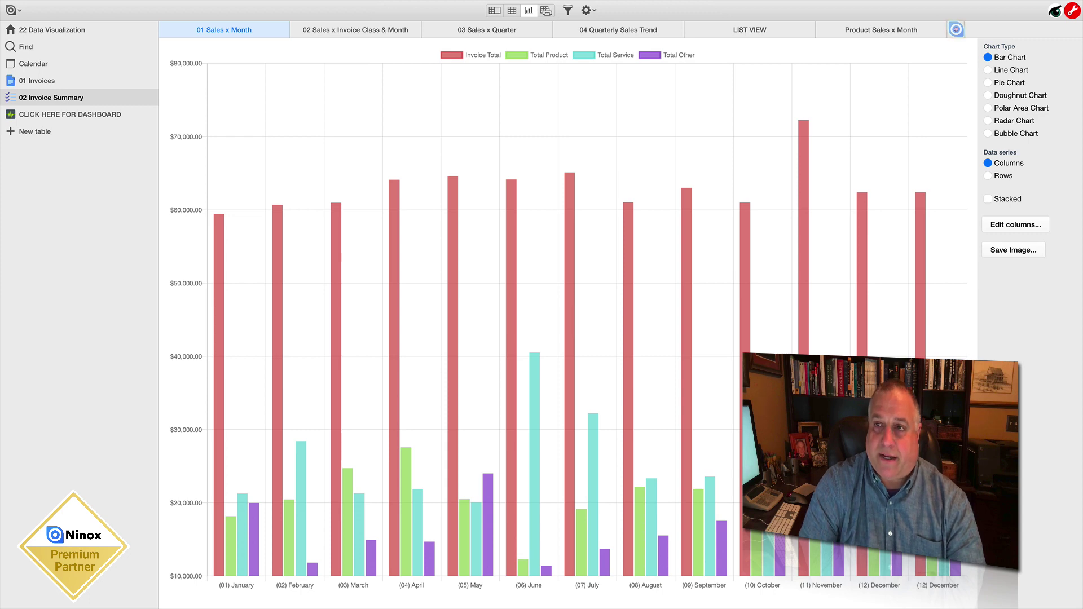
left_click(955, 30)
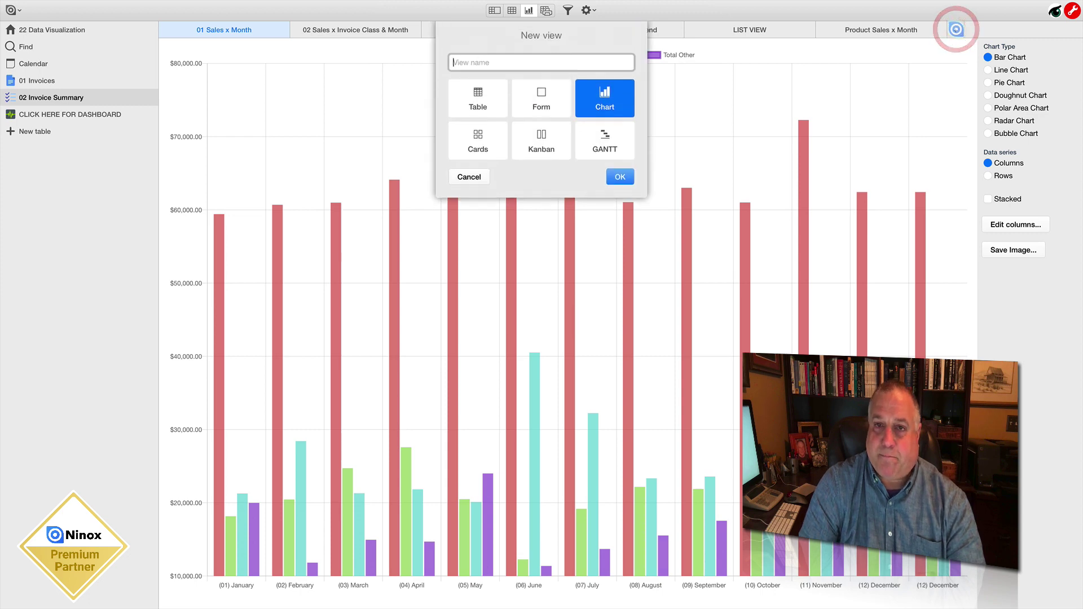
left_click(485, 60)
type("Name of")
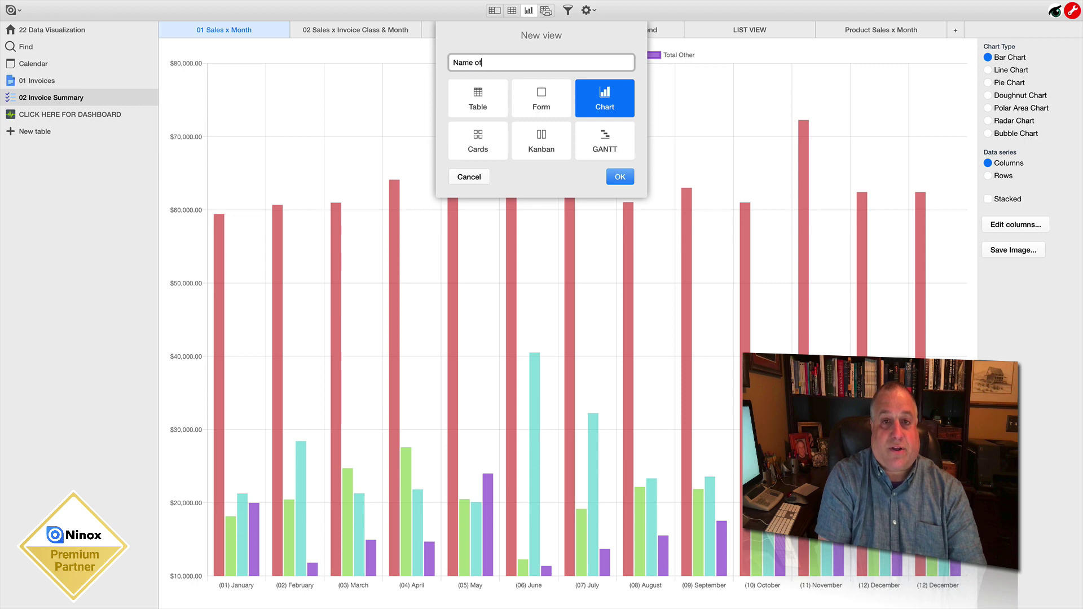
type(" View")
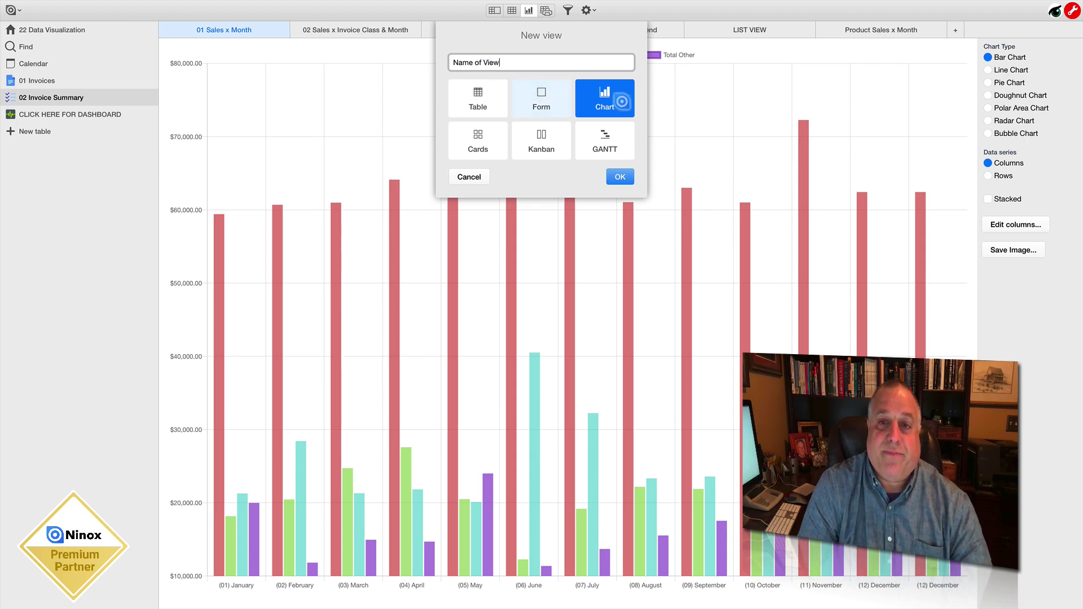
Try the Table, Form, Cards, Kanban and GANTT view types, and create the view as a Chart.
left_click(608, 97)
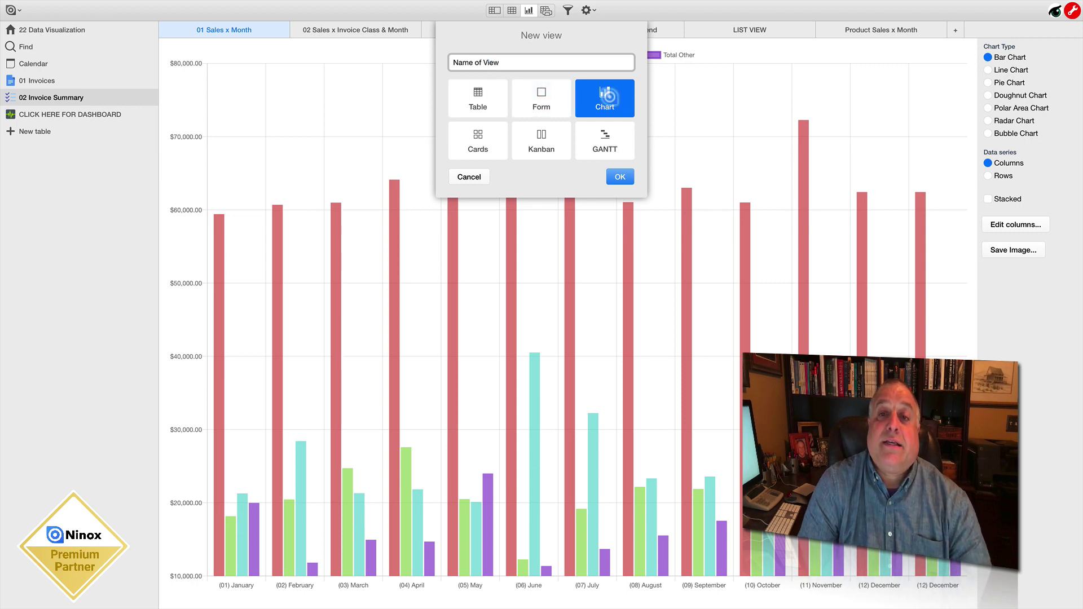
left_click(478, 97)
left_click(527, 103)
left_click(482, 135)
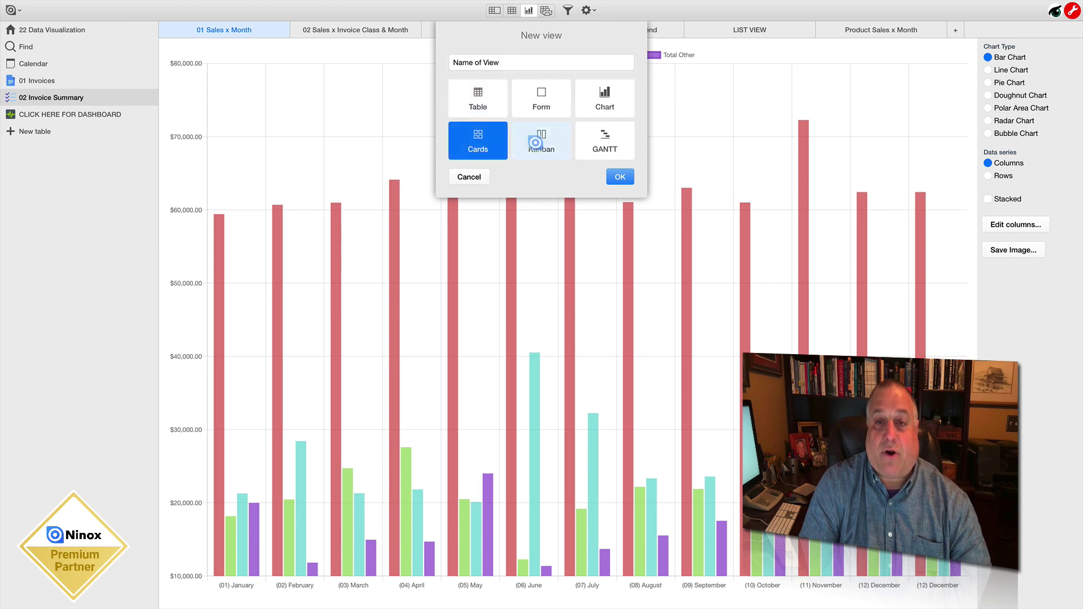
left_click(542, 138)
left_click(604, 138)
left_click(603, 96)
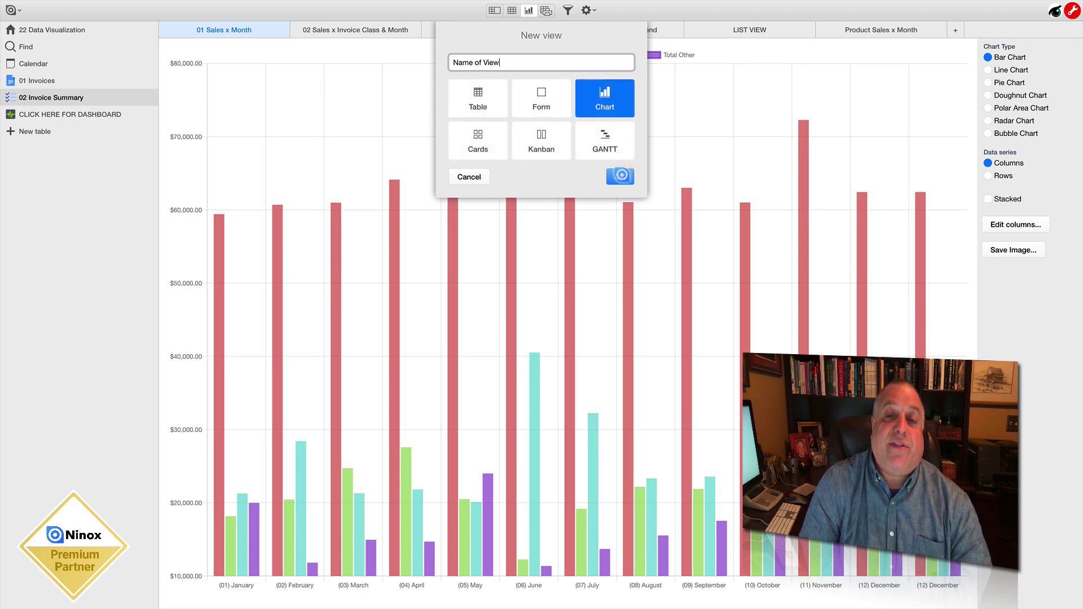
left_click(620, 176)
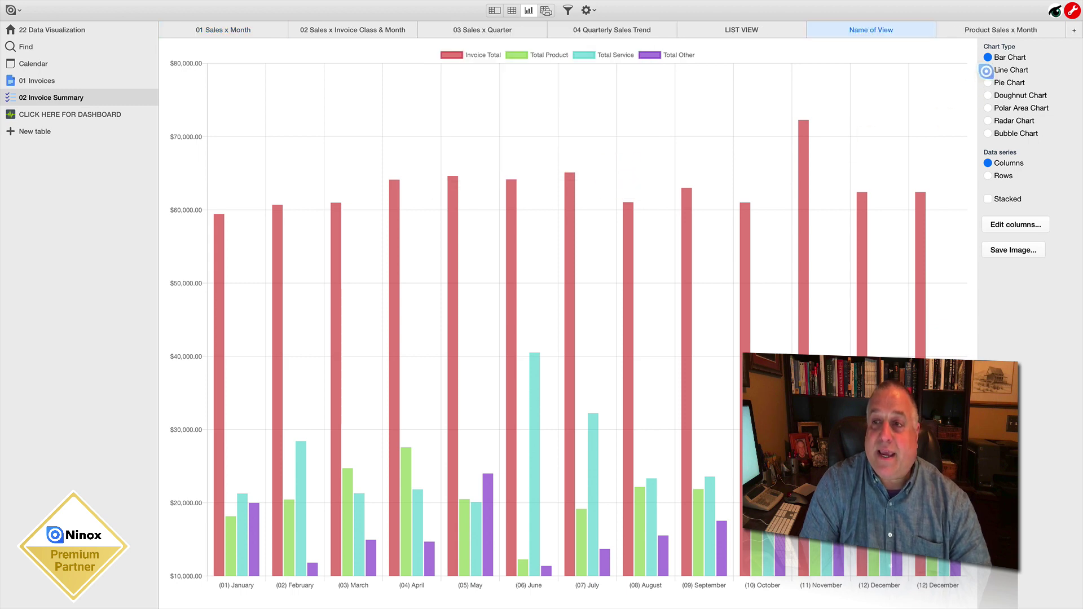
Preview the Name of View chart as line, pie and doughnut charts, and return it to a bar chart.
left_click(987, 70)
left_click(987, 83)
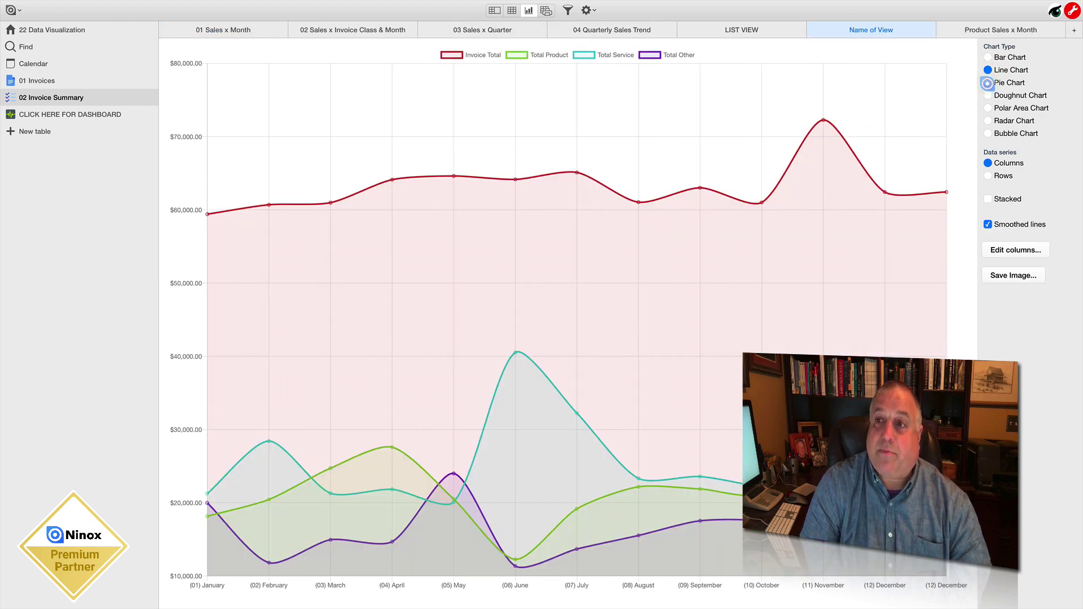
left_click(987, 96)
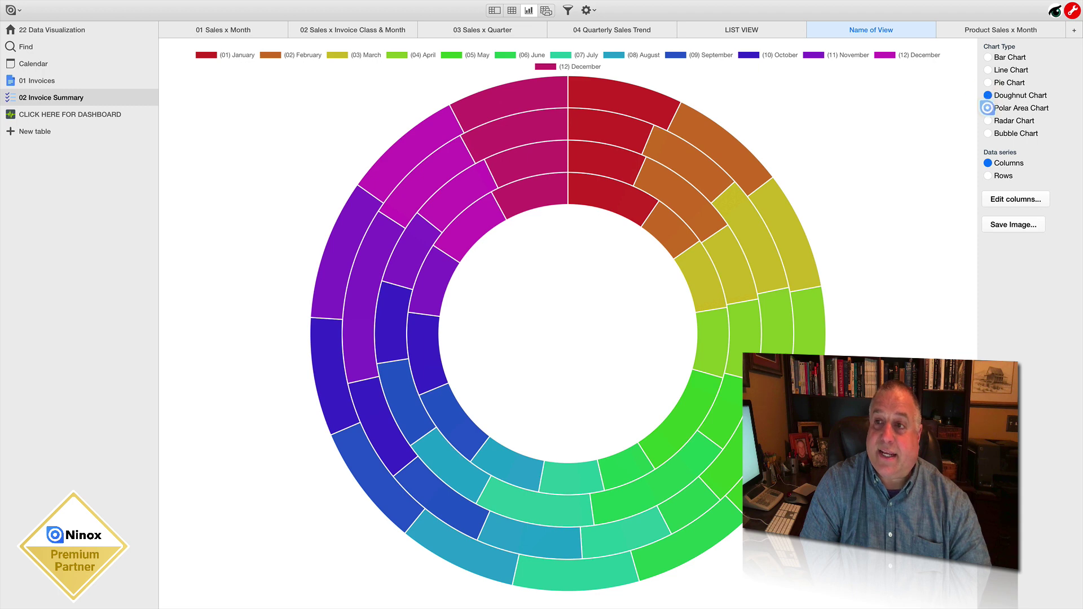
left_click(987, 57)
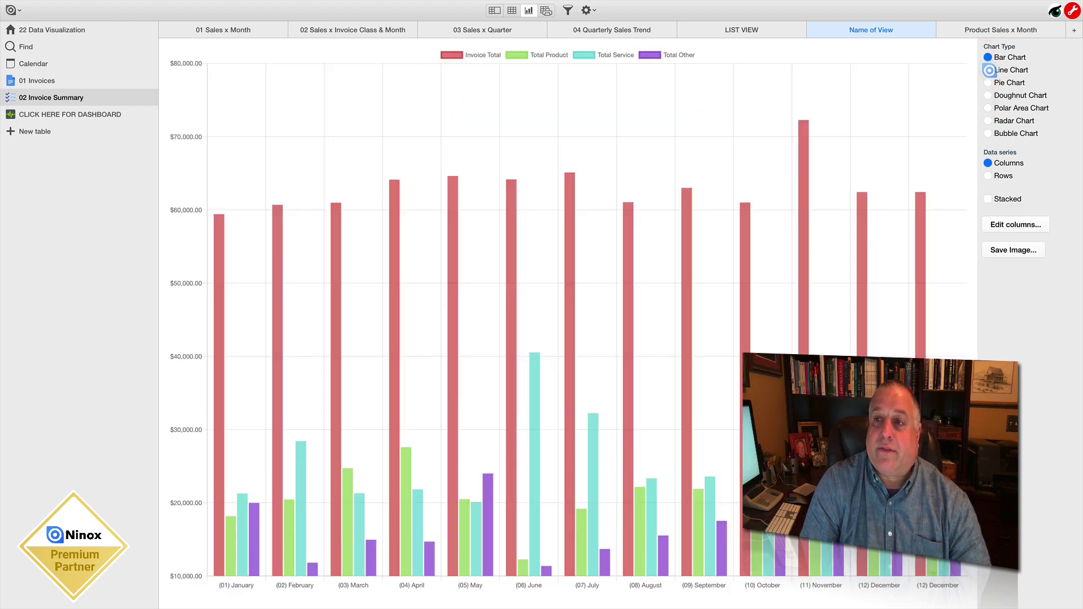
Stack the bars in the Name of View chart, comparing them with the unstacked version.
left_click(987, 200)
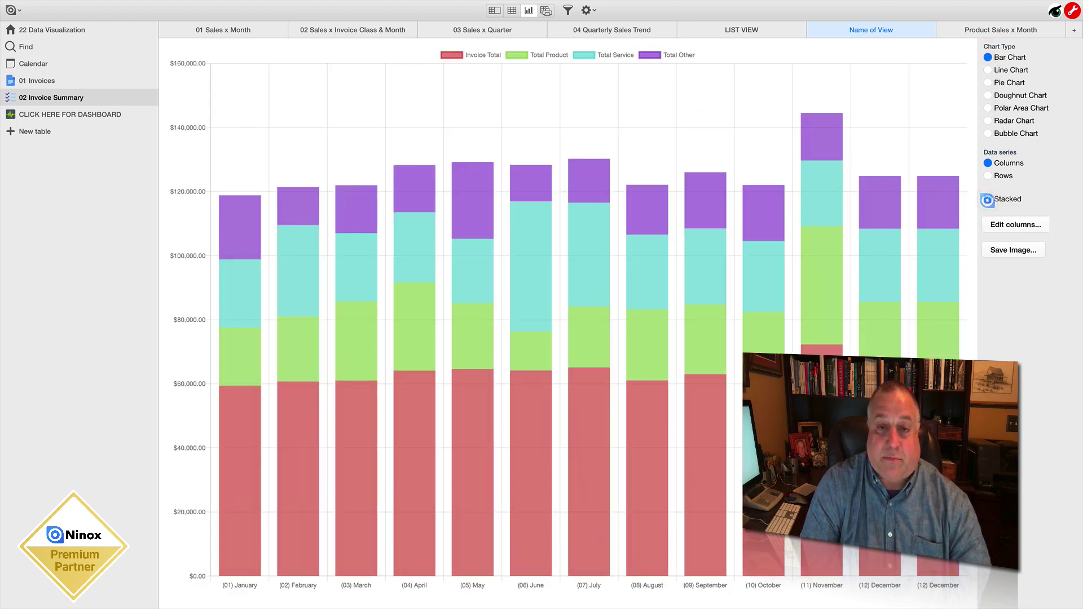
left_click(987, 200)
left_click(987, 200)
Switch the view to a line chart and toggle stacking and smoothed lines off and back on.
left_click(986, 69)
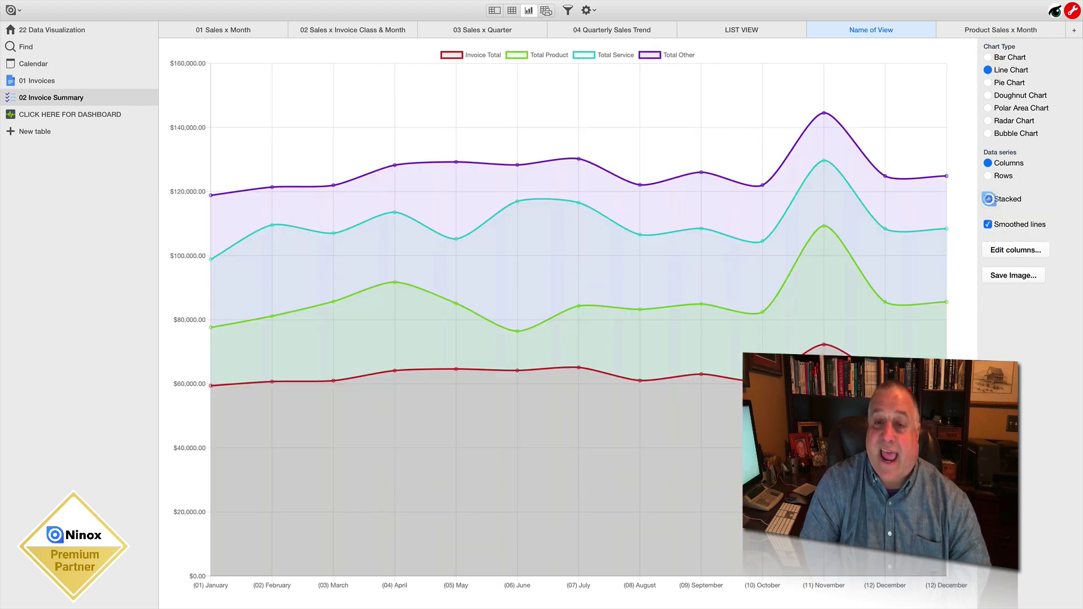
left_click(986, 199)
left_click(987, 199)
left_click(988, 223)
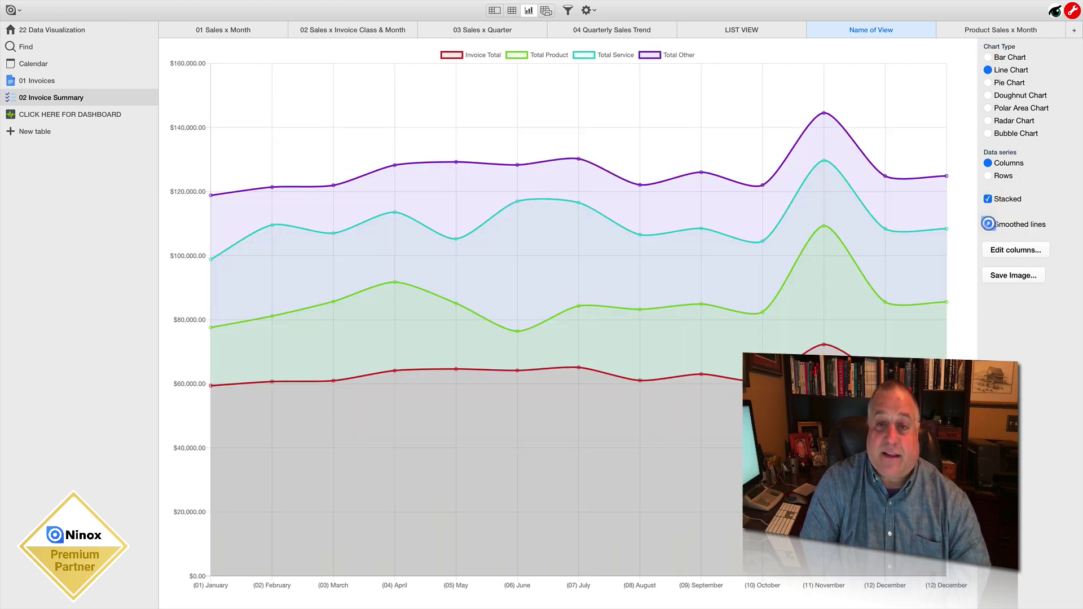
left_click(988, 223)
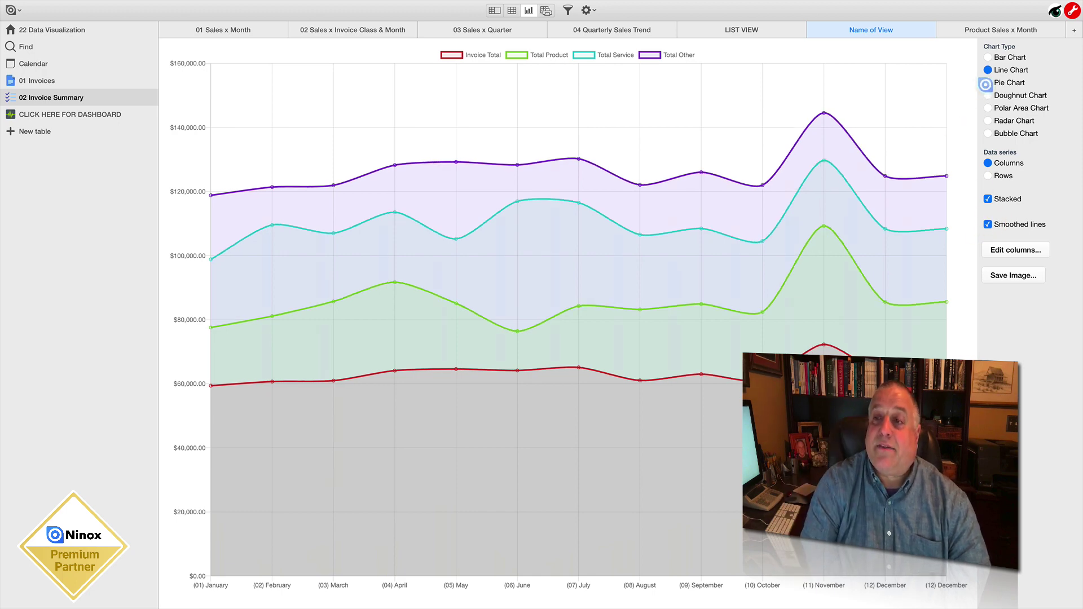
Compare the monthly sales data as pie, doughnut, stacked bar and line charts, ending on the pie chart.
left_click(987, 82)
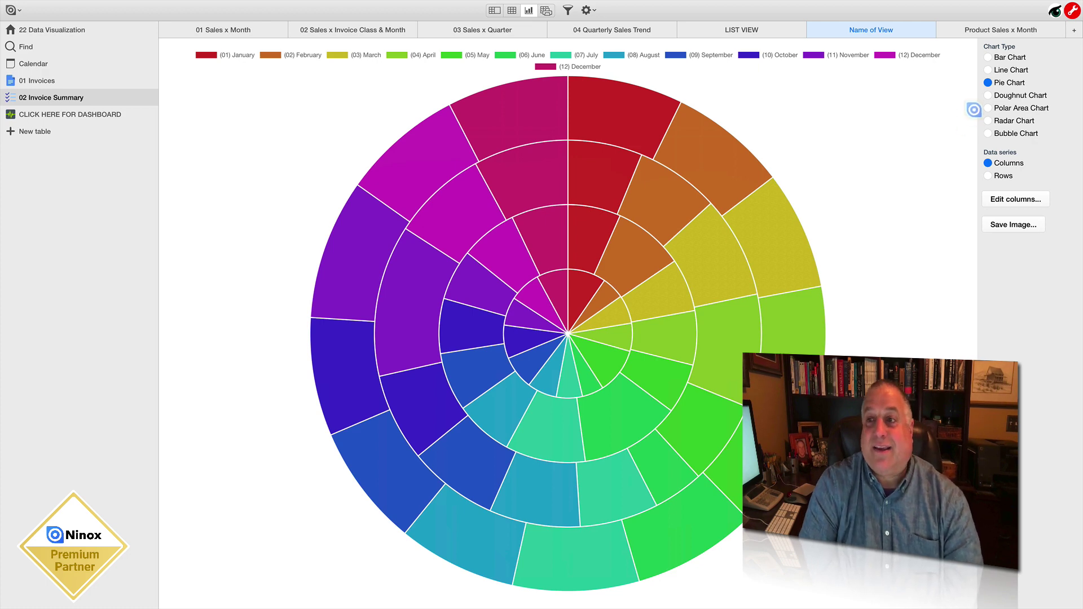
left_click(987, 94)
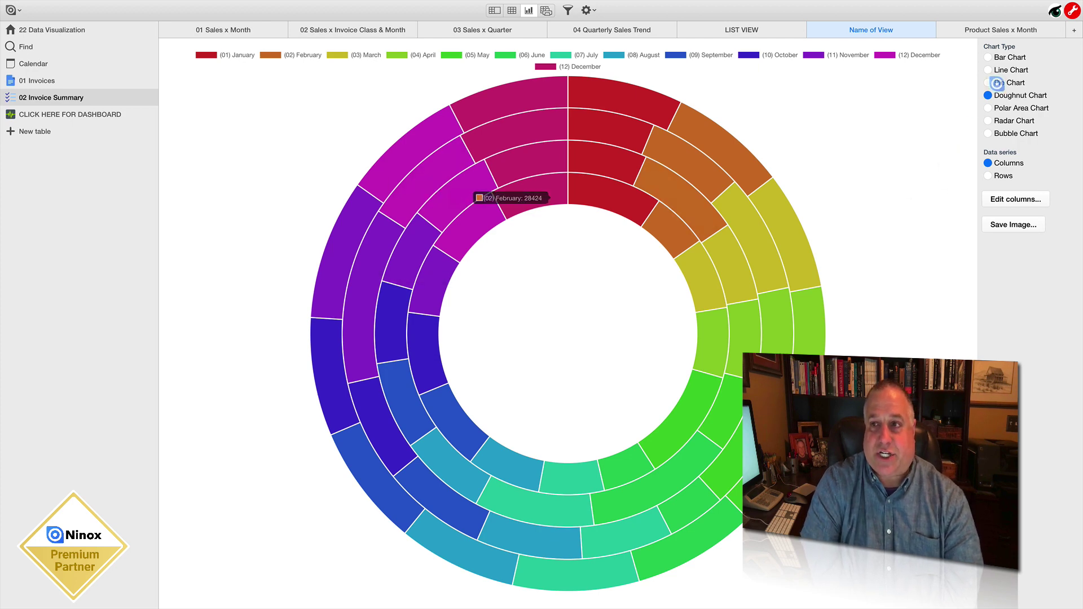
left_click(988, 82)
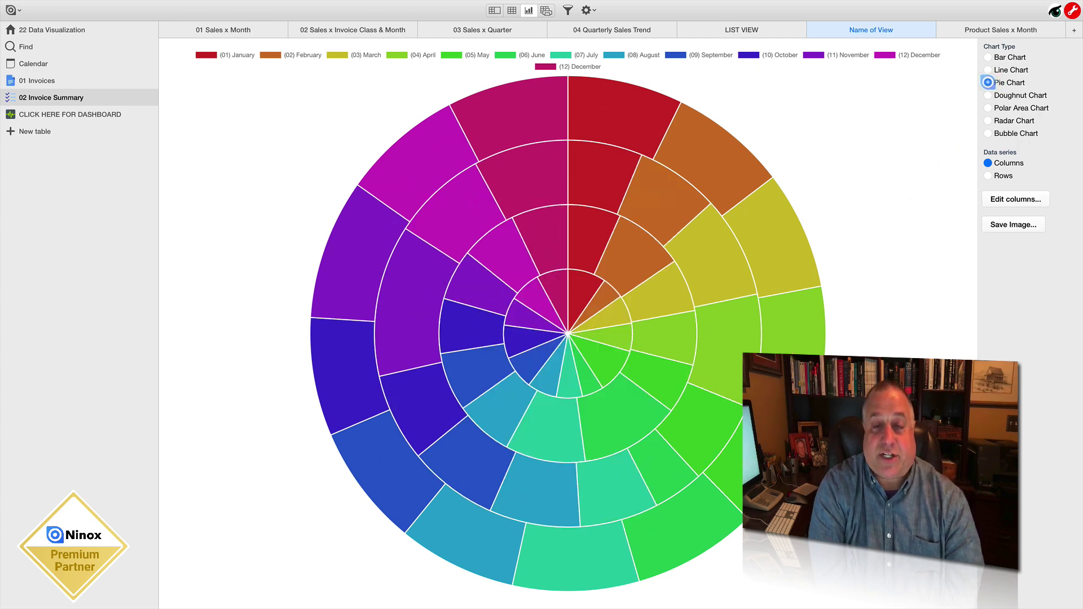
left_click(988, 57)
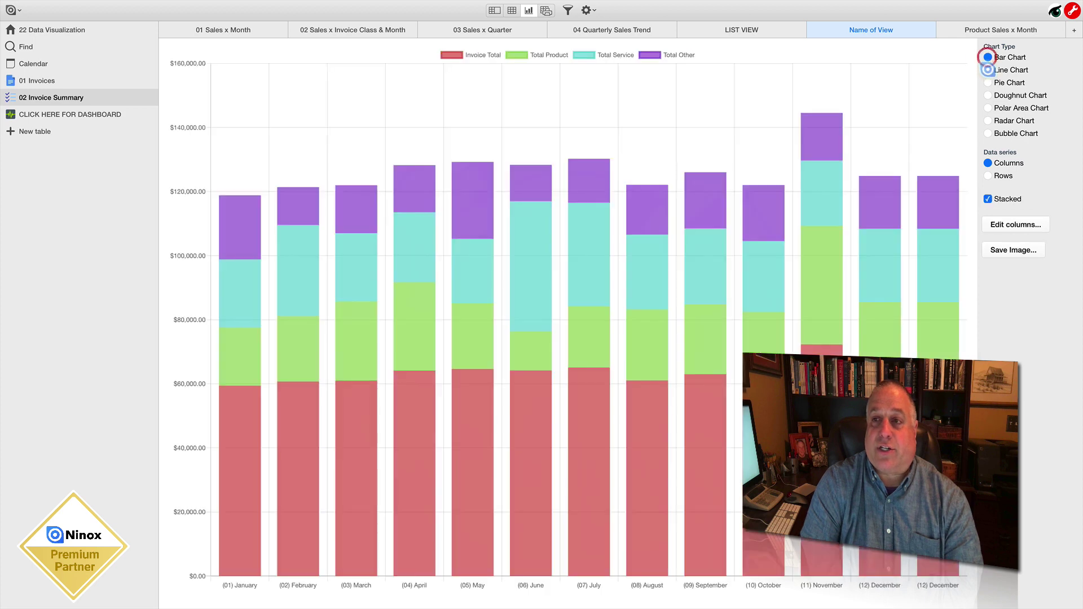
left_click(987, 70)
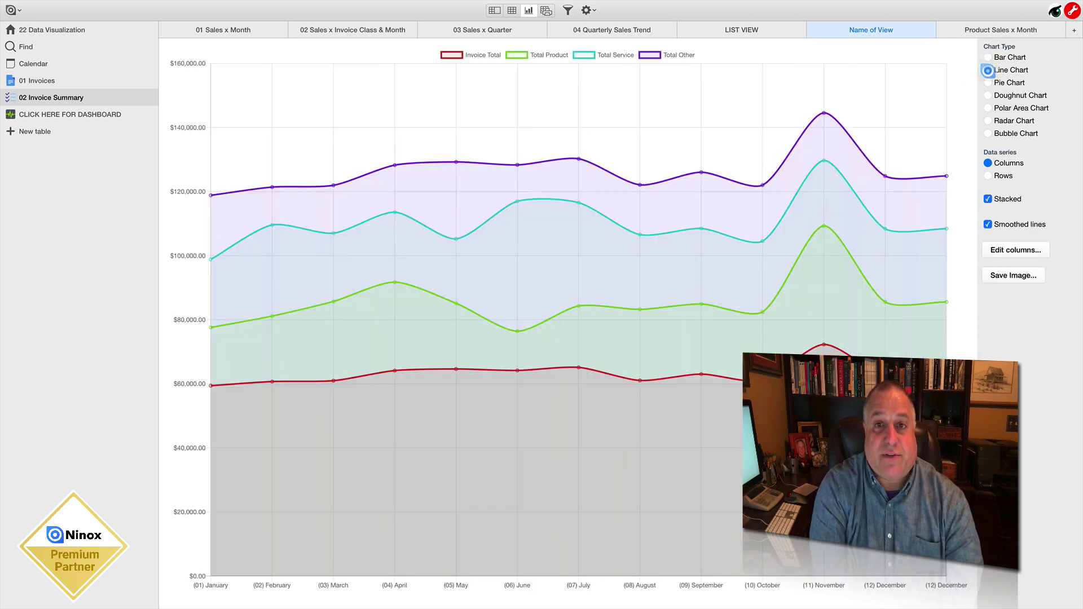
left_click(988, 83)
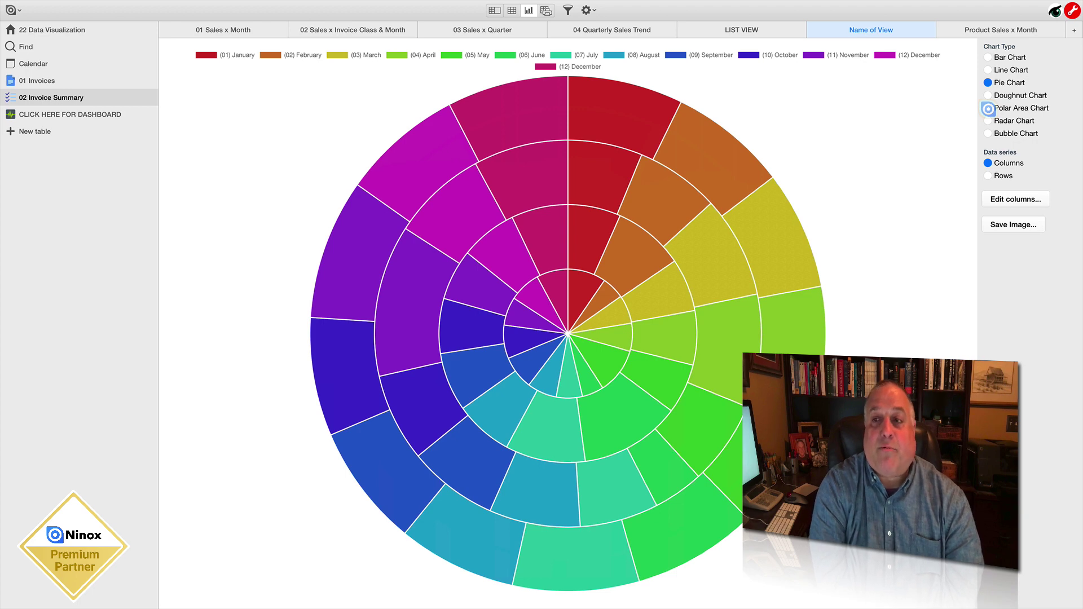
Display the data as a polar area chart, set the data series to rows, and change it to a radar chart.
left_click(987, 108)
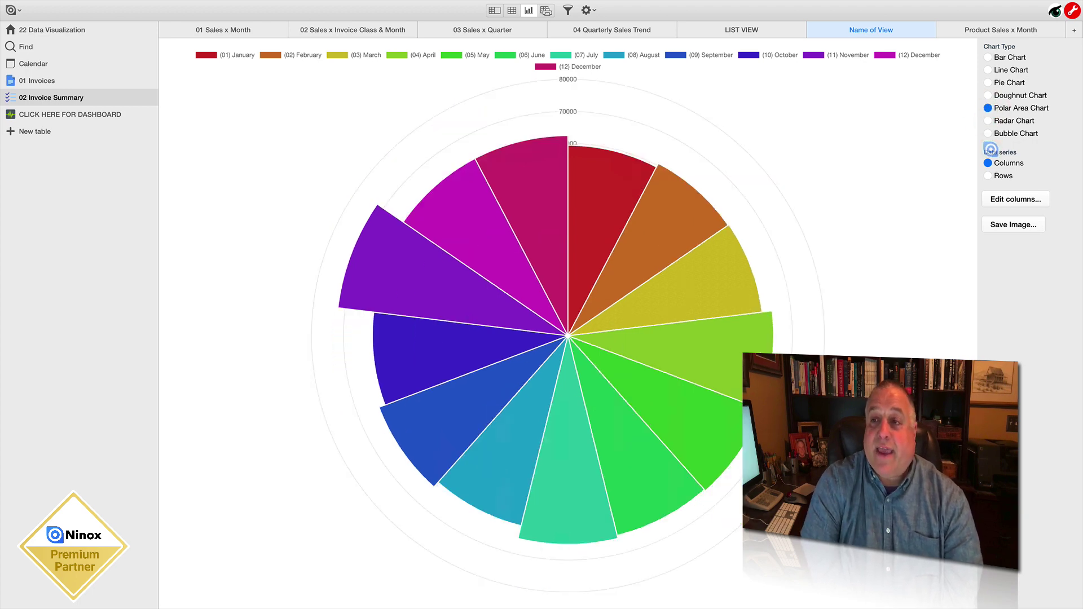
left_click(988, 176)
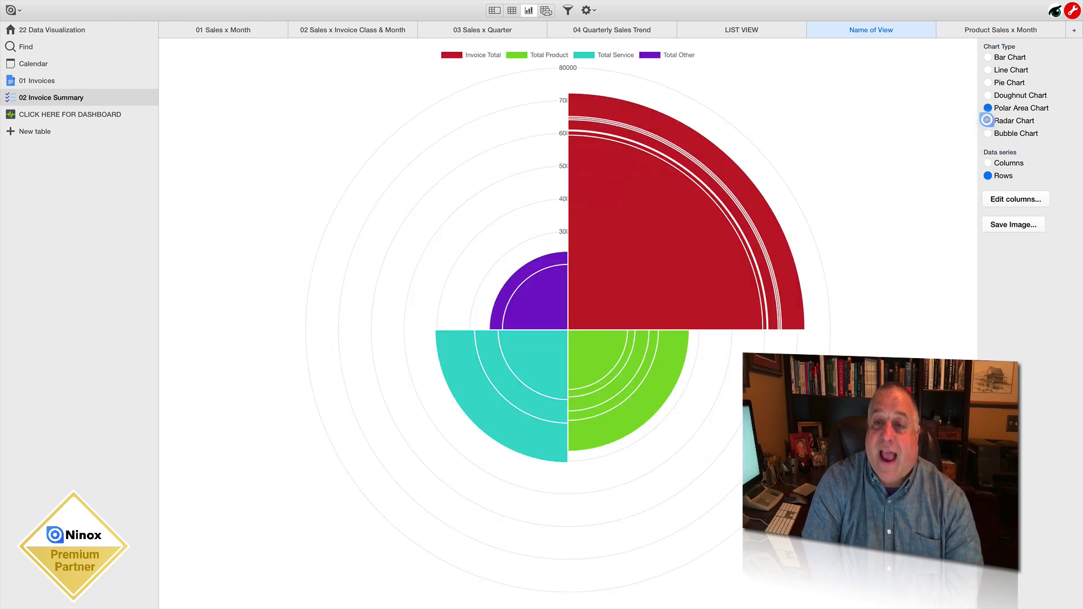
left_click(986, 120)
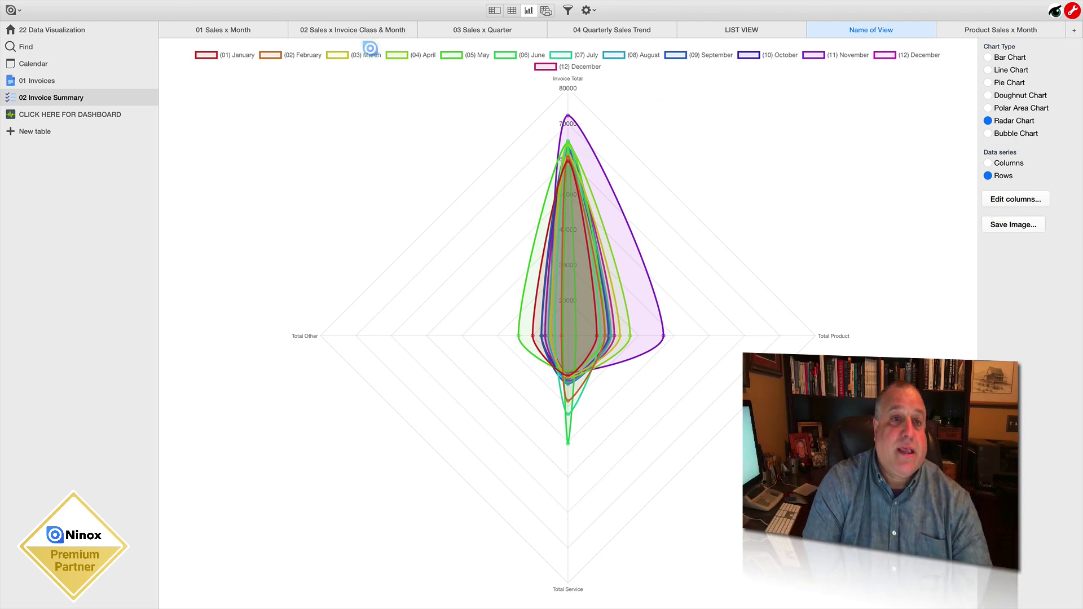
Show the 03 Sales x Quarter view as a polar area chart, trying the columns data series and keeping rows.
left_click(241, 32)
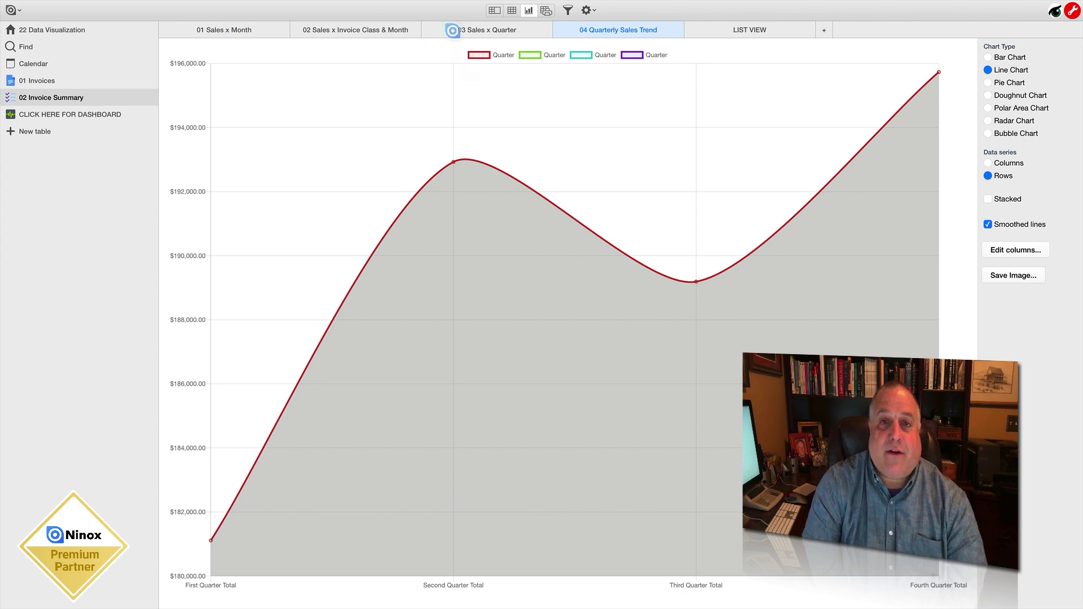
left_click(458, 30)
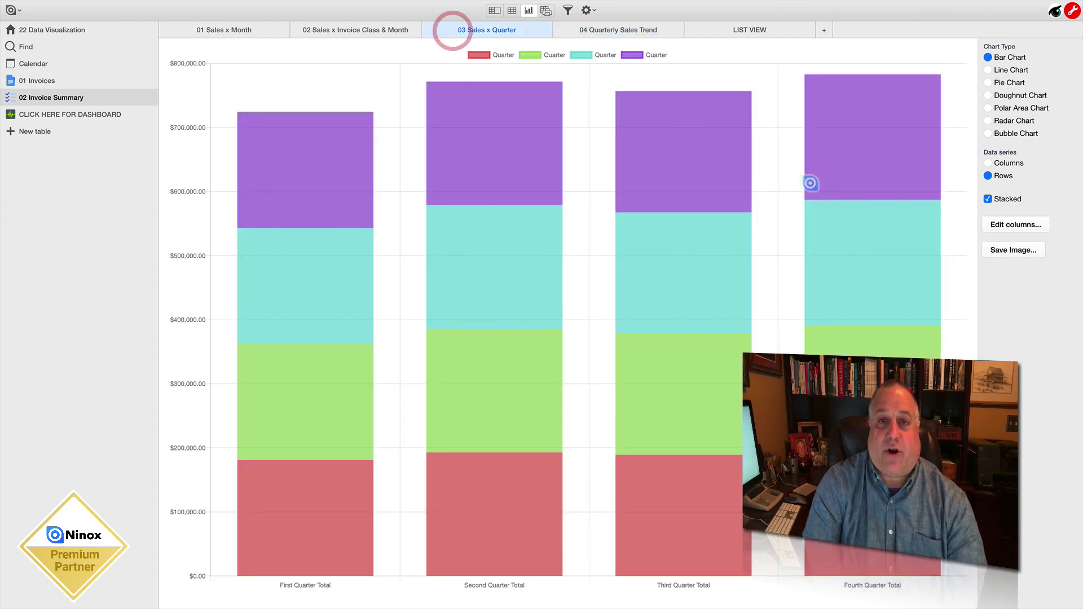
left_click(987, 107)
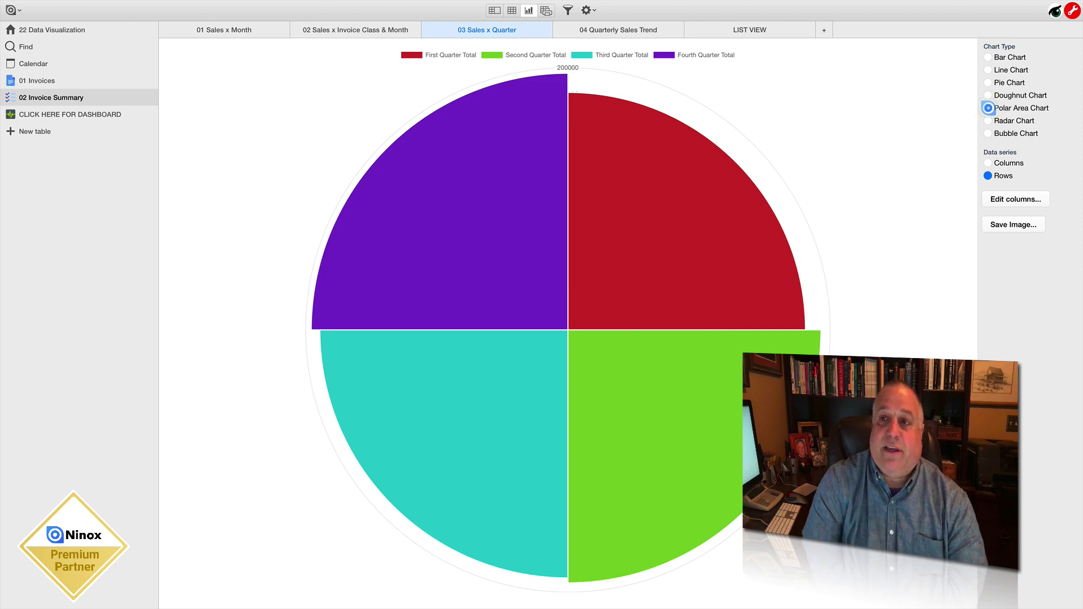
left_click(987, 162)
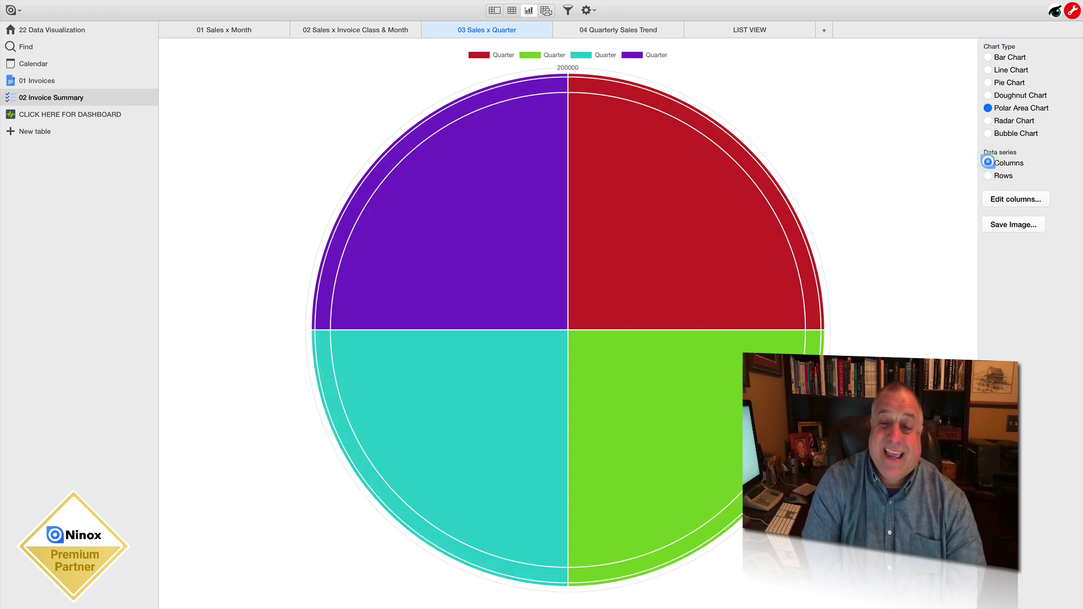
left_click(987, 175)
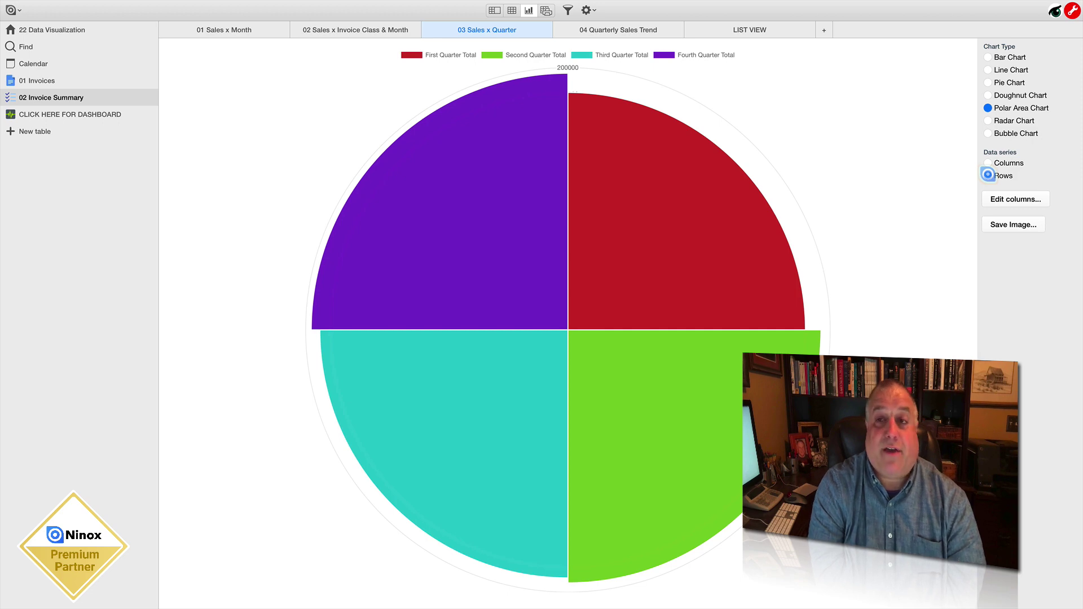
Create a new chart view named "Heat Map" and display it as a radar chart.
left_click(822, 30)
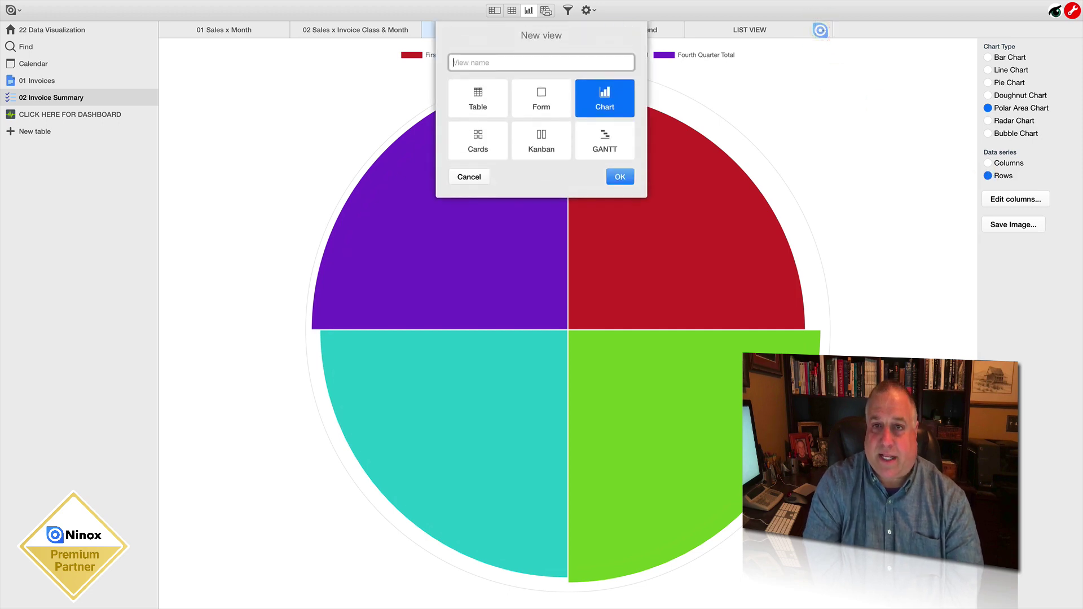
type("Heat")
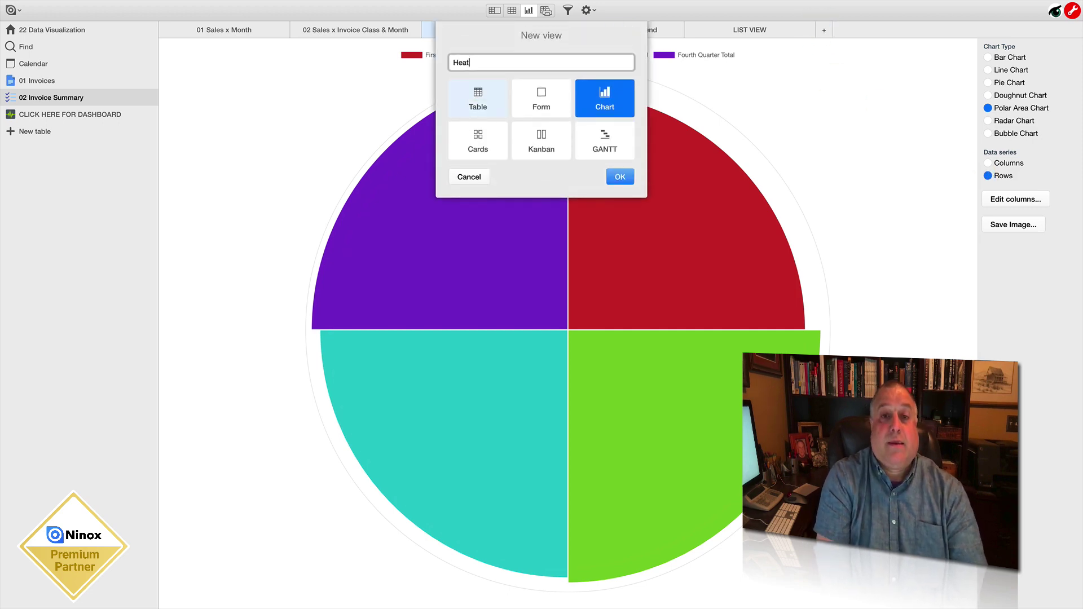
type(" Map")
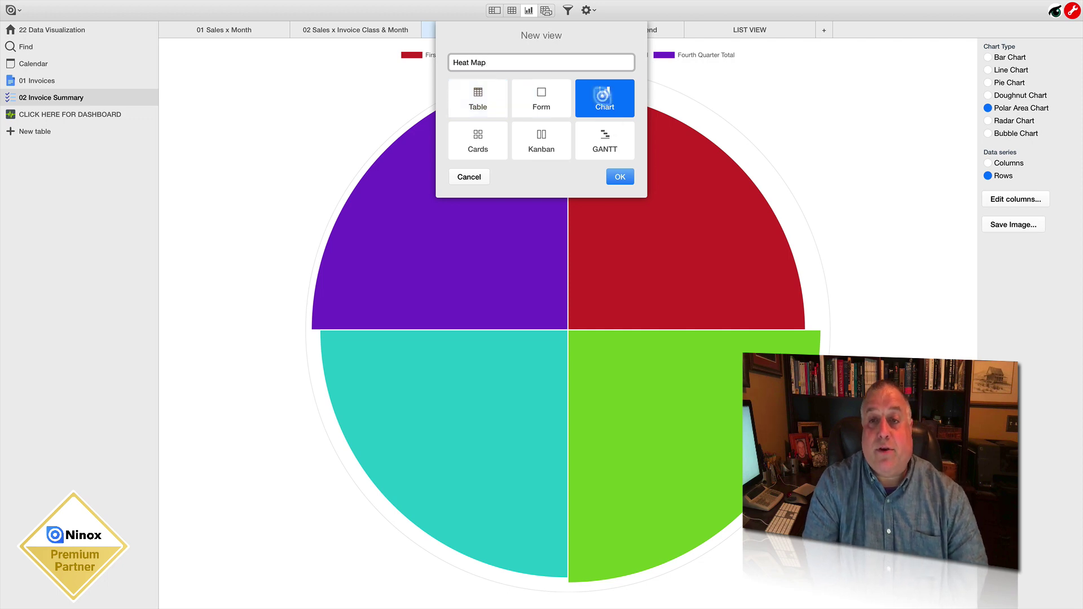
left_click(603, 97)
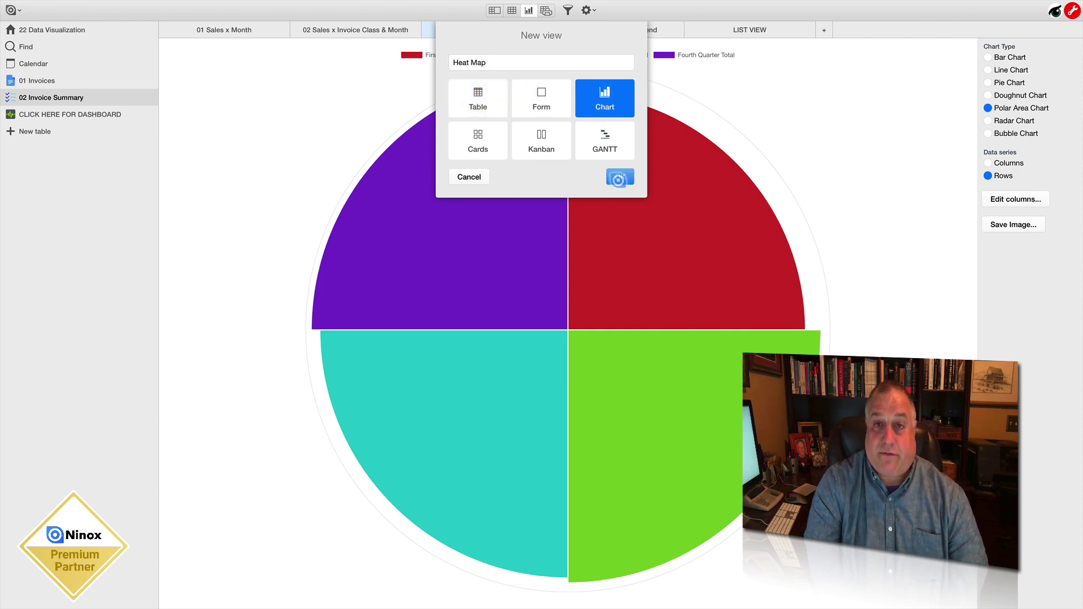
left_click(621, 177)
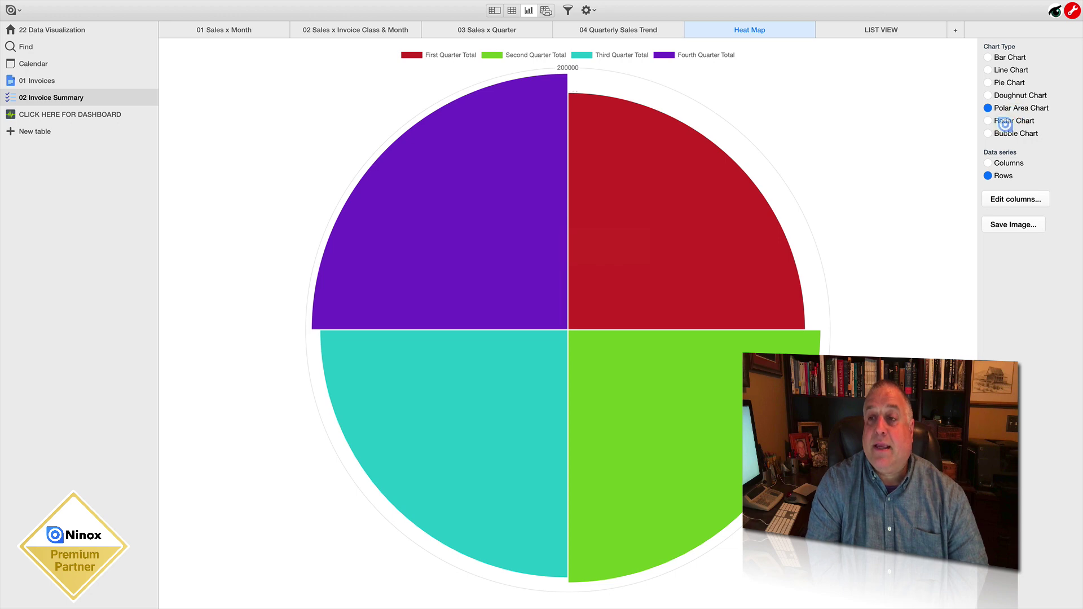
left_click(991, 121)
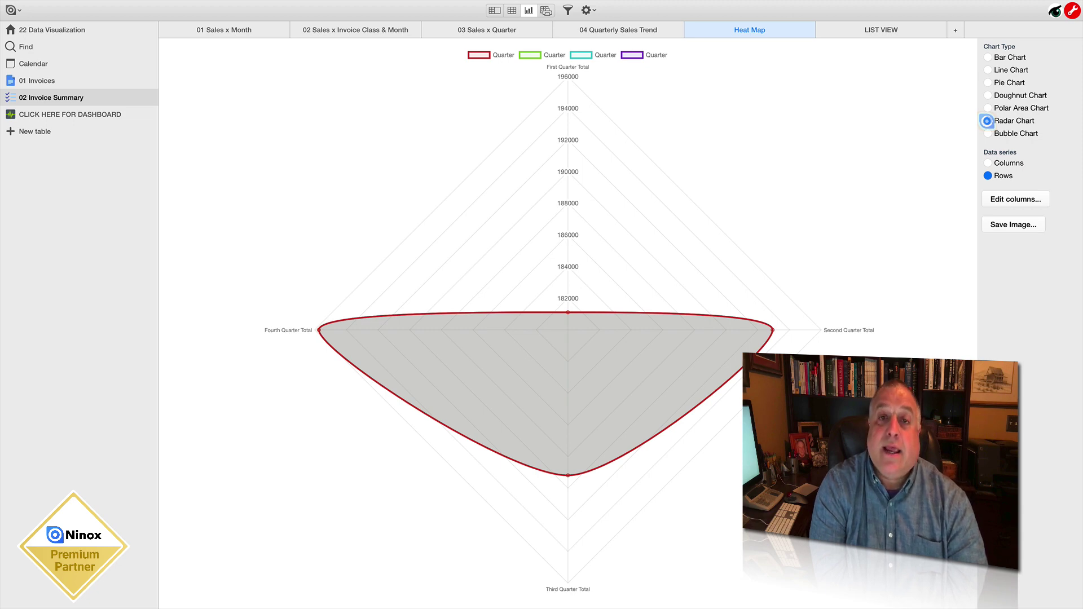
Compare the Heat Map view as pie and radar charts, and inspect the four quarter total points on the radar chart.
left_click(257, 29)
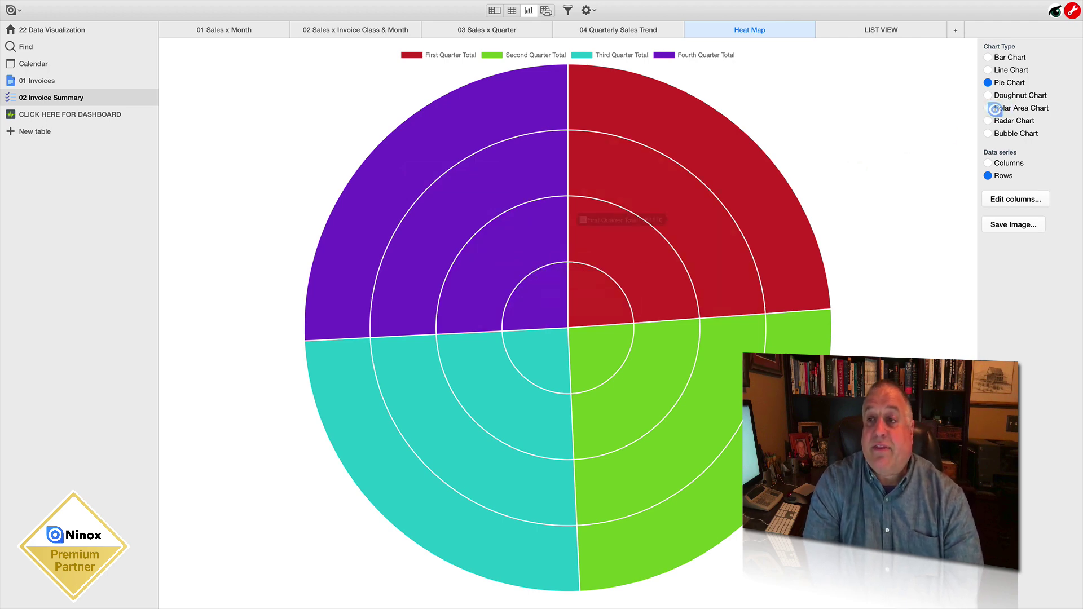
left_click(989, 108)
left_click(986, 121)
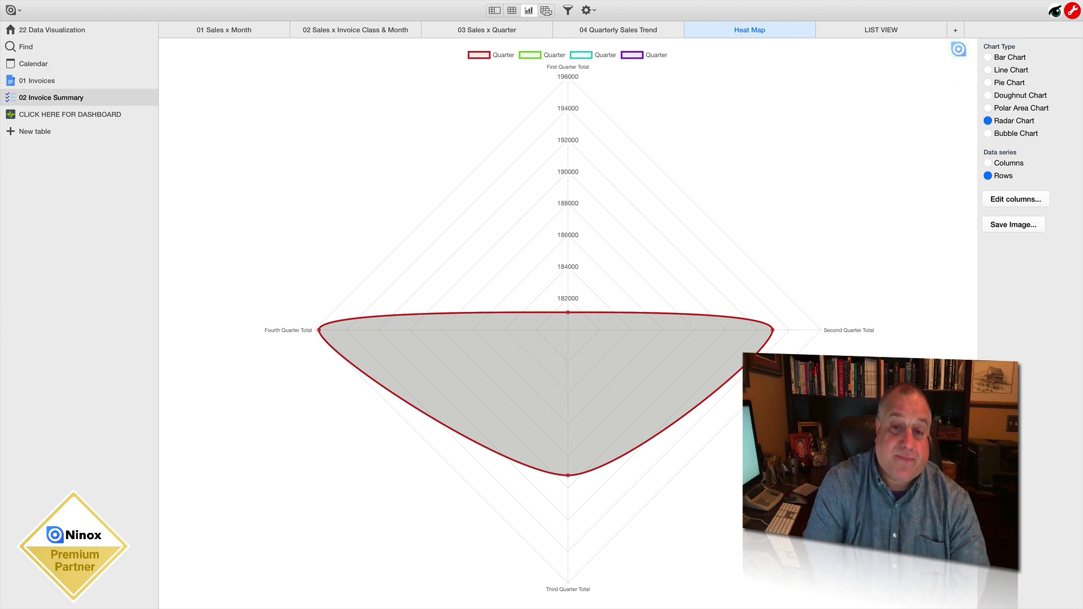
mouse_move(566, 314)
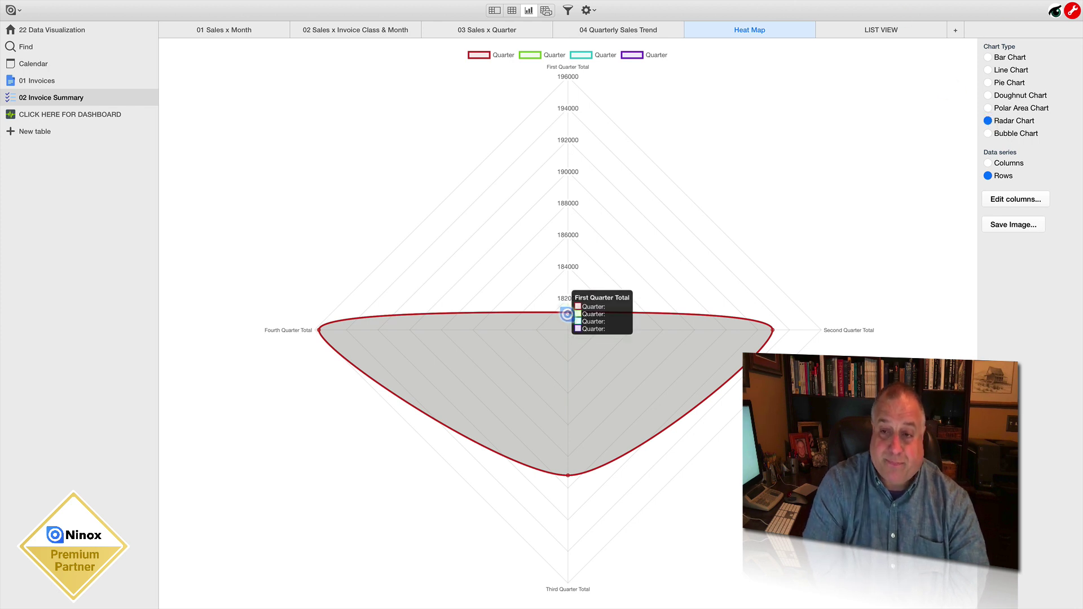
mouse_move(771, 329)
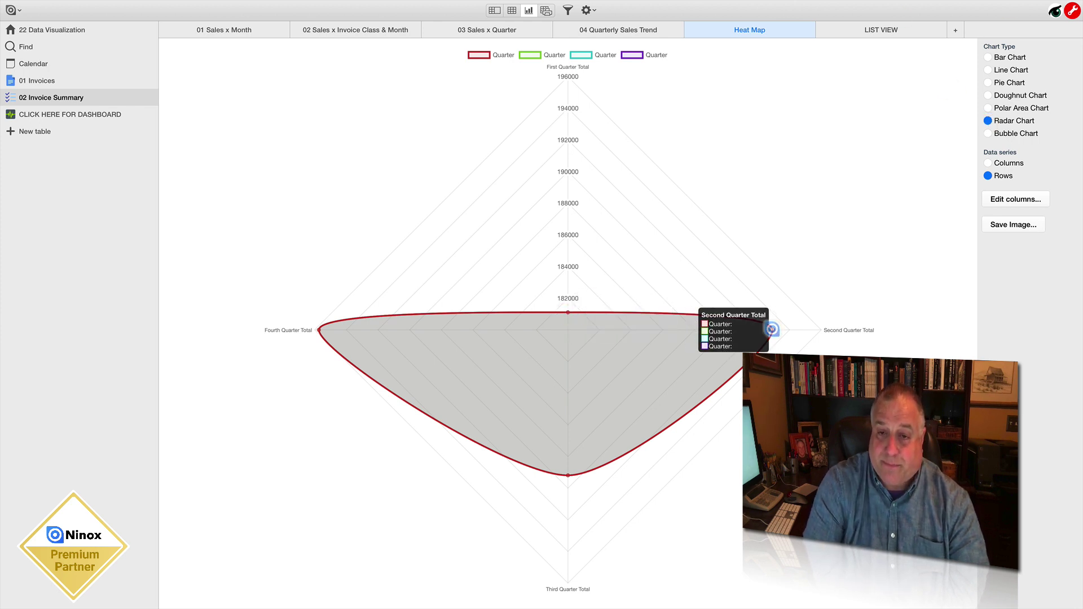
mouse_move(566, 476)
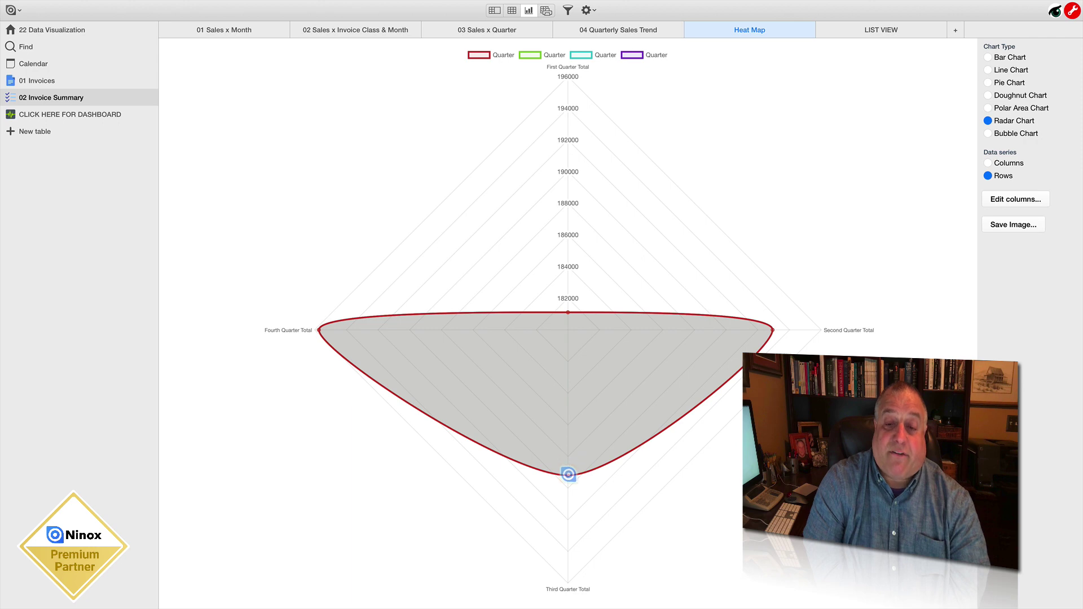
mouse_move(315, 331)
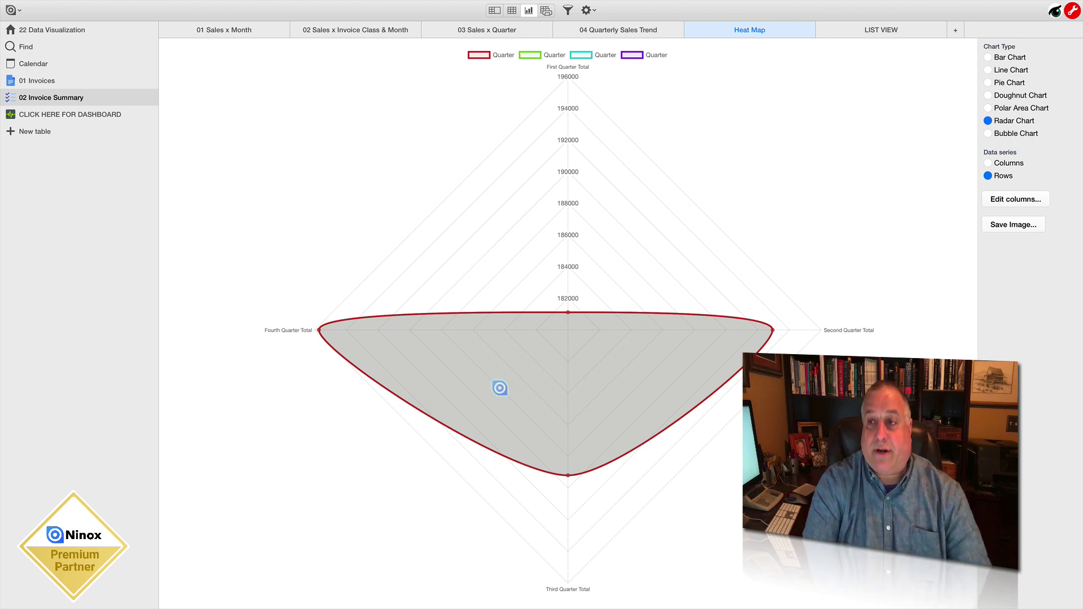
Cycle the Heat Map view through pie and polar area charts back to radar, and check its first, second and fourth quarter points.
left_click(987, 84)
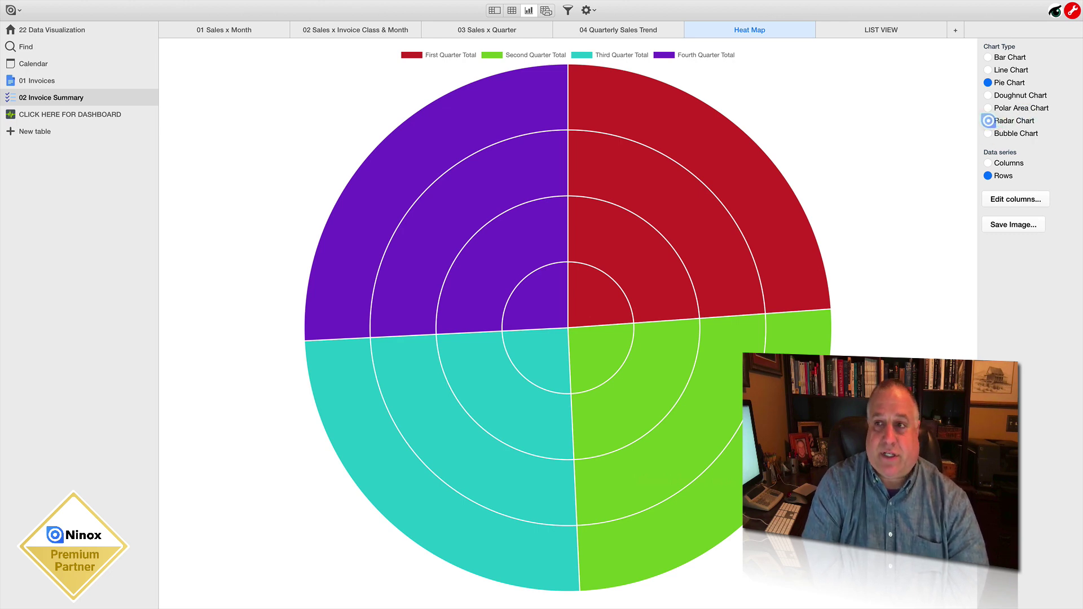
left_click(988, 107)
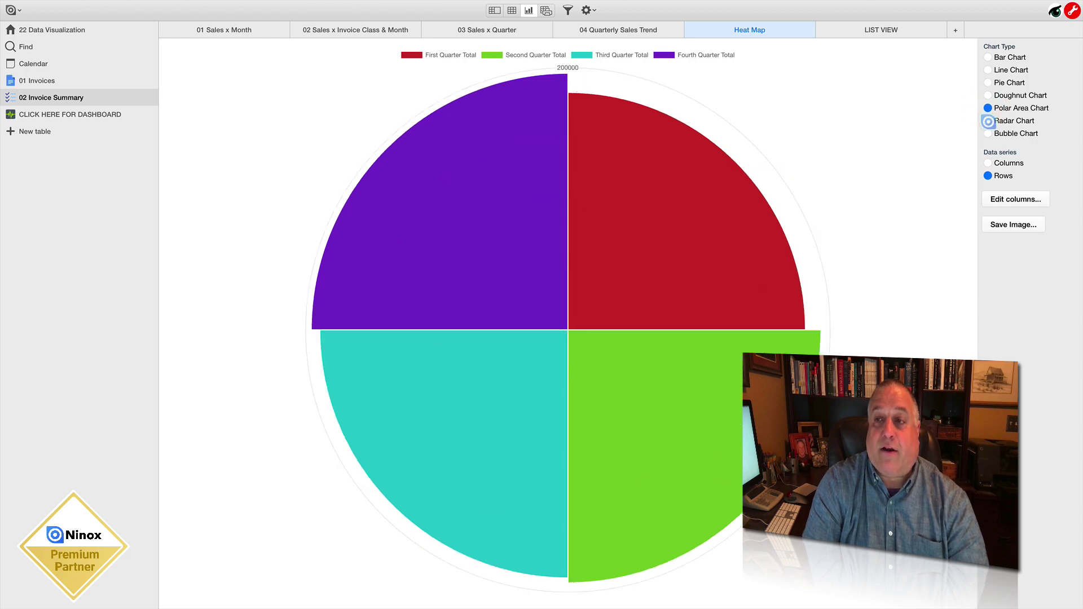
left_click(988, 121)
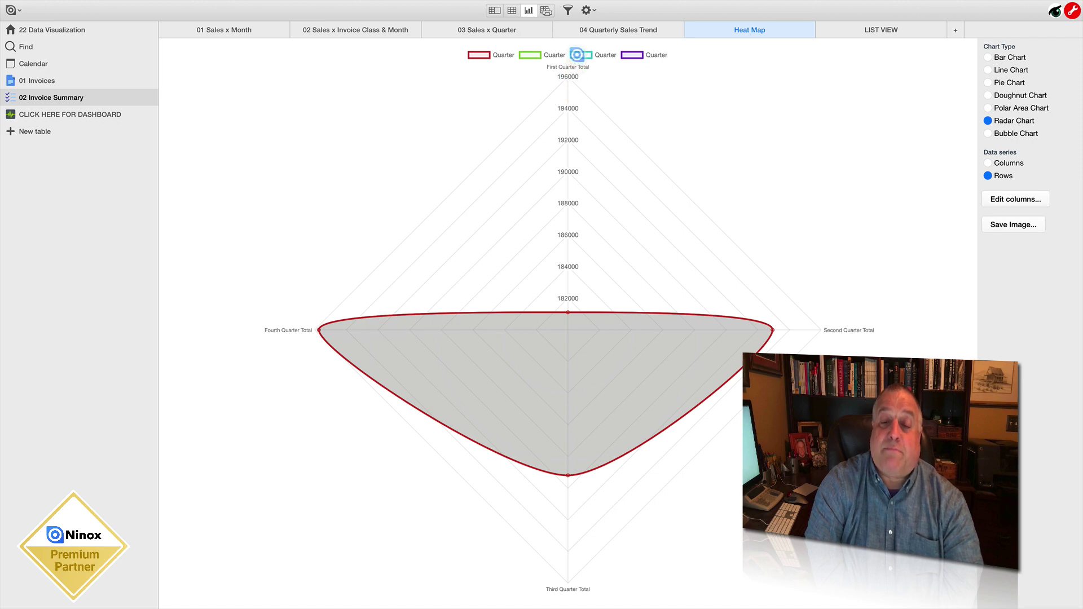
mouse_move(567, 313)
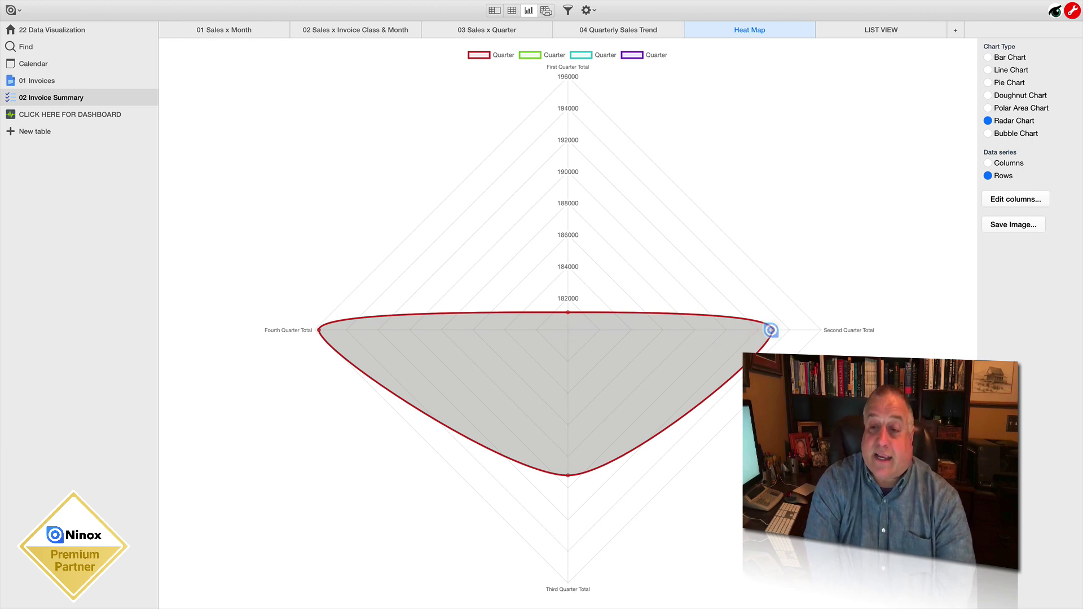
mouse_move(774, 329)
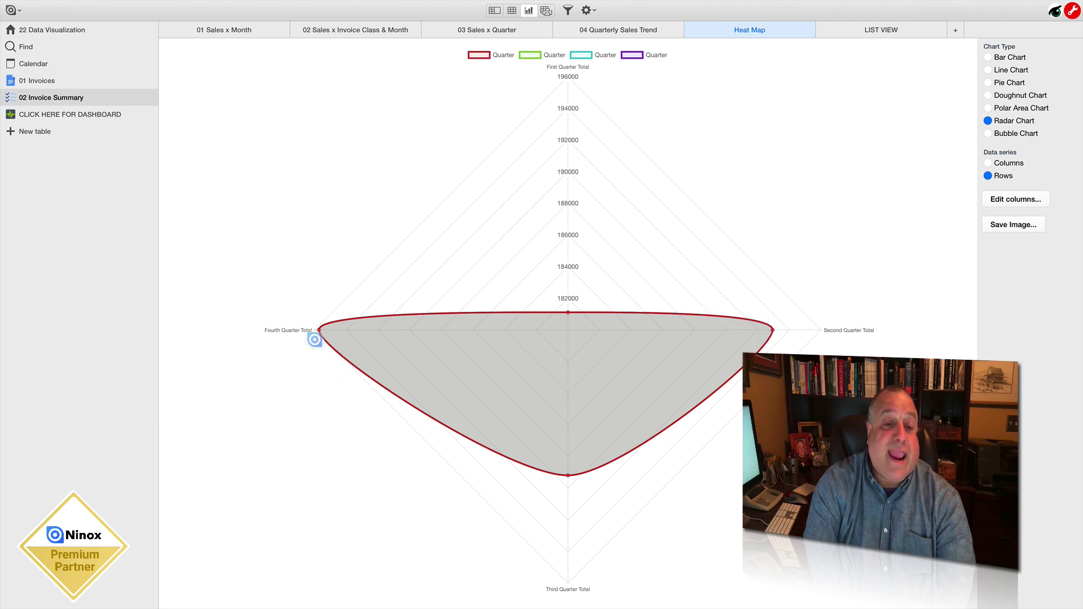
mouse_move(319, 328)
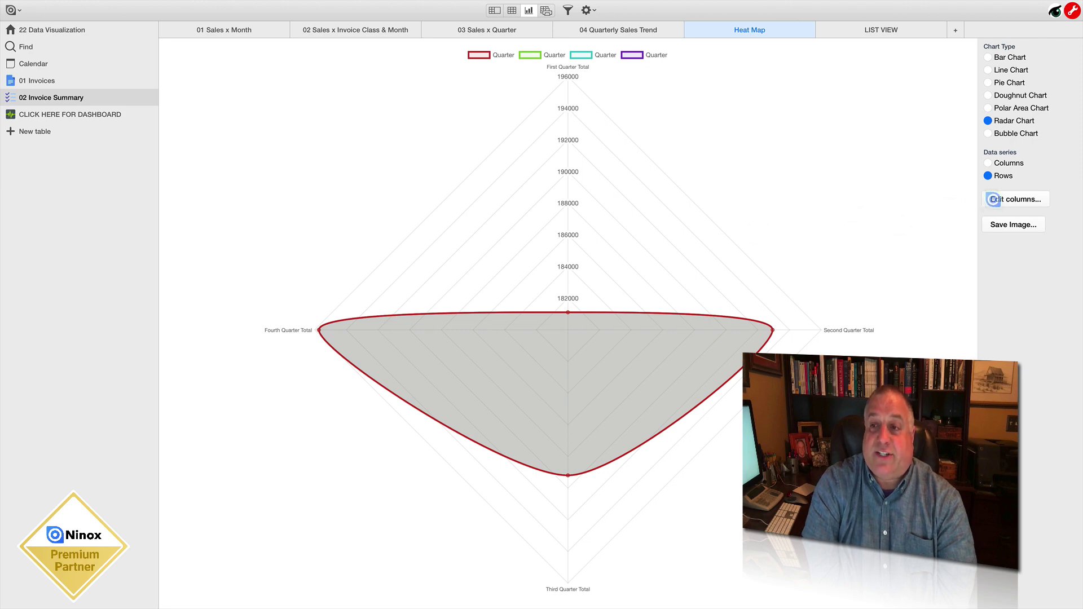
Review the Heat Map view's columns, and look through the 01 Sales x Month, 02 Sales x Invoice Class & Month and 03 Sales x Quarter charts.
left_click(993, 199)
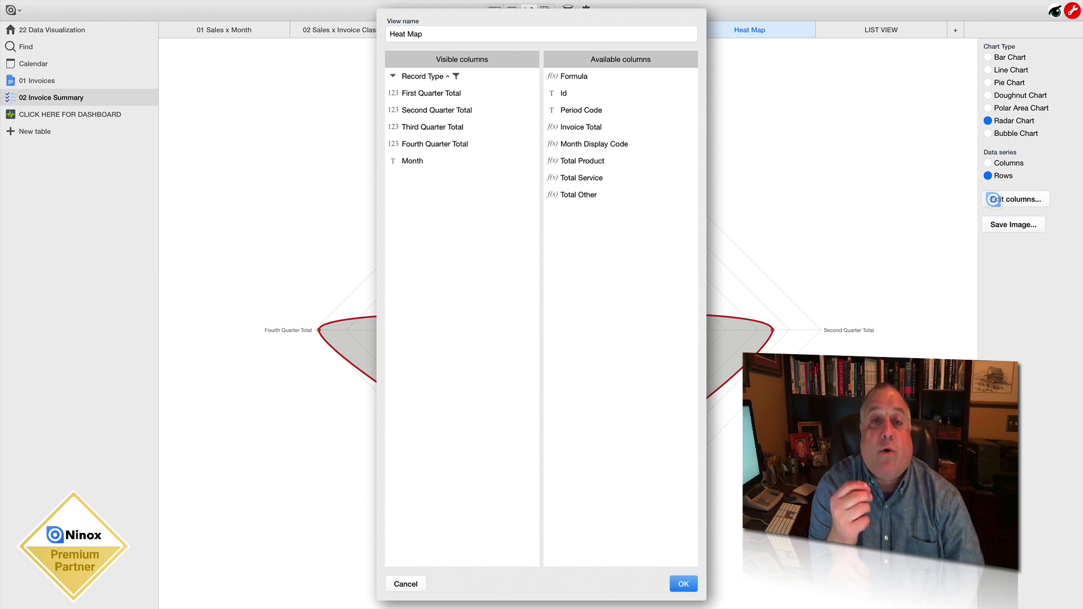
left_click(688, 577)
left_click(261, 31)
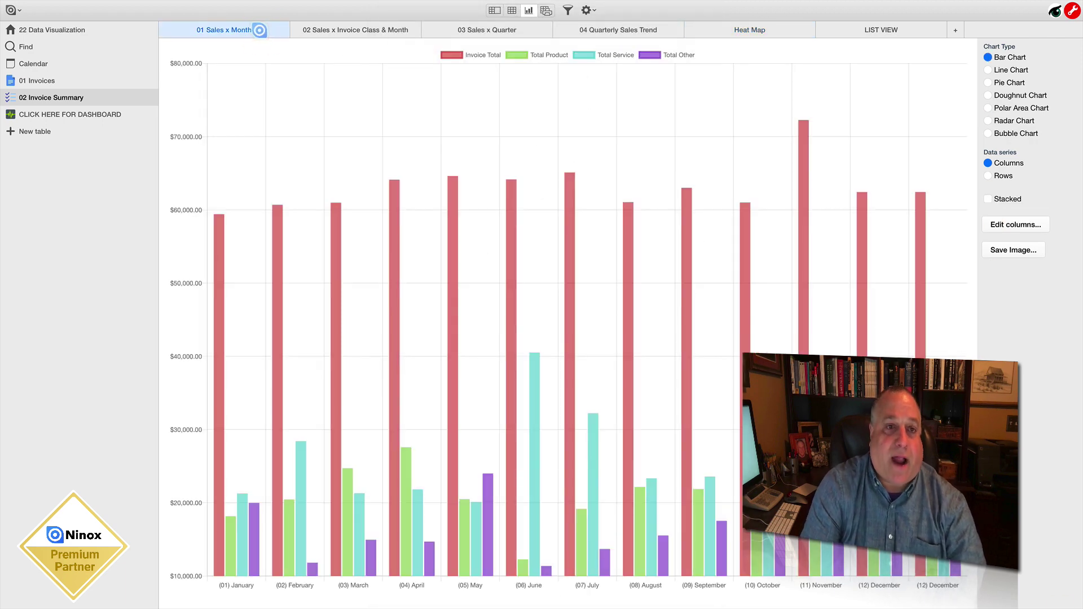
left_click(336, 28)
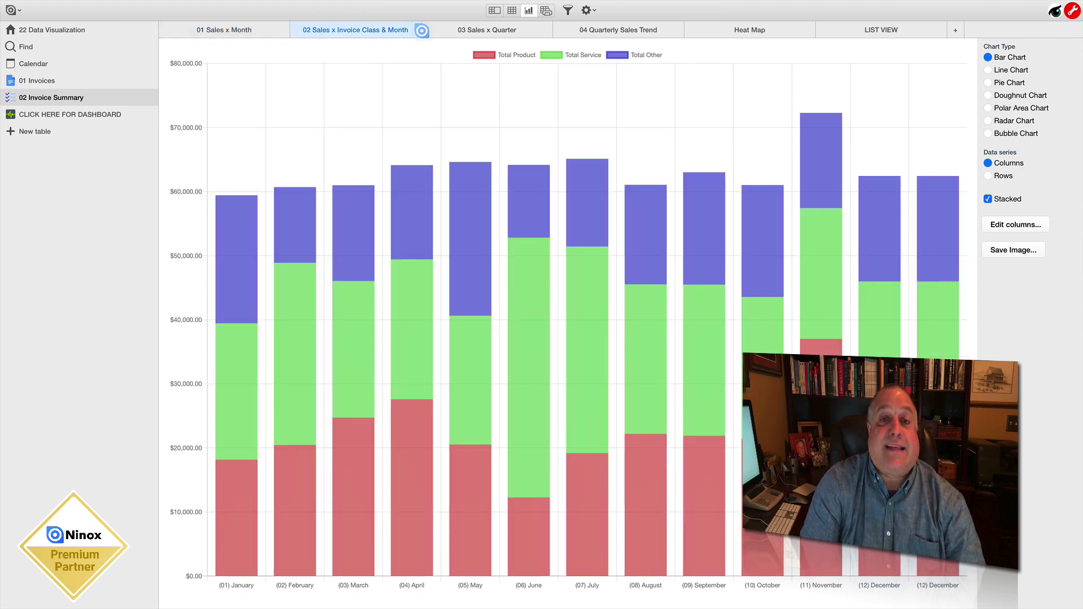
left_click(446, 29)
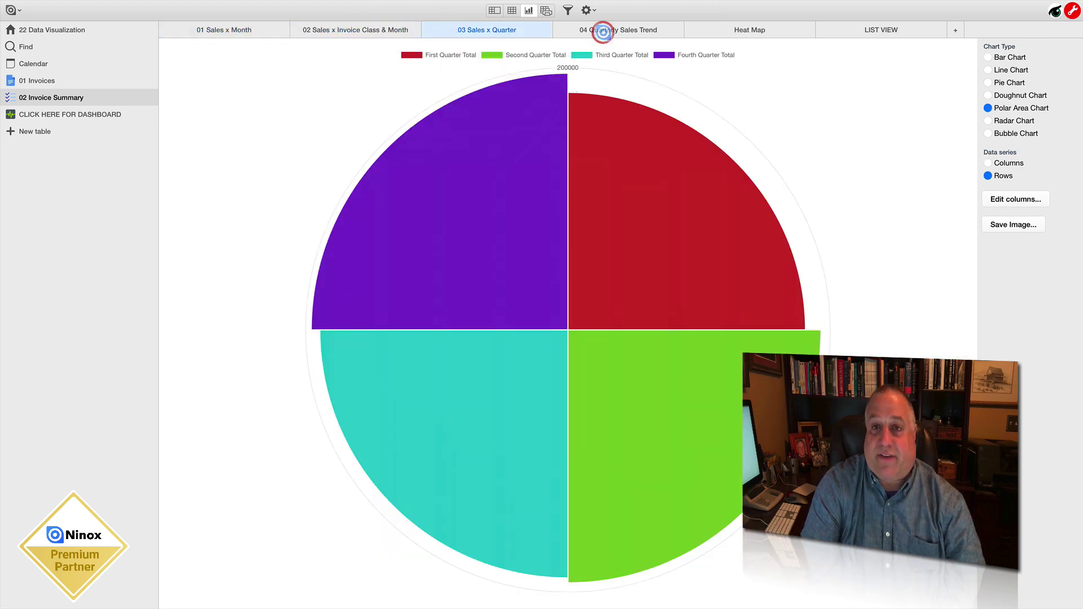
Show the 04 Quarterly Sales Trend view as pie and doughnut charts, and change it to a radar chart.
left_click(604, 31)
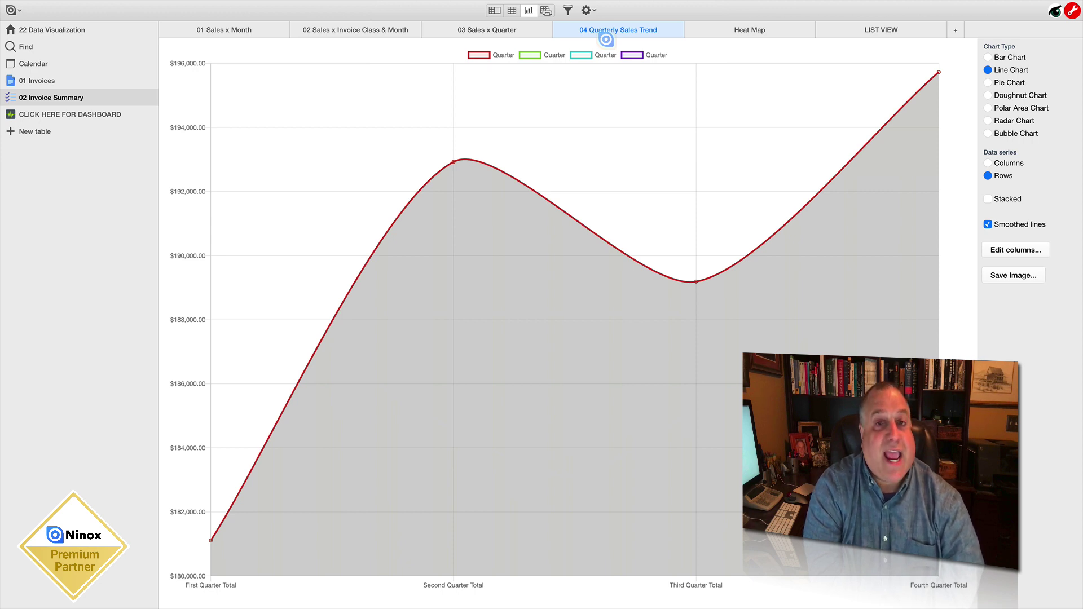
left_click(988, 83)
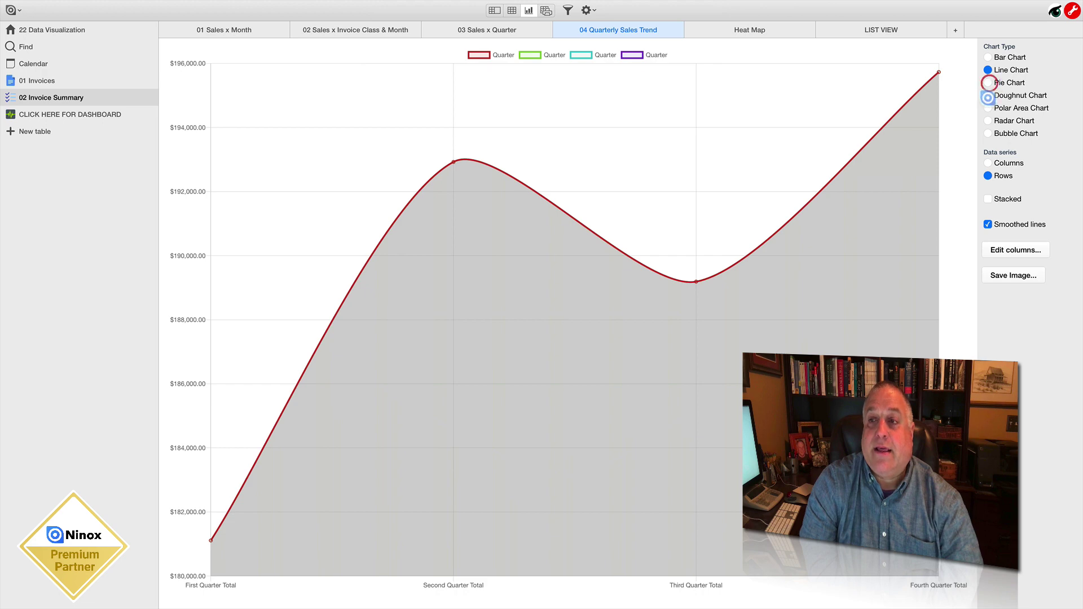
left_click(987, 96)
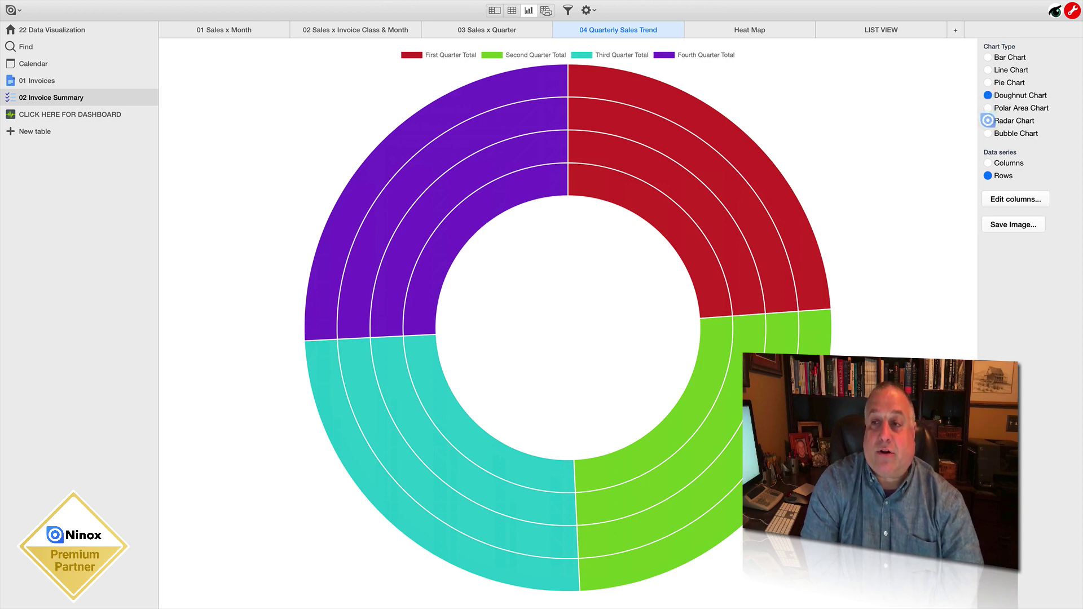
left_click(988, 121)
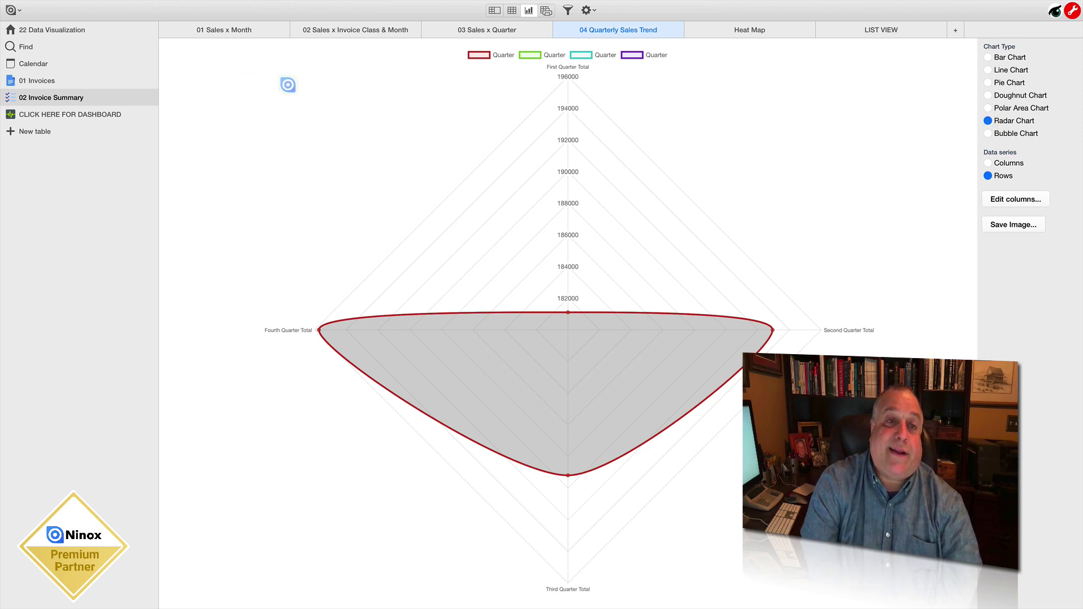
Display the 01 Sales x Month view as a radar chart and hide the Invoice Total series.
left_click(249, 32)
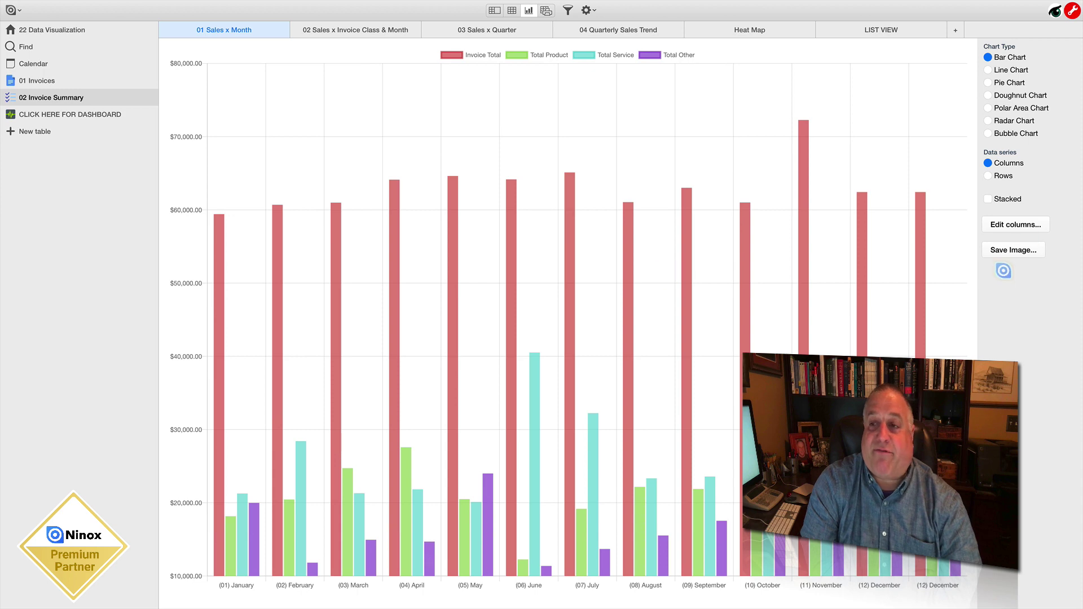
left_click(988, 120)
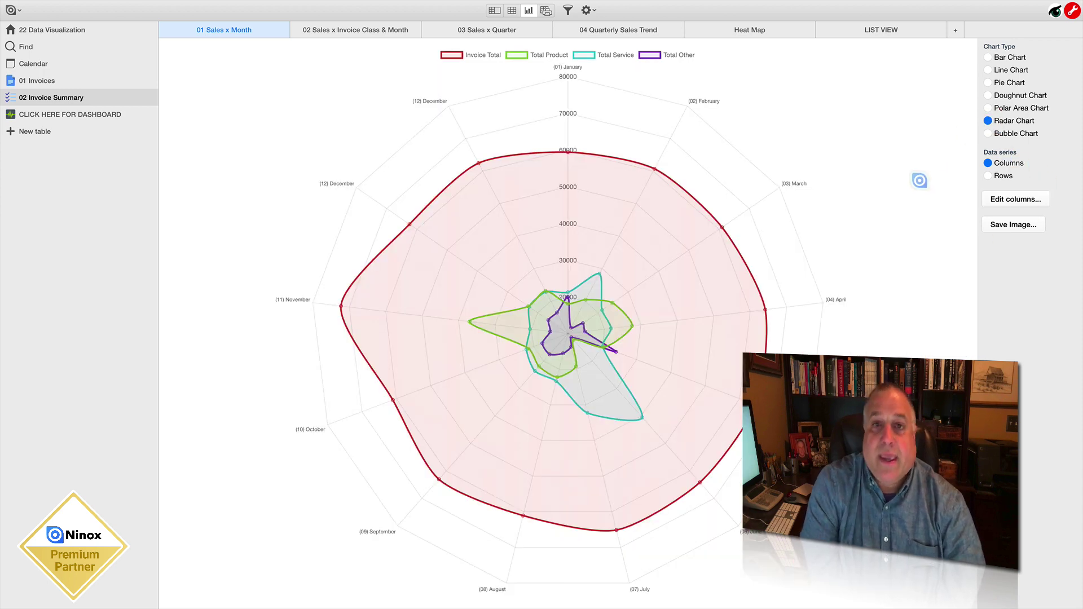
left_click(470, 55)
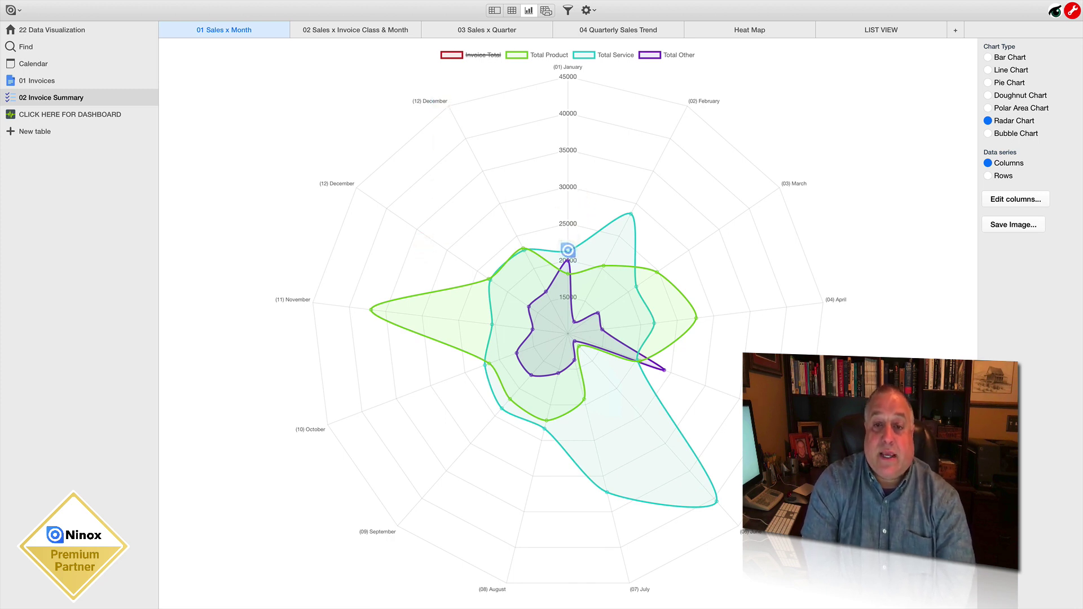
Examine the monthly points and peaks of the Total Service, Total Product and Total Other series on the radar chart.
mouse_move(567, 251)
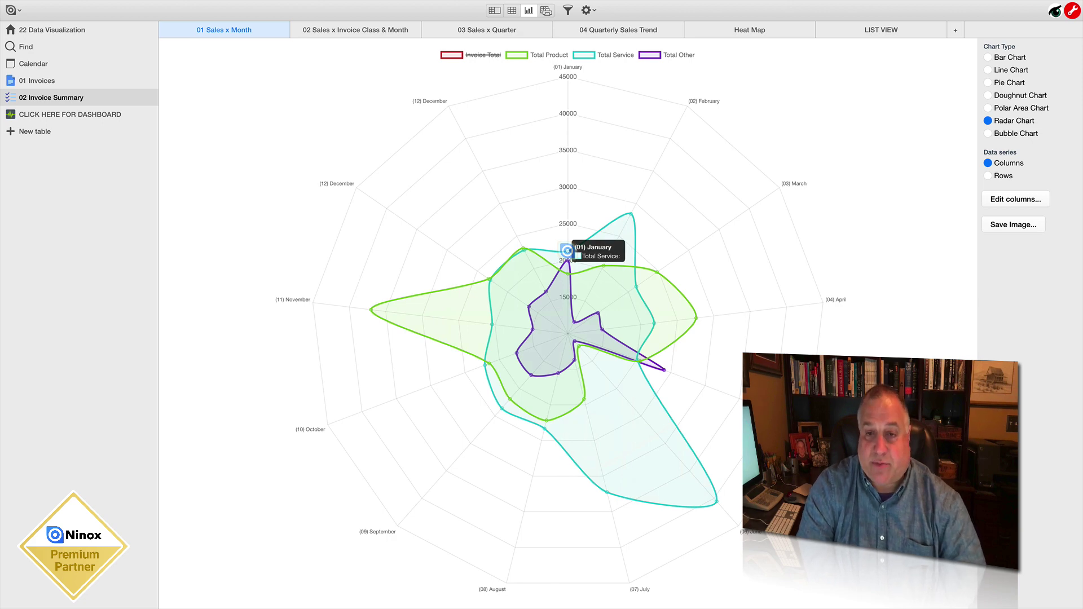
mouse_move(629, 213)
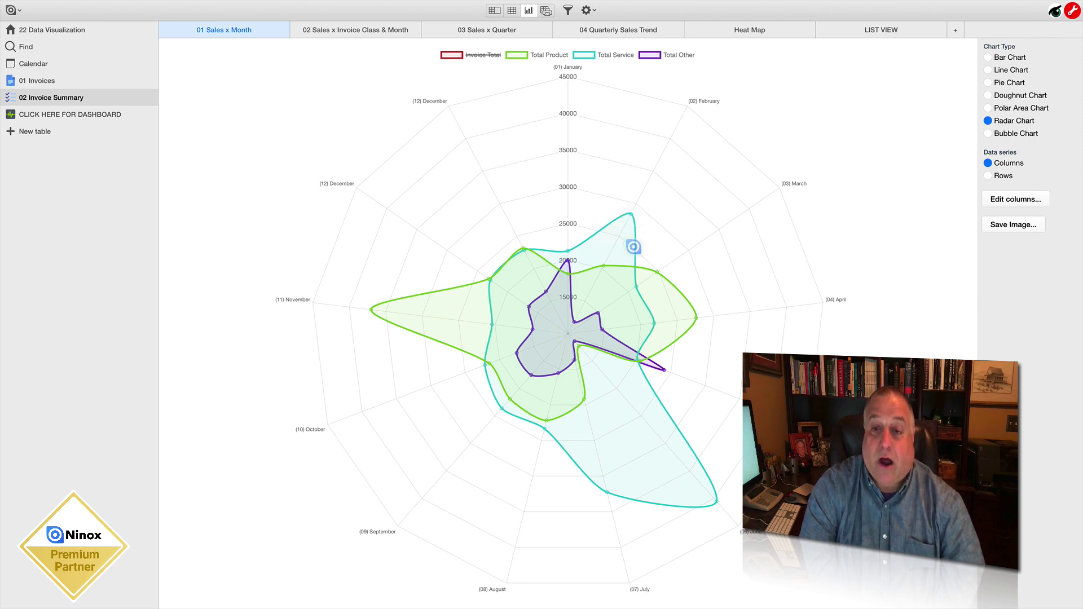
mouse_move(636, 287)
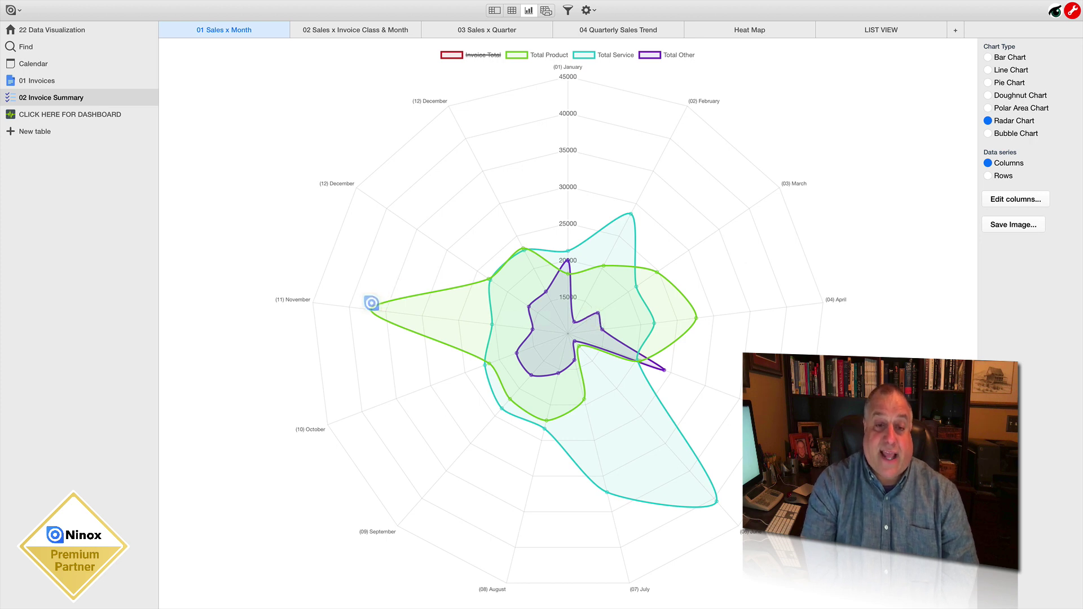
mouse_move(370, 308)
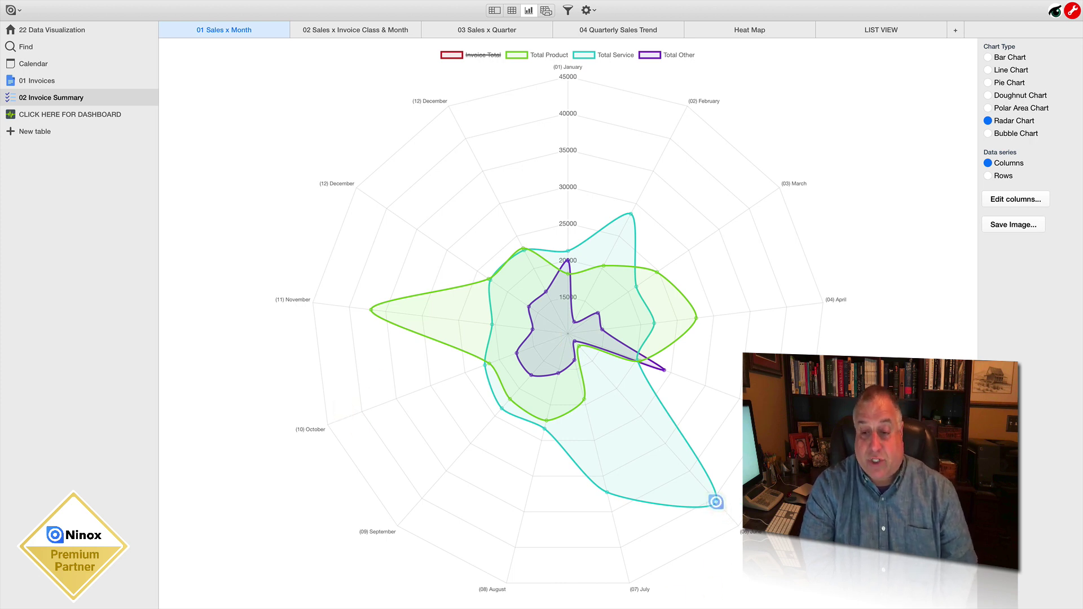
mouse_move(715, 501)
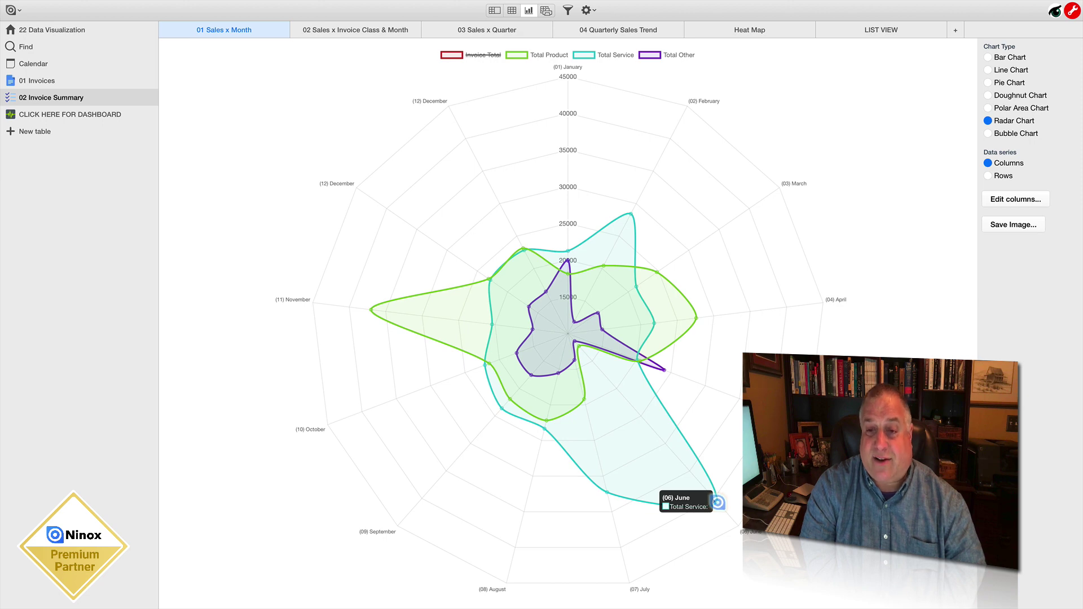
mouse_move(666, 371)
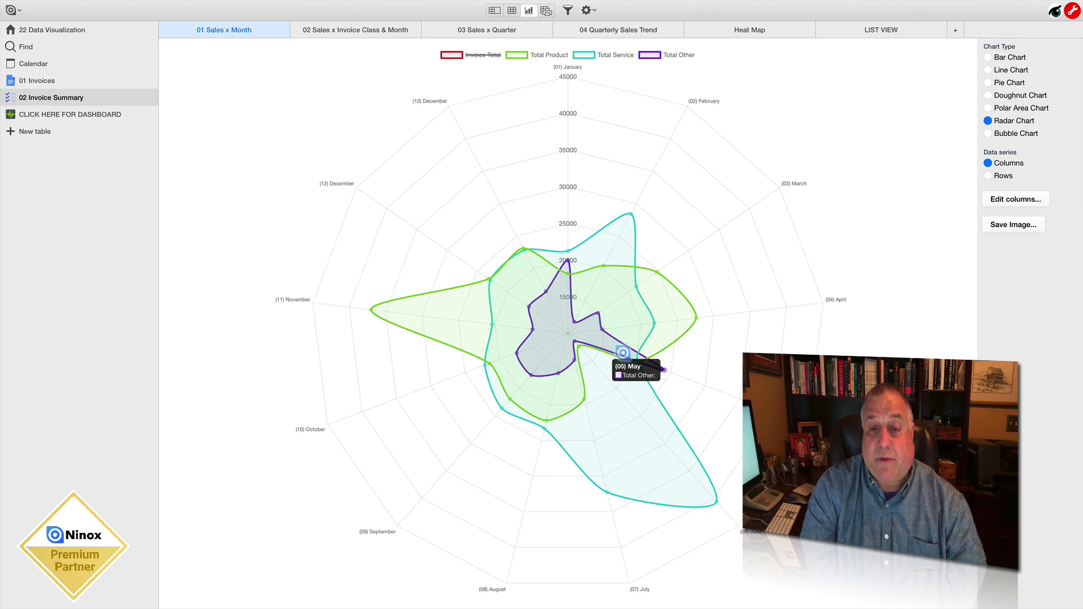
mouse_move(575, 340)
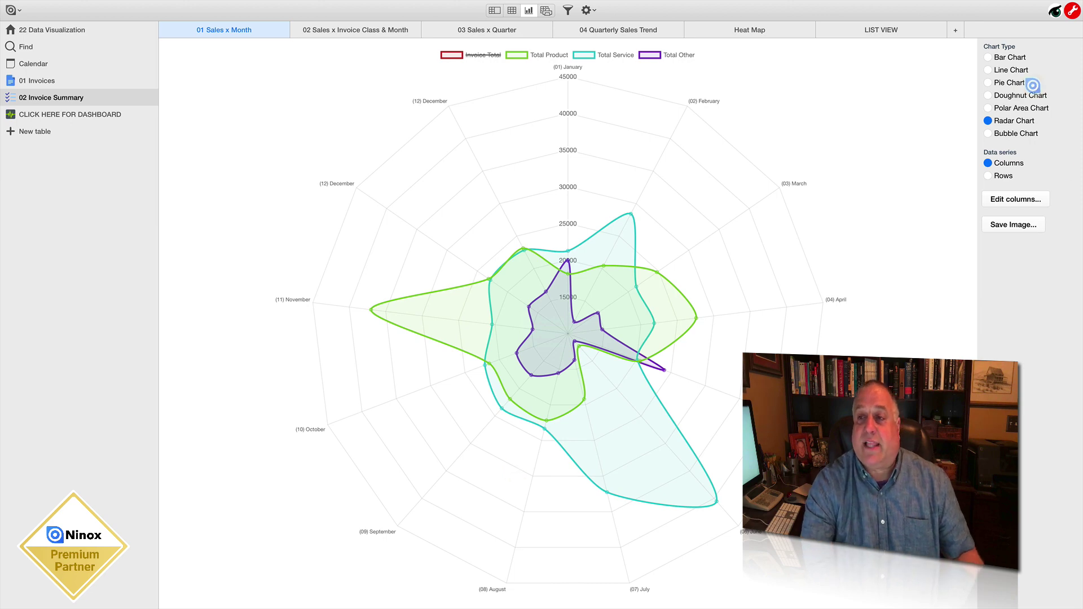
Compare the monthly sales as a bar chart without Invoice Total and as a pie chart, ending on the line chart.
left_click(987, 57)
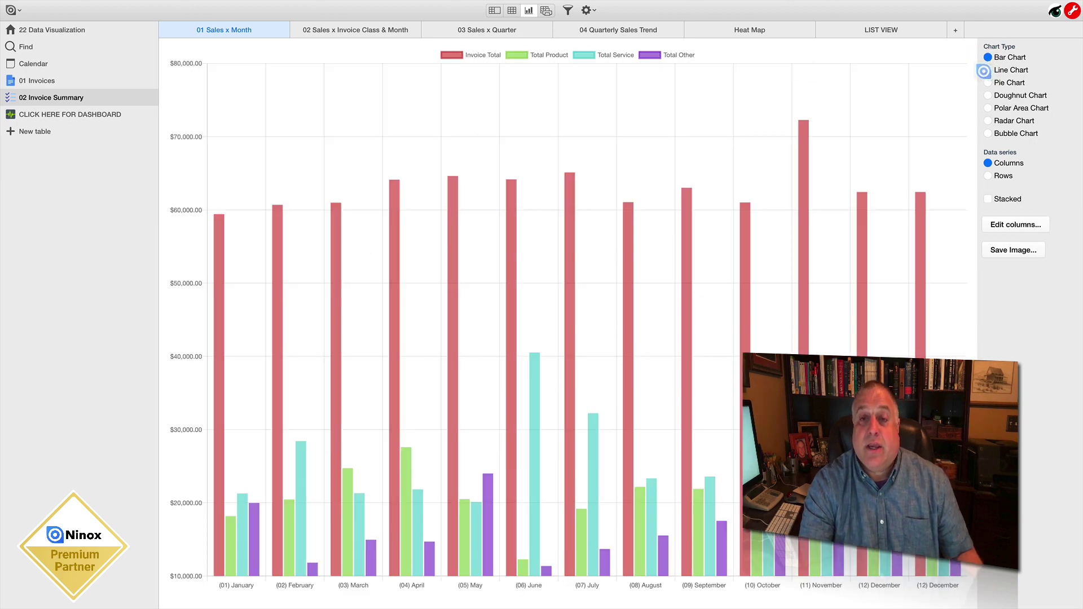
left_click(483, 56)
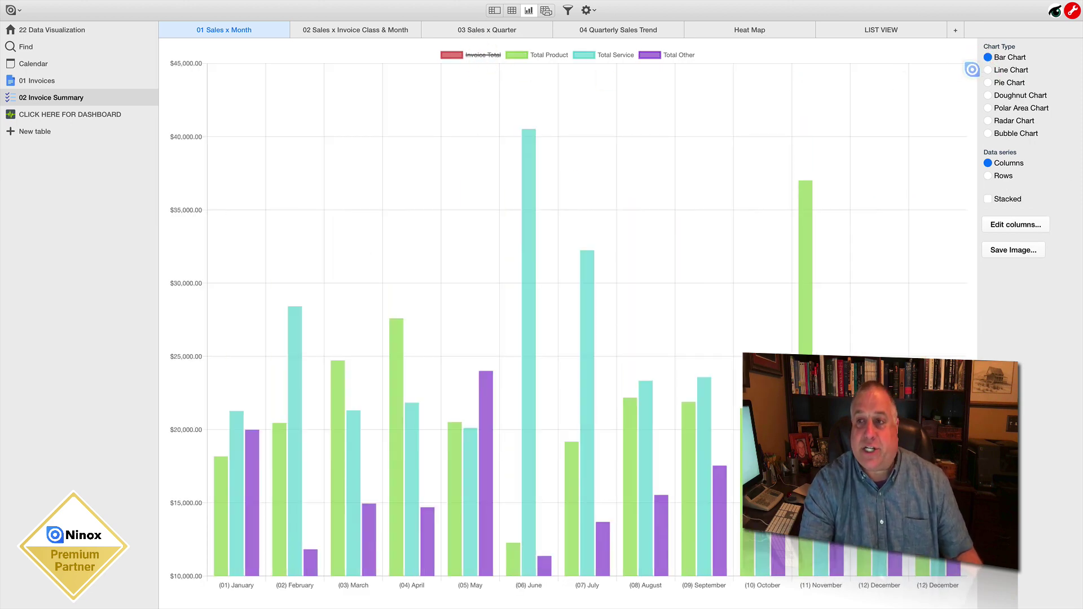
left_click(987, 69)
left_click(988, 83)
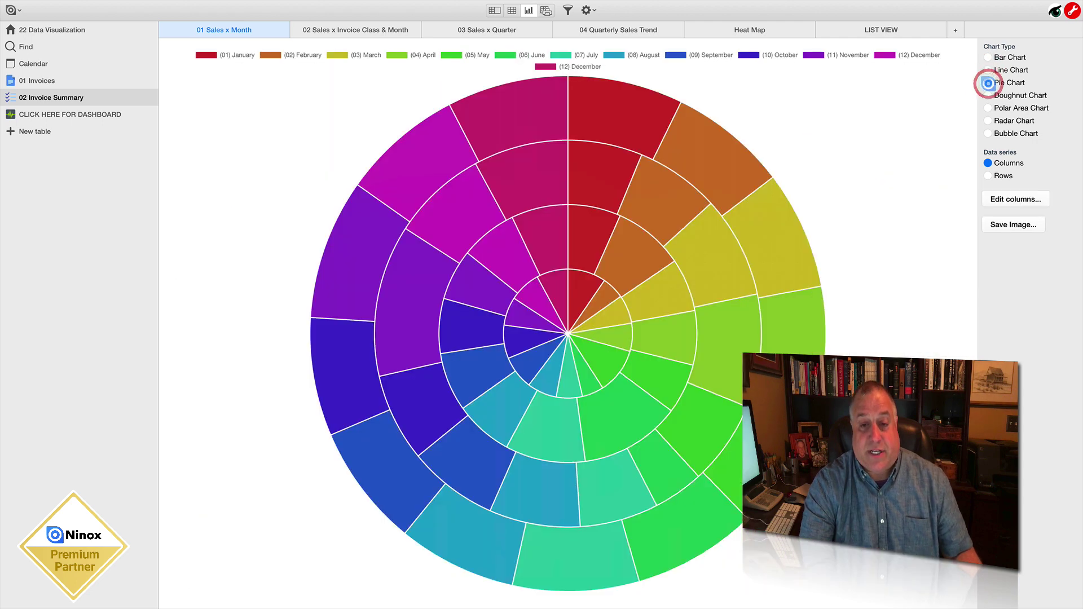
left_click(987, 71)
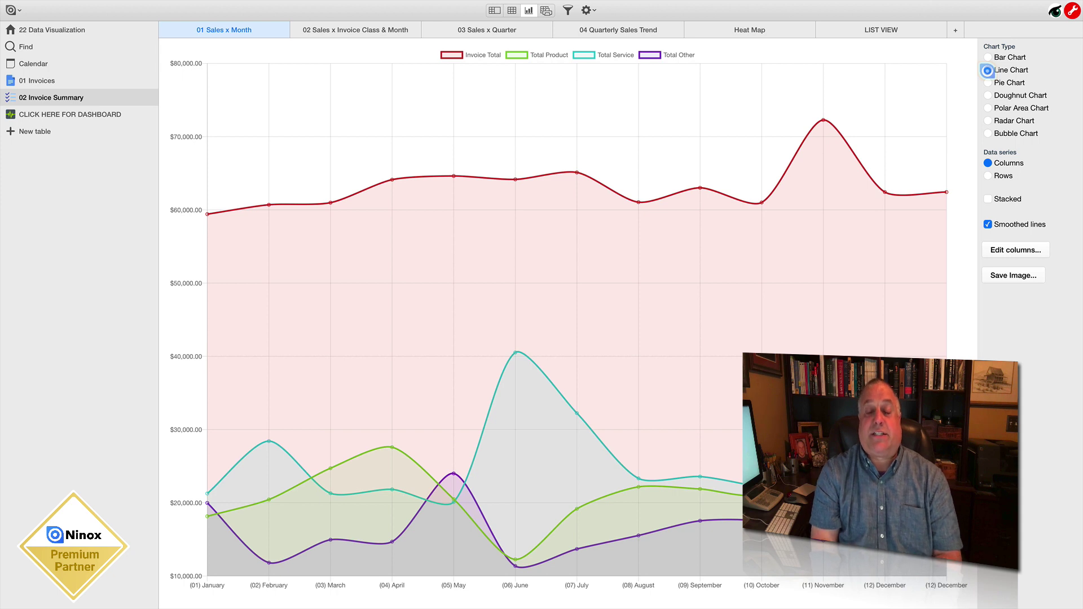
Create a new chart view called Name in the 02 Invoice Summary table.
left_click(954, 30)
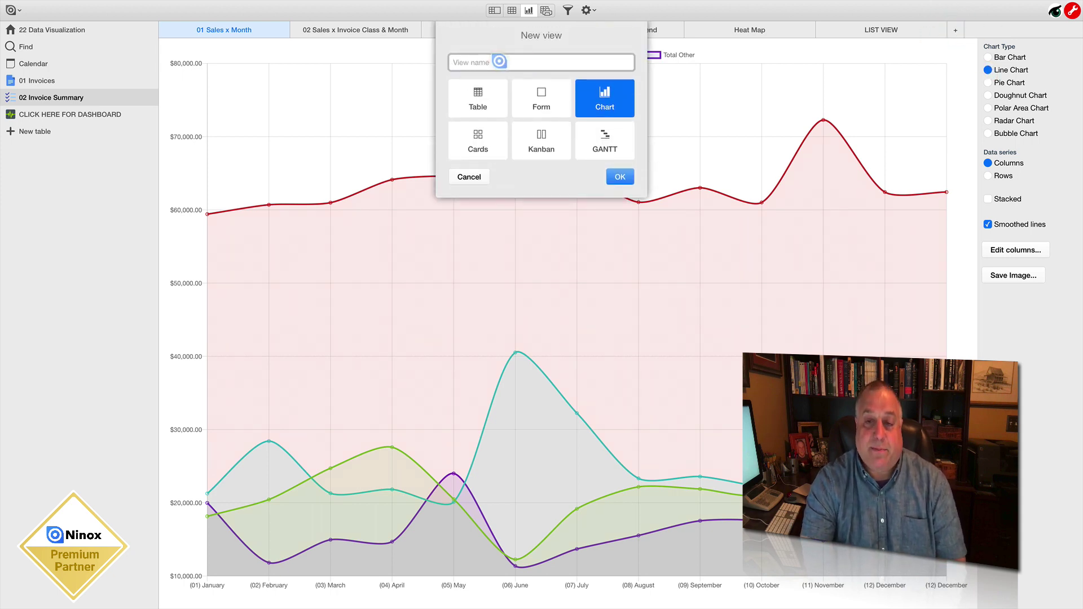
type("Nam")
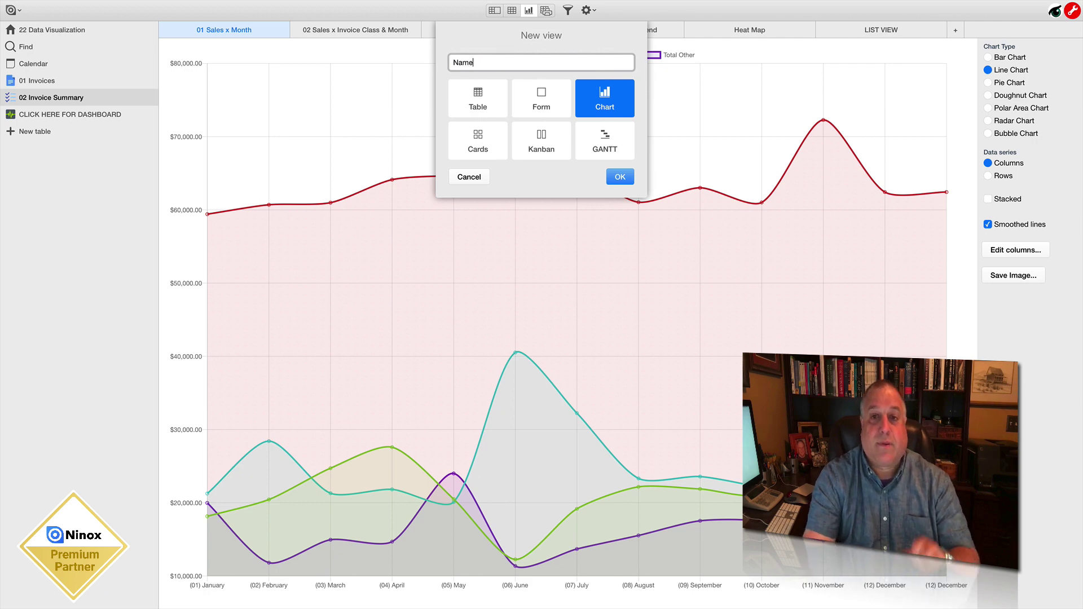
type("e")
left_click(617, 178)
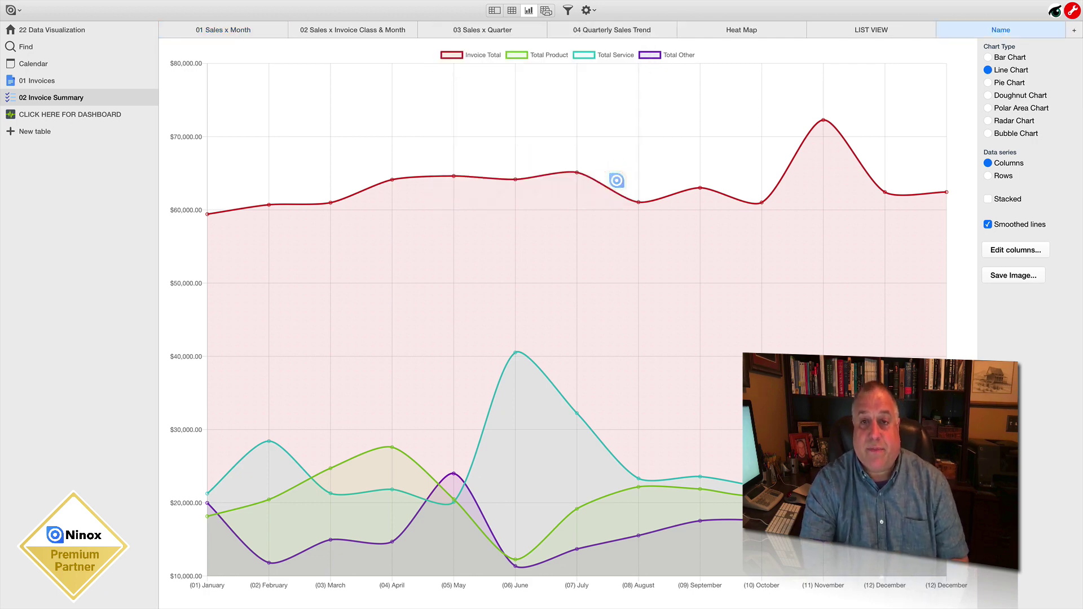
Compare the new view's data as bar, line, pie and doughnut charts, ending on the bar chart's November Invoice Total.
left_click(987, 56)
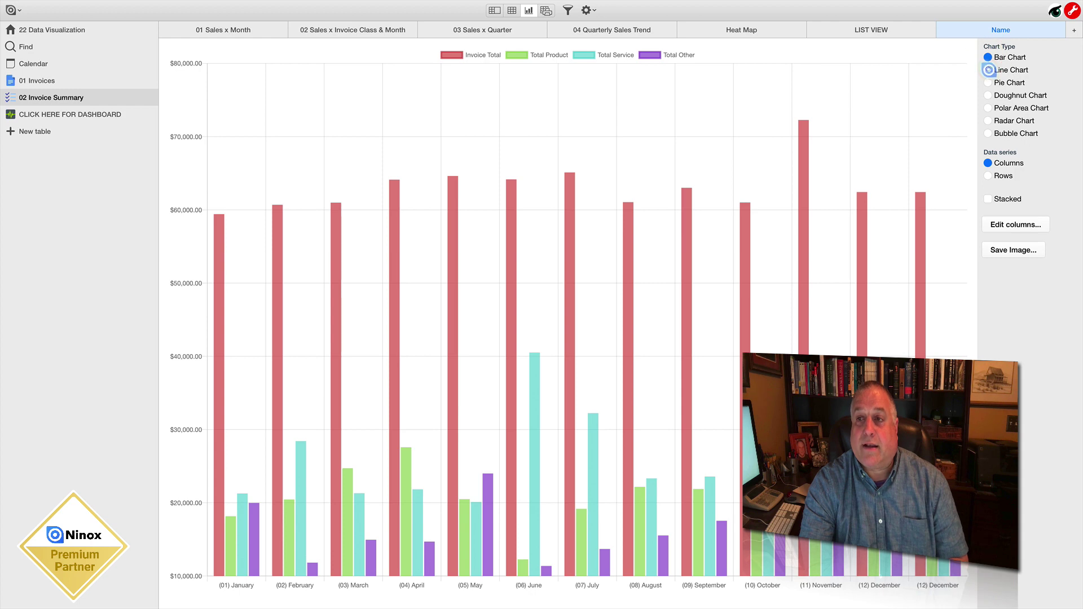
left_click(988, 69)
left_click(987, 82)
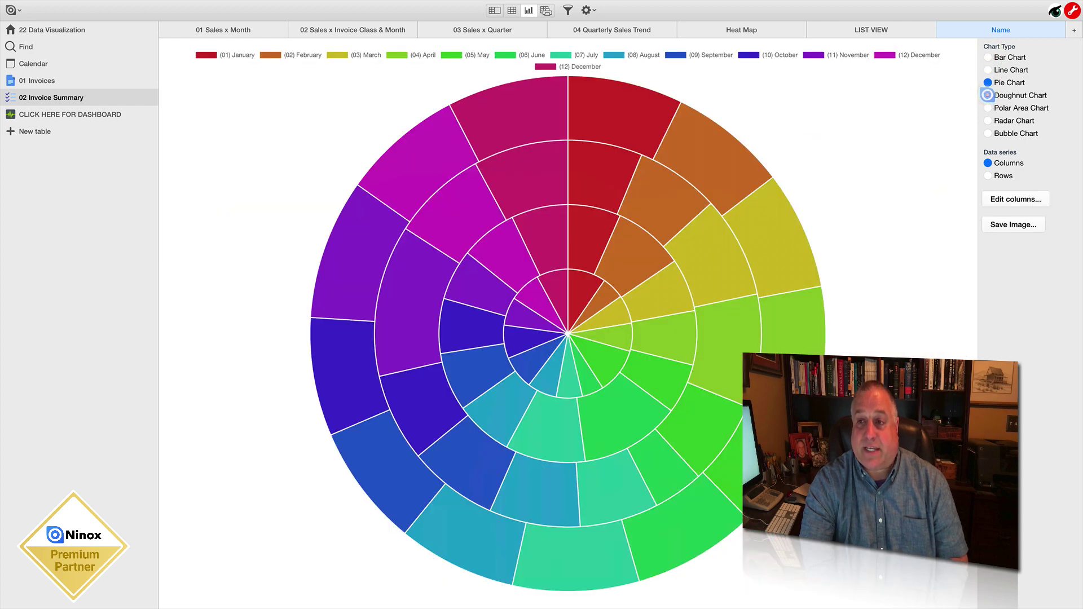
left_click(987, 95)
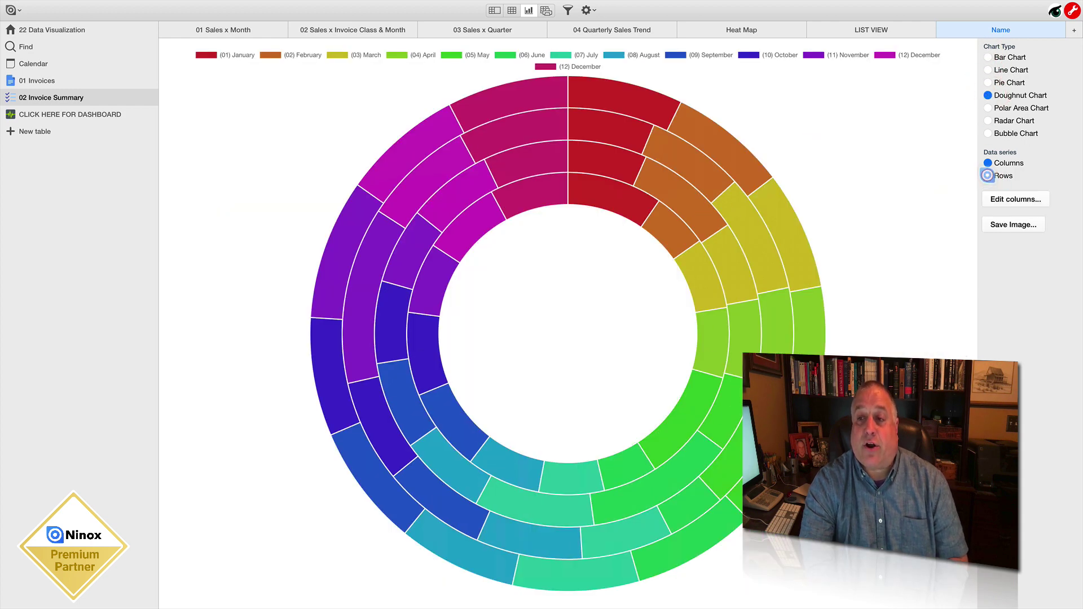
left_click(986, 176)
left_click(987, 163)
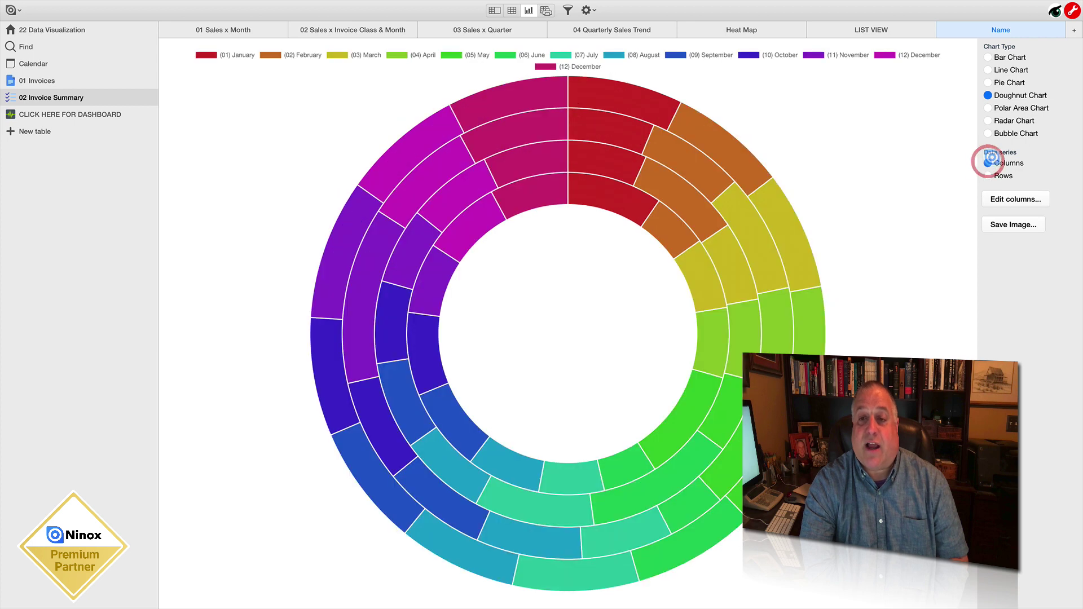
left_click(986, 58)
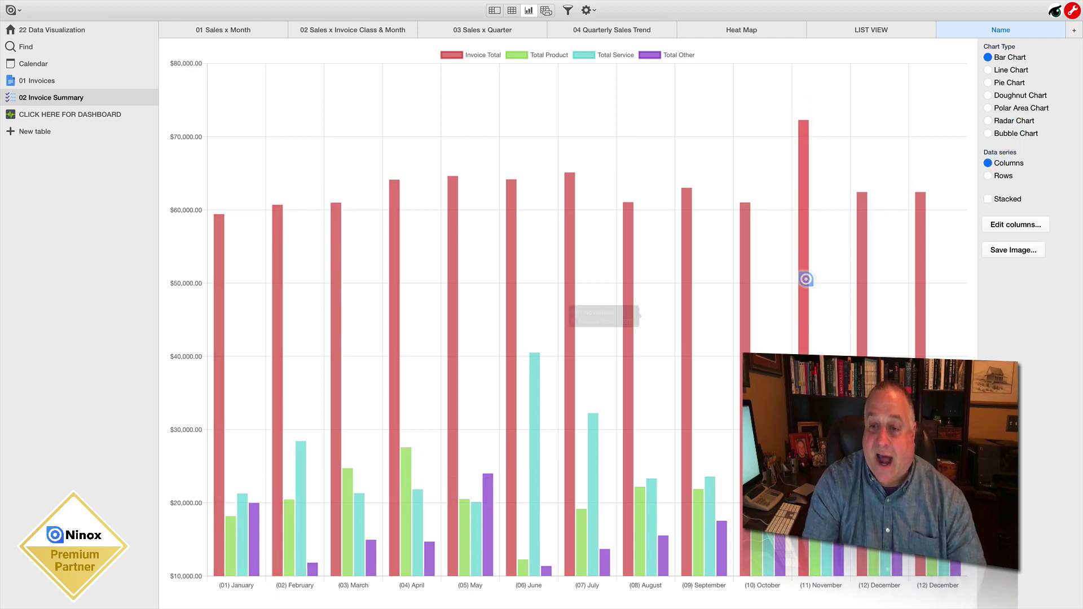
mouse_move(805, 243)
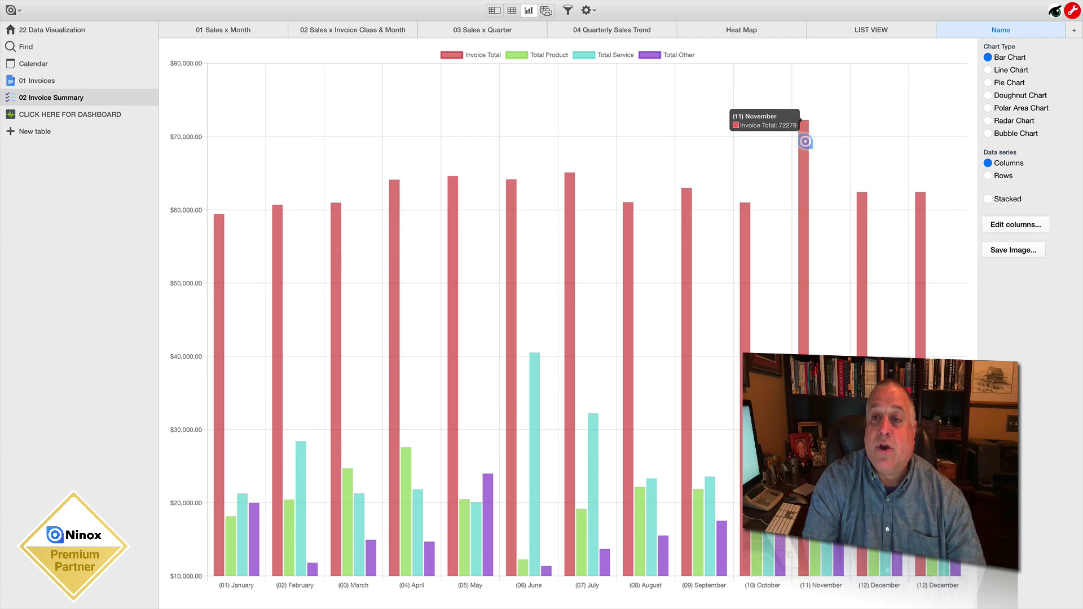
Compare rows and columns as the data series on the bar and radar charts, ending with columns on the radar chart.
left_click(988, 177)
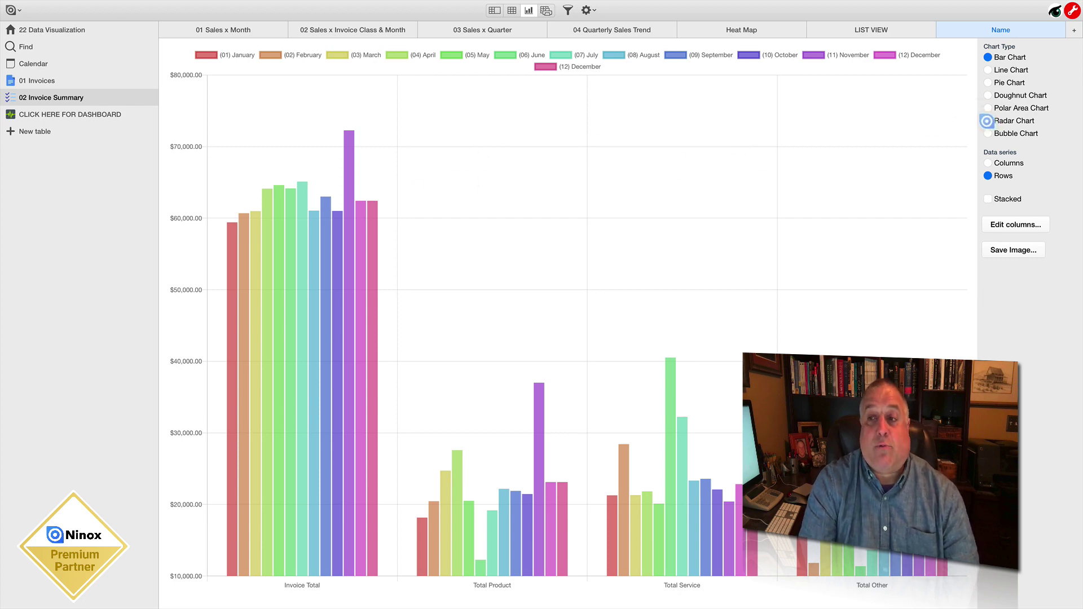
left_click(985, 120)
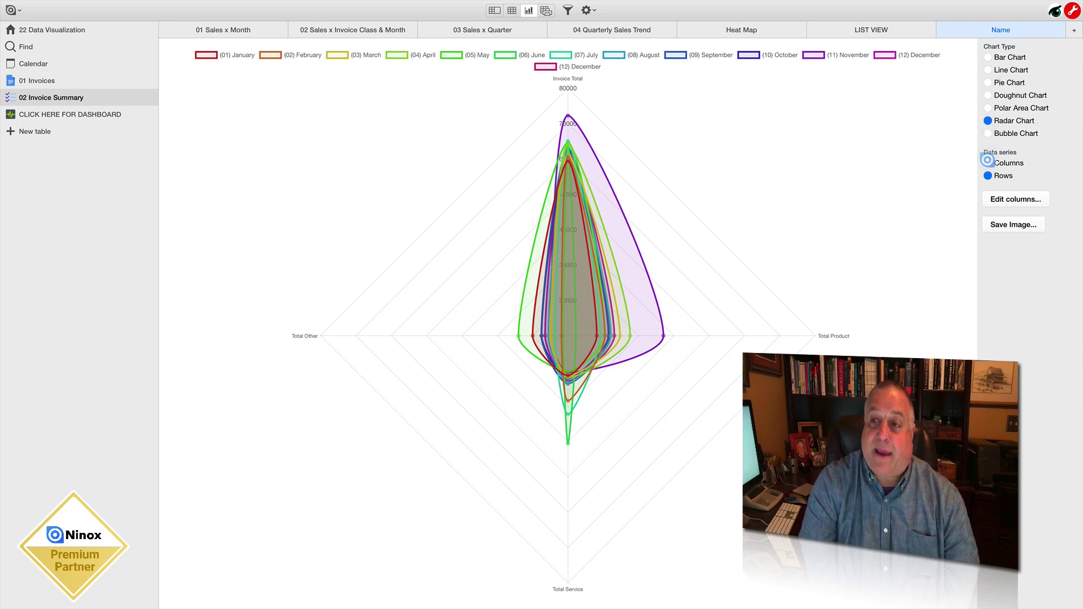
left_click(988, 163)
left_click(988, 175)
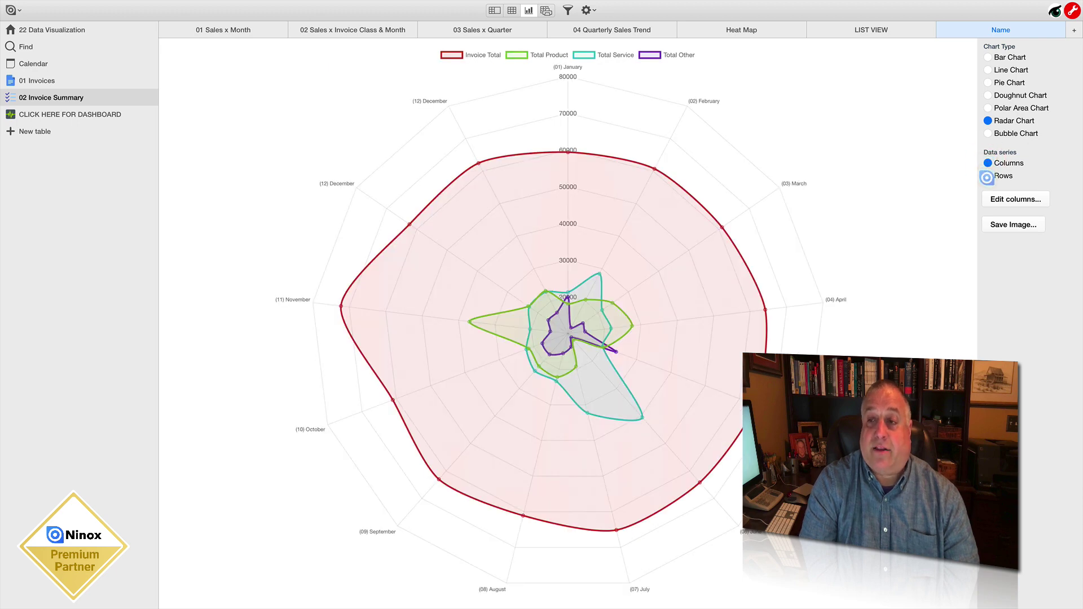
left_click(986, 162)
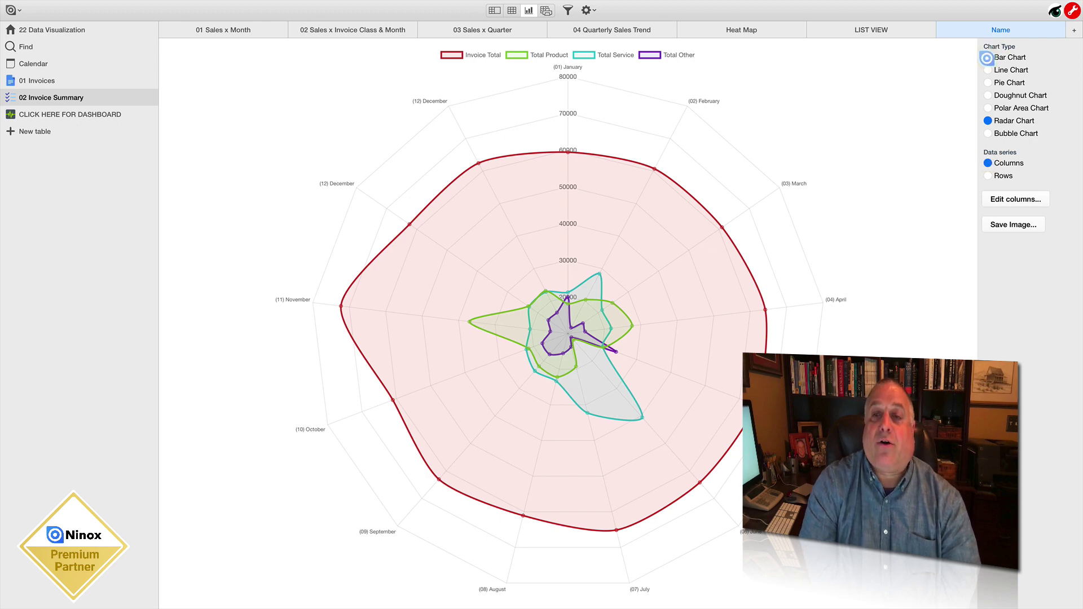
Set the Name view to a stacked line chart and review its visible and available columns.
left_click(987, 57)
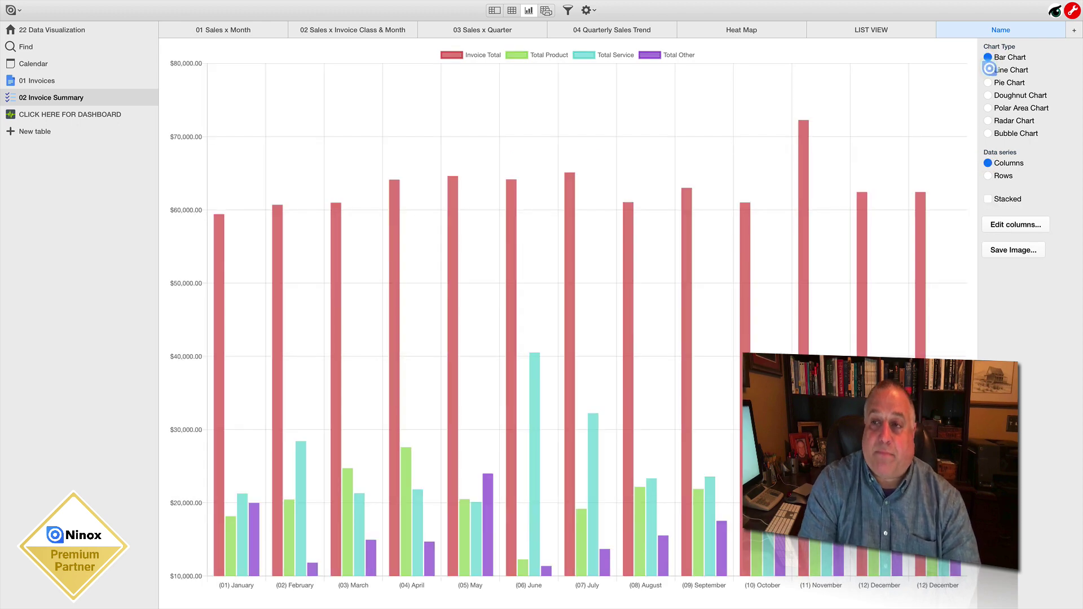
left_click(987, 70)
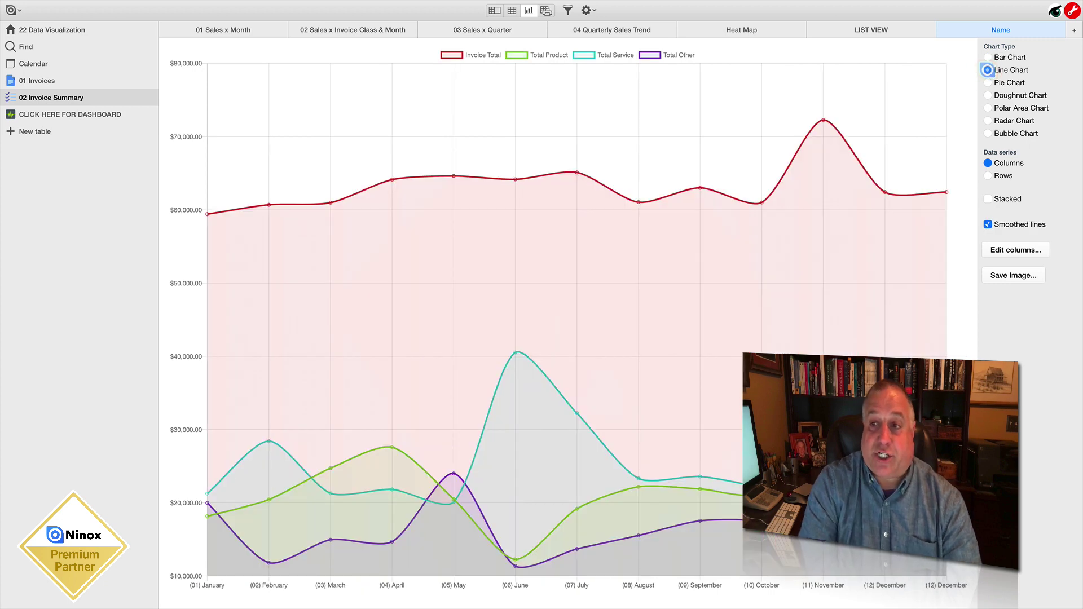
left_click(987, 198)
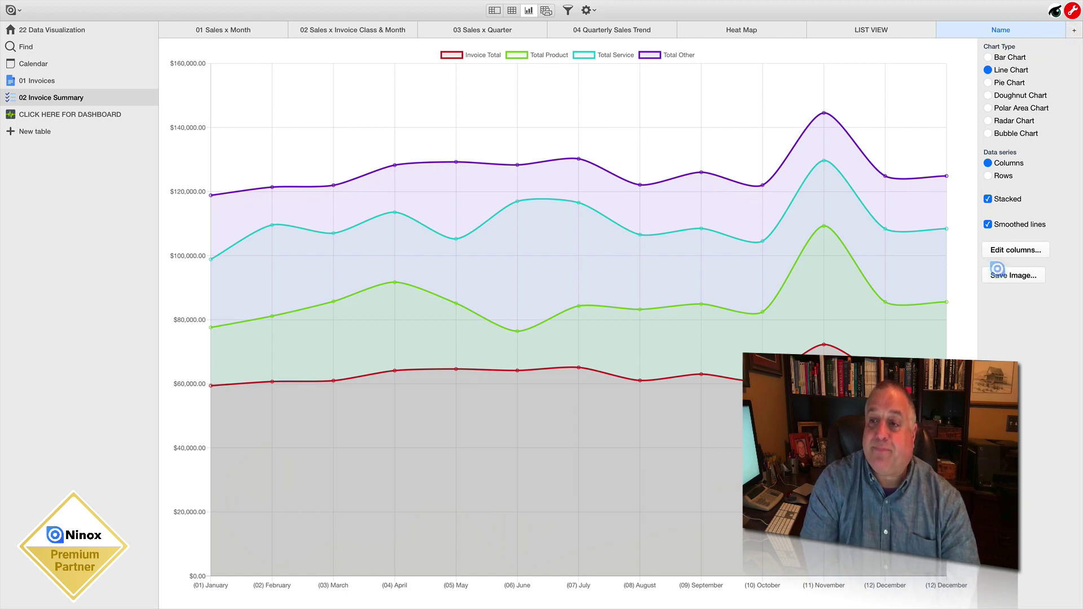
left_click(999, 250)
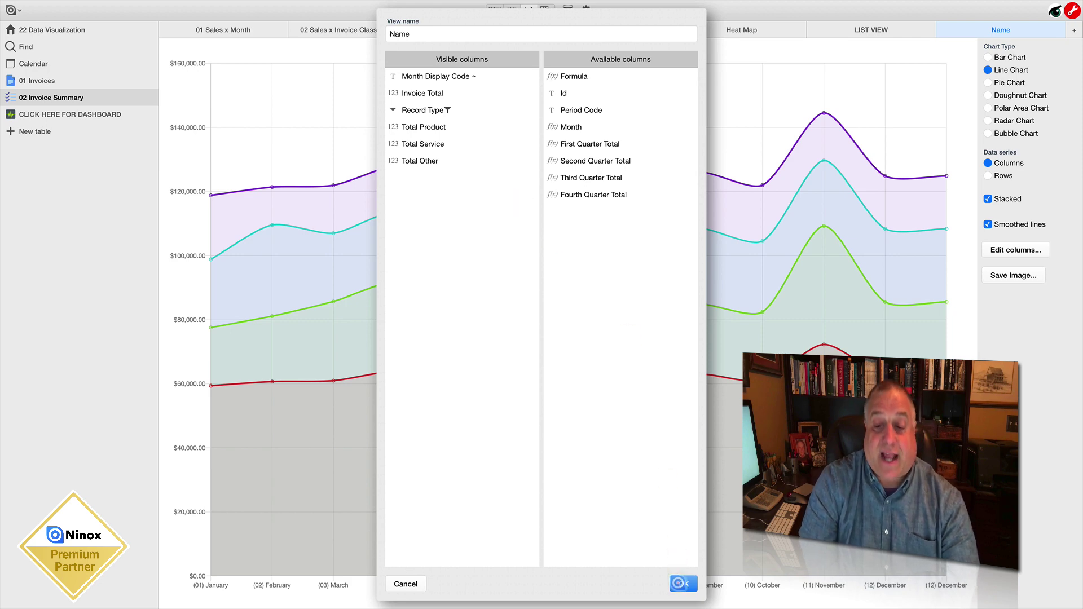
left_click(681, 584)
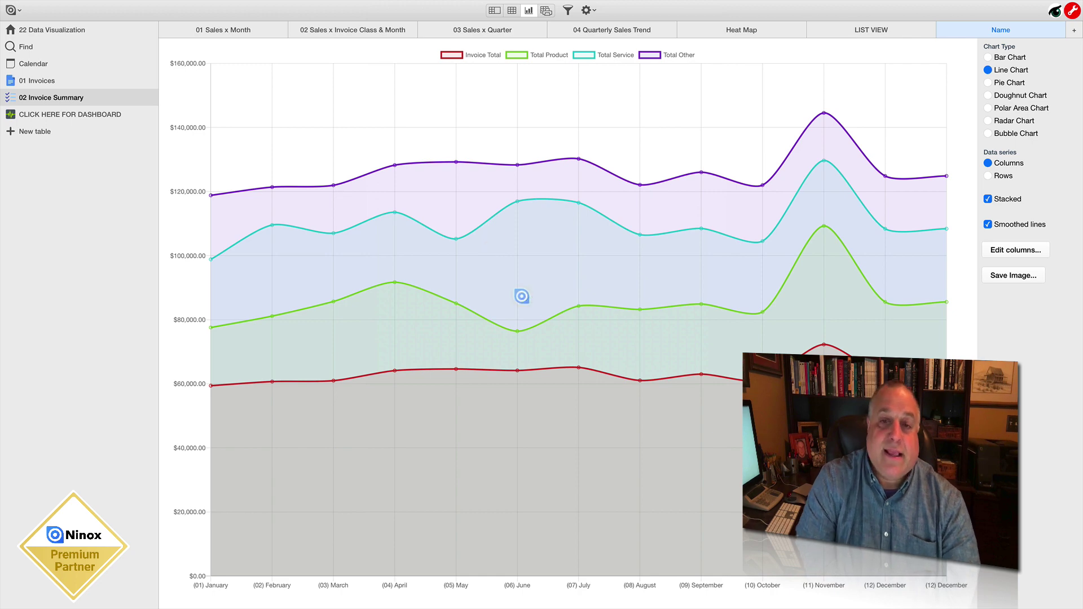
View the 04 Quarterly Sales Trend radar chart and return to the 01 Sales x Month view.
left_click(506, 30)
left_click(591, 29)
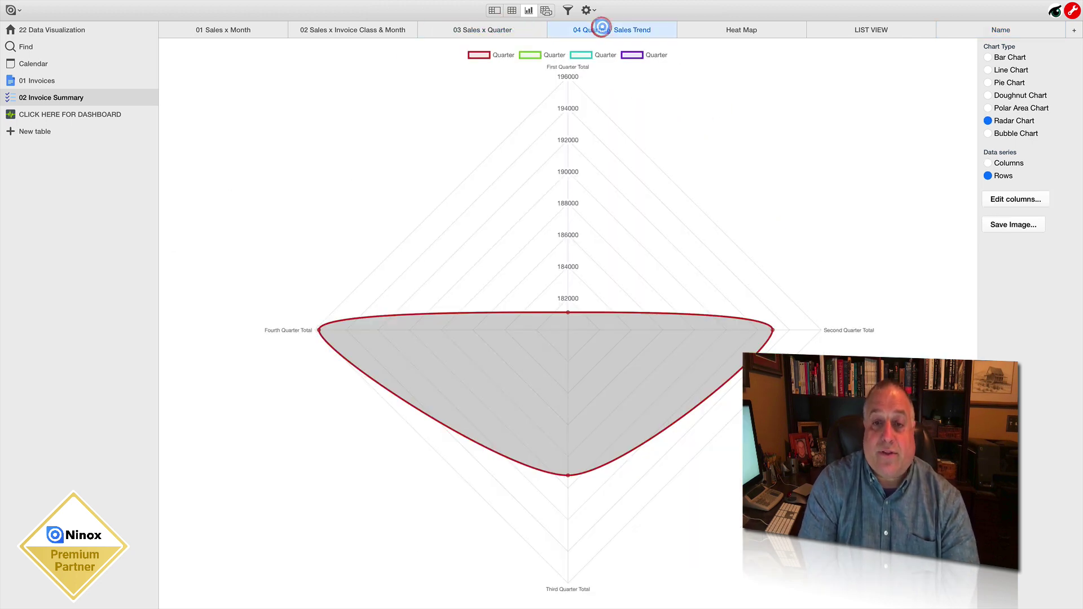
left_click(267, 26)
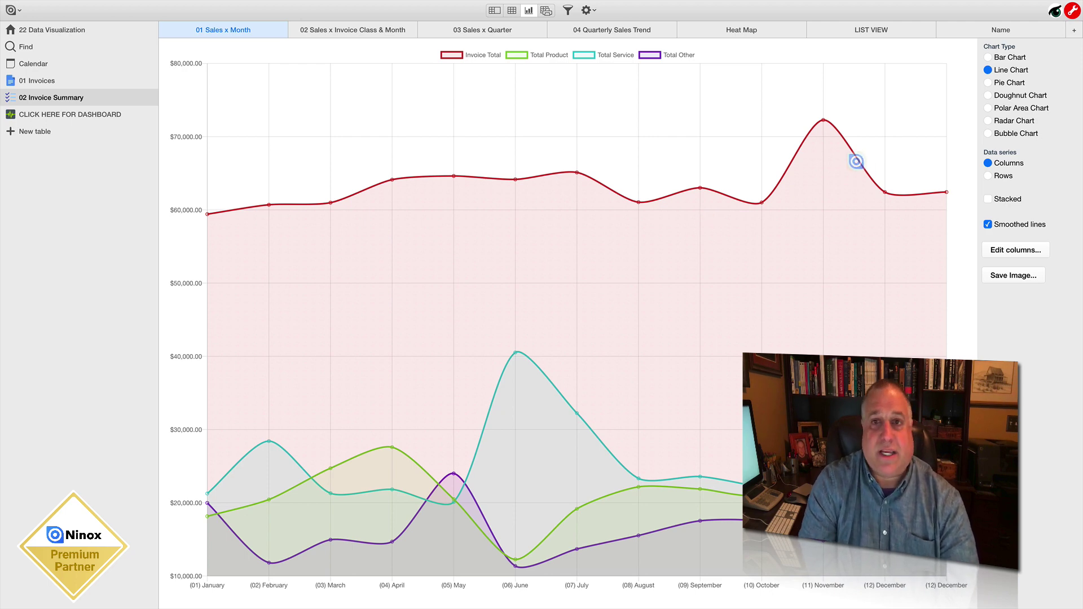
Examine the formula of the Month field in the 02 Invoice Summary table's field settings.
left_click(587, 10)
left_click(590, 33)
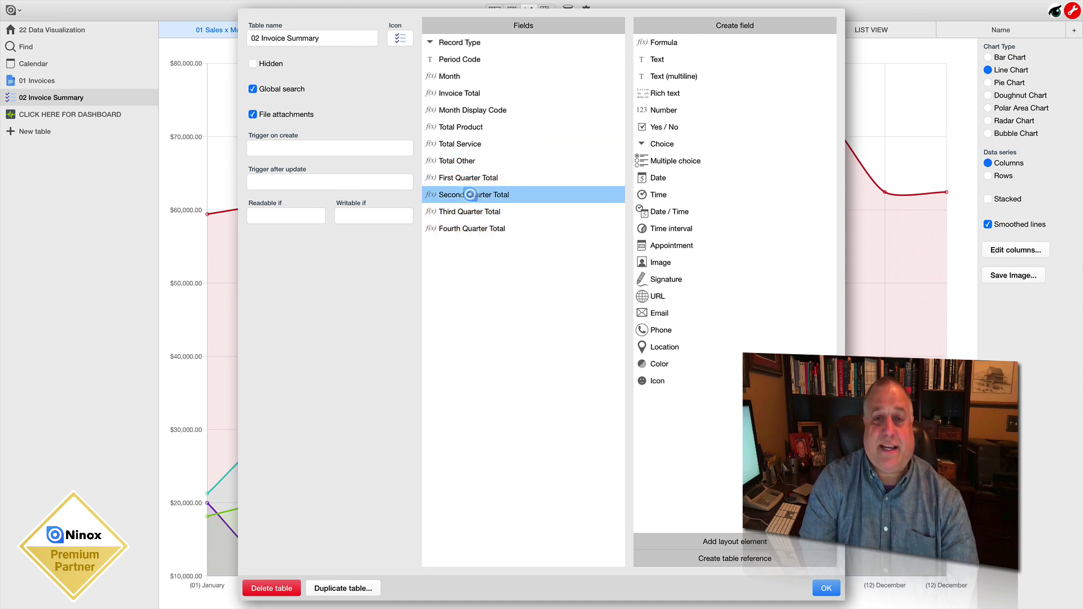
left_click(451, 76)
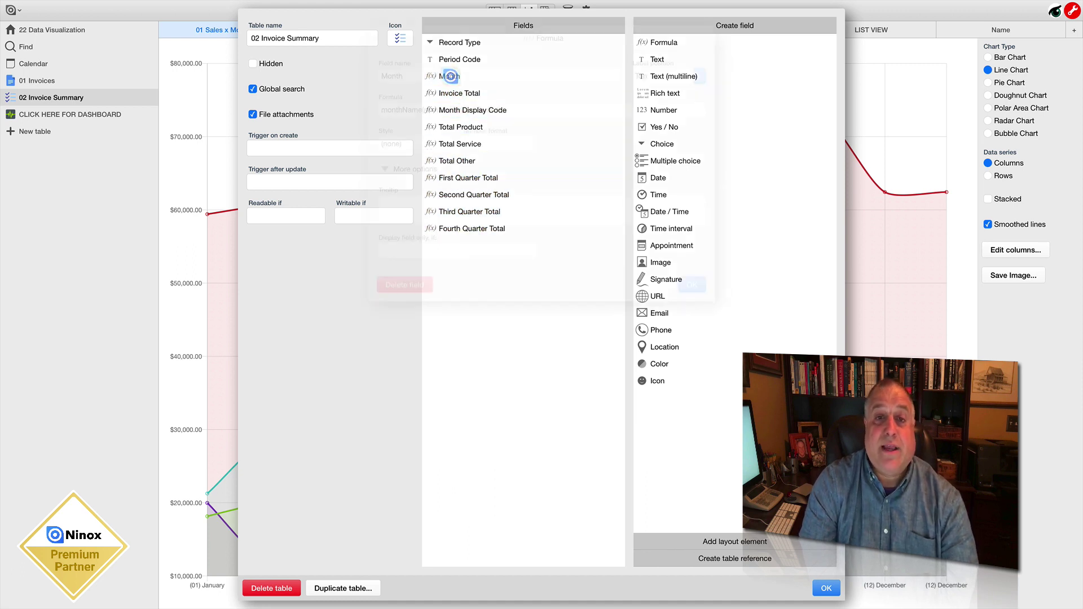
left_click(435, 108)
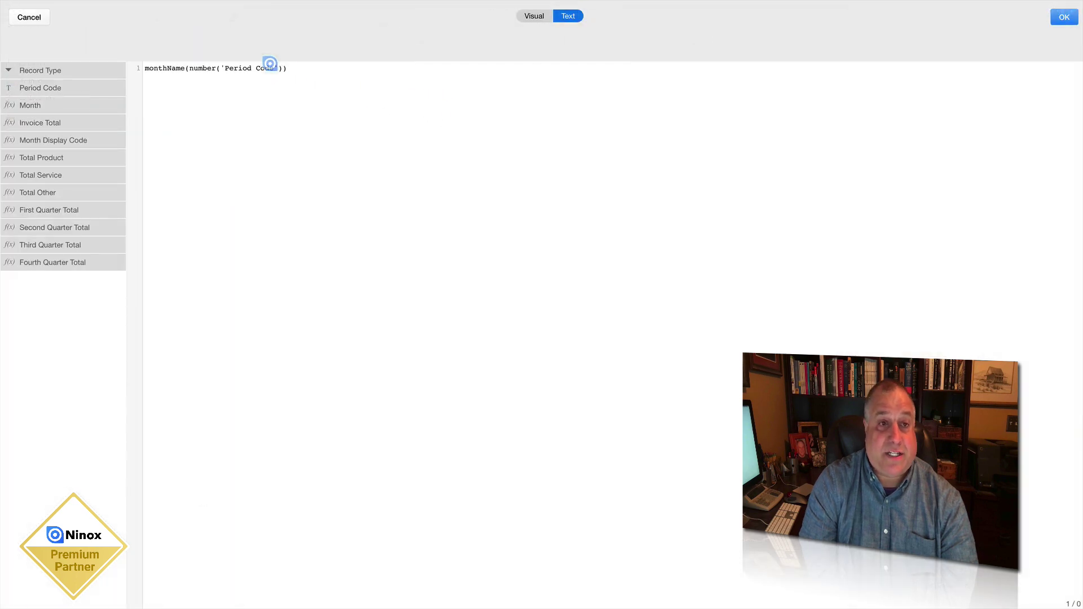
left_click(302, 68)
left_click_drag(302, 68, 119, 60)
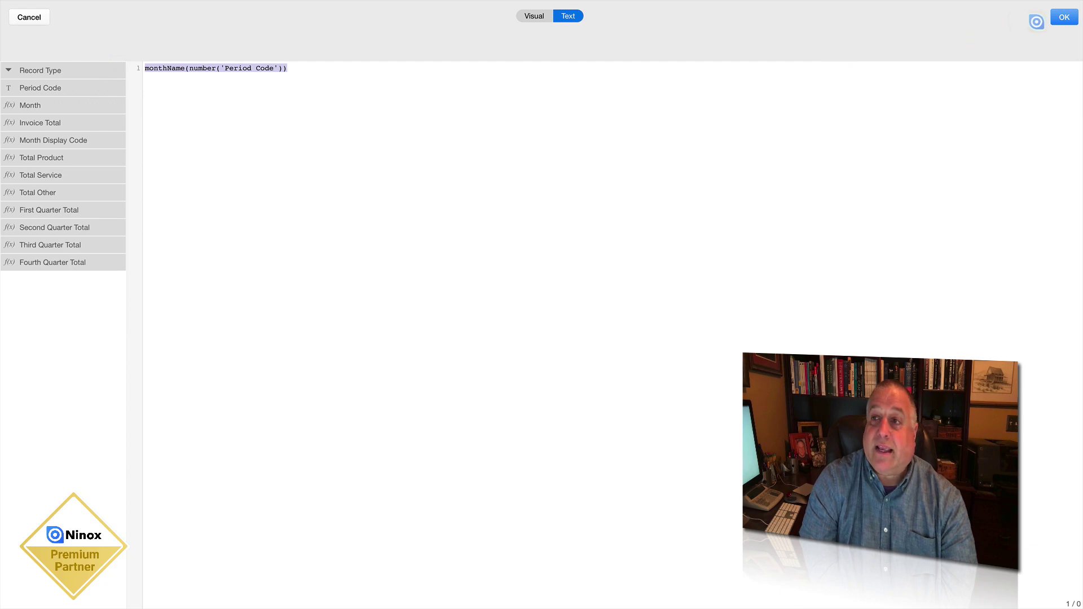
left_click(1060, 17)
left_click(691, 284)
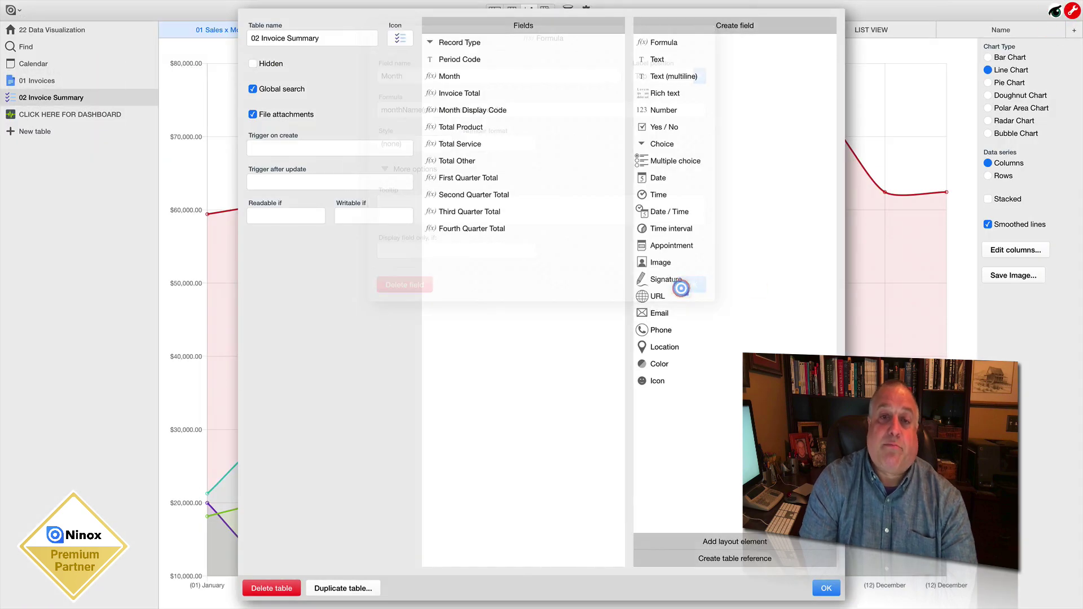
Examine the Total Product field's formula and its Period Code variable, then close the table settings.
double_click(433, 128)
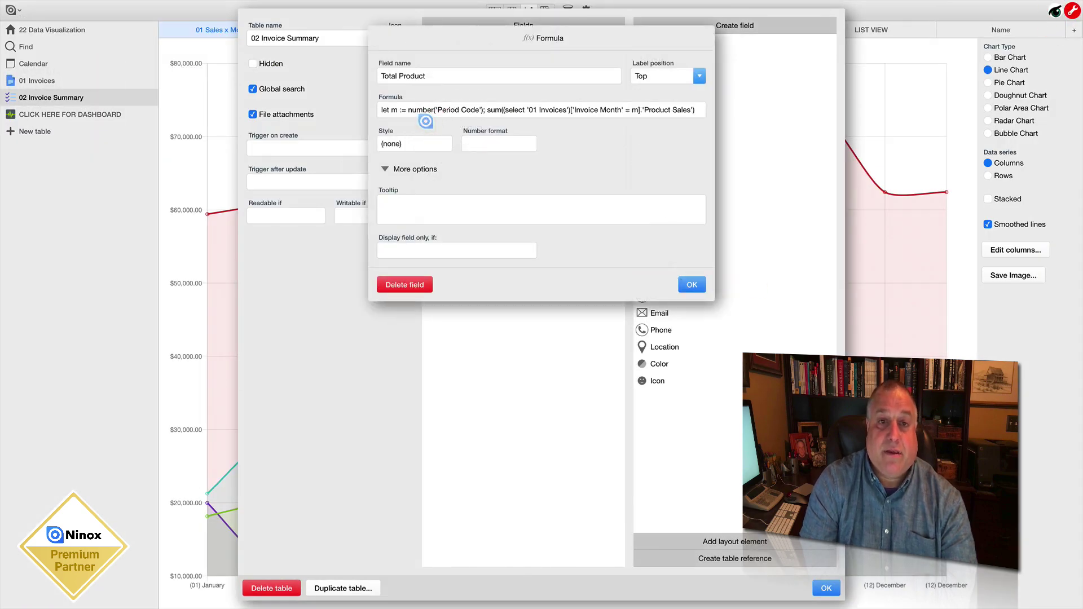
left_click(423, 107)
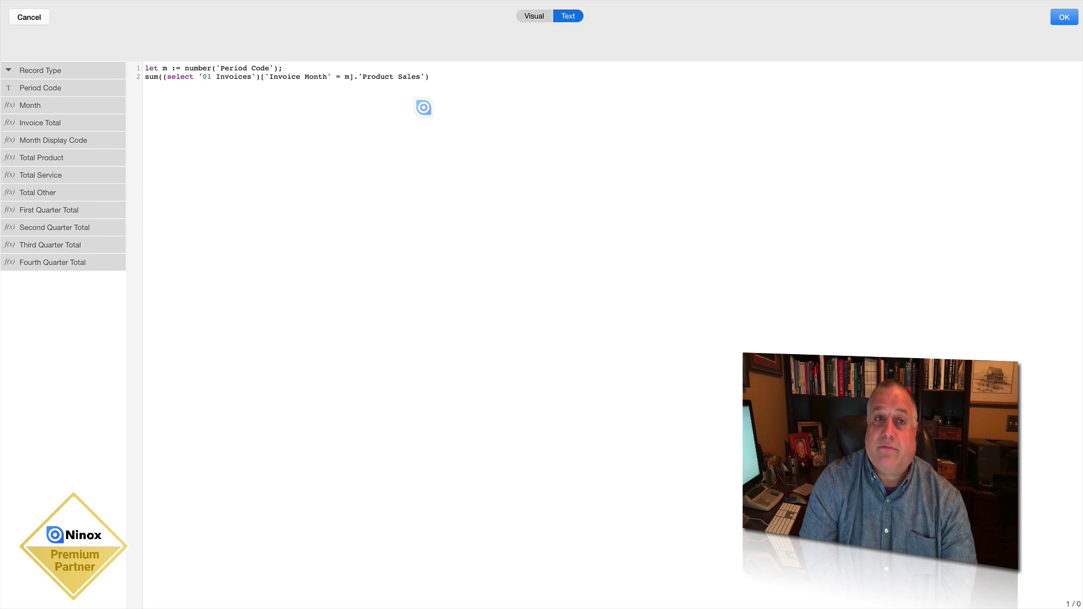
left_click_drag(282, 68, 138, 70)
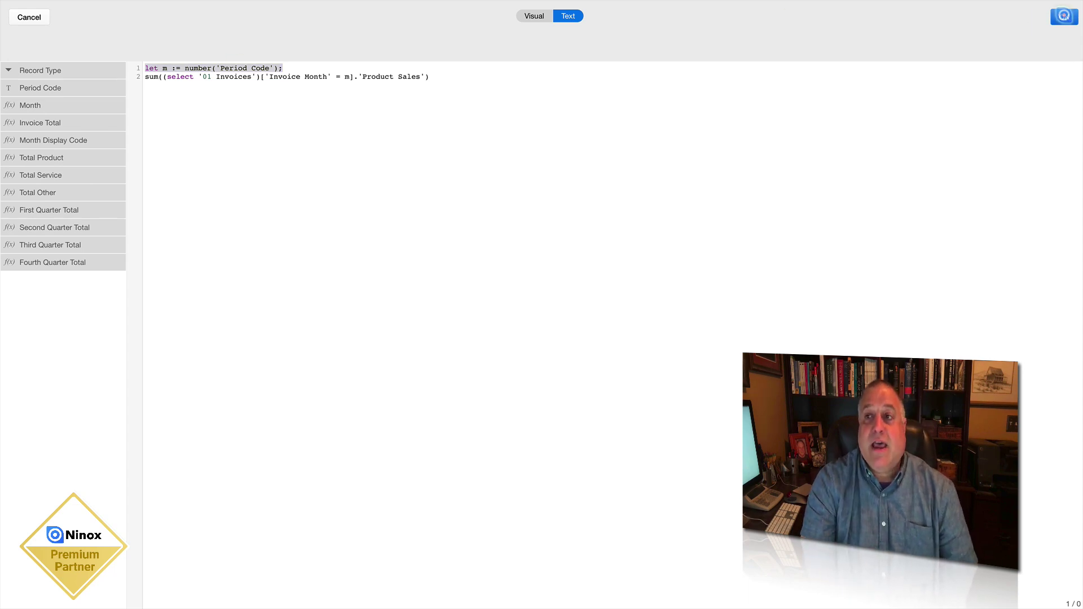
left_click(1063, 17)
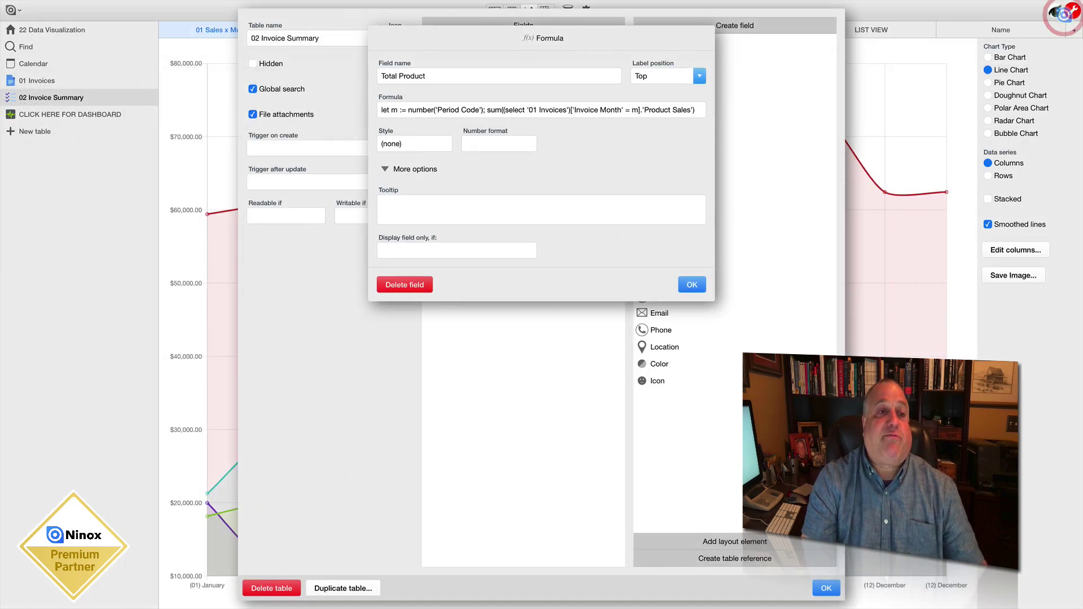
left_click(691, 284)
left_click(825, 589)
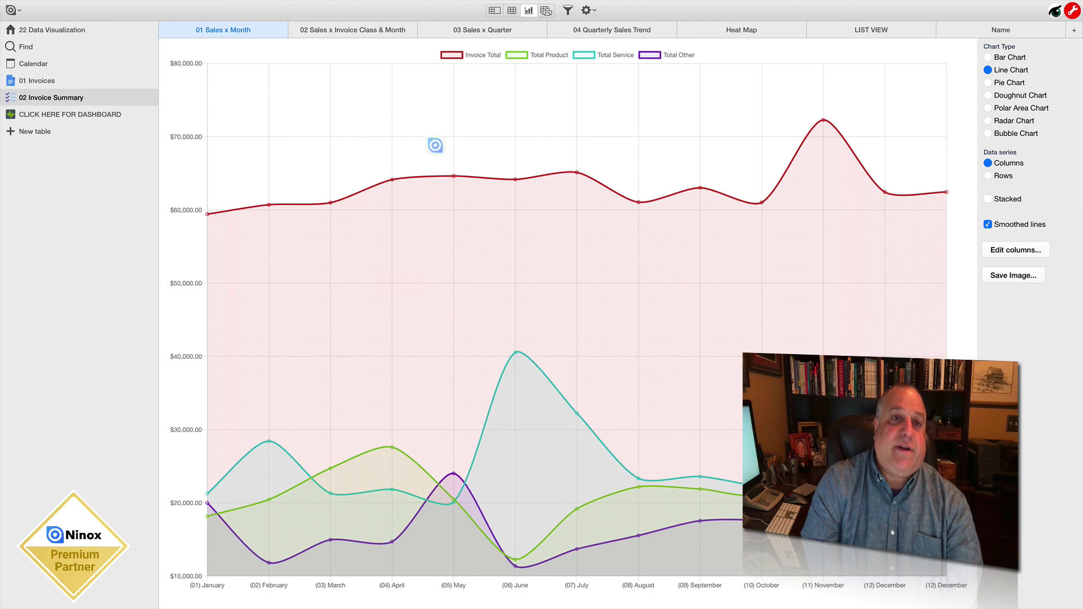
Show 01 Sales x Month as a bar chart, hide the Invoice Total series, and turn on stacking.
right_click(214, 33)
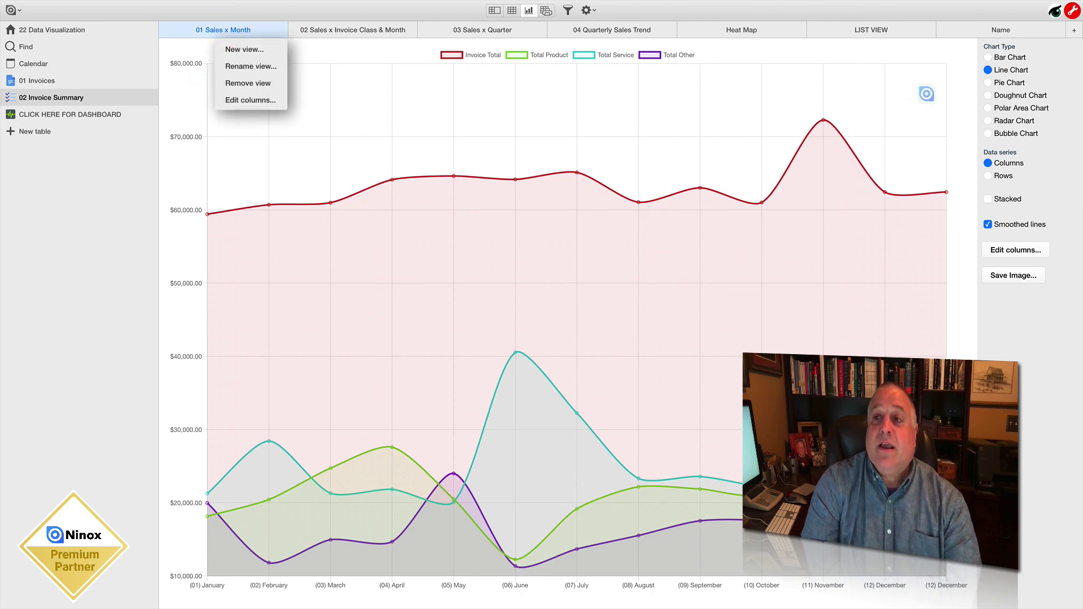
left_click(986, 57)
left_click(986, 57)
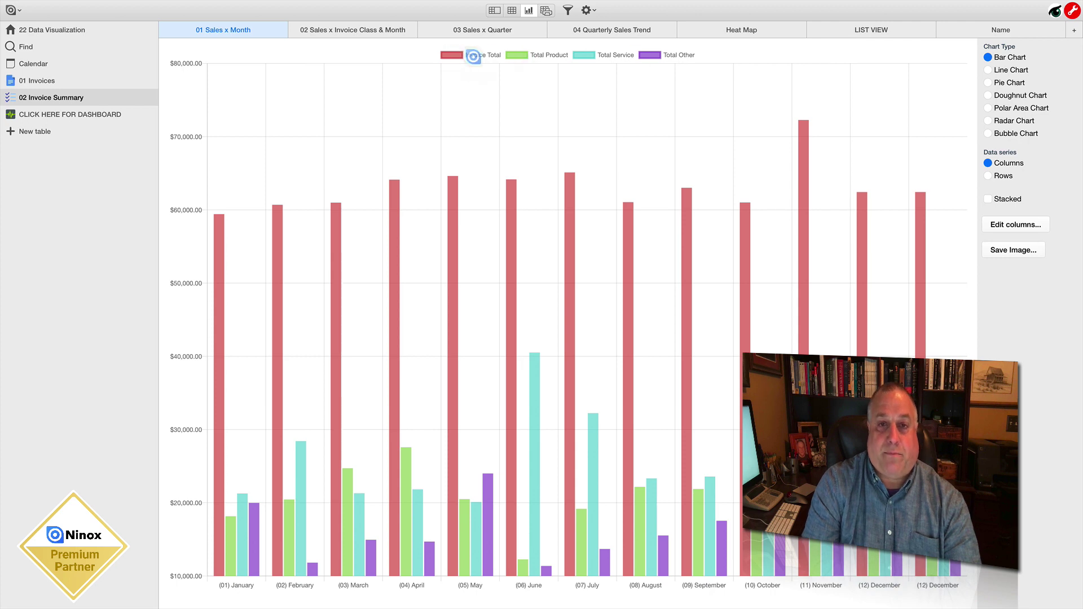
left_click(482, 55)
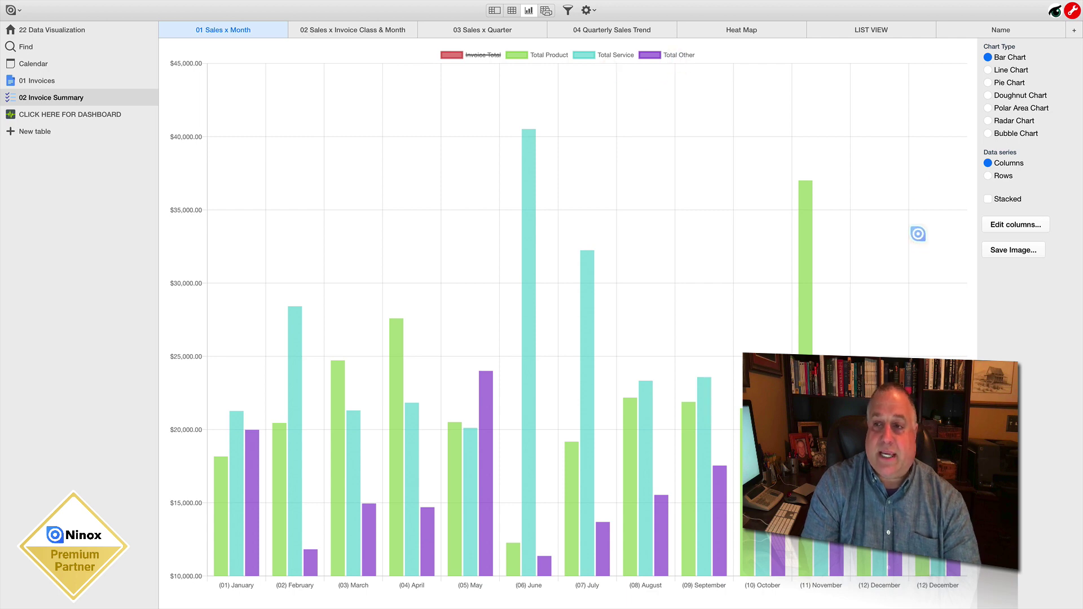
left_click(987, 199)
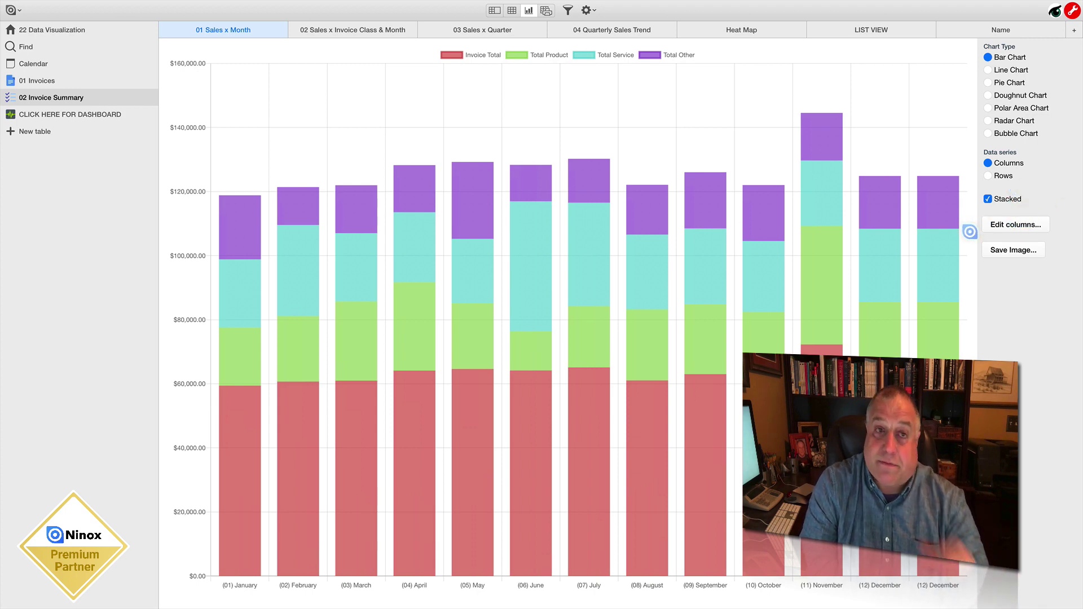
Create a chart view named "Invoice Bar Chart" in the 01 Invoices table.
left_click(48, 80)
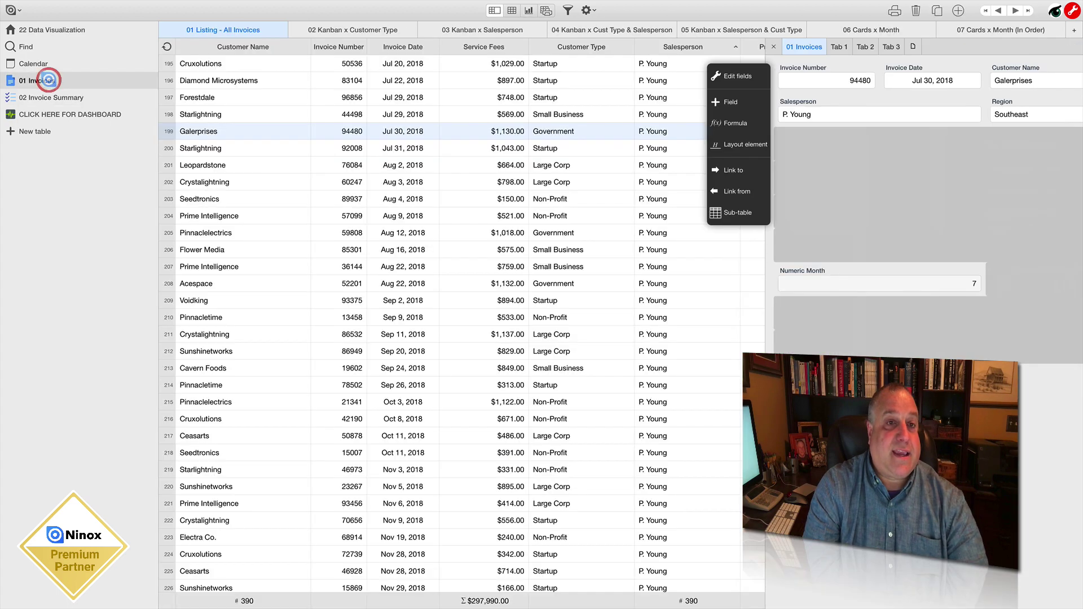
left_click(225, 36)
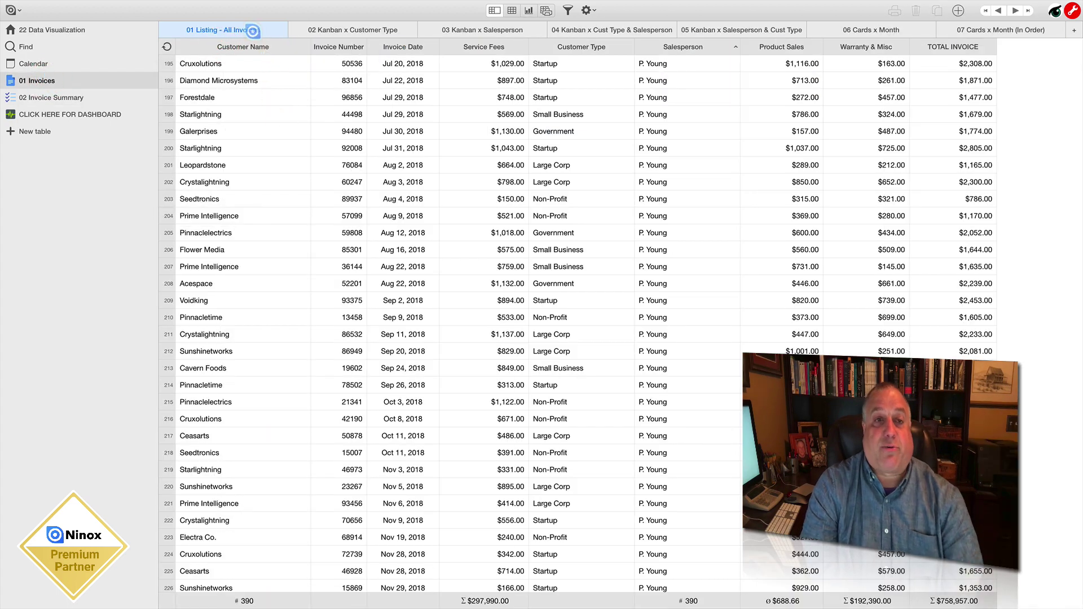
left_click(252, 31)
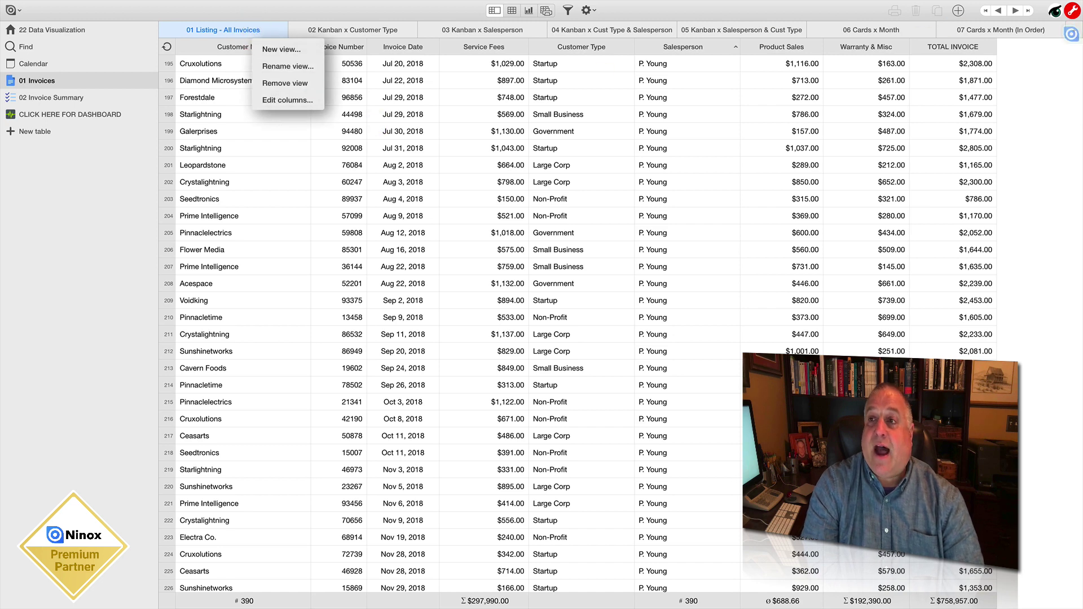
left_click(281, 49)
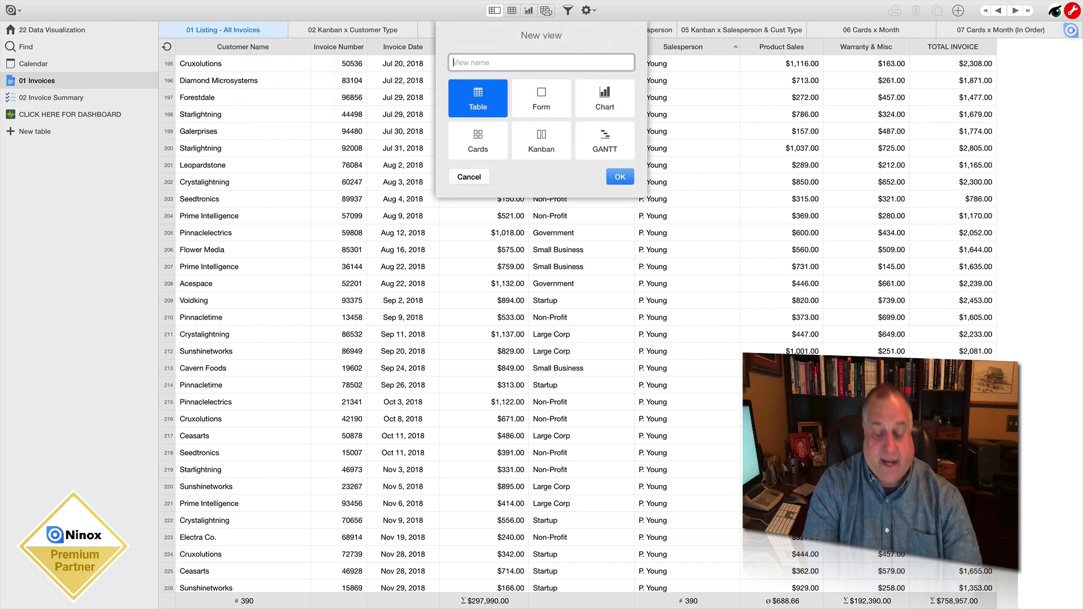
type("Invoice Bar Char")
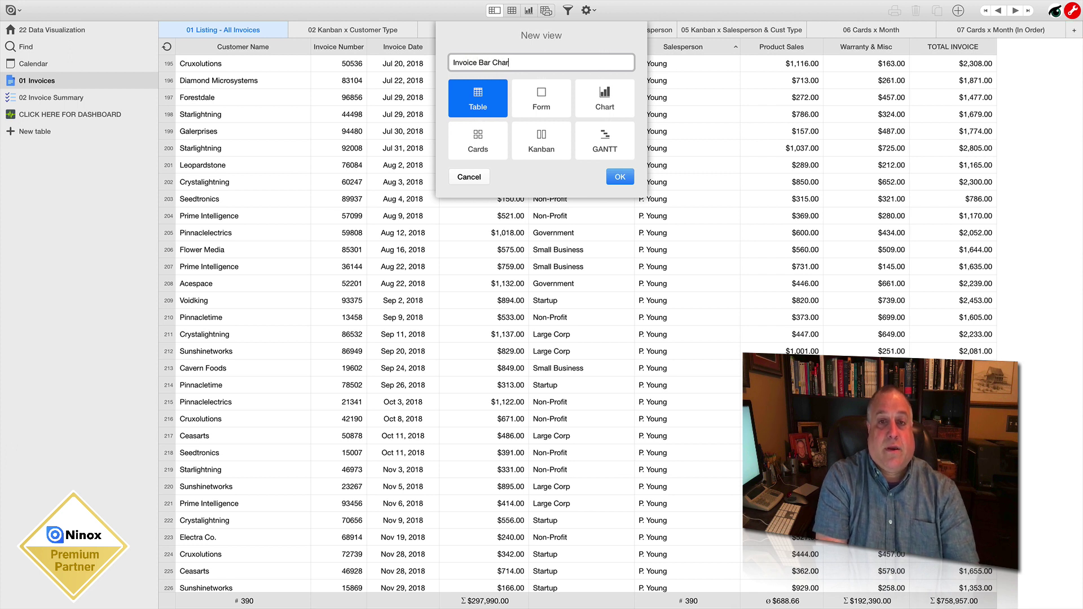
type("t")
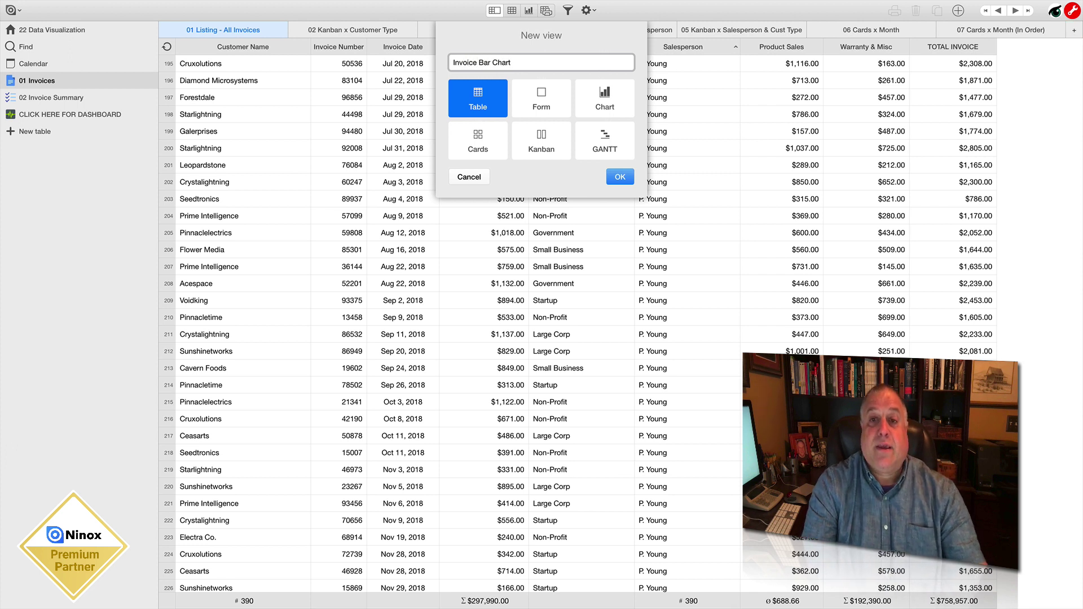
left_click(596, 103)
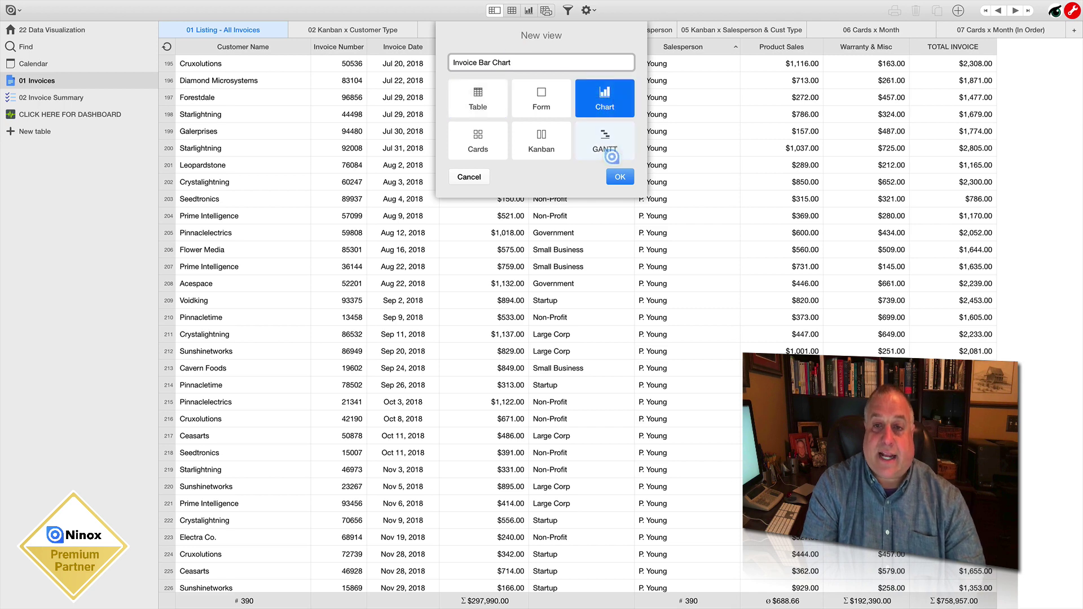
left_click(618, 177)
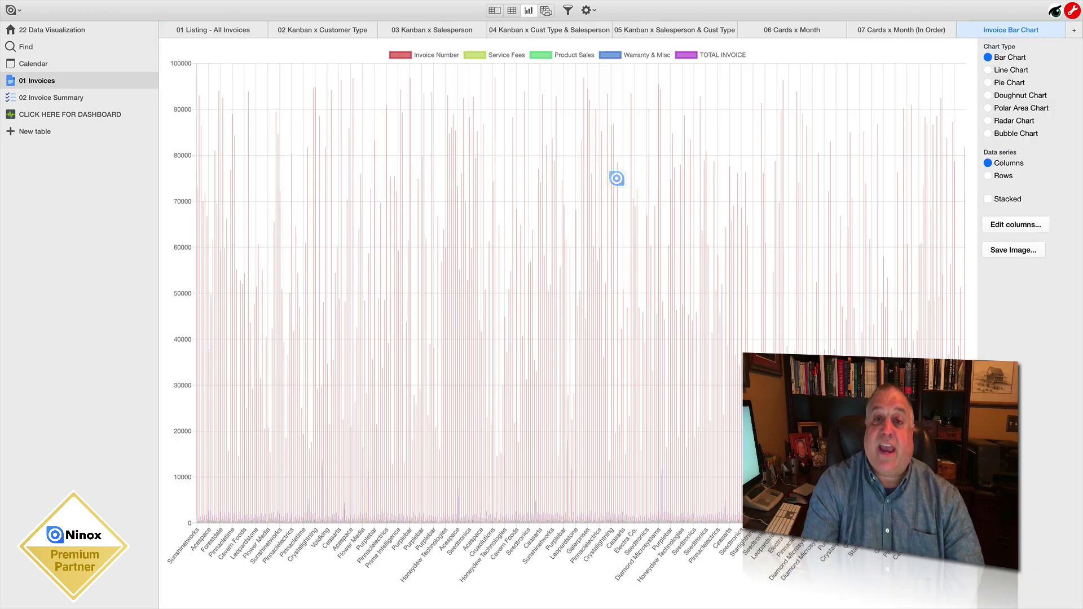
Review the Invoice Bar Chart's column settings and the 02 Kanban x Customer Type, 06 Cards x Month and 07 Cards x Month (In Order) views.
left_click(993, 223)
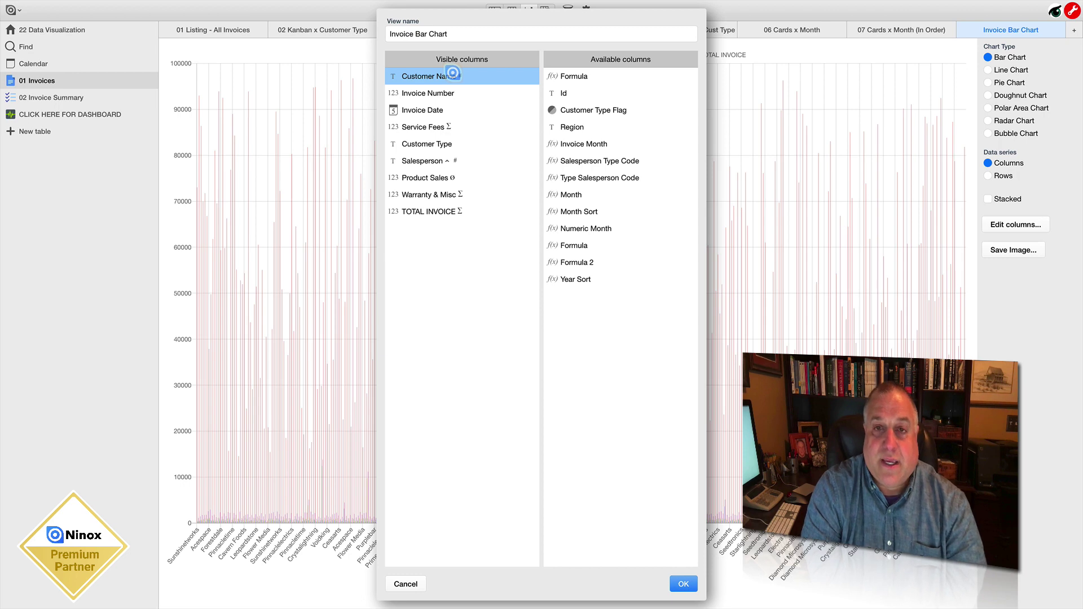
left_click(405, 583)
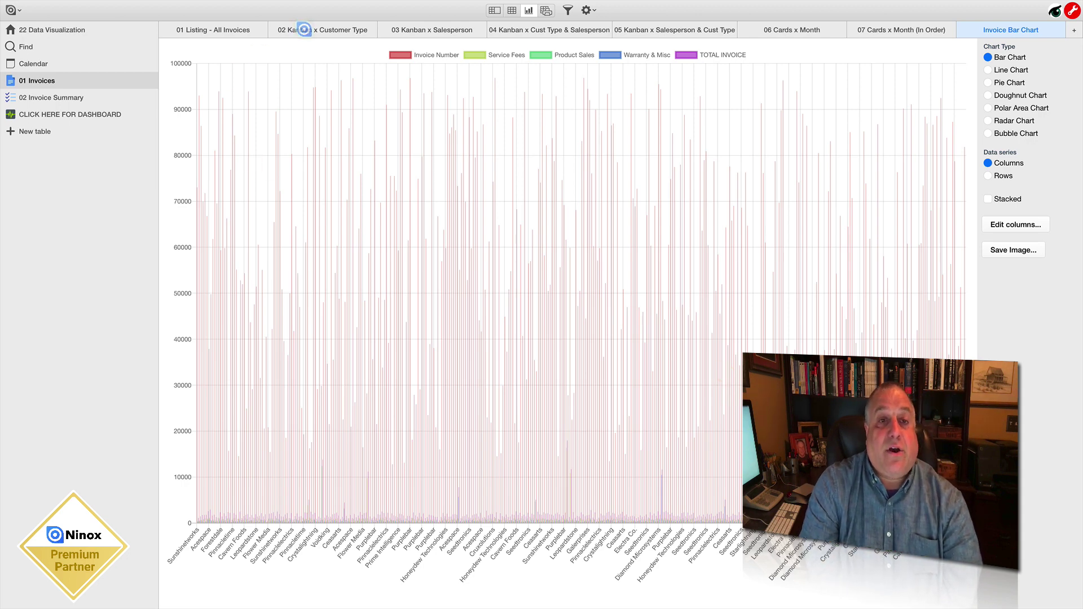
left_click(304, 30)
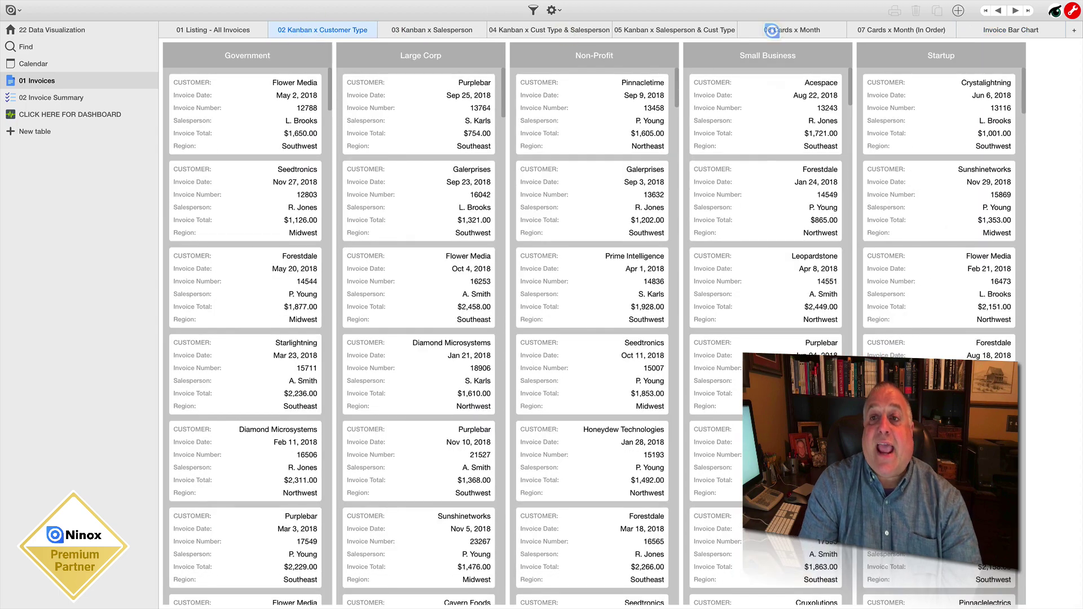
left_click(771, 30)
left_click(701, 130)
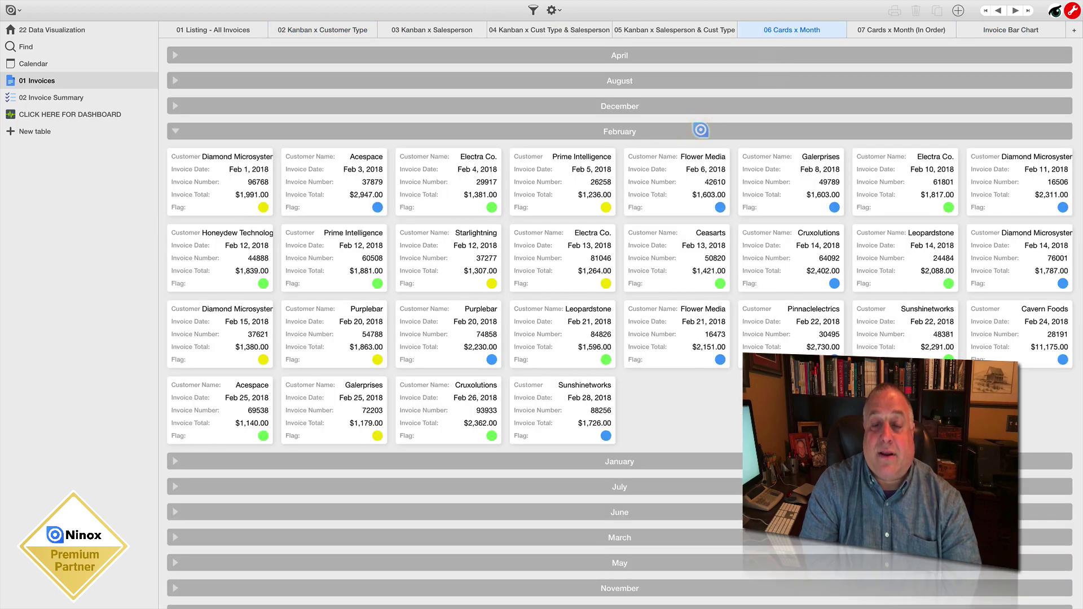
left_click(905, 30)
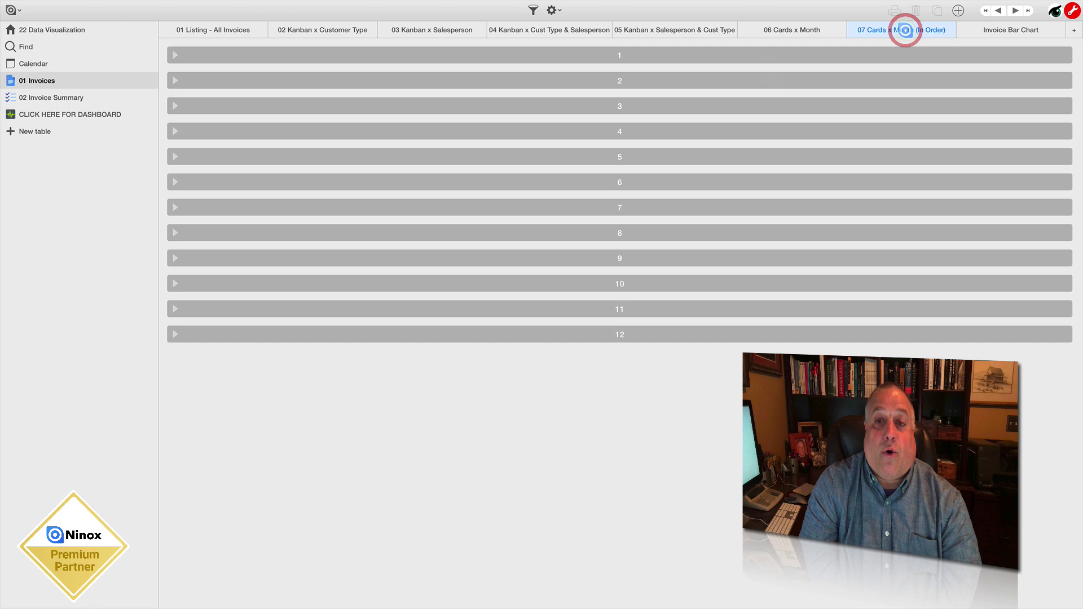
left_click(670, 54)
Return to the Invoice Bar Chart view and show it as a pie chart.
left_click(979, 31)
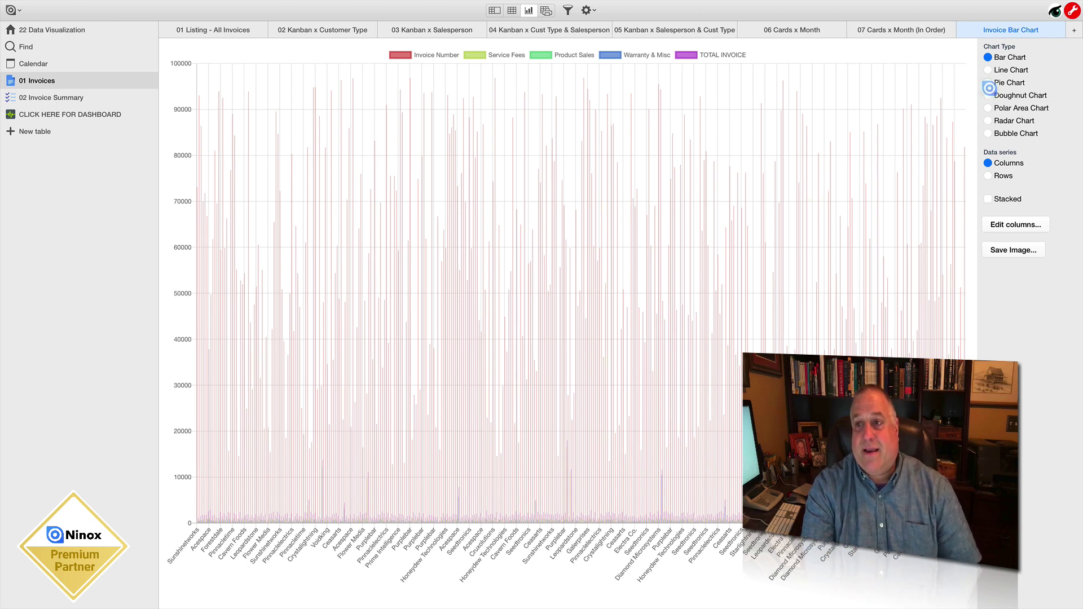
left_click(987, 83)
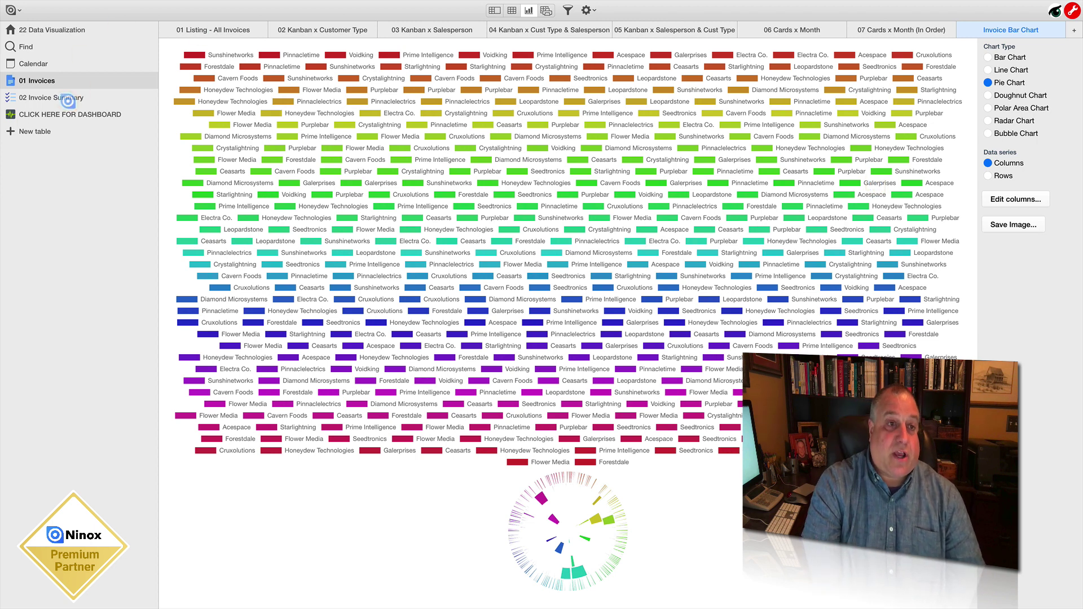
In the 02 Invoice Summary table, hide the Invoice Total column from the 01 Sales x Month chart.
left_click(68, 99)
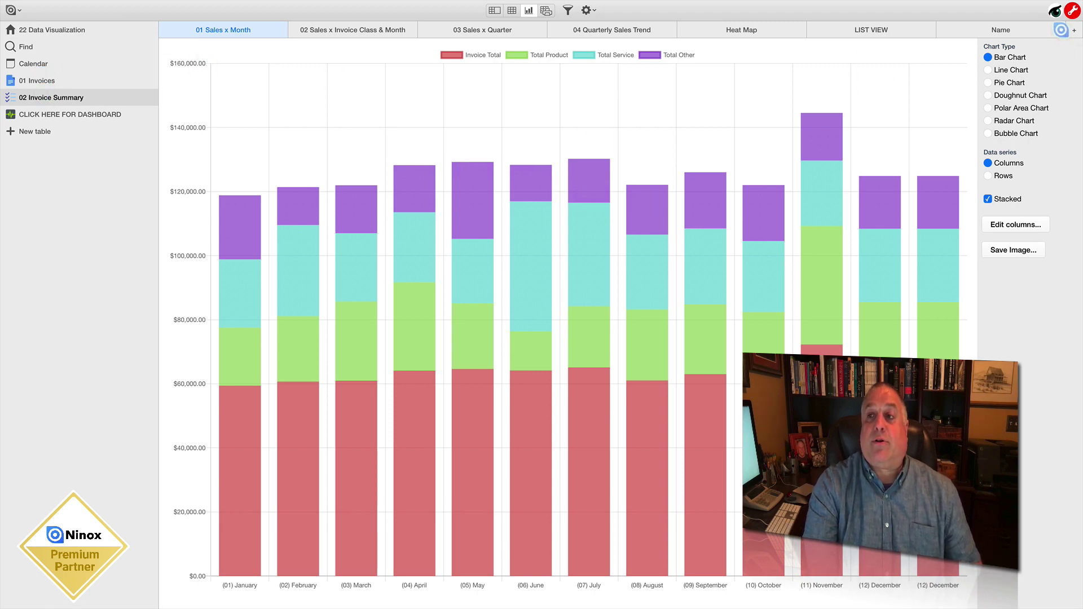
left_click(1073, 30)
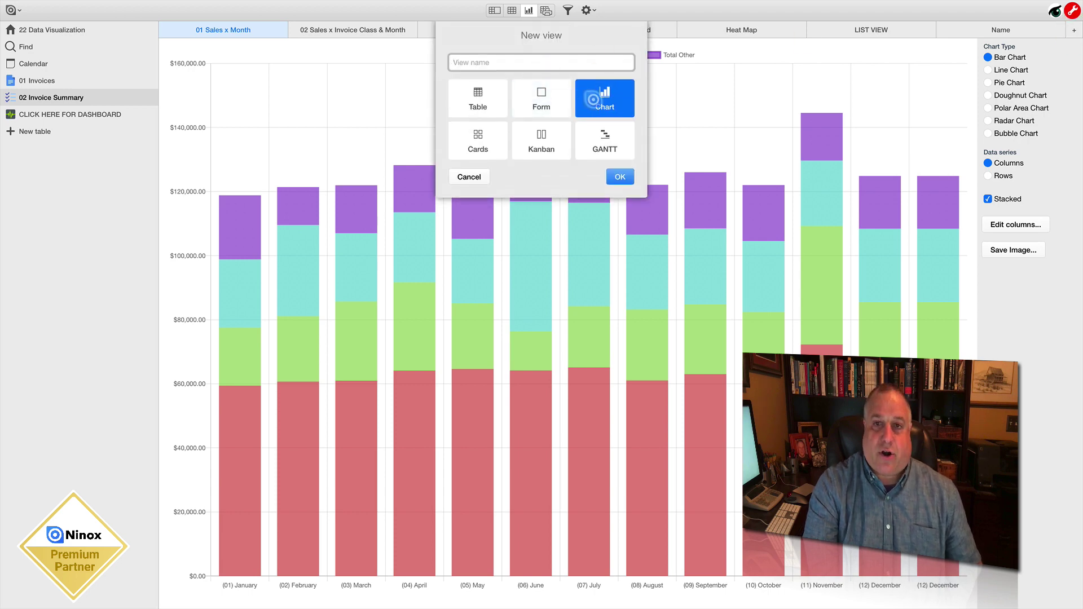
left_click(1008, 224)
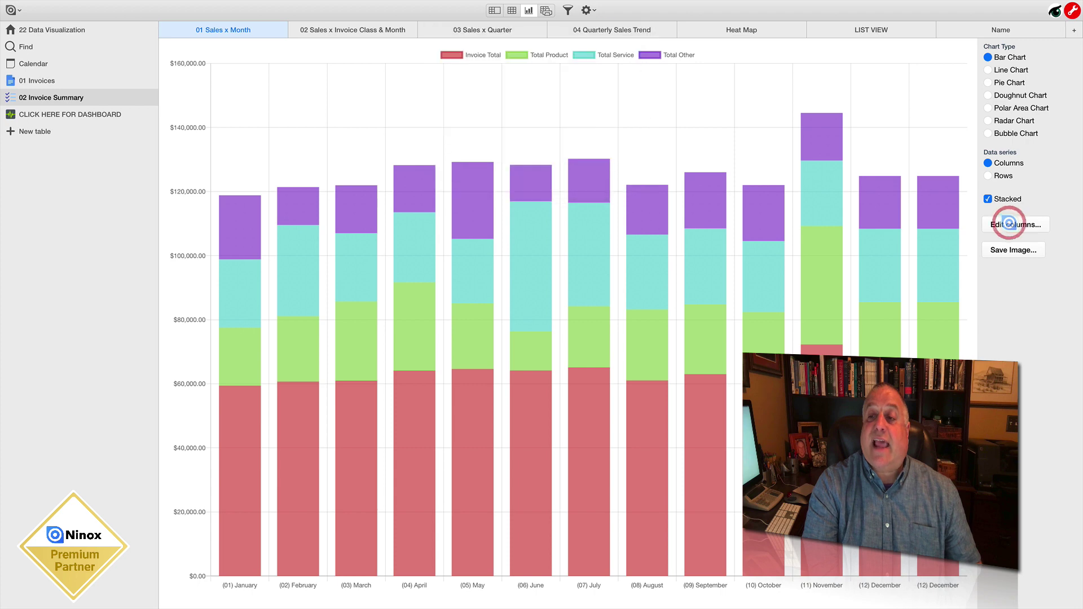
left_click(429, 127)
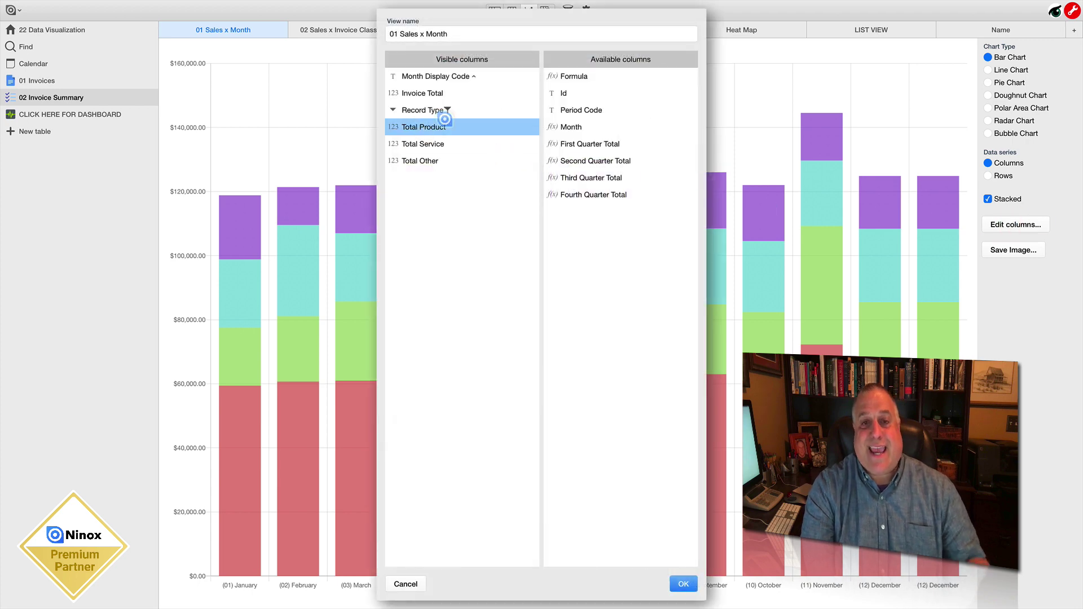
left_click(440, 94)
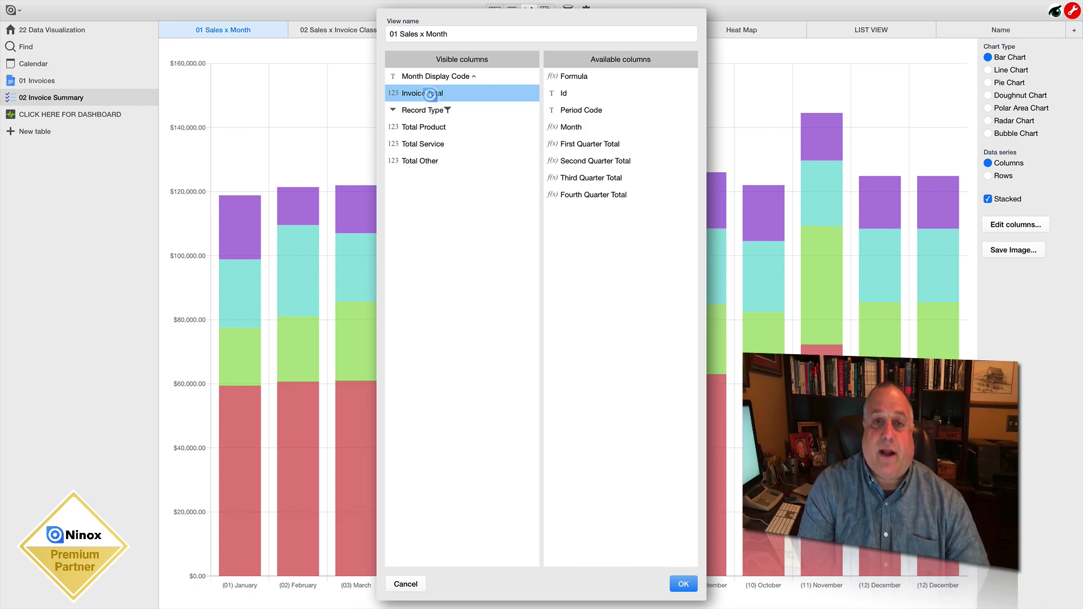
double_click(429, 93)
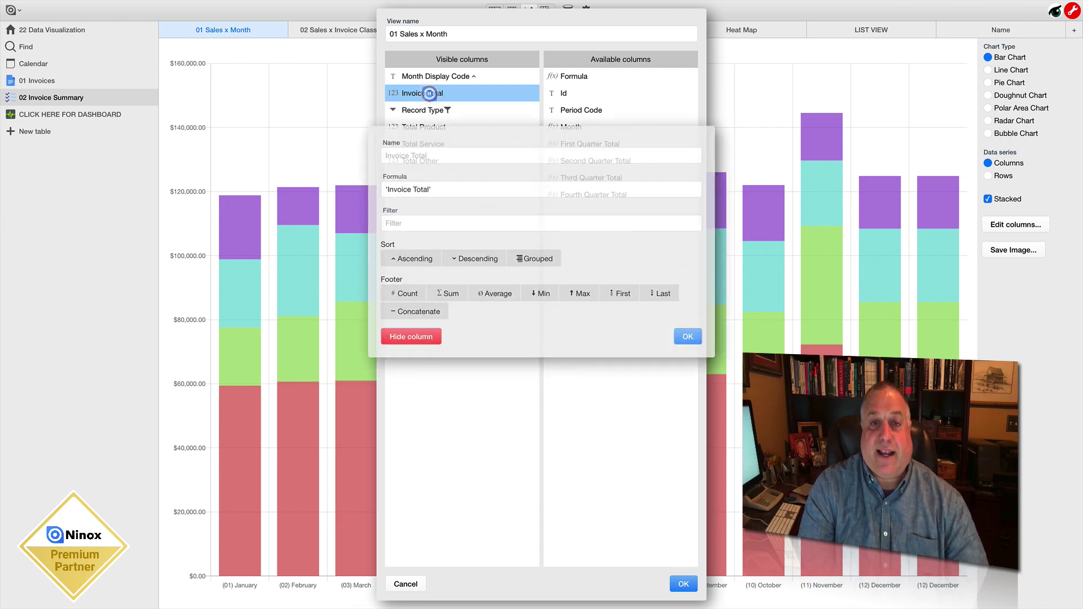
left_click(395, 335)
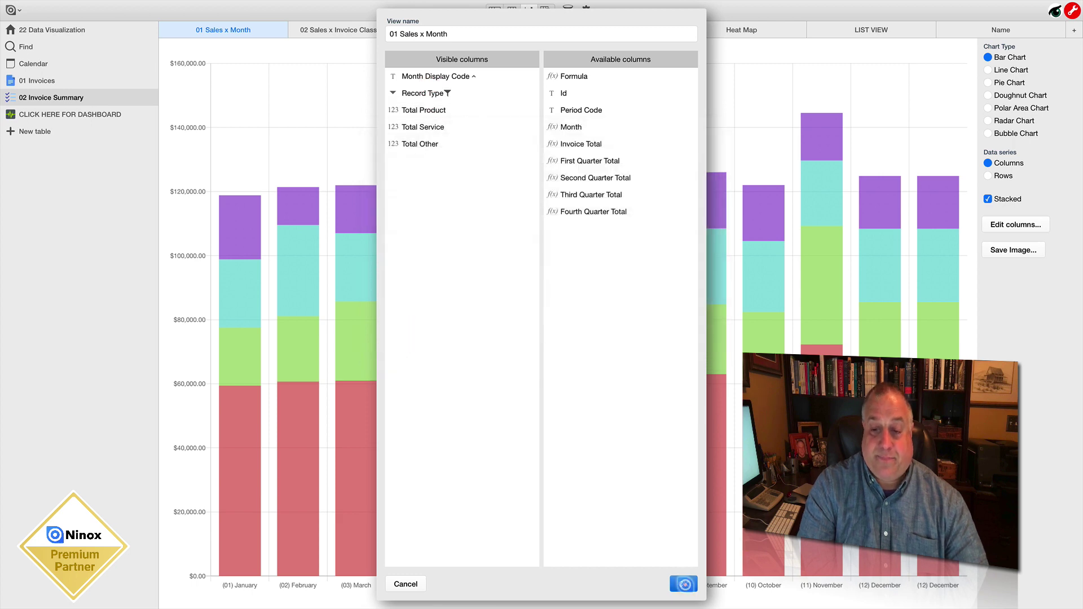
left_click(683, 583)
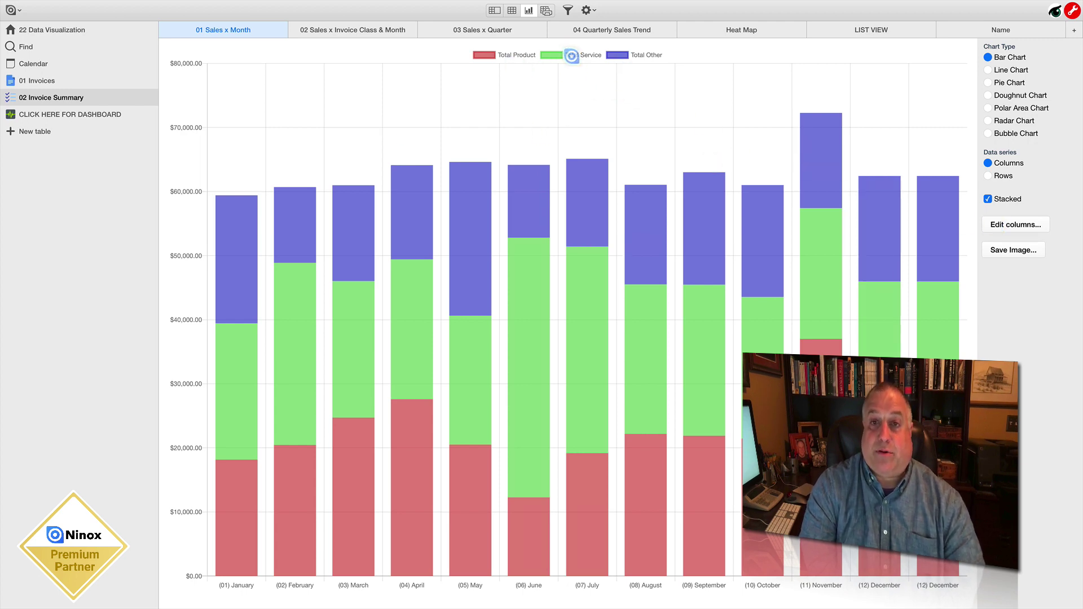
Repeatedly hide and show the Total Service series in the 01 Sales x Month chart, leaving it shown.
left_click(572, 55)
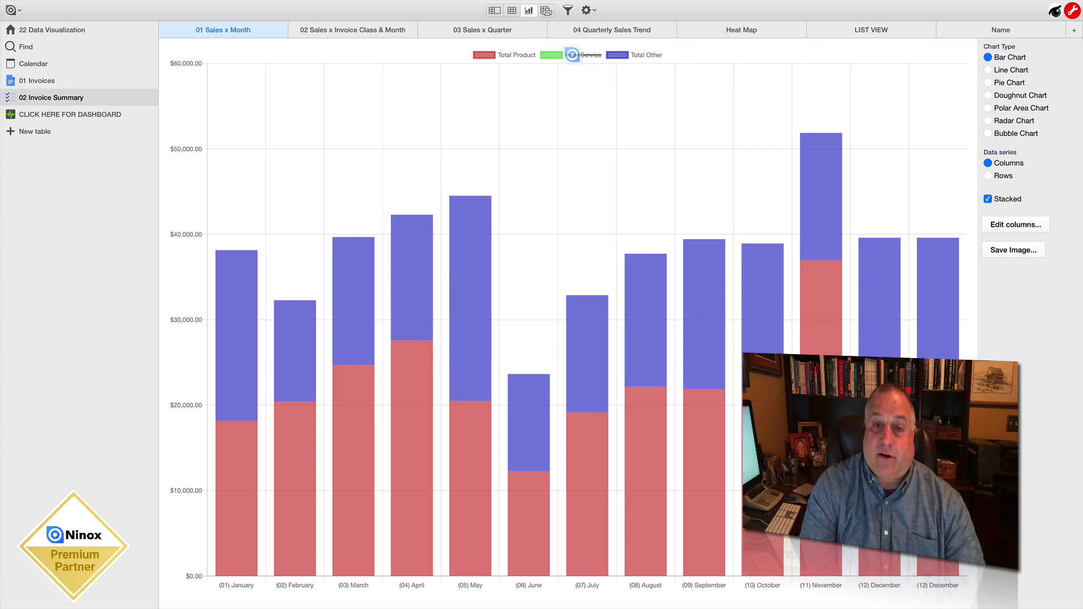
left_click(571, 55)
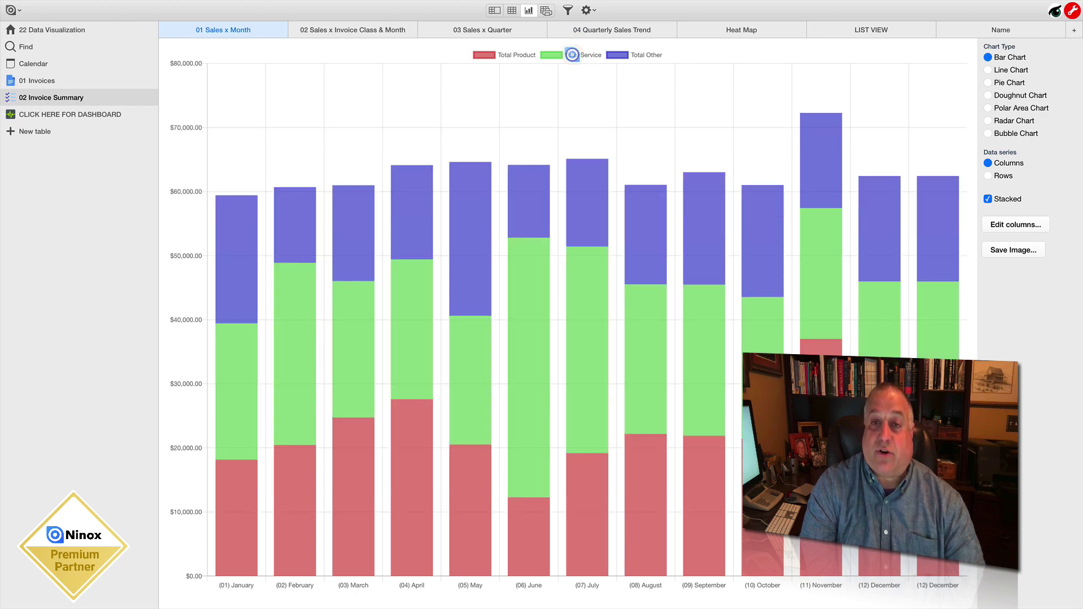
left_click(572, 55)
left_click(572, 54)
left_click(572, 54)
left_click(572, 54)
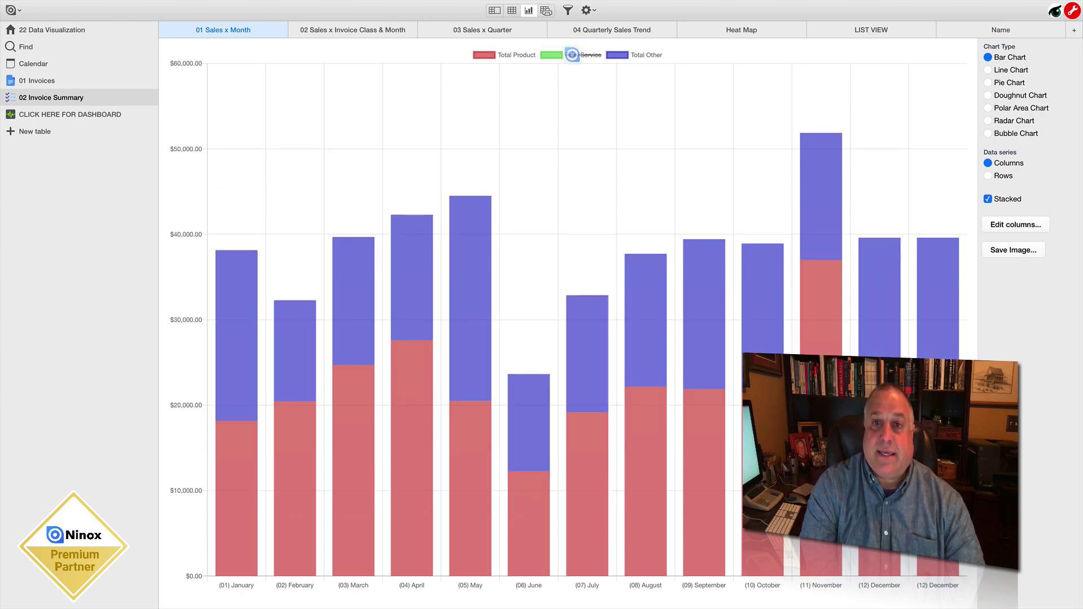
left_click(572, 55)
left_click(572, 55)
Hide the Total Service column from the 01 Sales x Month chart and open the 02 Sales x Invoice Class & Month view.
left_click(1015, 224)
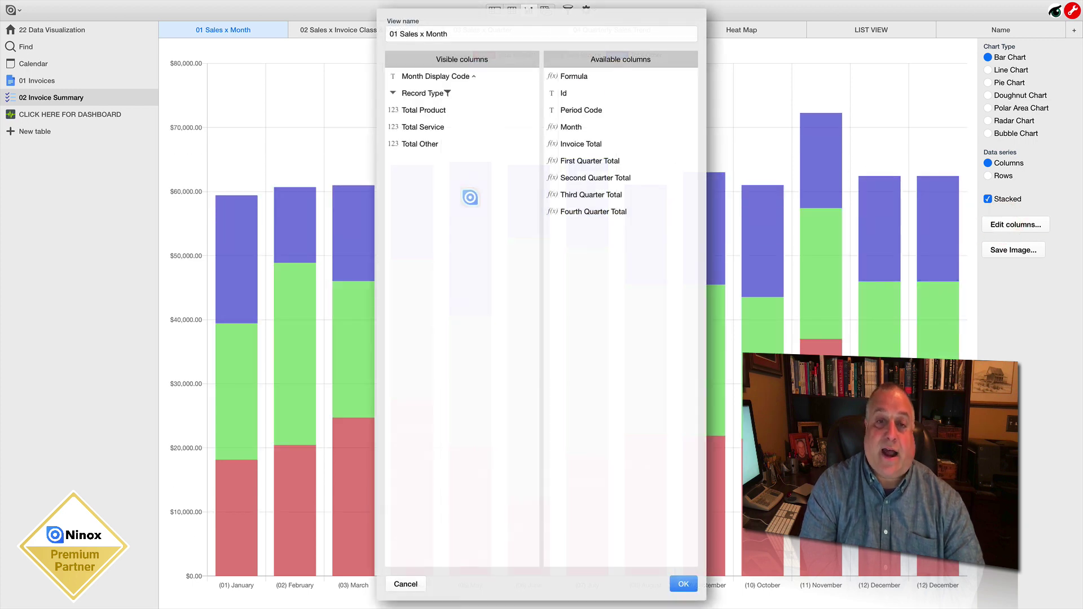
left_click(424, 126)
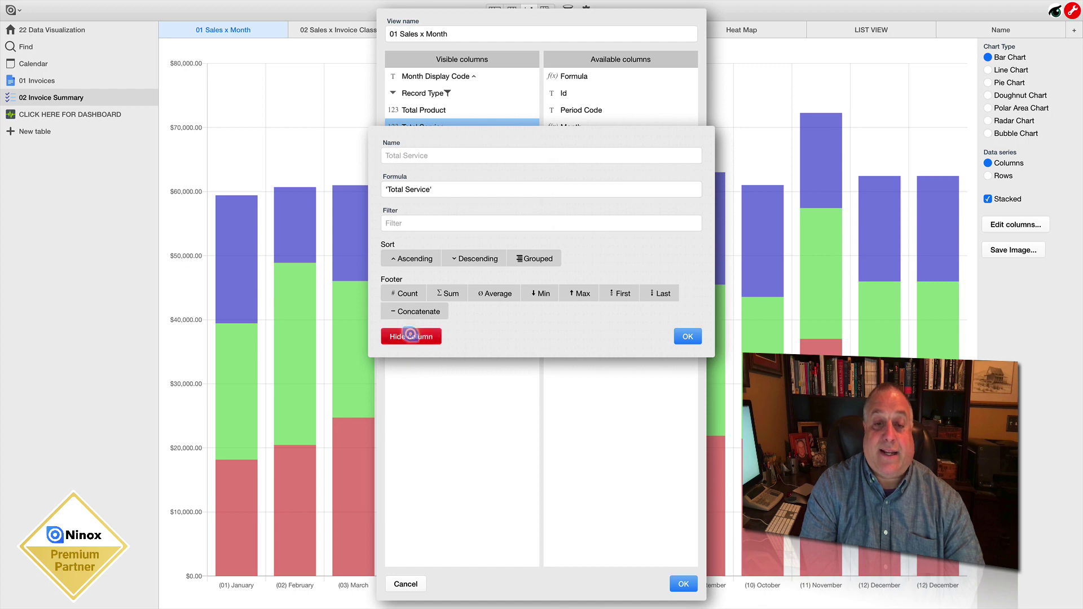
left_click(410, 335)
left_click(683, 584)
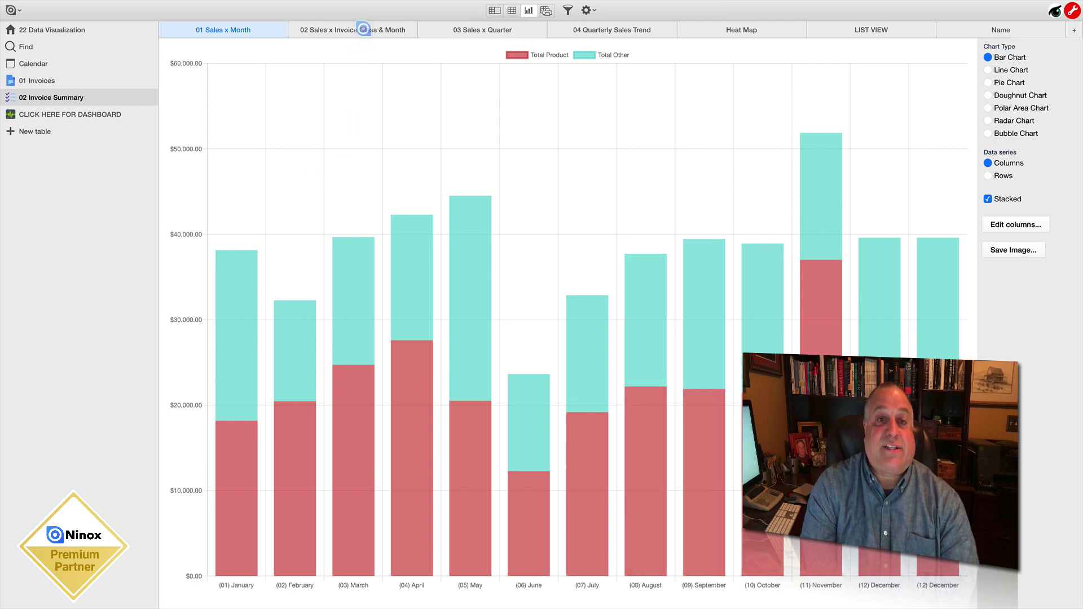
left_click(363, 29)
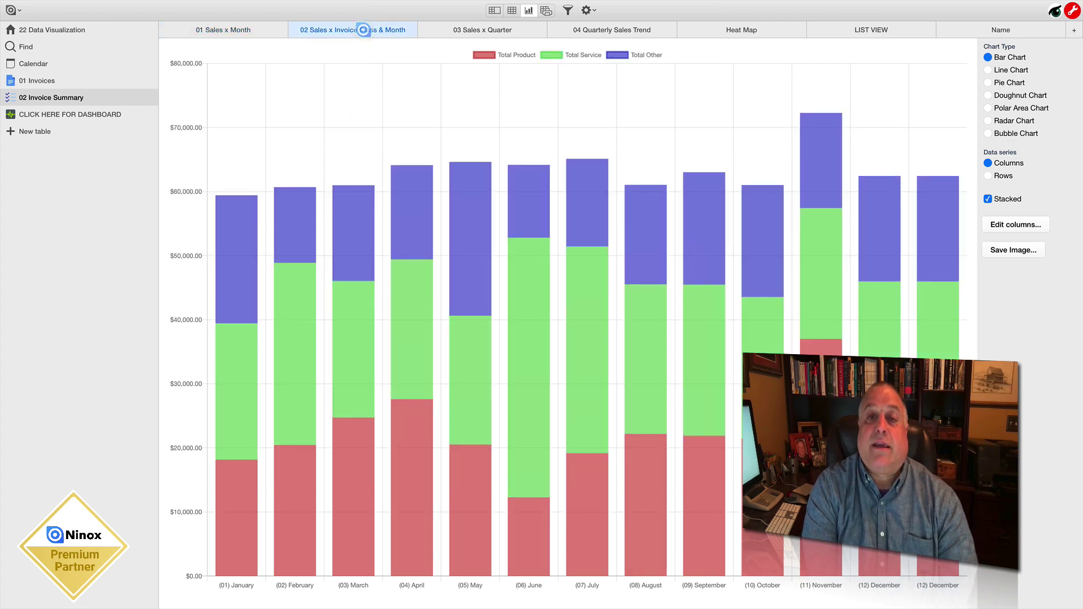